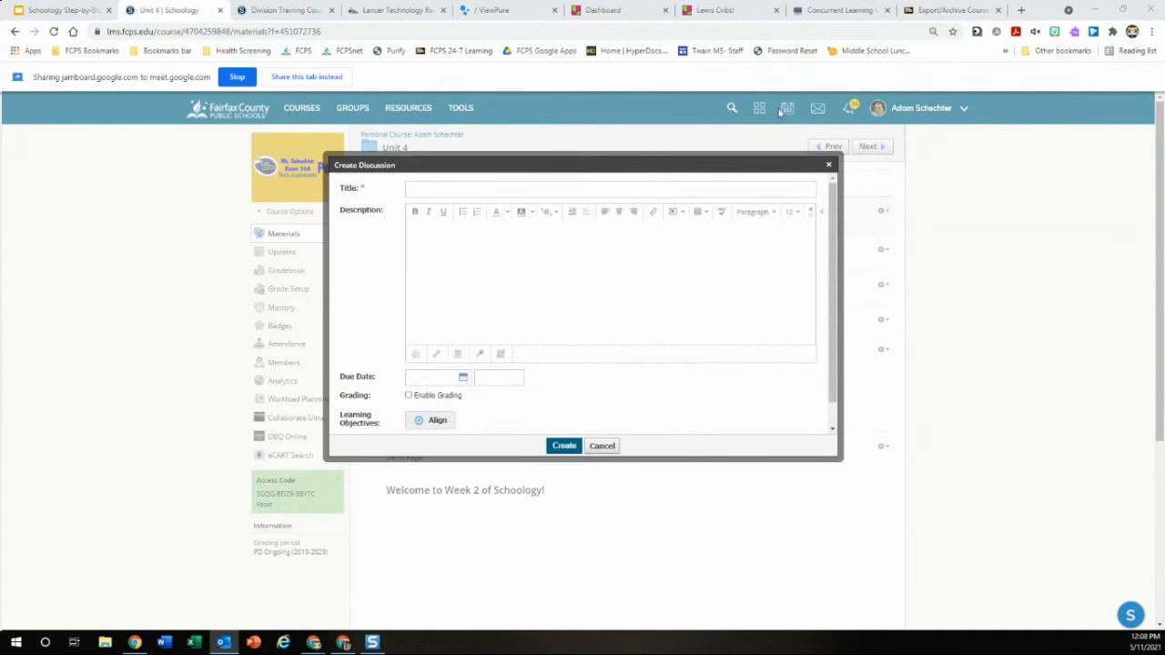
Title the new discussion "Student Tech Issues"
{"action": "left_click", "coordinate": [456, 191]}
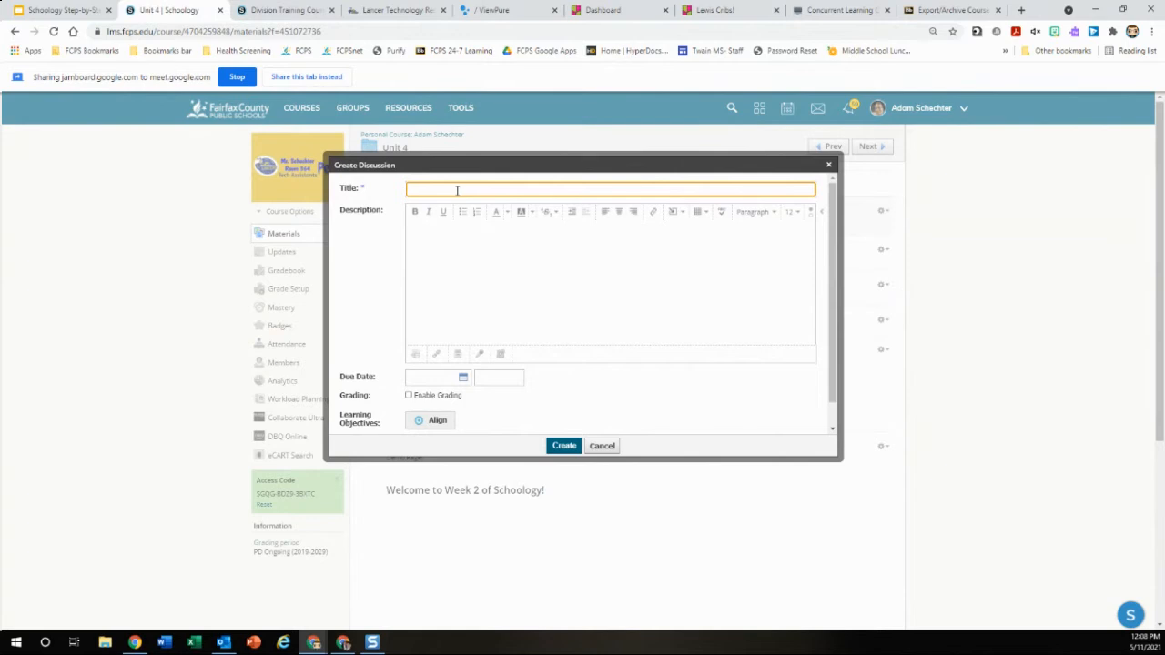
{"action": "type", "text": "Student Tech Issues"}
{"action": "key", "text": "Tab"}
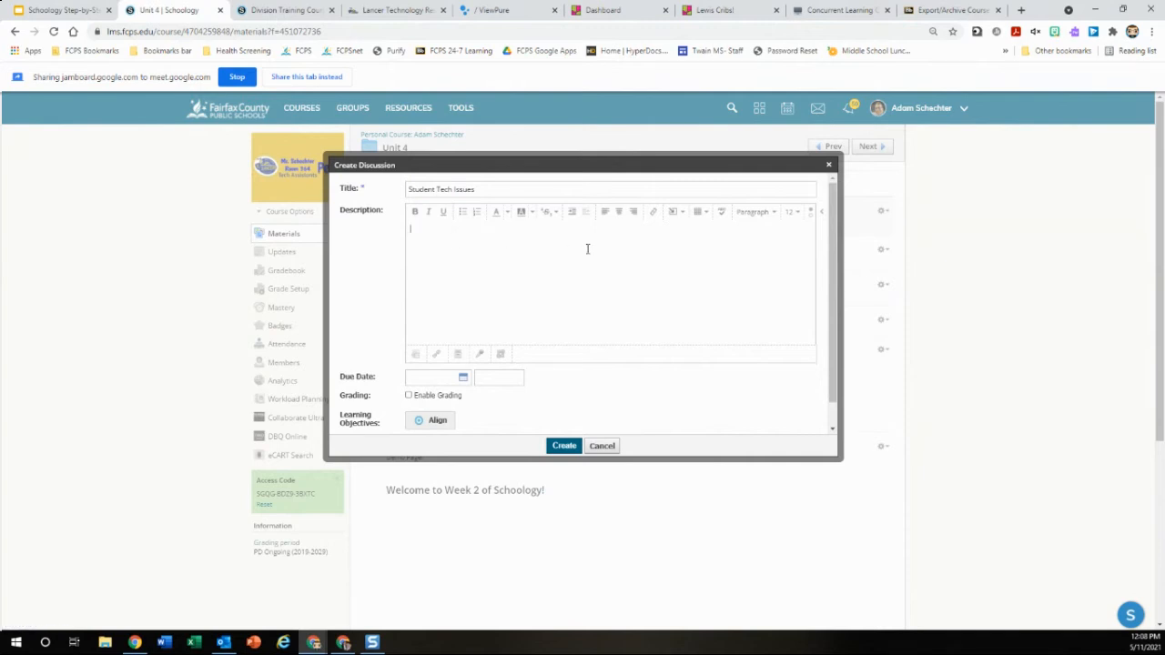
Write the description on two lines: "What are common student tech issues?" and "How would you address them if a student asked?"
{"action": "type", "text": "What are common"}
{"action": "type", "text": " stud"}
{"action": "type", "text": "ent tech issues?"}
{"action": "type", "text": "How"}
{"action": "type", "text": " dould you addre"}
{"action": "type", "text": "ss "}
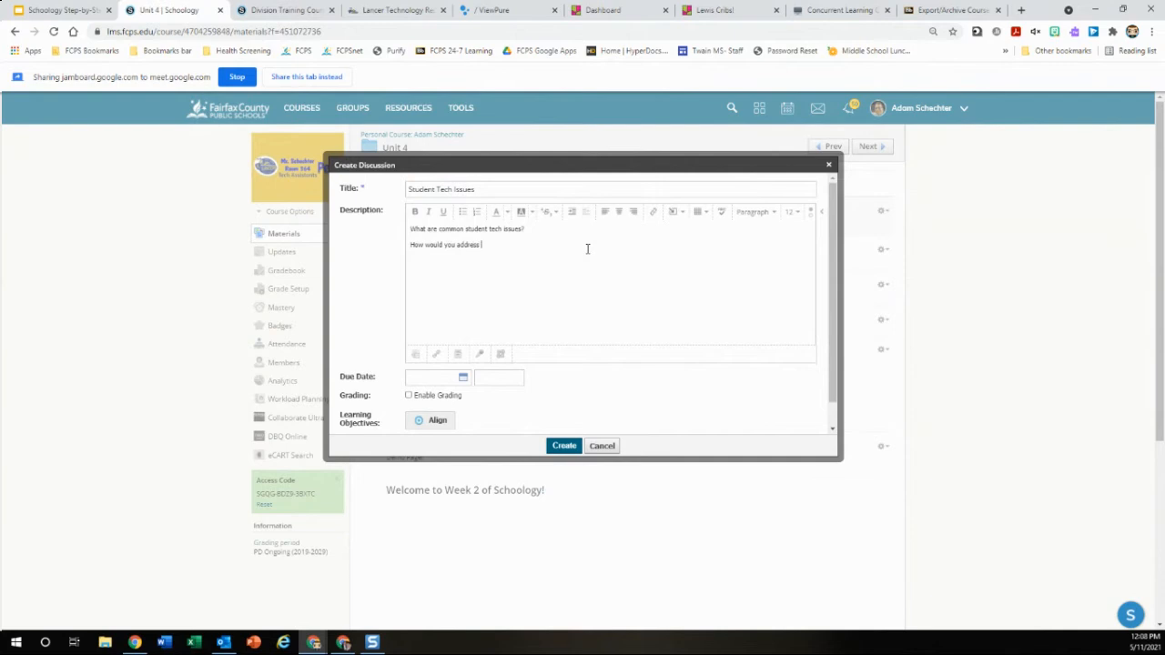
{"action": "type", "text": "them if a student asked?"}
Format both description questions as bold, blue, size 14 text, and start an empty line below them
{"action": "left_click_drag", "start_coordinate": [559, 246], "coordinate": [391, 231]}
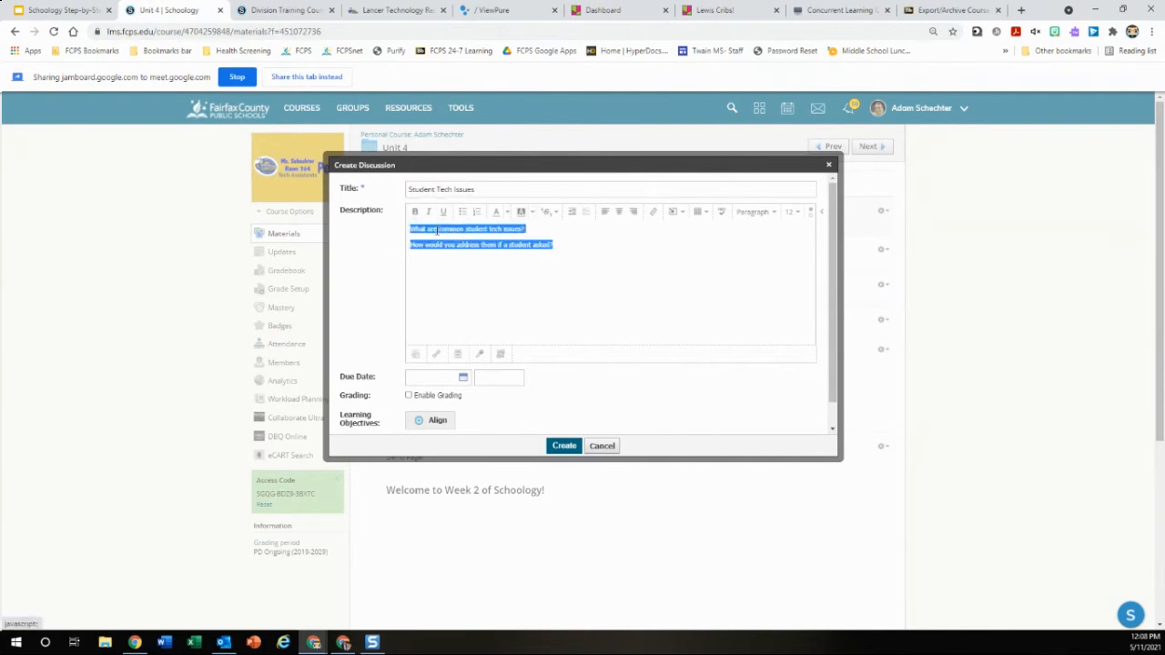
{"action": "left_click", "coordinate": [416, 212]}
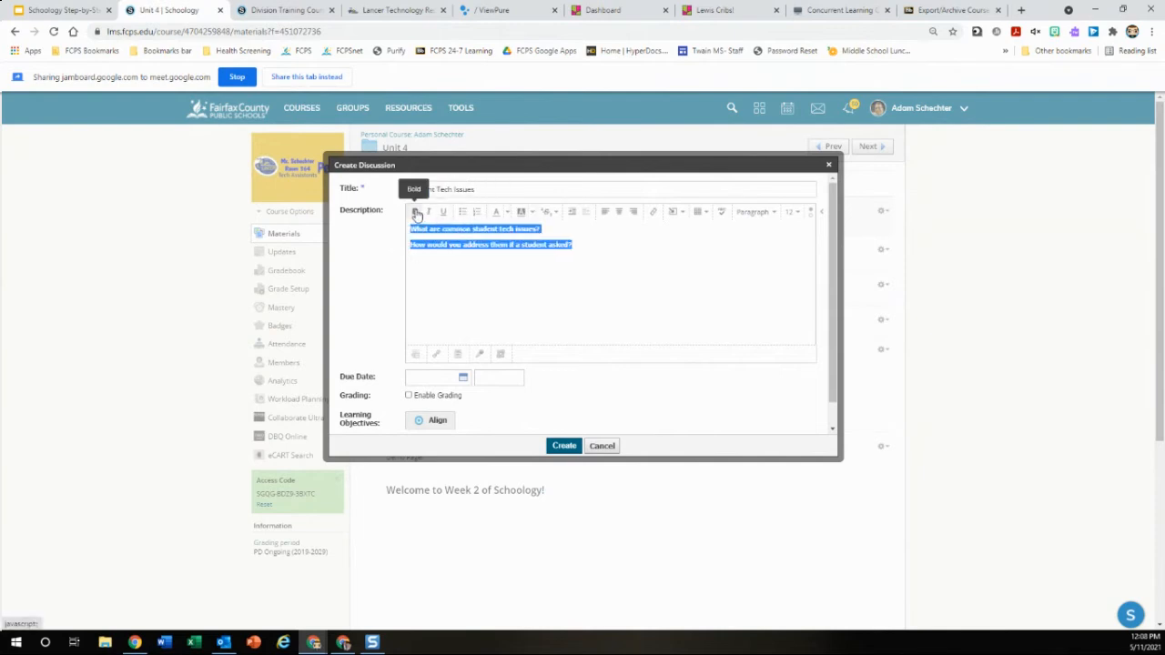
{"action": "left_click", "coordinate": [507, 219]}
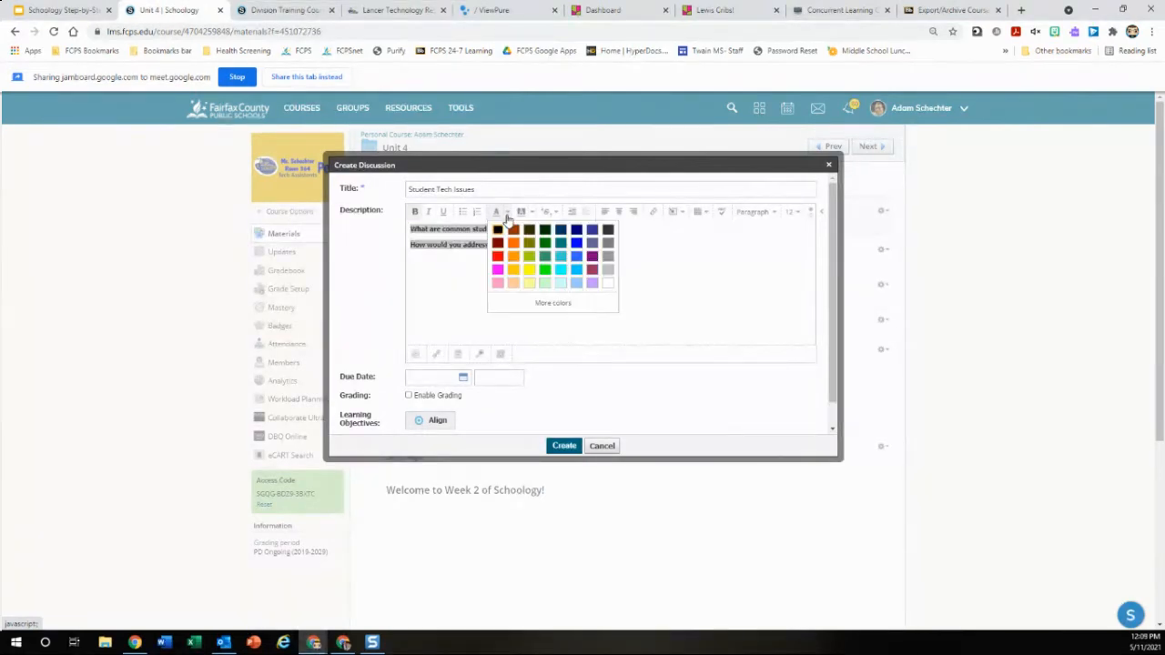
{"action": "left_click", "coordinate": [576, 270]}
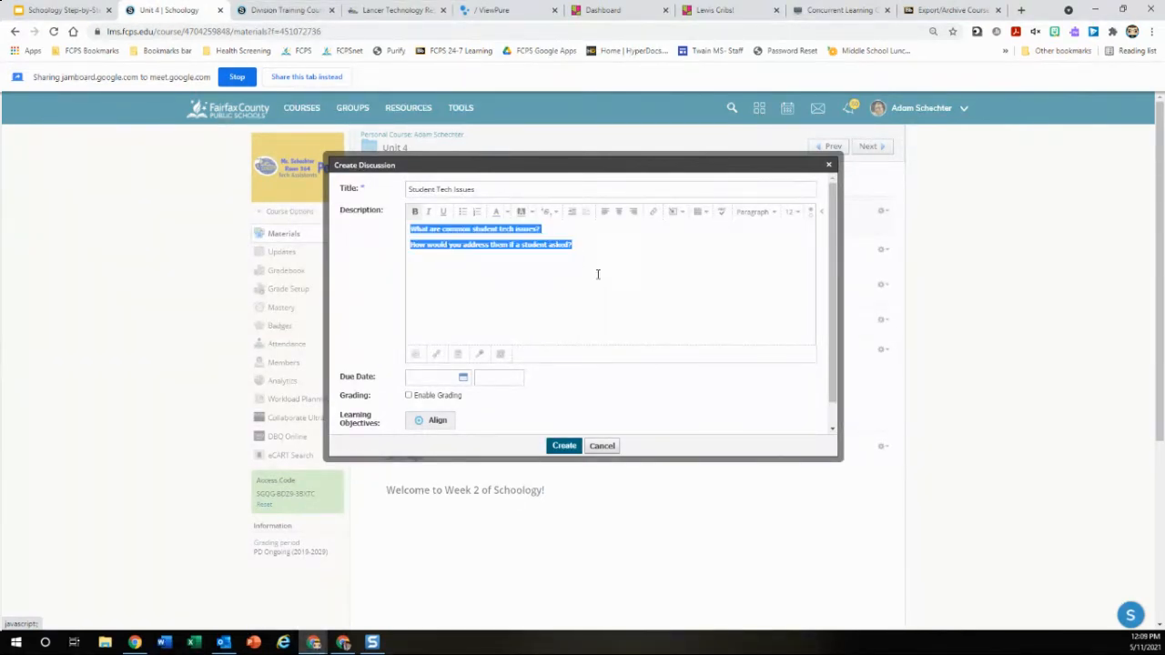
{"action": "left_click", "coordinate": [791, 213]}
{"action": "left_click", "coordinate": [797, 278]}
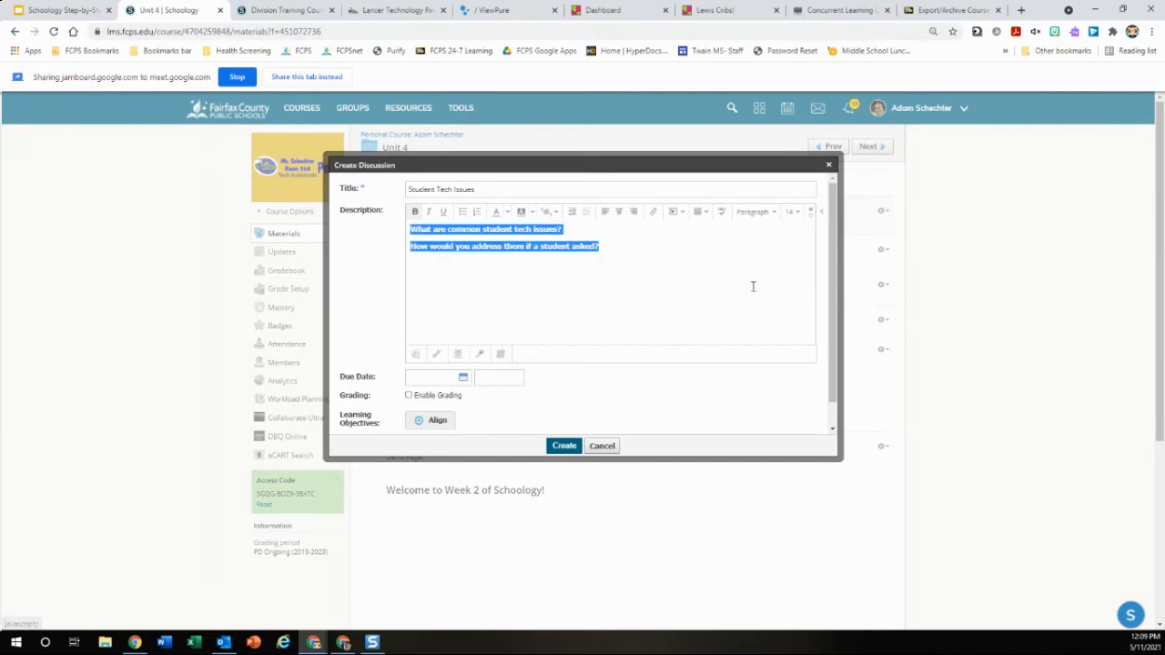
{"action": "left_click", "coordinate": [658, 250]}
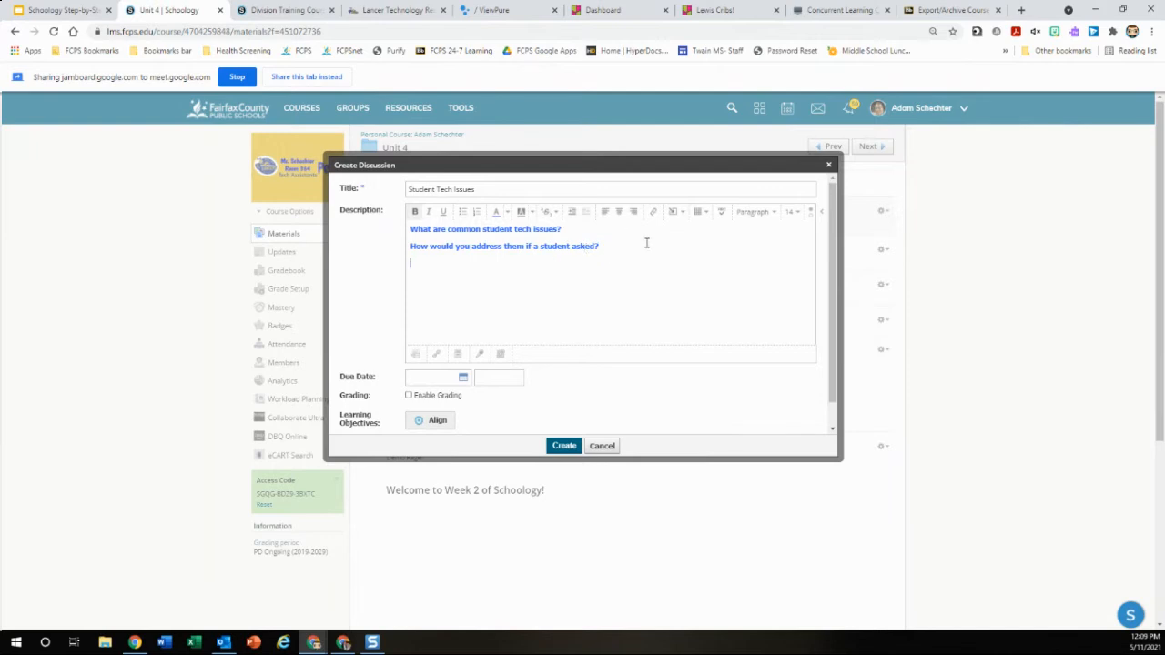
Search YouTube for "computer troubleshooting" and embed "TOP 10 Desktop PC Issues and Problems with Solutions" in the description
{"action": "left_click", "coordinate": [687, 215]}
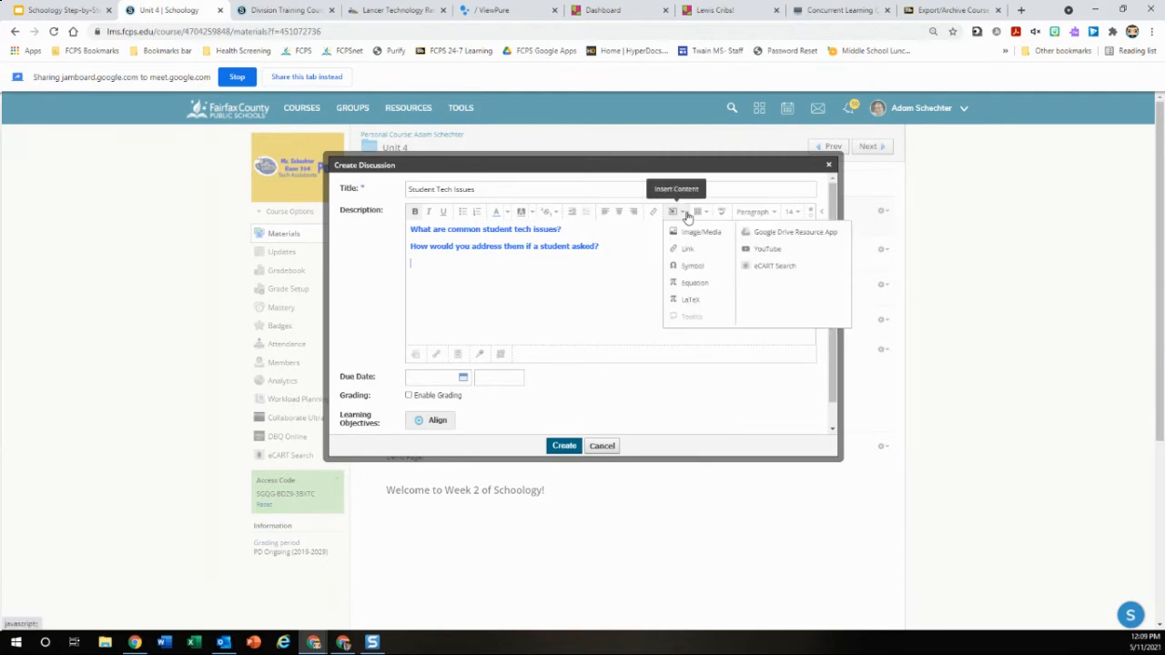
{"action": "left_click", "coordinate": [781, 253]}
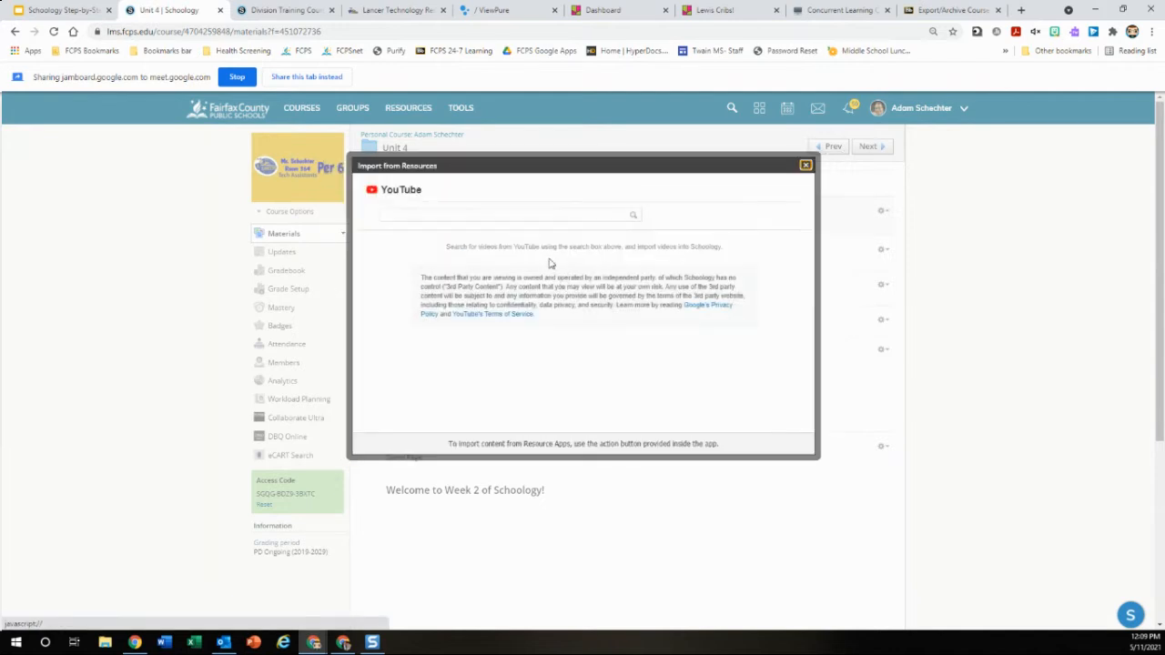
{"action": "left_click", "coordinate": [470, 215]}
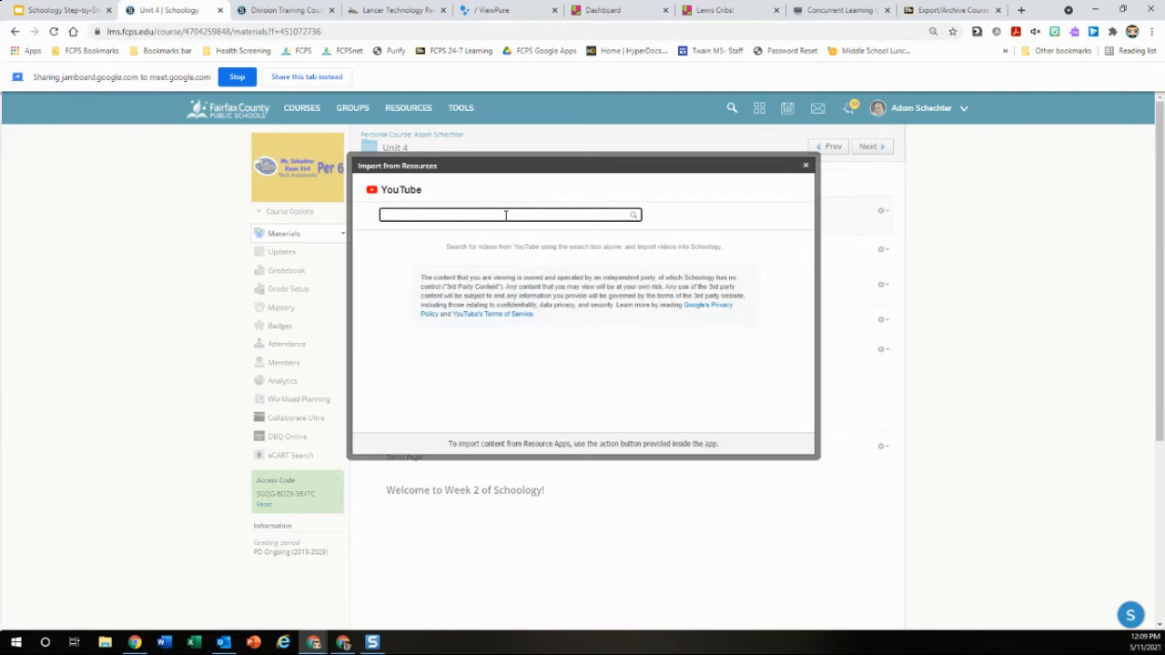
{"action": "type", "text": "computer troubleshooting"}
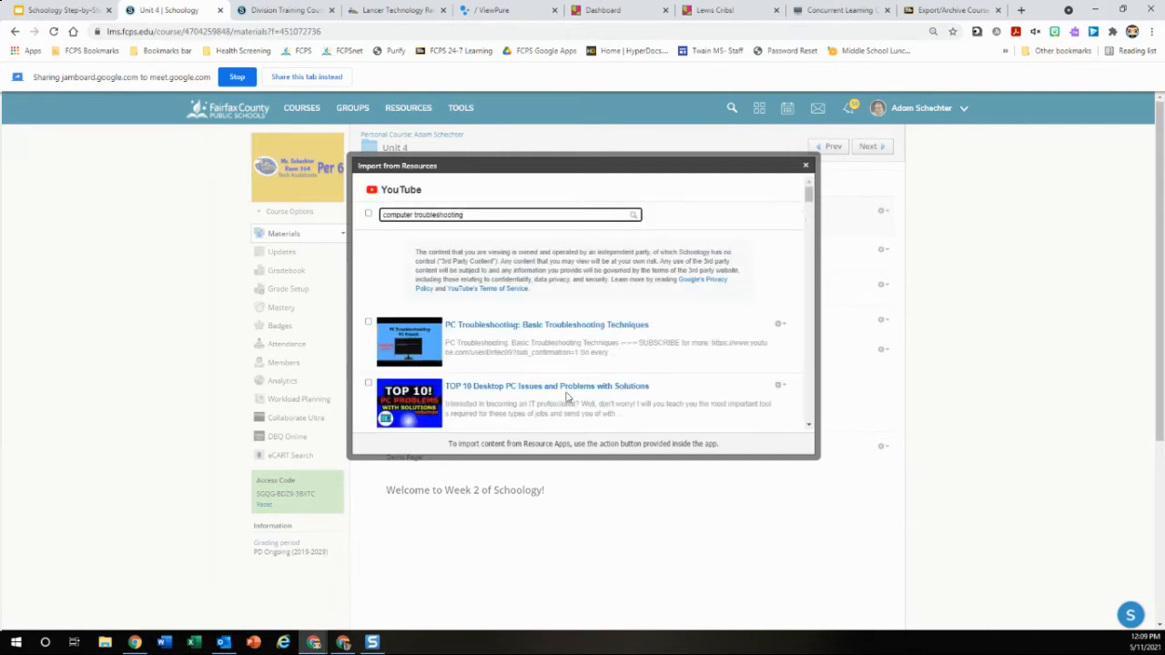
{"action": "left_click", "coordinate": [369, 384]}
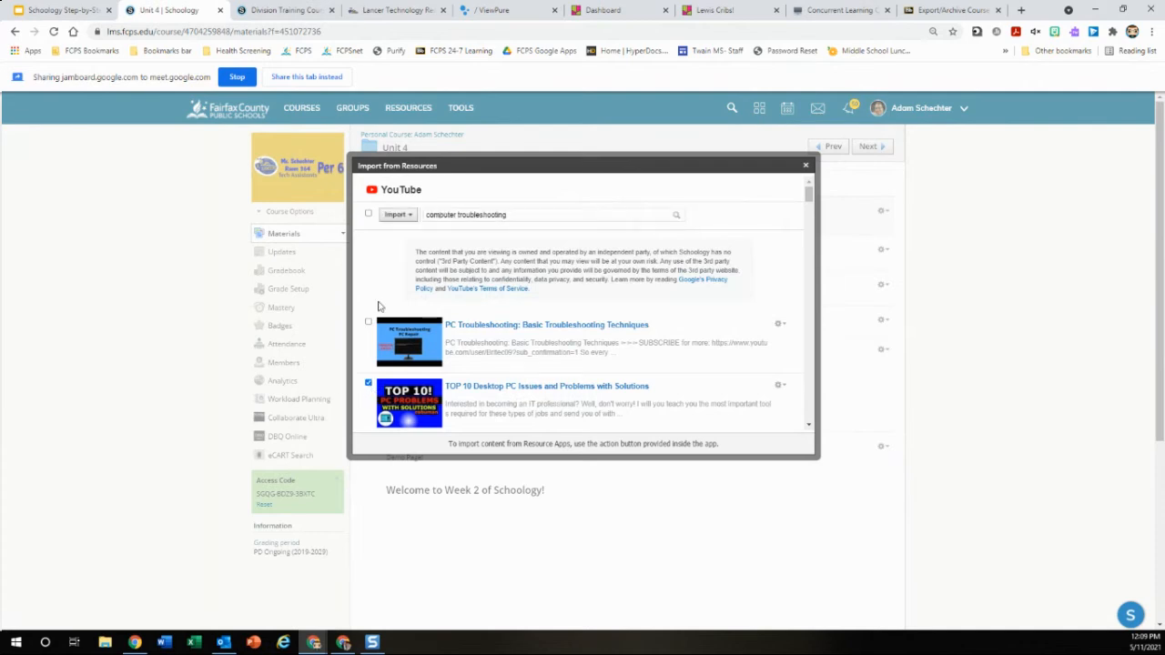
{"action": "left_click", "coordinate": [405, 216]}
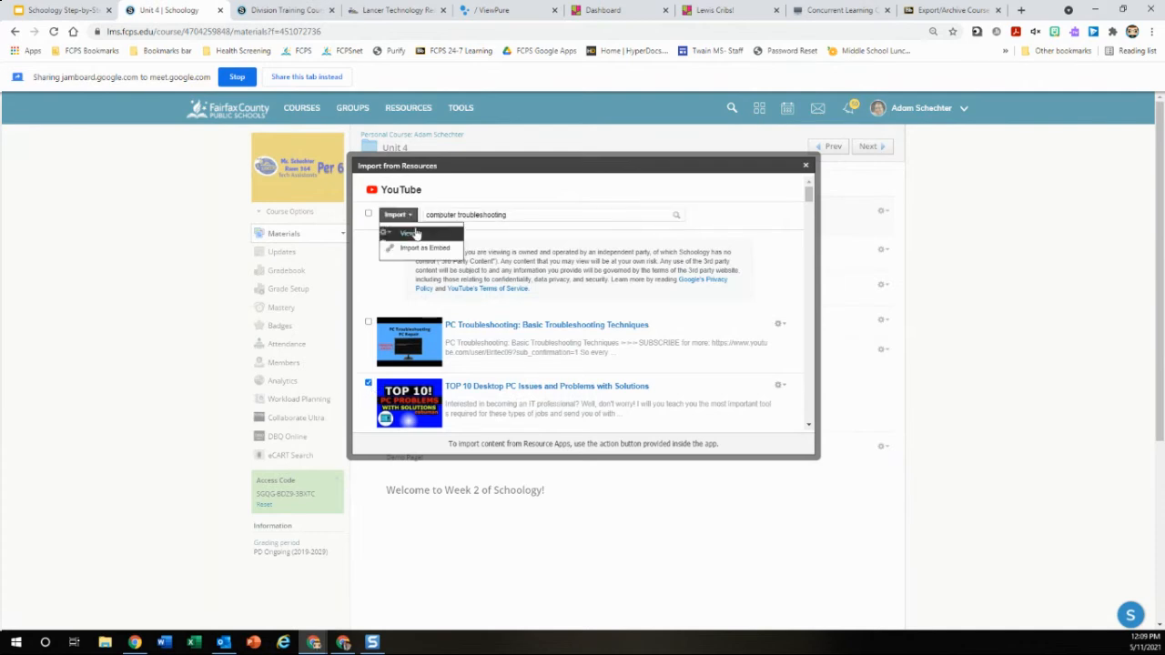
{"action": "left_click", "coordinate": [423, 248]}
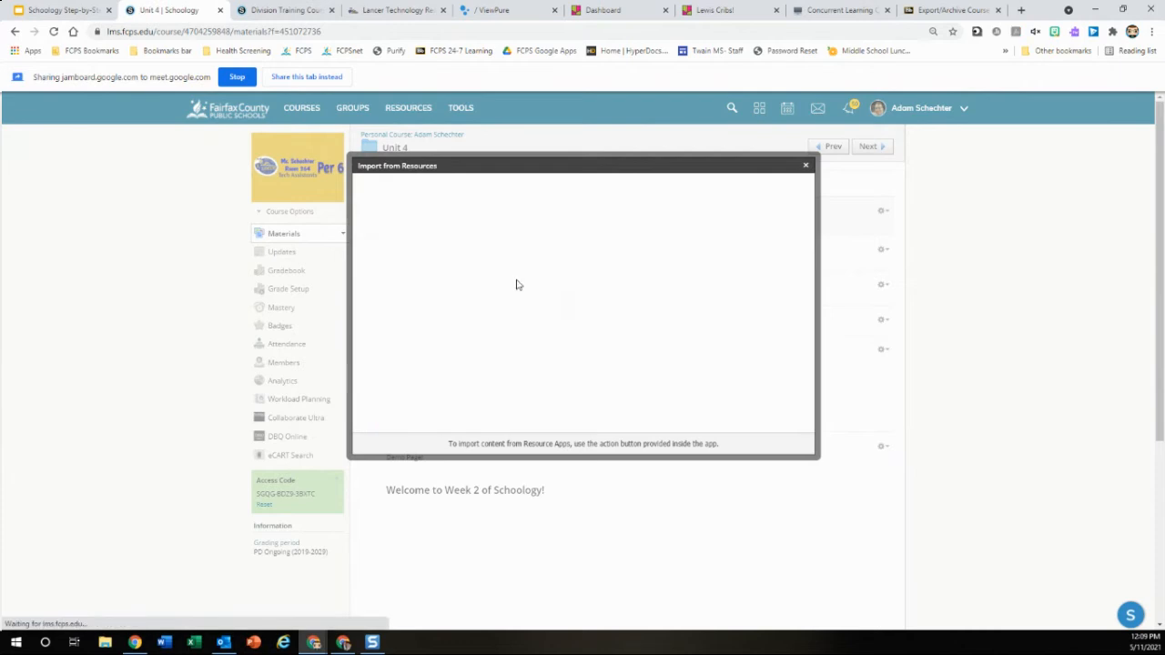
{"action": "scroll", "coordinate": [702, 336], "scroll_direction": "down", "scroll_amount": 3}
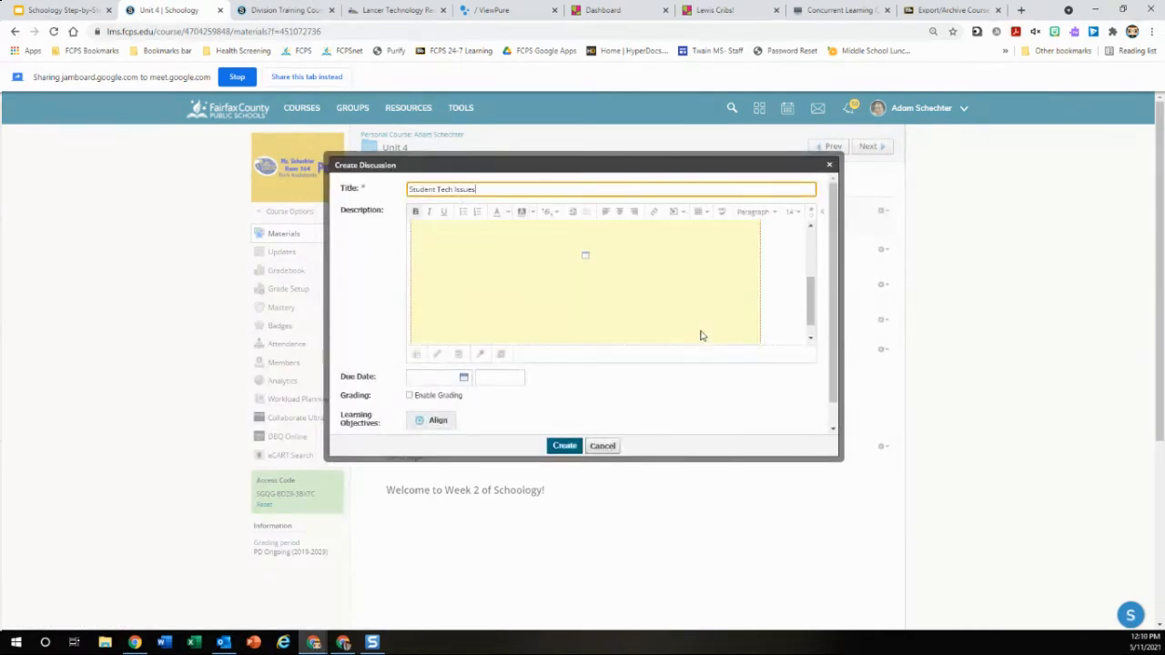
{"action": "scroll", "coordinate": [702, 336], "scroll_direction": "up", "scroll_amount": 3}
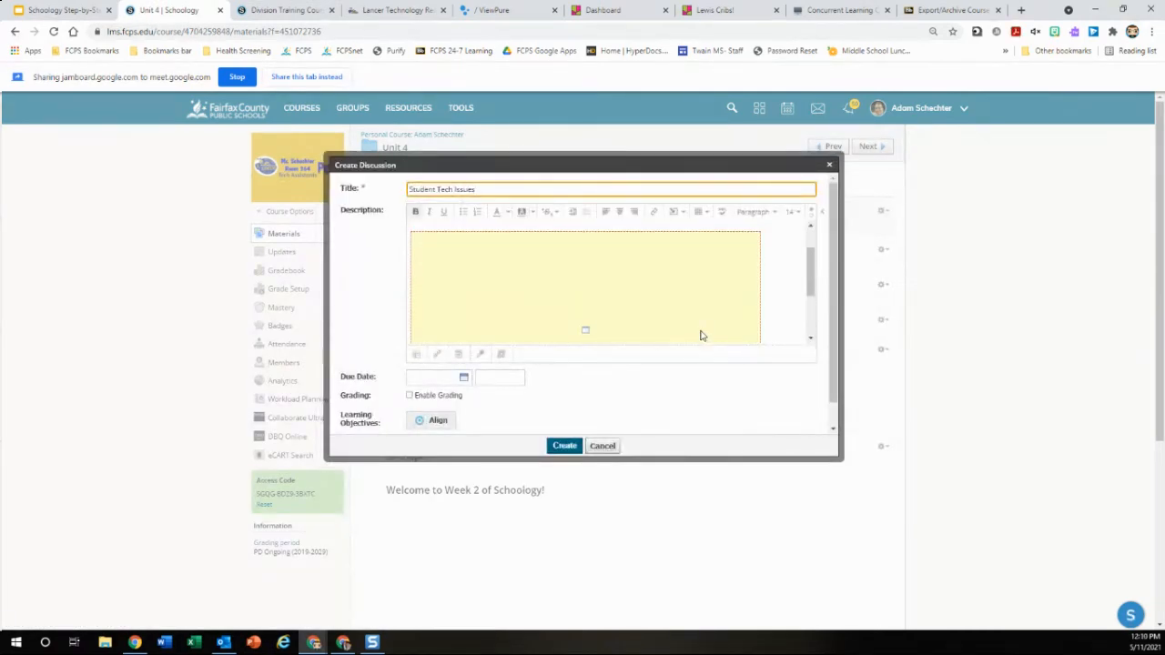
Set the discussion's due date to May 14, 2021
{"action": "left_click", "coordinate": [611, 379]}
{"action": "scroll", "coordinate": [611, 380], "scroll_direction": "down", "scroll_amount": 1}
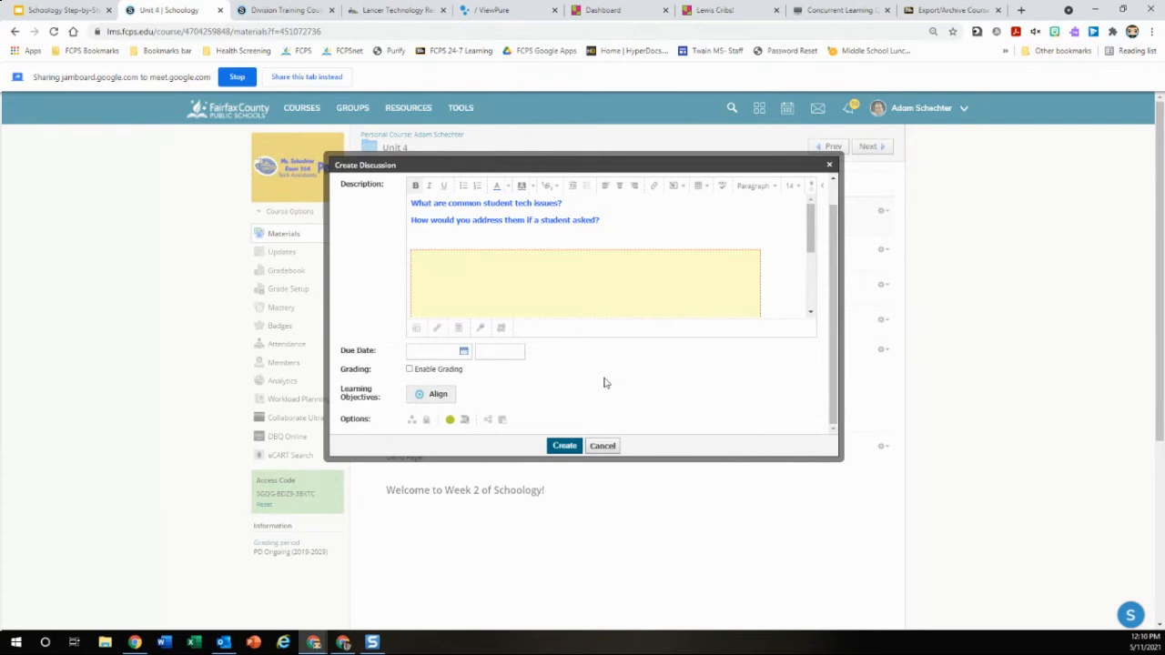
{"action": "scroll", "coordinate": [576, 373], "scroll_direction": "down", "scroll_amount": 1}
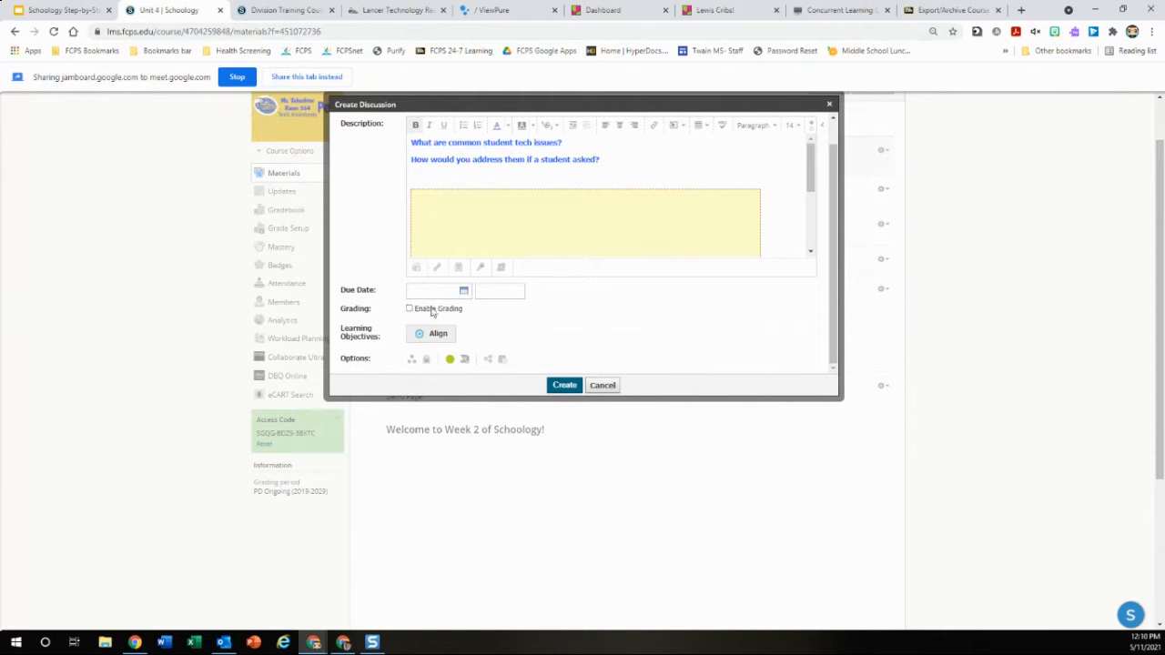
{"action": "left_click", "coordinate": [463, 291]}
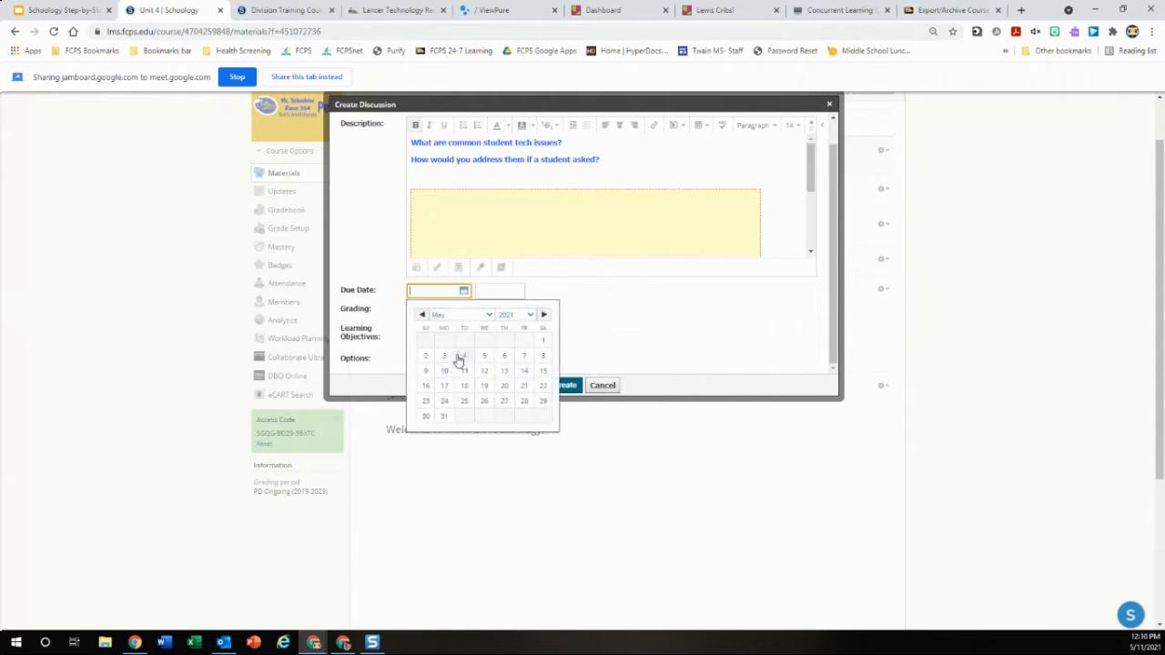
{"action": "left_click", "coordinate": [524, 371]}
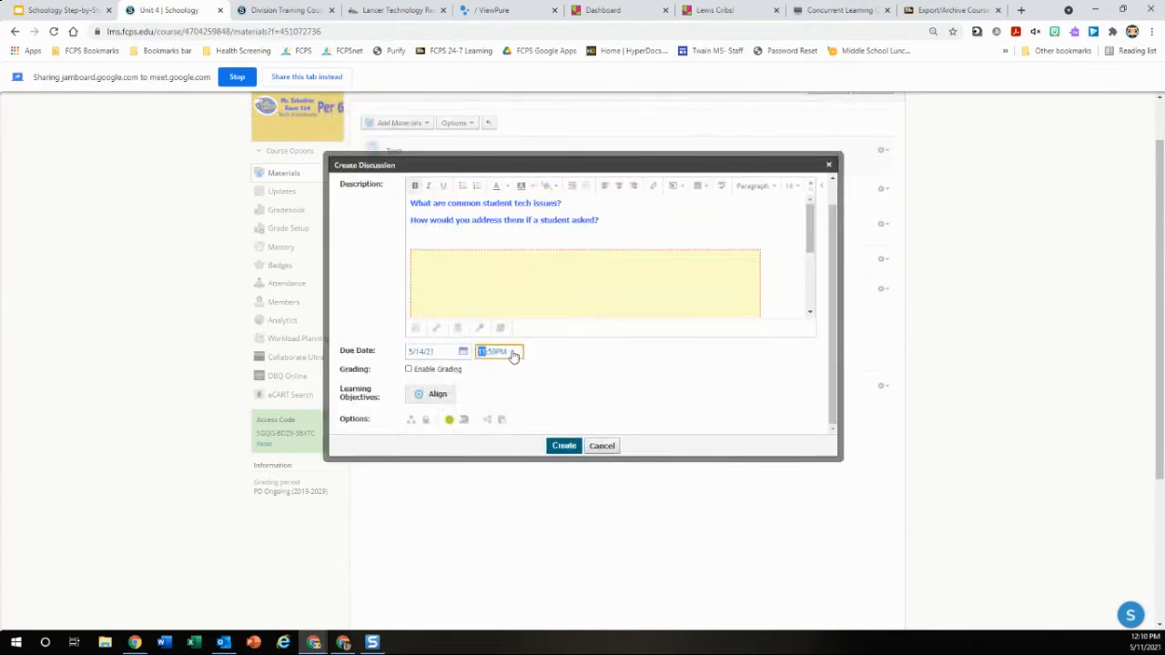
Change the discussion's due time to 03:00PM
{"action": "left_click", "coordinate": [496, 353]}
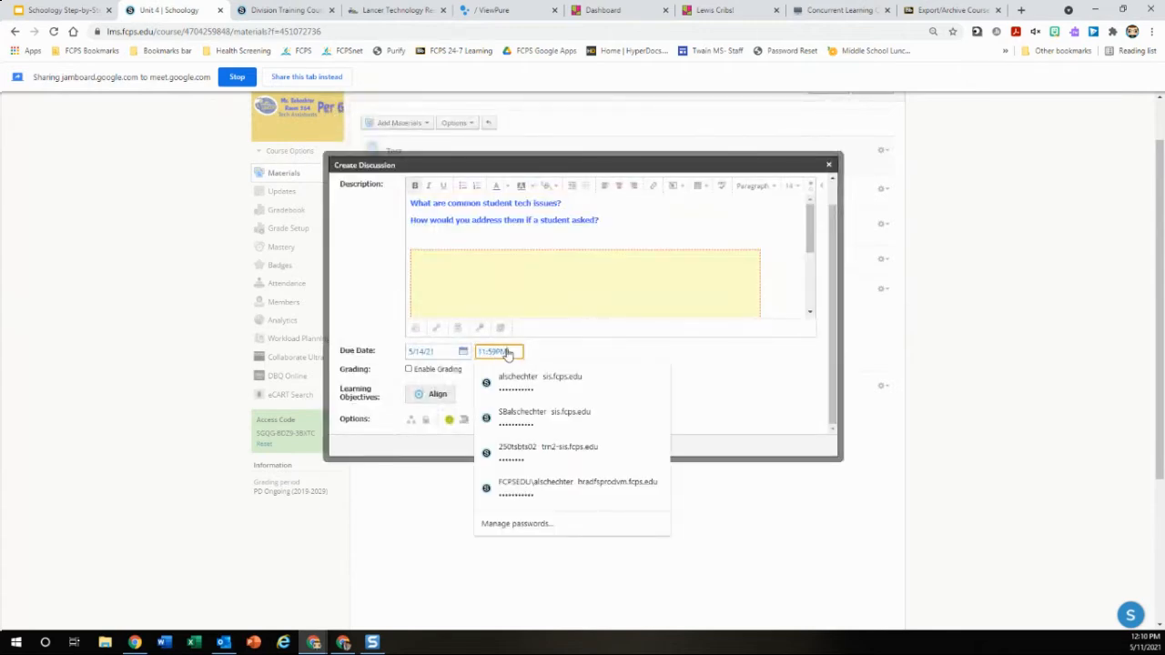
{"action": "left_click_drag", "start_coordinate": [499, 353], "coordinate": [523, 353]}
{"action": "key", "text": "BackSpace"}
{"action": "key", "text": "ctrl+z"}
{"action": "key", "text": "BackSpace"}
{"action": "key", "text": "ctrl+z"}
{"action": "key", "text": "Left"}
{"action": "key", "text": "Left"}
{"action": "key", "text": "Up"}
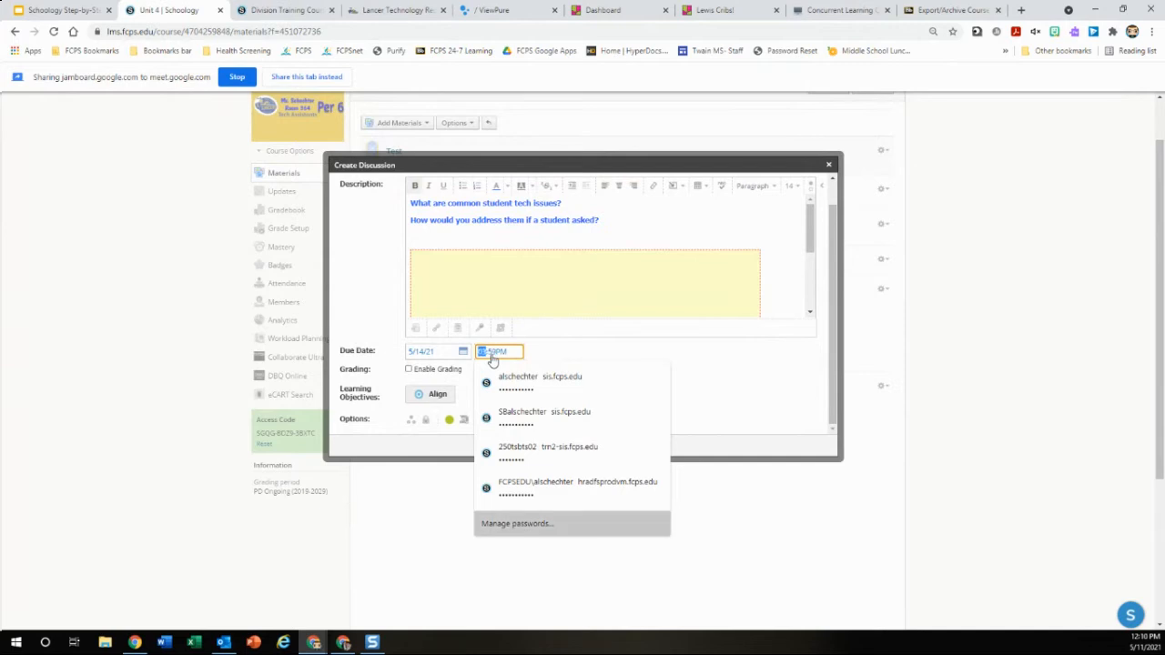
{"action": "type", "text": "3:00PM"}
{"action": "left_click", "coordinate": [540, 358]}
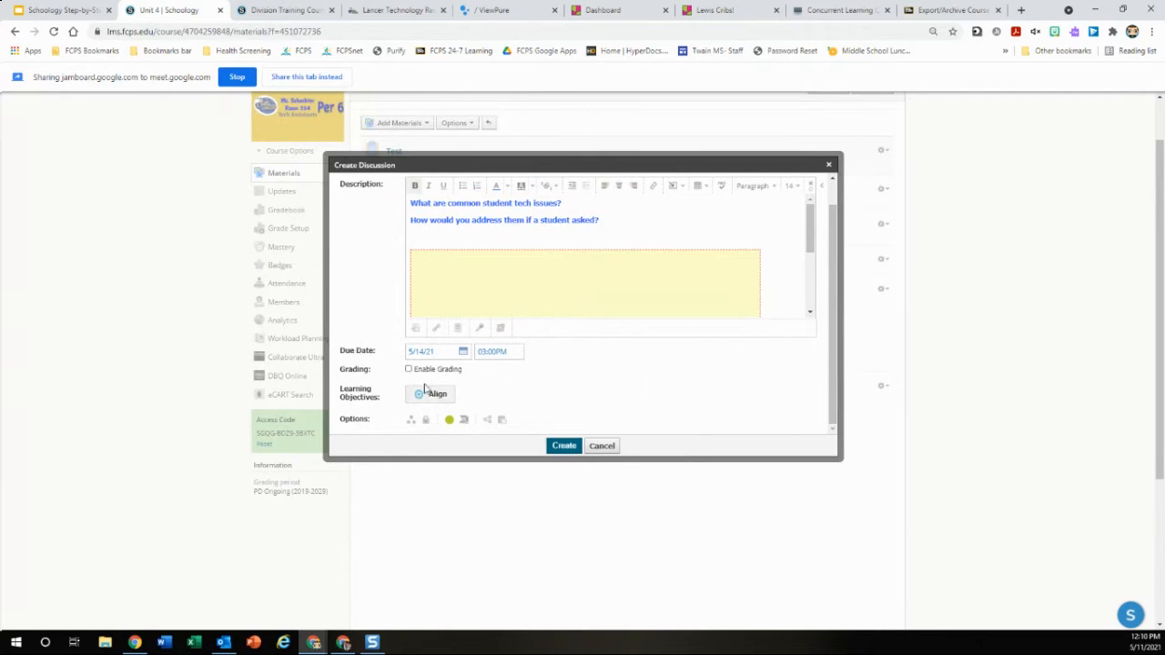
Enable the discussion option next to the green published indicator and create the discussion
{"action": "scroll", "coordinate": [546, 387], "scroll_direction": "down", "scroll_amount": 1}
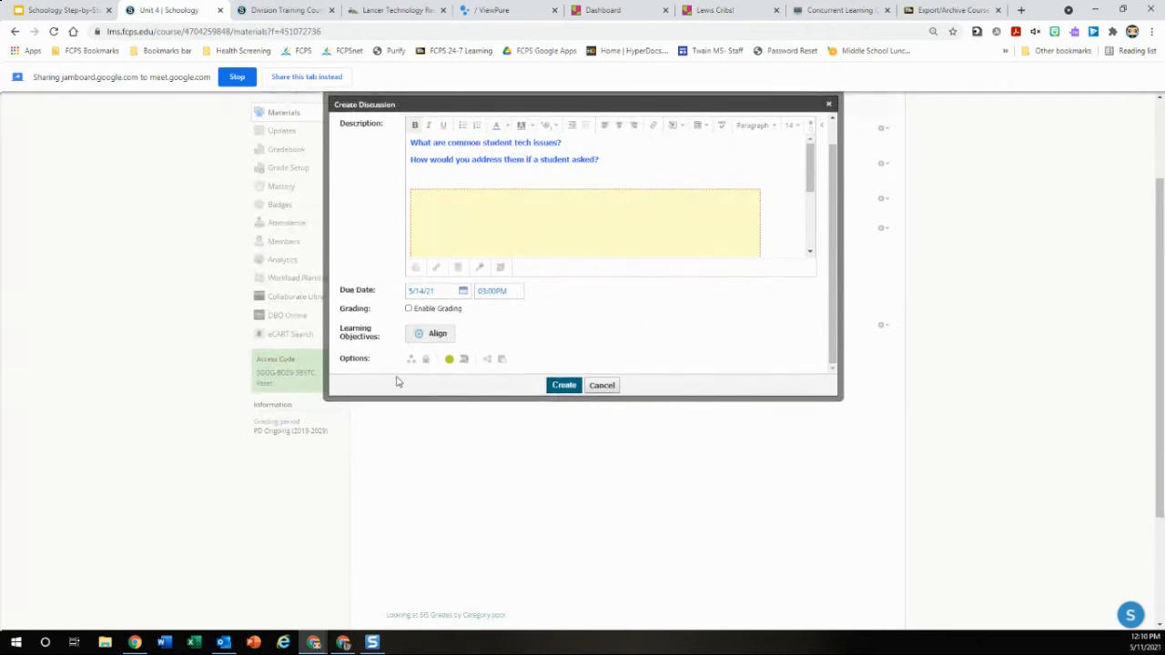
{"action": "left_click", "coordinate": [464, 361]}
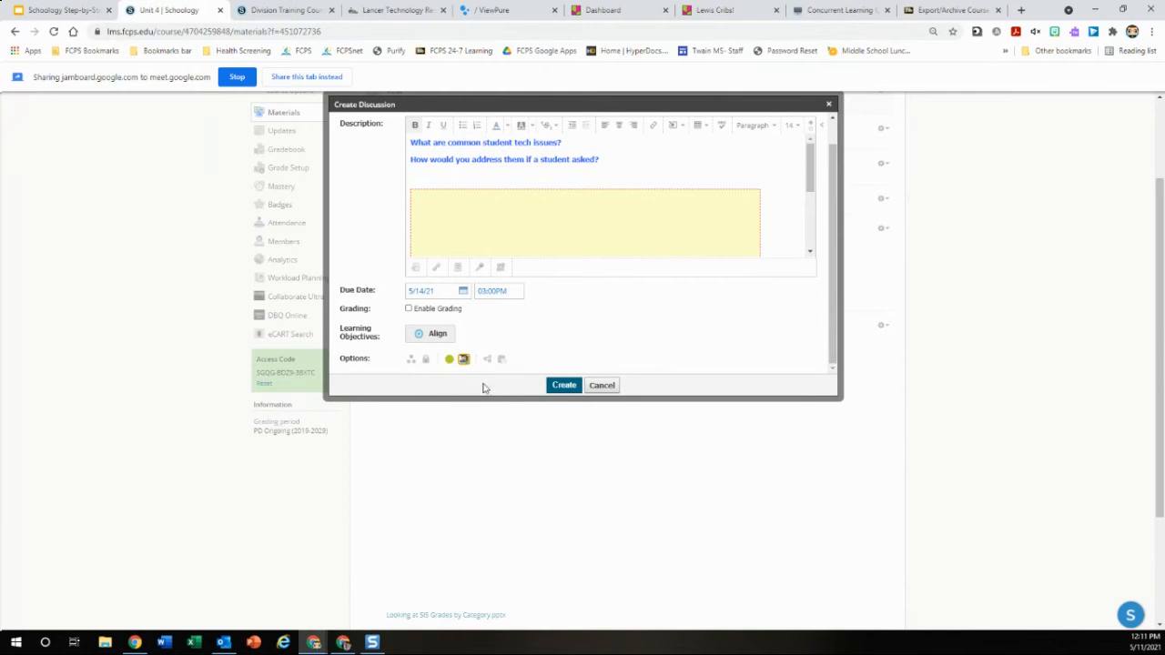
{"action": "scroll", "coordinate": [606, 355], "scroll_direction": "up", "scroll_amount": 5}
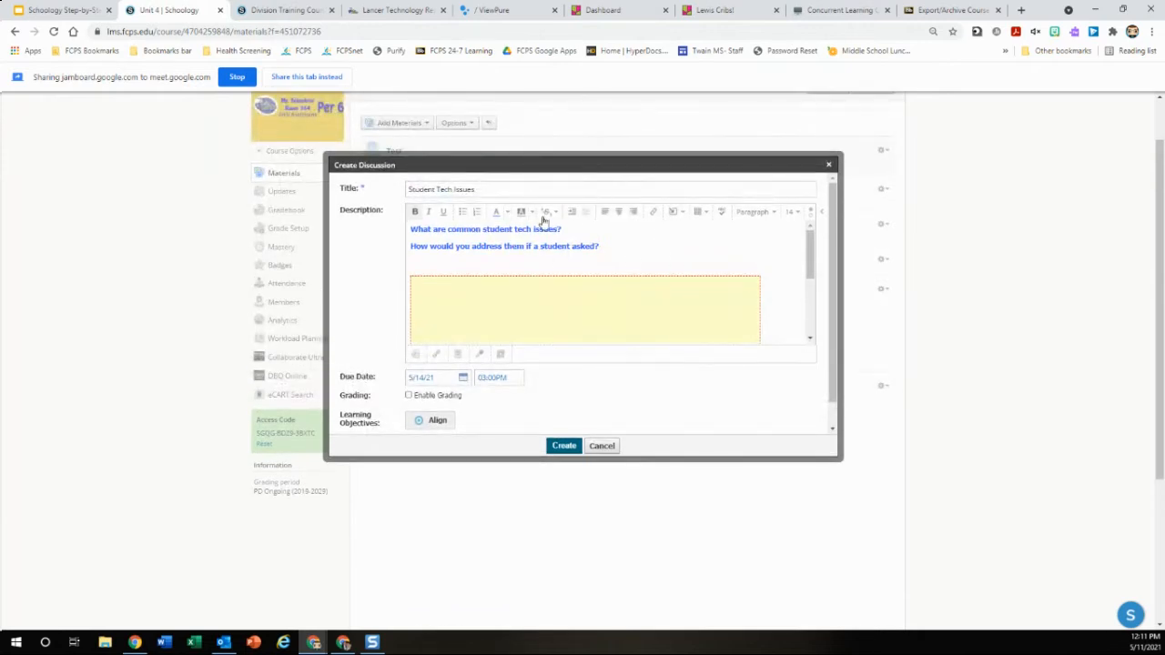
{"action": "scroll", "coordinate": [663, 359], "scroll_direction": "down", "scroll_amount": 2}
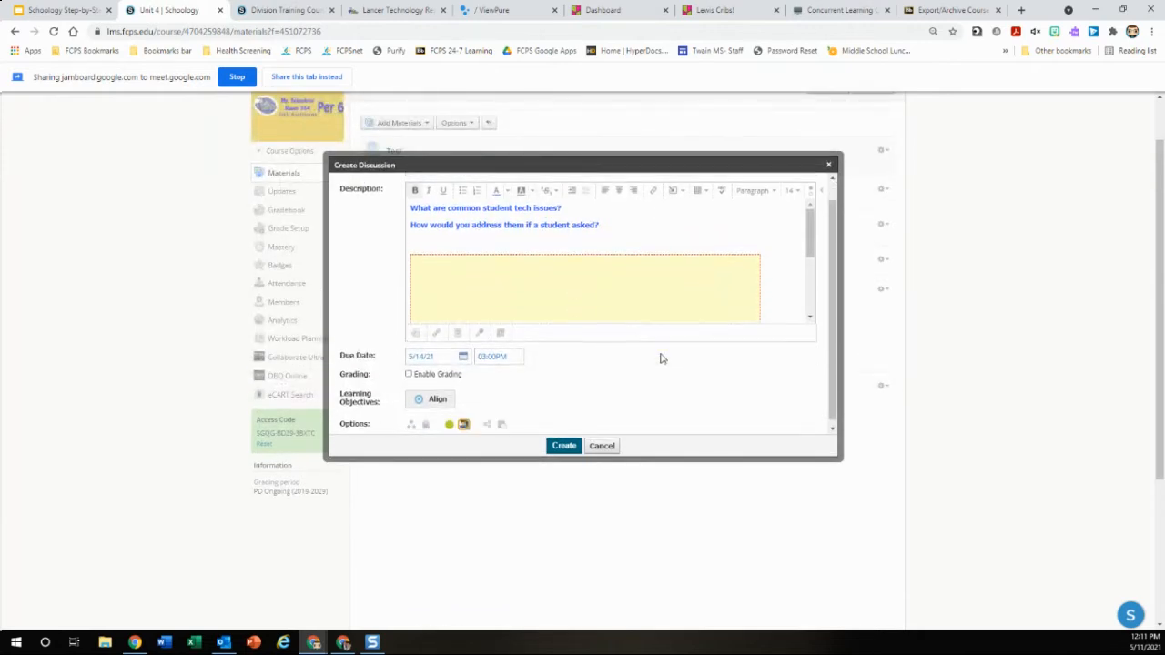
{"action": "scroll", "coordinate": [553, 364], "scroll_direction": "down", "scroll_amount": 2}
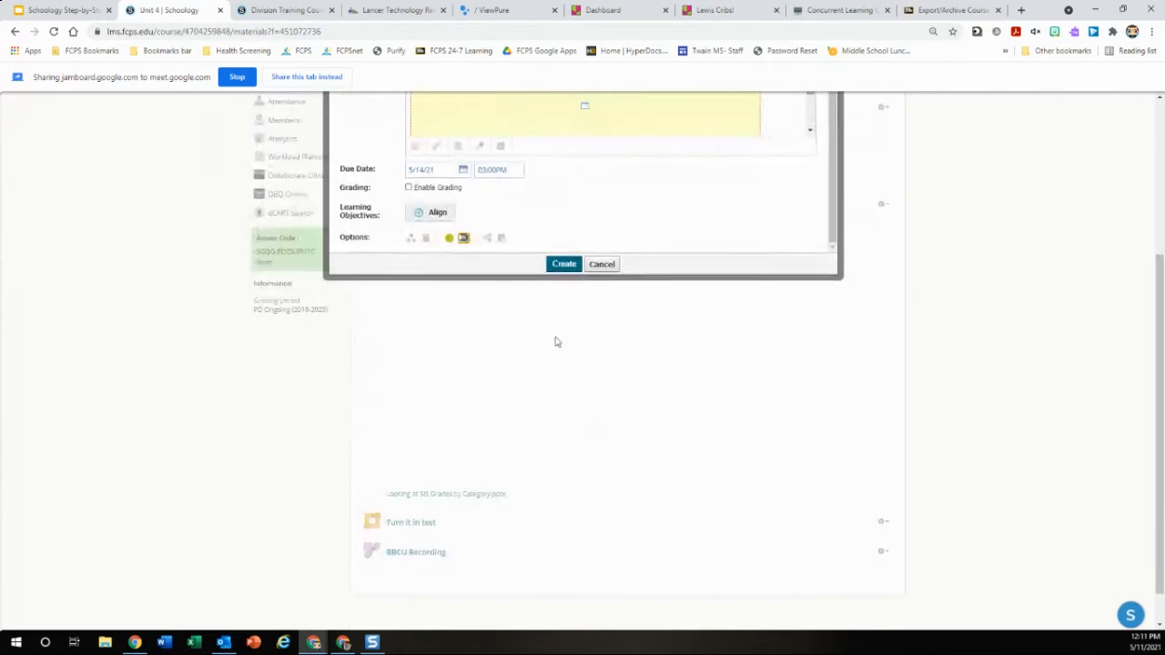
{"action": "left_click", "coordinate": [564, 263]}
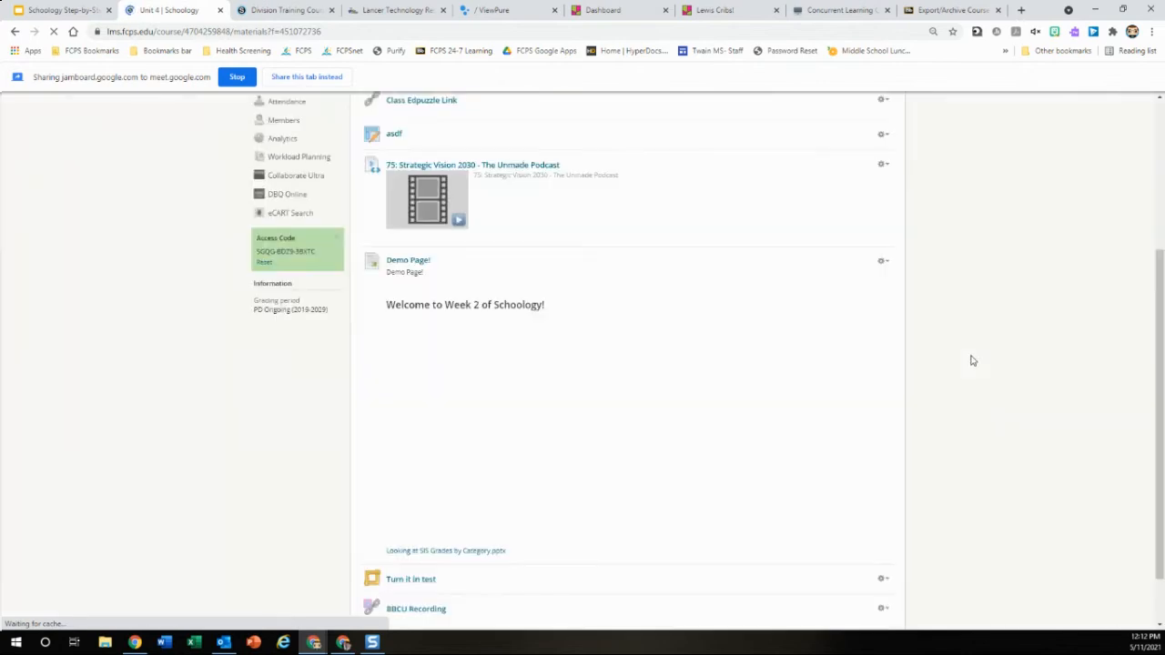
Check the Student Tech Issues entry in the Unit 4 materials, and open the discussion from the upcoming items in the course updates
{"action": "scroll", "coordinate": [974, 361], "scroll_direction": "up", "scroll_amount": 1}
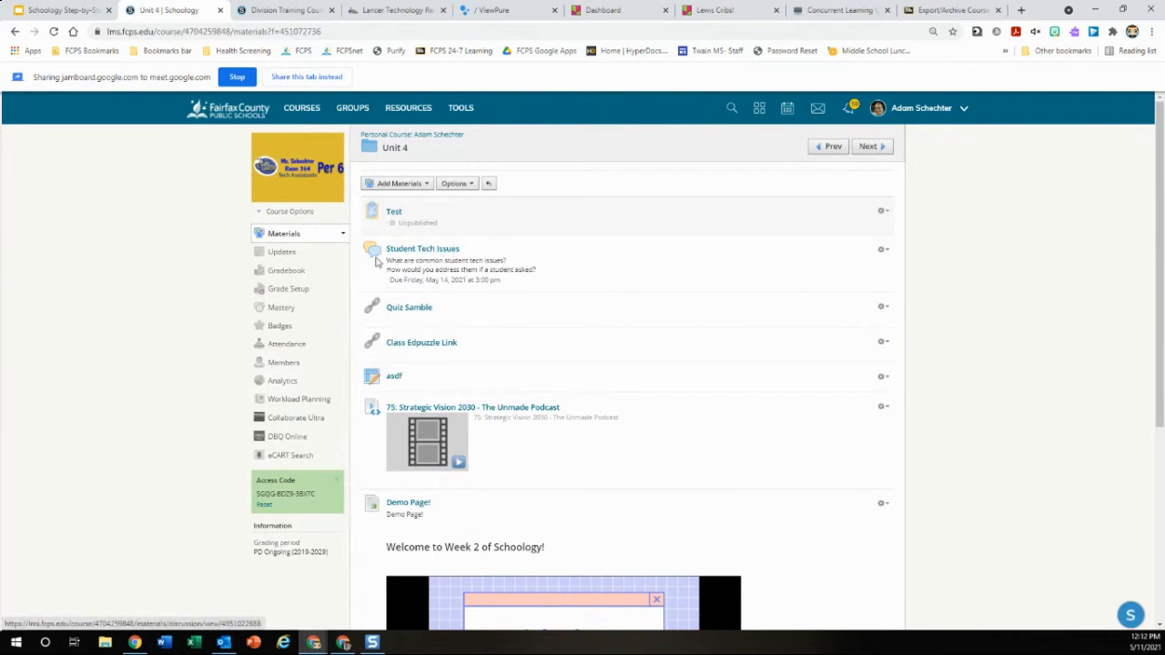
{"action": "left_click_drag", "start_coordinate": [384, 266], "coordinate": [546, 261]}
{"action": "left_click", "coordinate": [546, 269]}
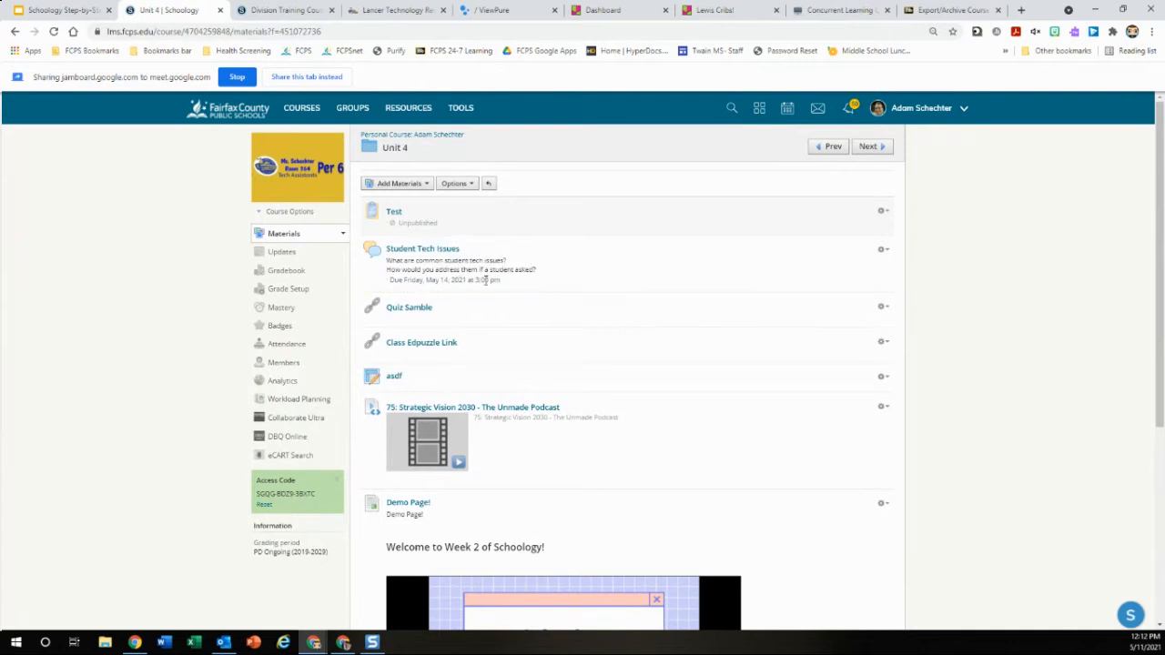
{"action": "left_click", "coordinate": [281, 253]}
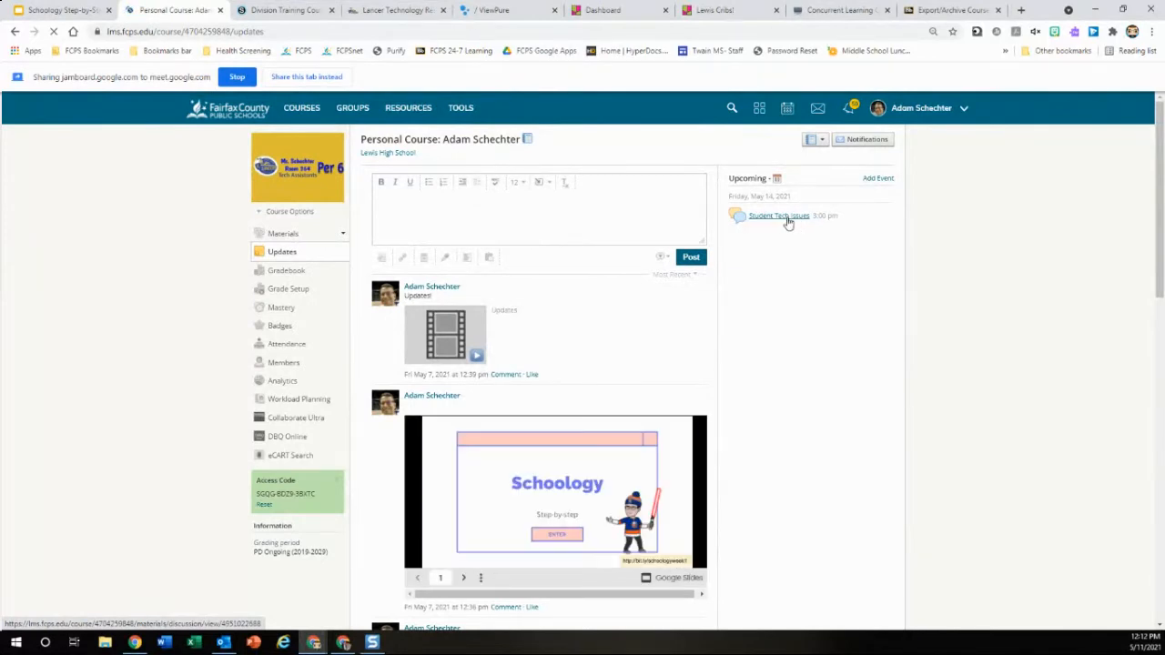
{"action": "left_click", "coordinate": [786, 218]}
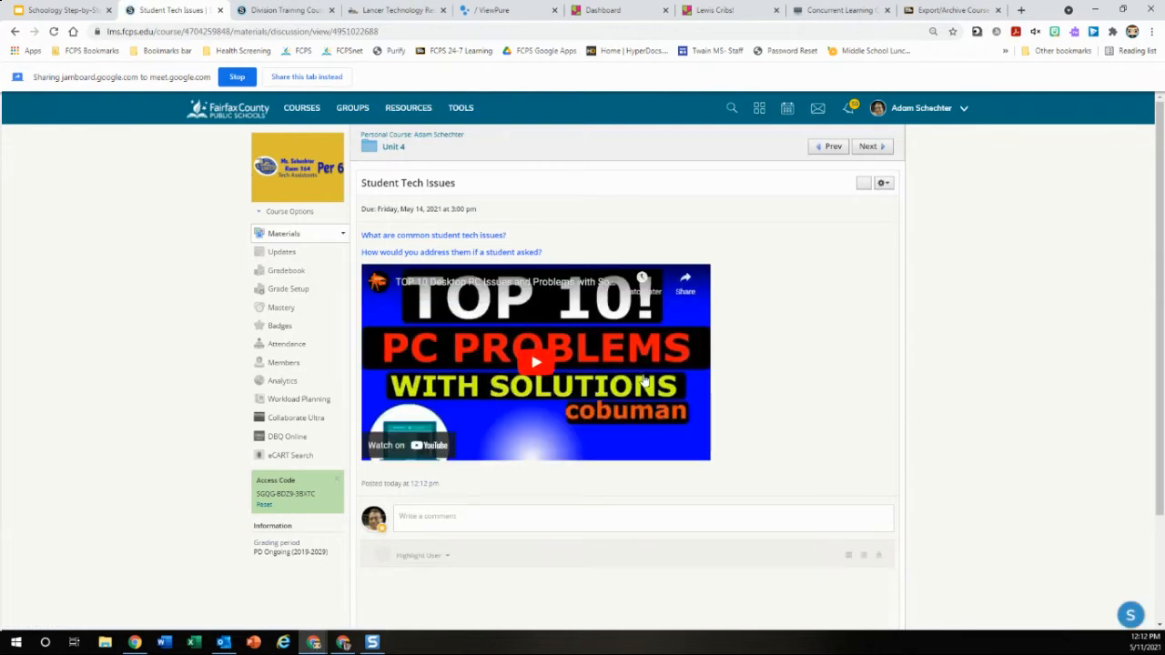
Open the comment editor under the Student Tech Issues discussion and look over the page and its statistics option
{"action": "scroll", "coordinate": [772, 388], "scroll_direction": "down", "scroll_amount": 1}
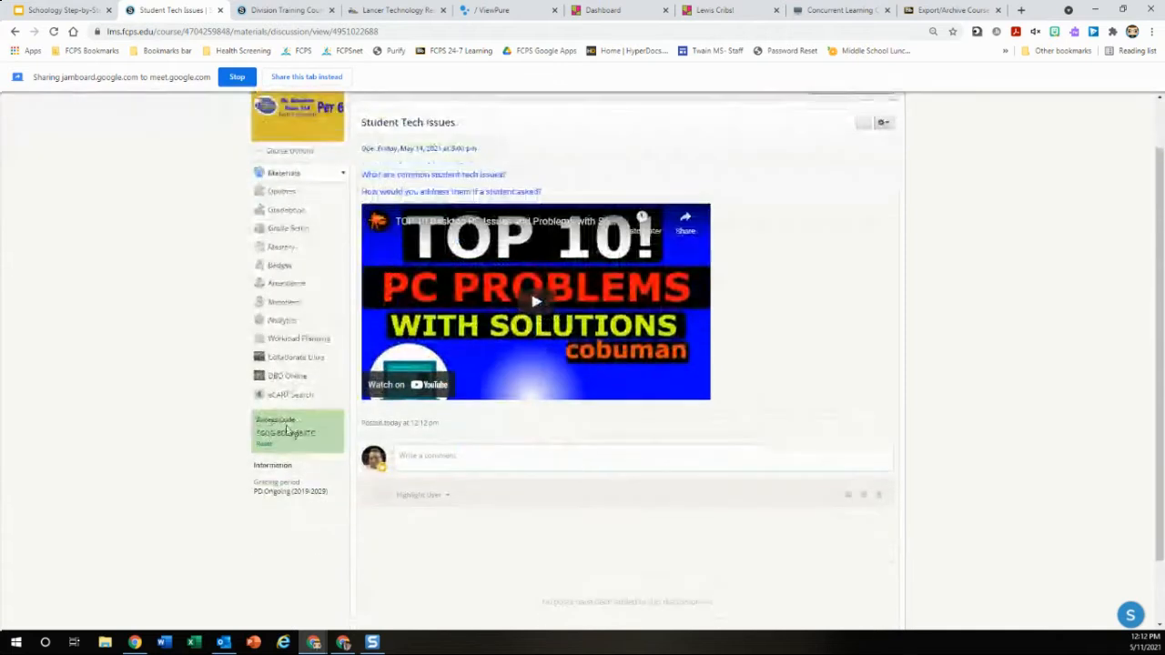
{"action": "left_click", "coordinate": [469, 466]}
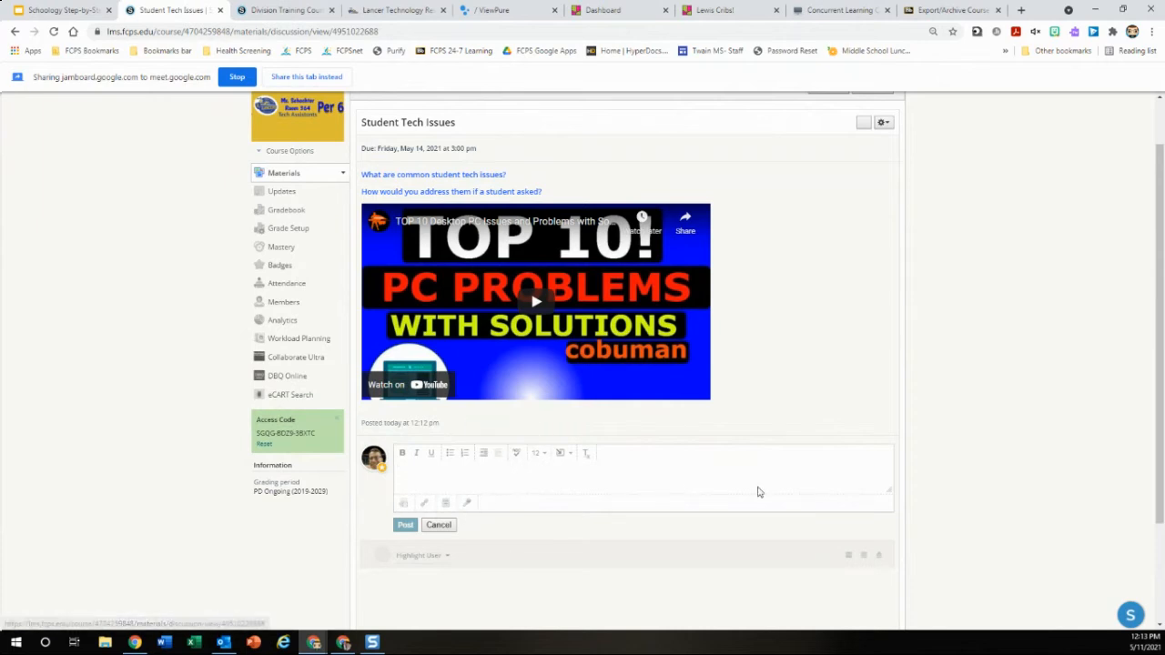
{"action": "scroll", "coordinate": [792, 346], "scroll_direction": "up", "scroll_amount": 2}
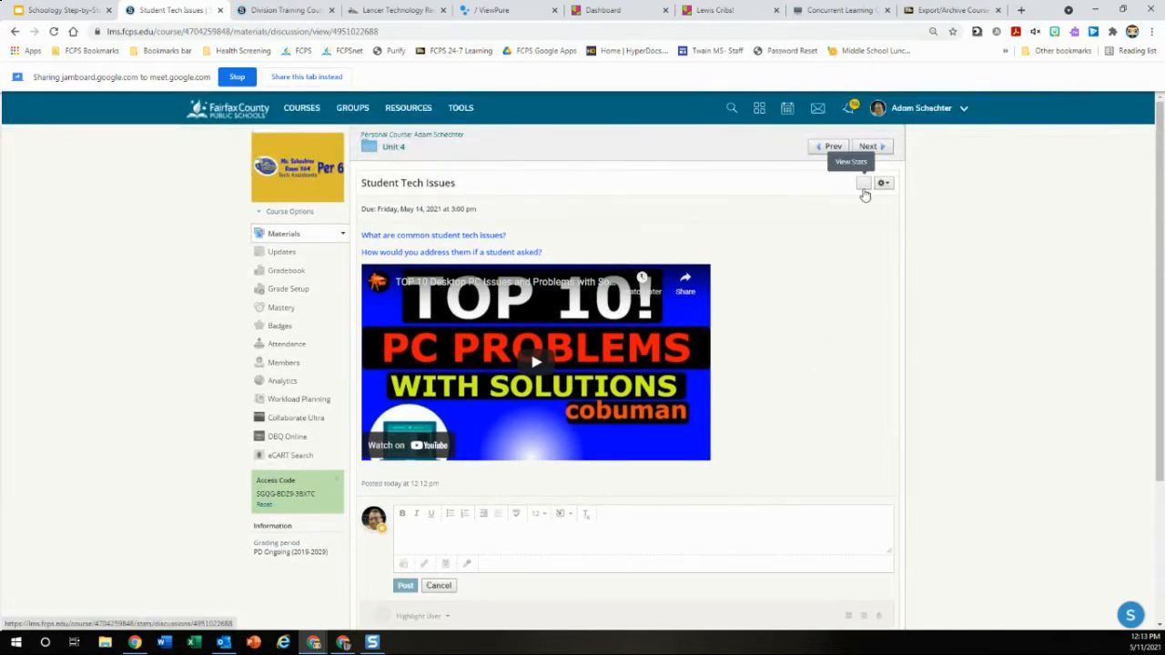
{"action": "scroll", "coordinate": [864, 276], "scroll_direction": "down", "scroll_amount": 2}
{"action": "scroll", "coordinate": [865, 280], "scroll_direction": "up", "scroll_amount": 2}
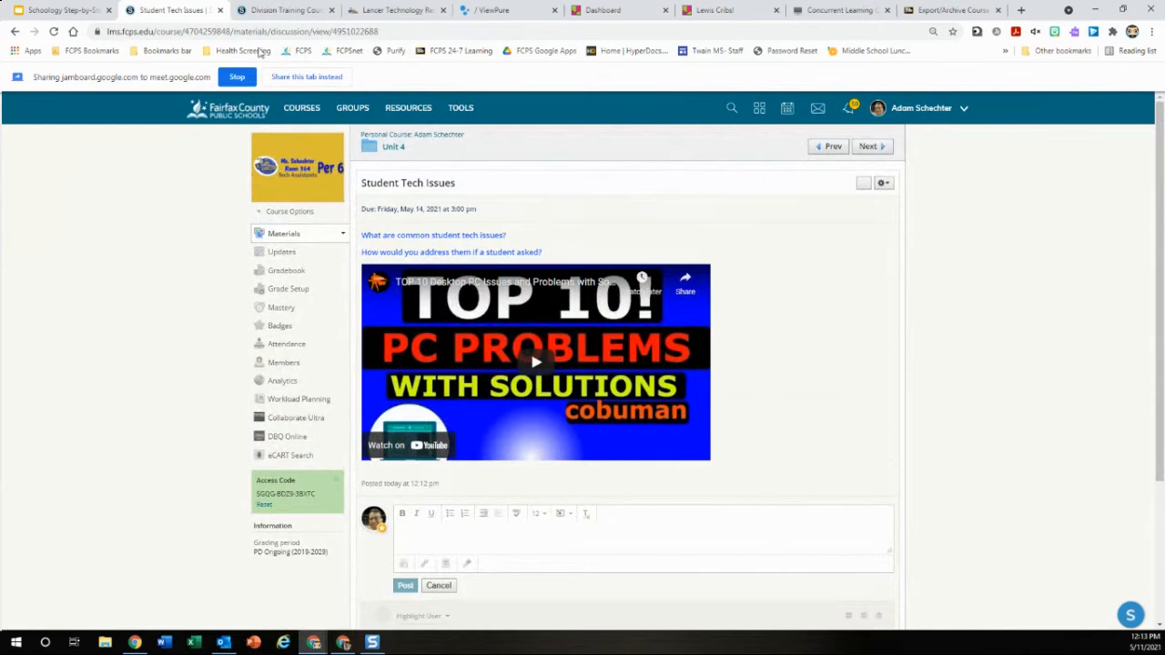
In the Division Training Course for Lewis HS, open the teacher training discussion "Connecting to the FCPS Learning Model, Module 1"
{"action": "left_click", "coordinate": [269, 10]}
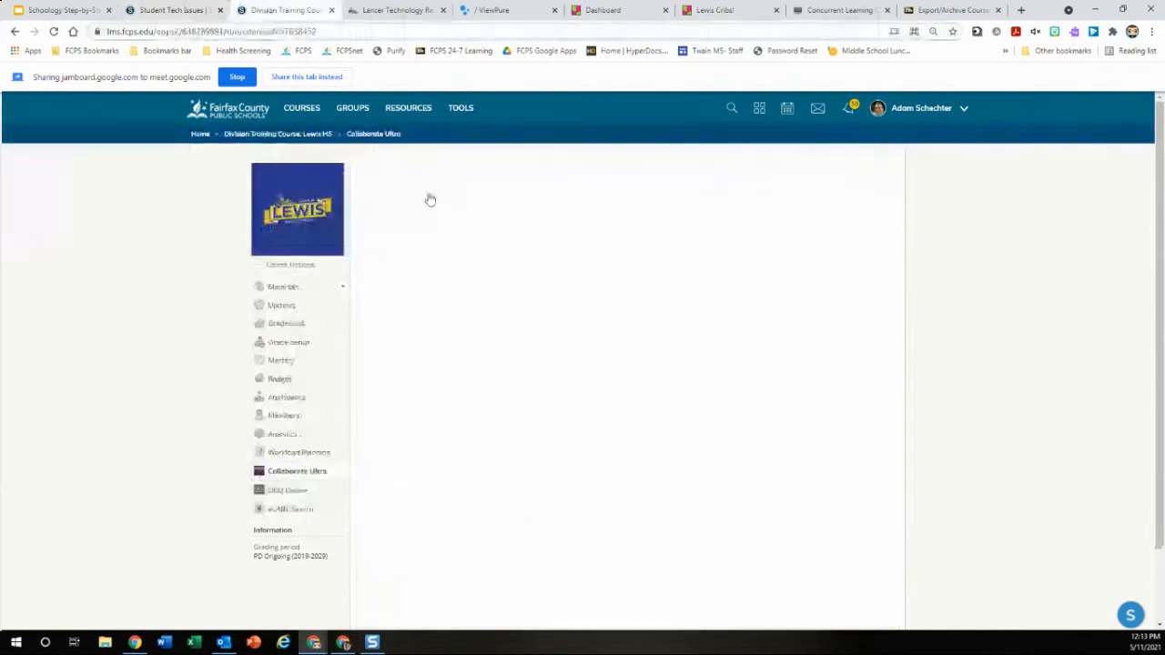
{"action": "left_click", "coordinate": [285, 290]}
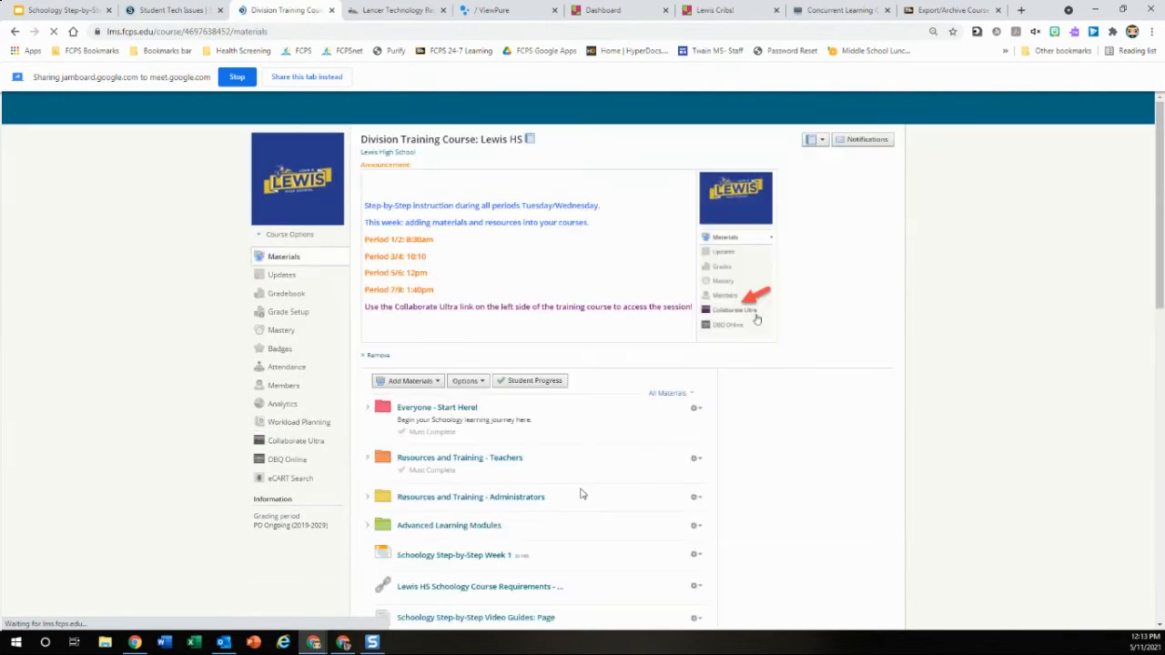
{"action": "left_click", "coordinate": [457, 460]}
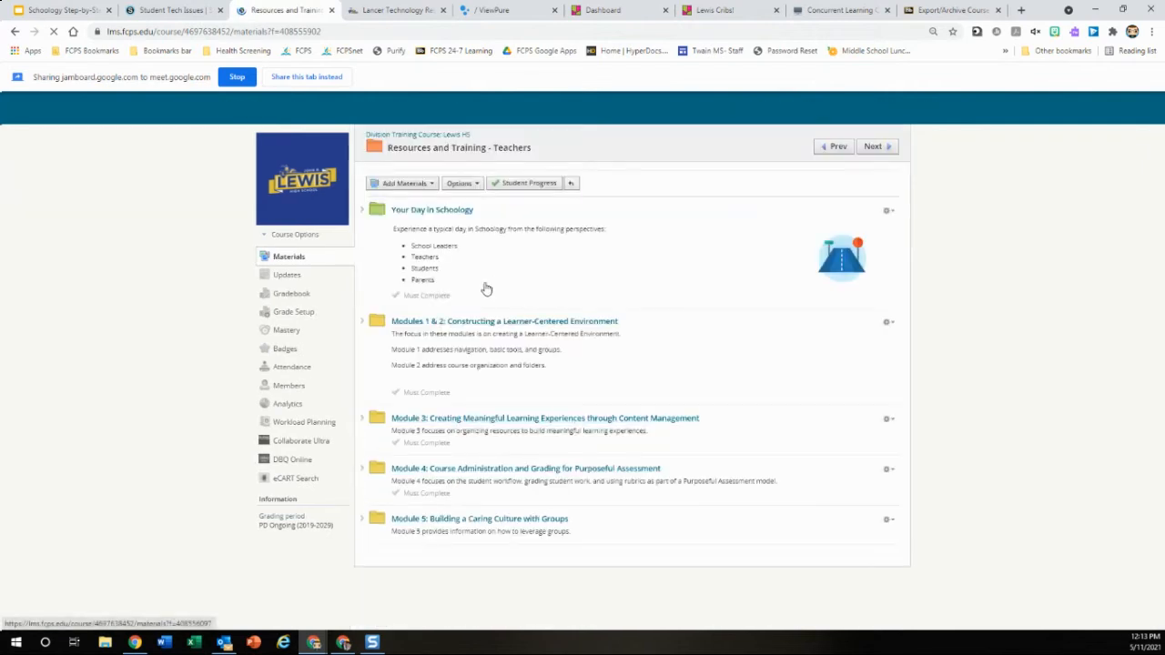
{"action": "left_click", "coordinate": [480, 323]}
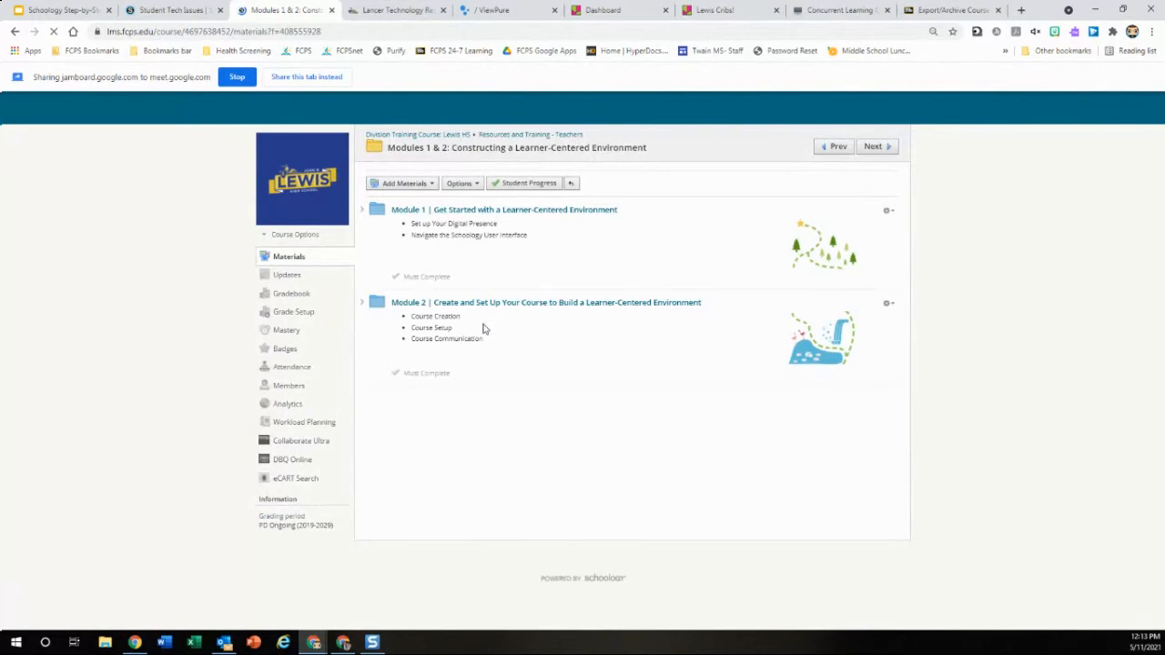
{"action": "left_click", "coordinate": [496, 216]}
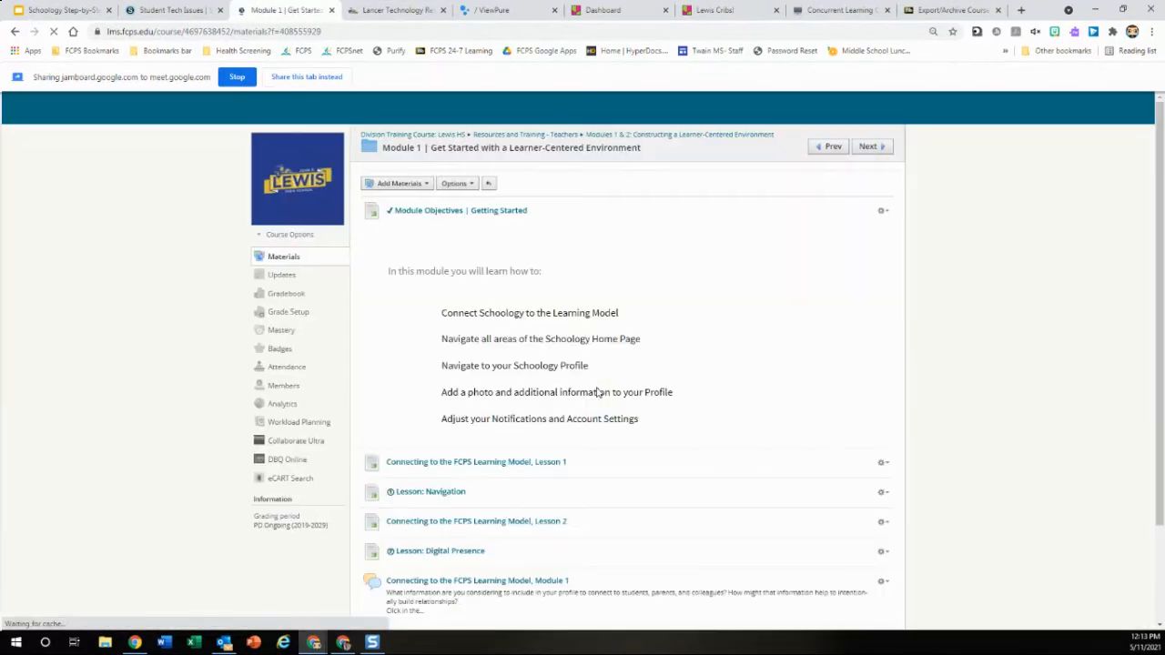
{"action": "scroll", "coordinate": [650, 450], "scroll_direction": "down", "scroll_amount": 1}
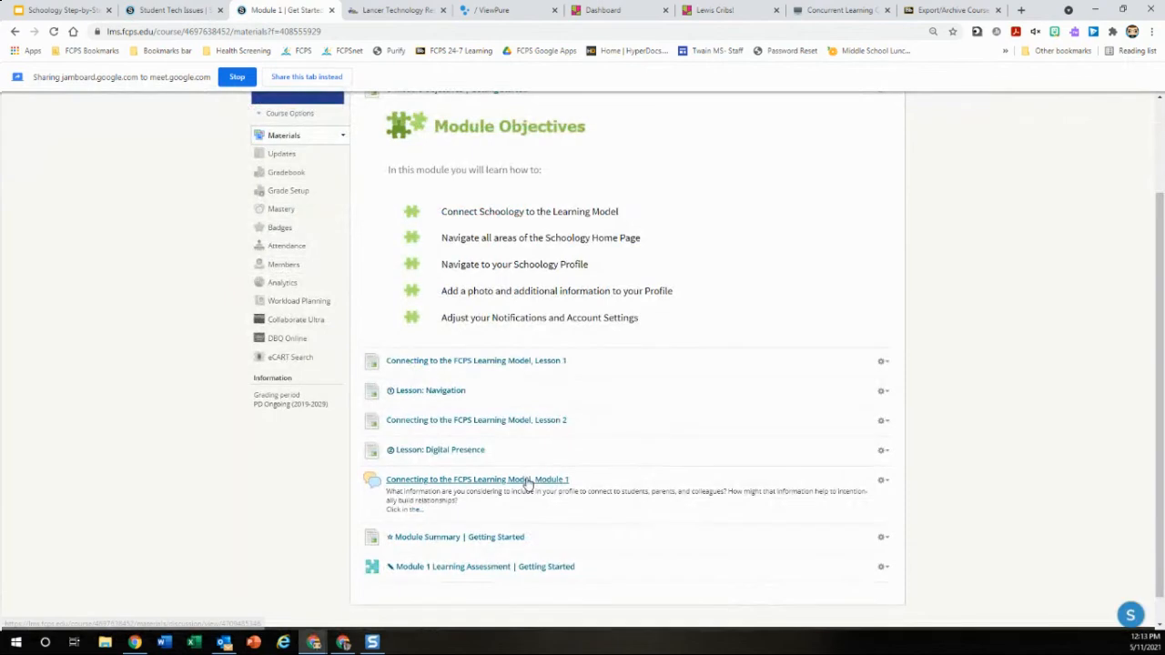
{"action": "left_click", "coordinate": [528, 479]}
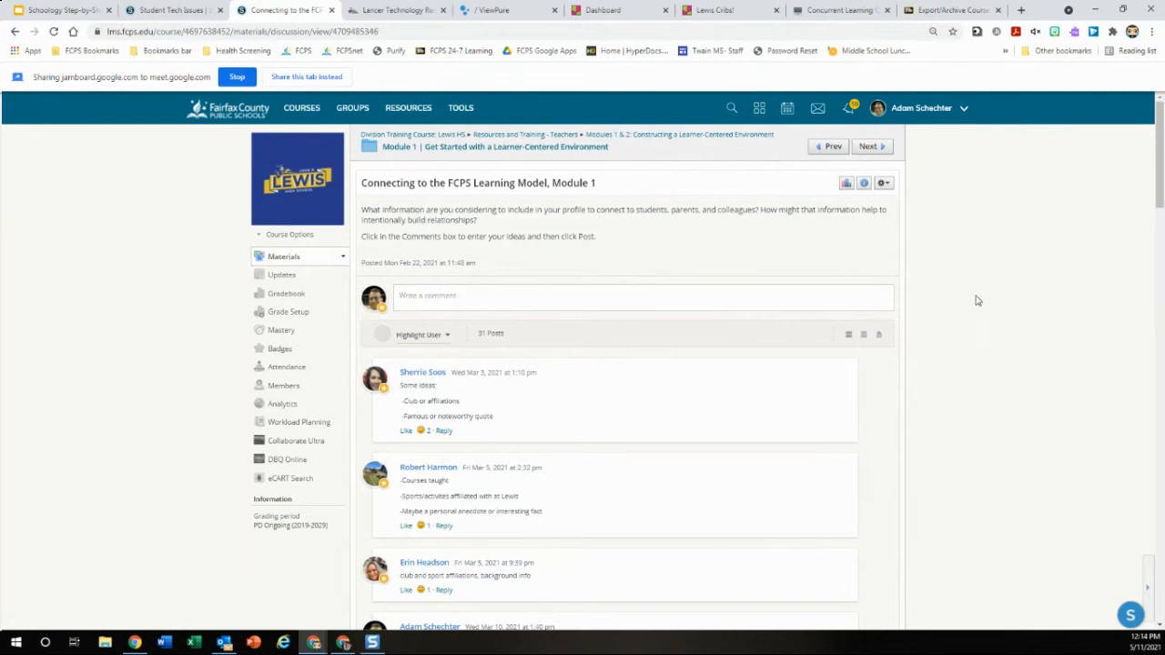
Inspect the grade and comment form on the first gradable student post from April 12, and close it without submitting a grade
{"action": "scroll", "coordinate": [976, 300], "scroll_direction": "down", "scroll_amount": 15}
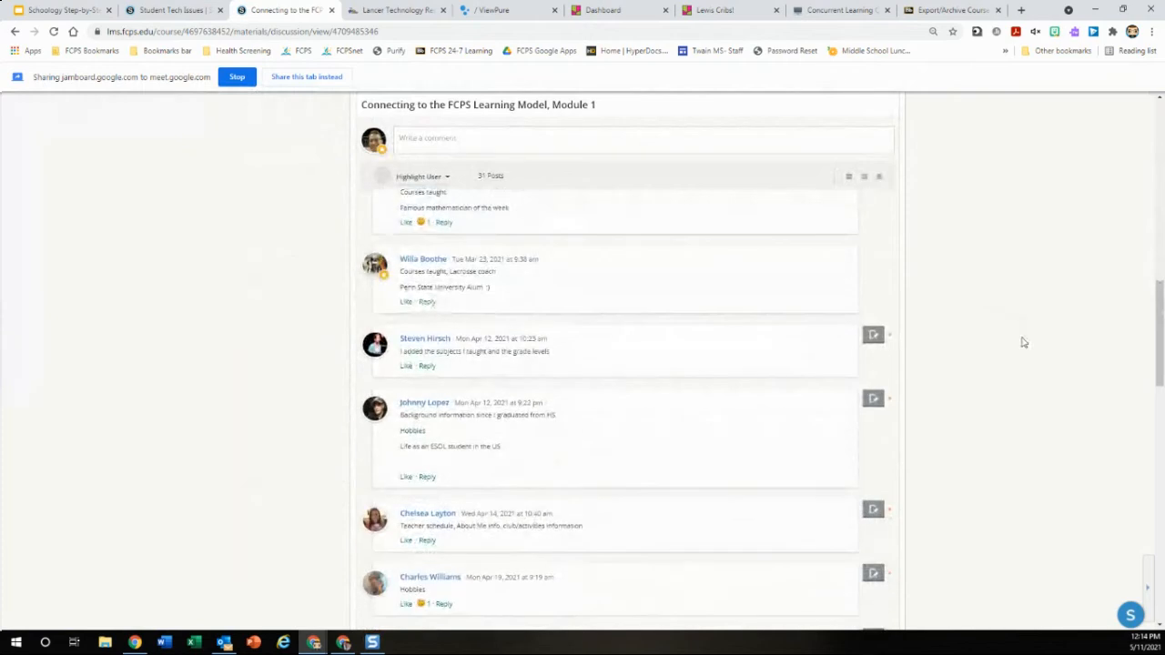
{"action": "scroll", "coordinate": [1022, 342], "scroll_direction": "down", "scroll_amount": 1}
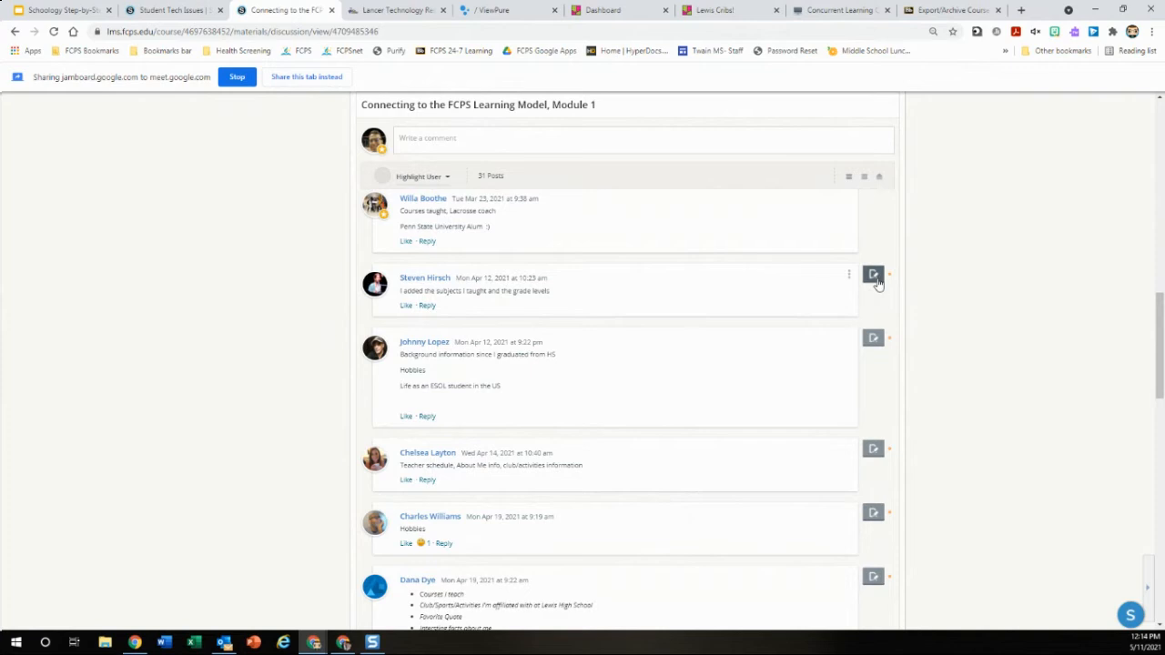
{"action": "left_click", "coordinate": [874, 278]}
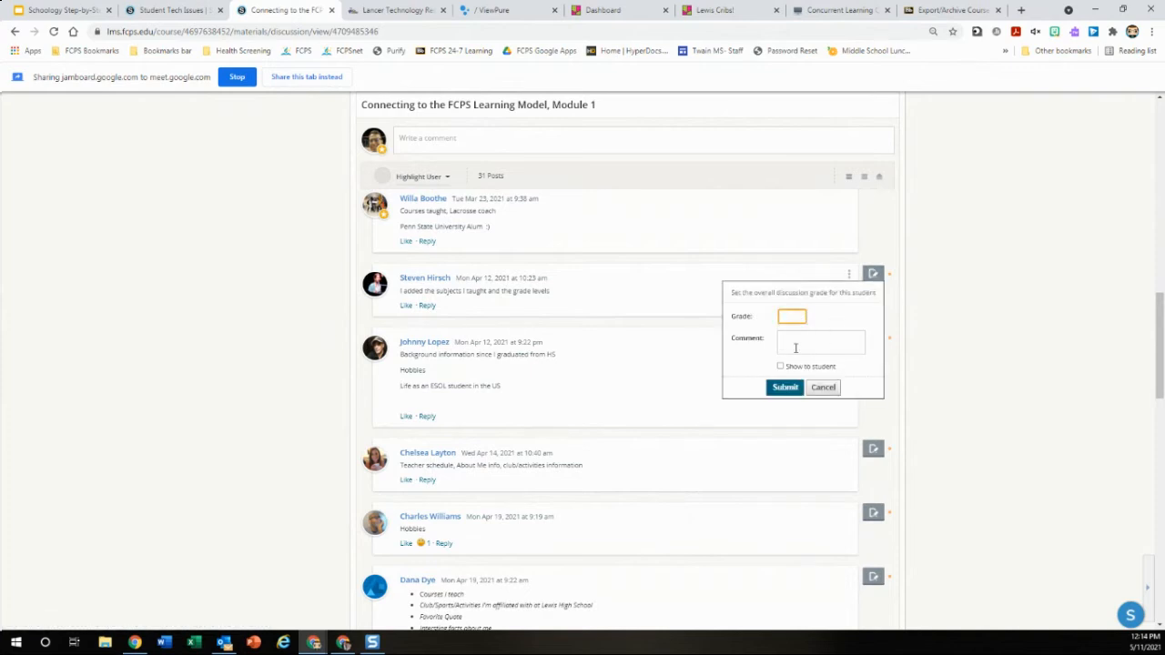
{"action": "left_click", "coordinate": [821, 387]}
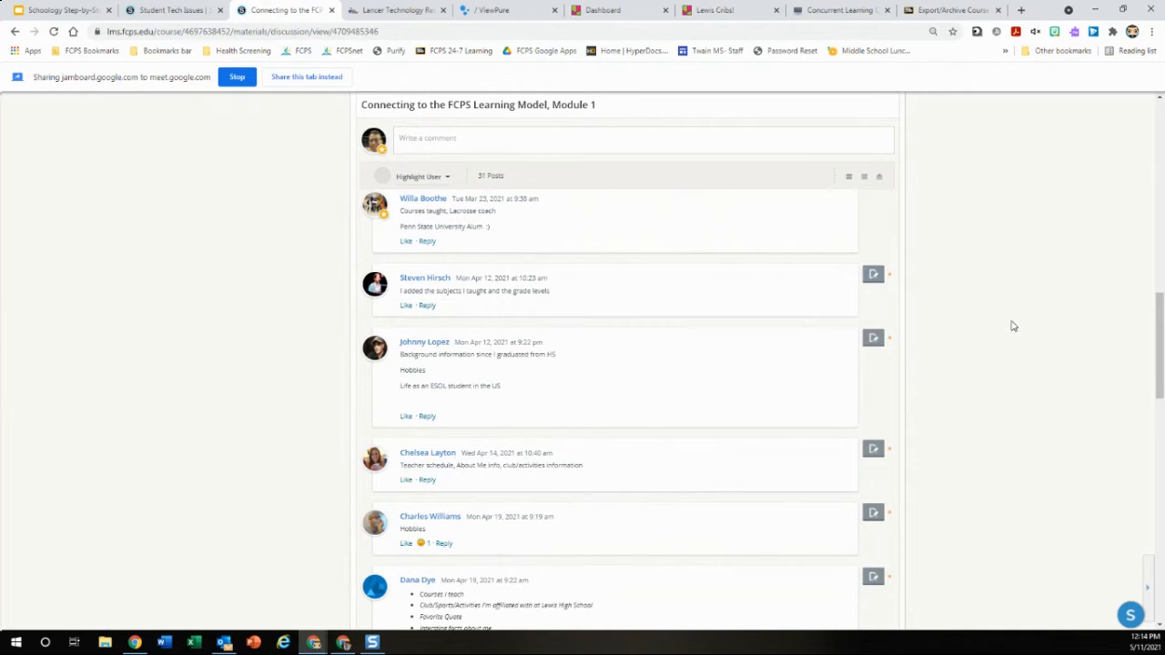
Look through the other posts and their grading options in the discussion, and return to its prompt
{"action": "scroll", "coordinate": [1014, 337], "scroll_direction": "up", "scroll_amount": 1}
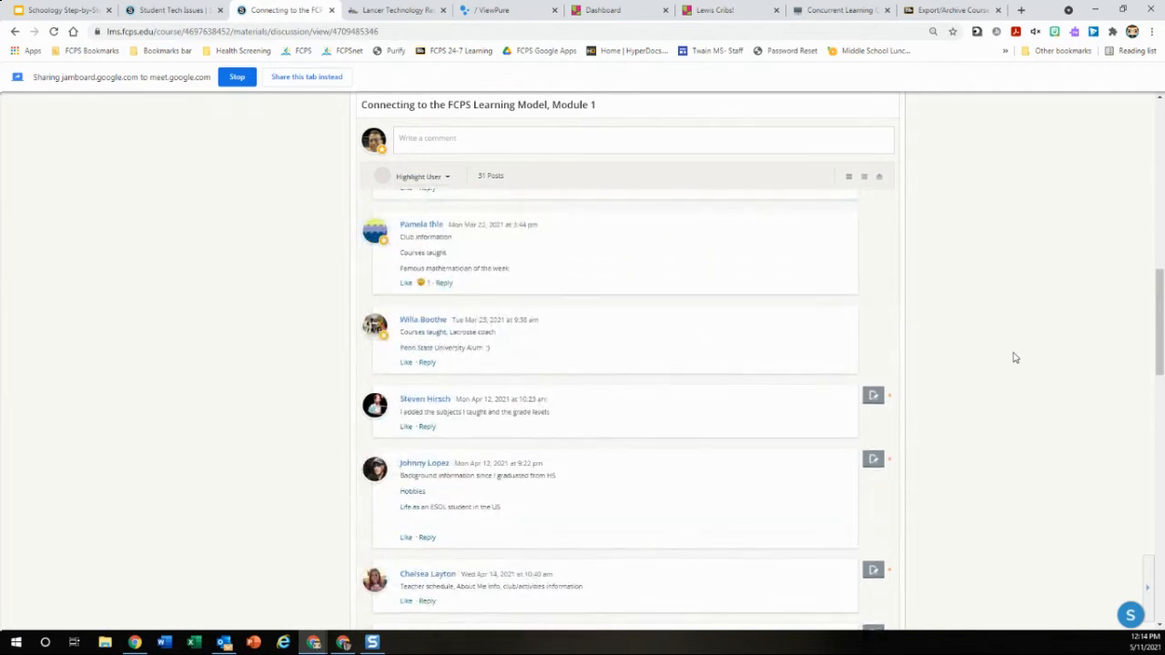
{"action": "scroll", "coordinate": [1012, 356], "scroll_direction": "down", "scroll_amount": 1}
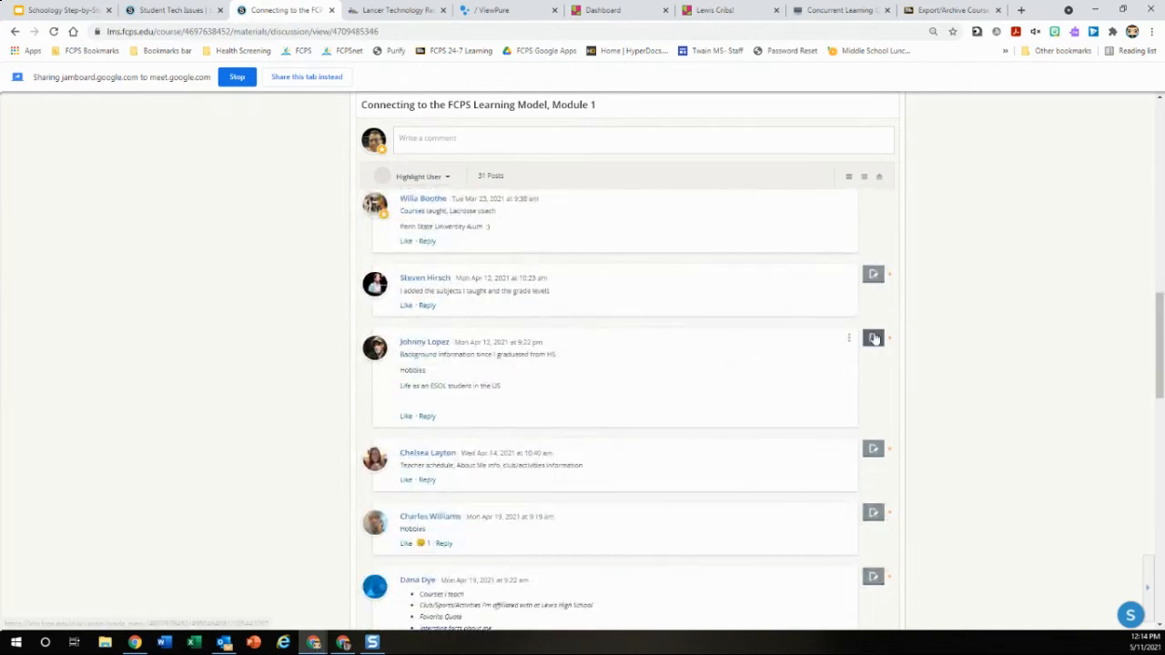
{"action": "scroll", "coordinate": [947, 373], "scroll_direction": "down", "scroll_amount": 1}
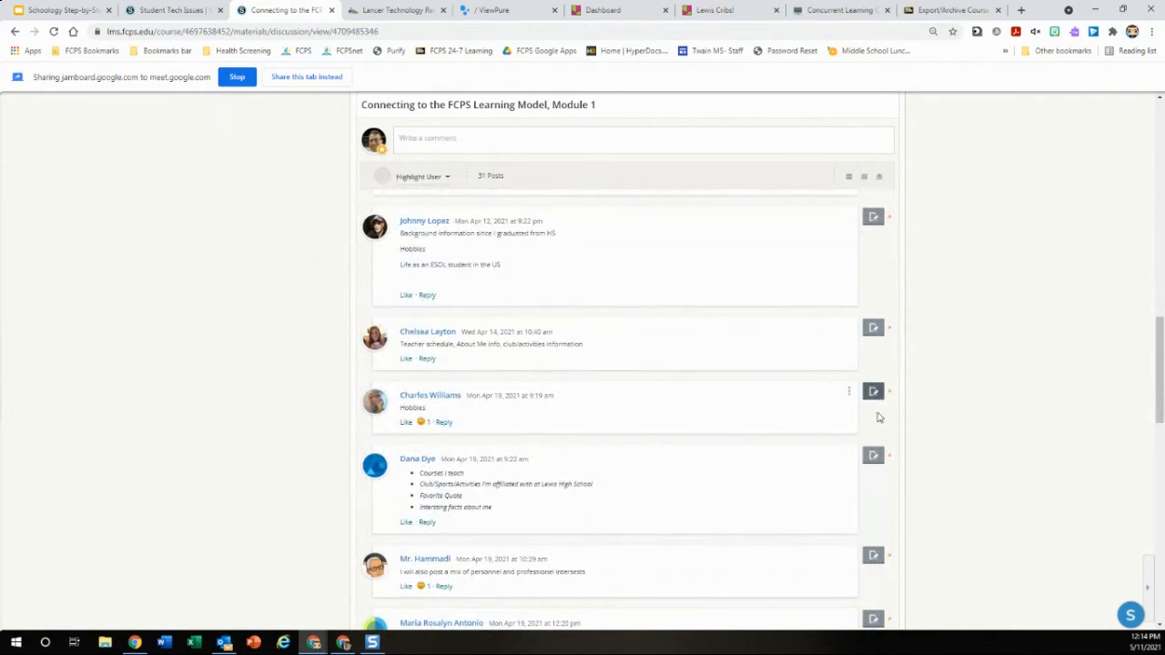
{"action": "scroll", "coordinate": [951, 460], "scroll_direction": "down", "scroll_amount": 1}
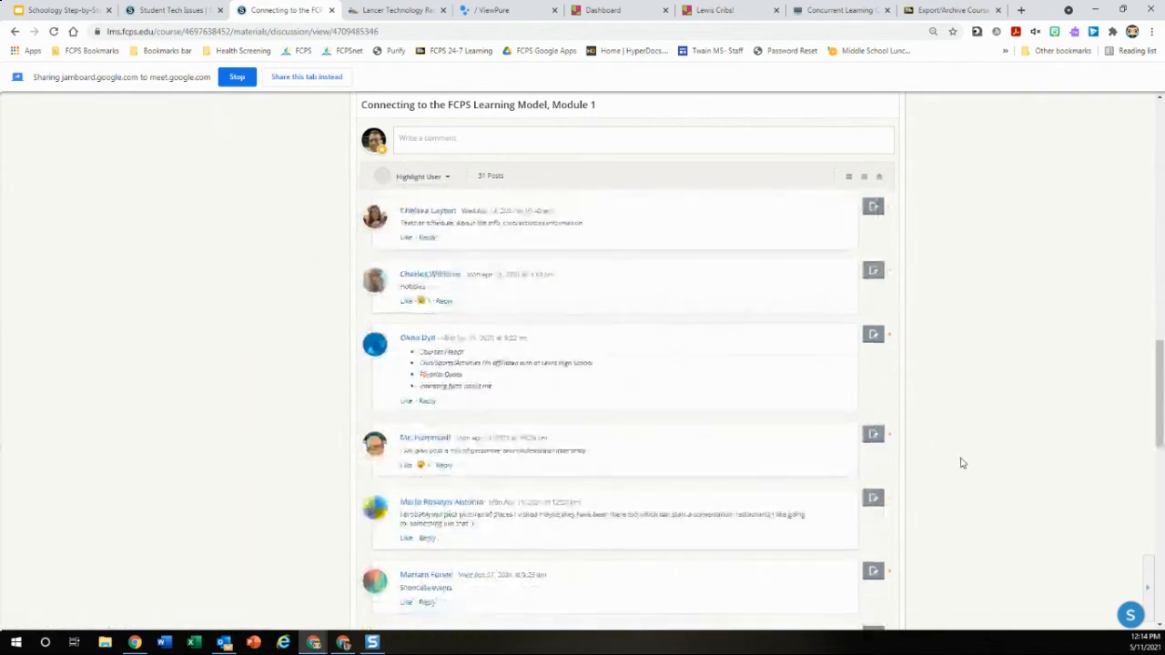
{"action": "scroll", "coordinate": [968, 468], "scroll_direction": "up", "scroll_amount": 3}
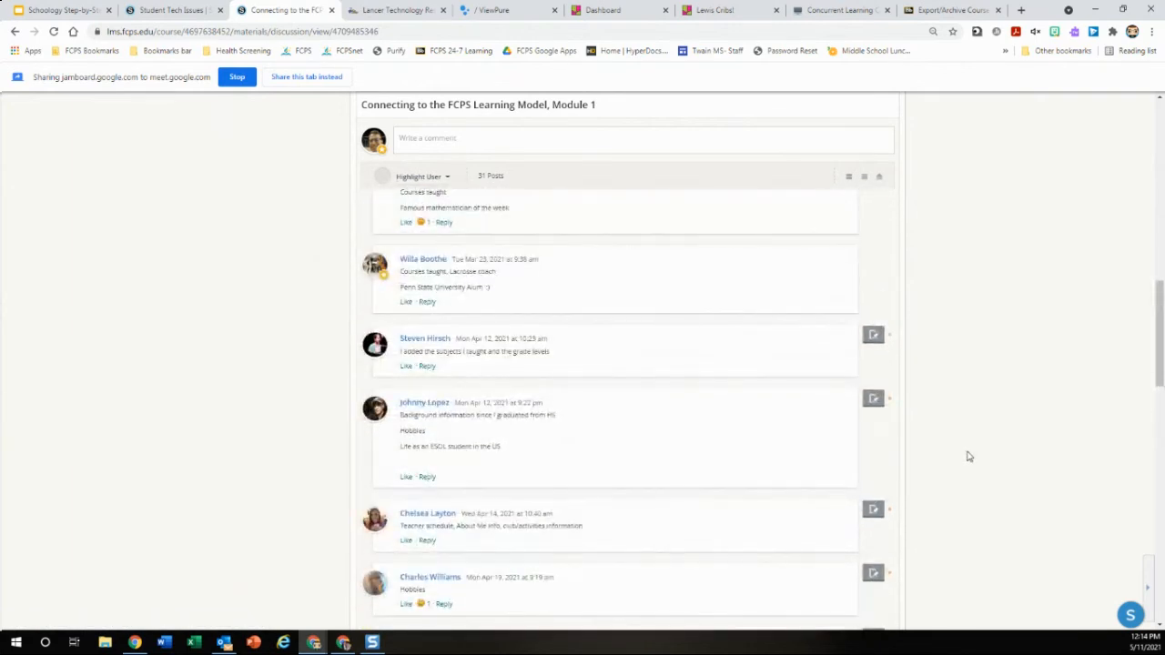
{"action": "scroll", "coordinate": [982, 471], "scroll_direction": "up", "scroll_amount": 2}
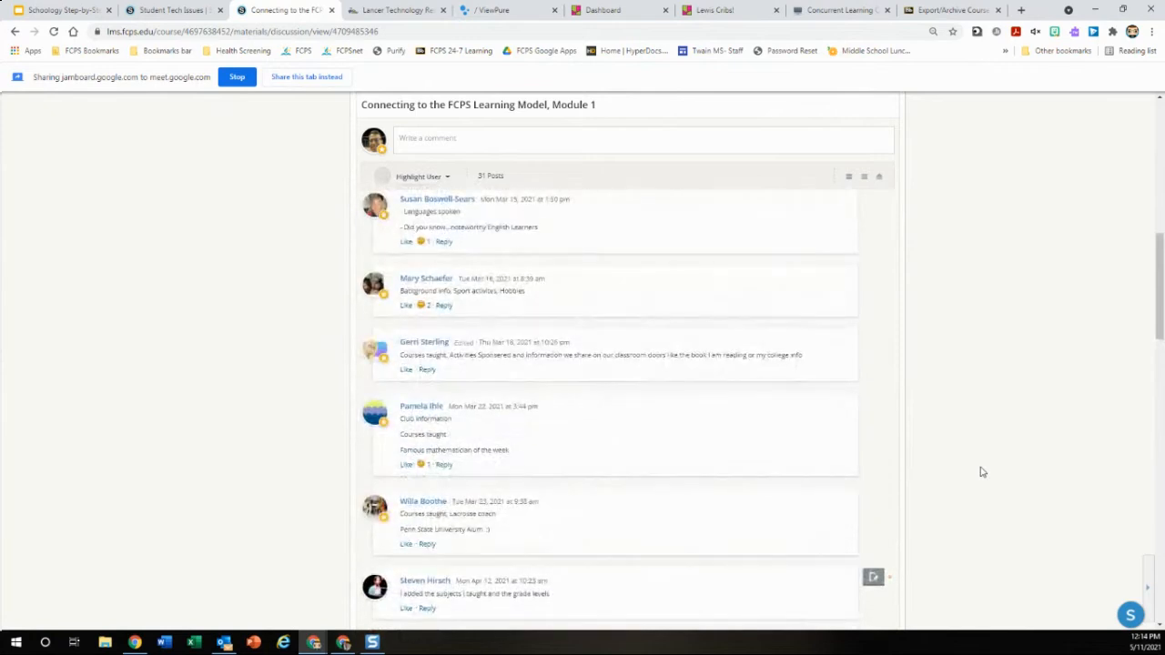
{"action": "scroll", "coordinate": [974, 446], "scroll_direction": "up", "scroll_amount": 8}
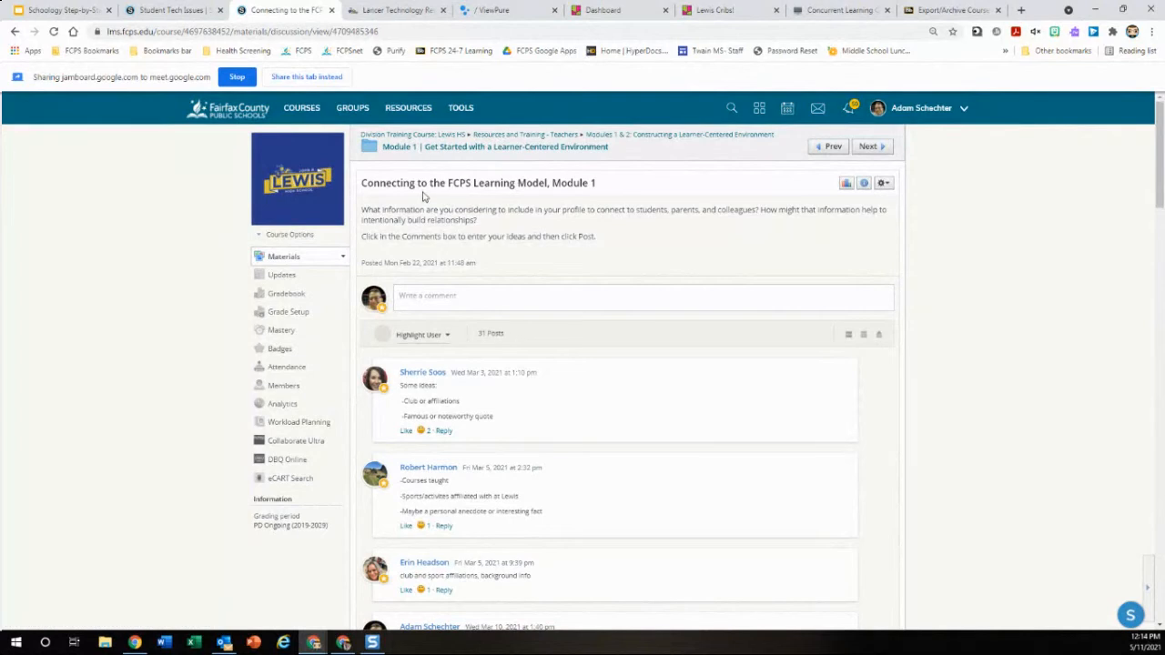
Switch to the Schoology Step-by-Step slideshow and advance from the Discussion Board slide to the Pages slide
{"action": "left_click", "coordinate": [177, 10]}
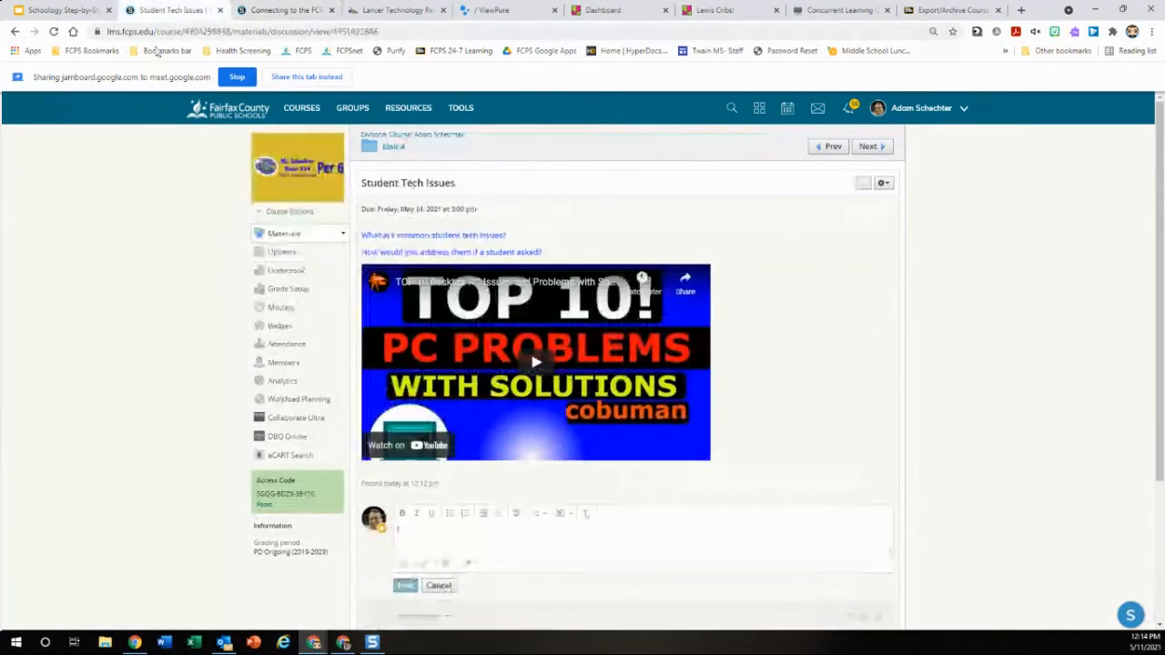
{"action": "left_click", "coordinate": [59, 10]}
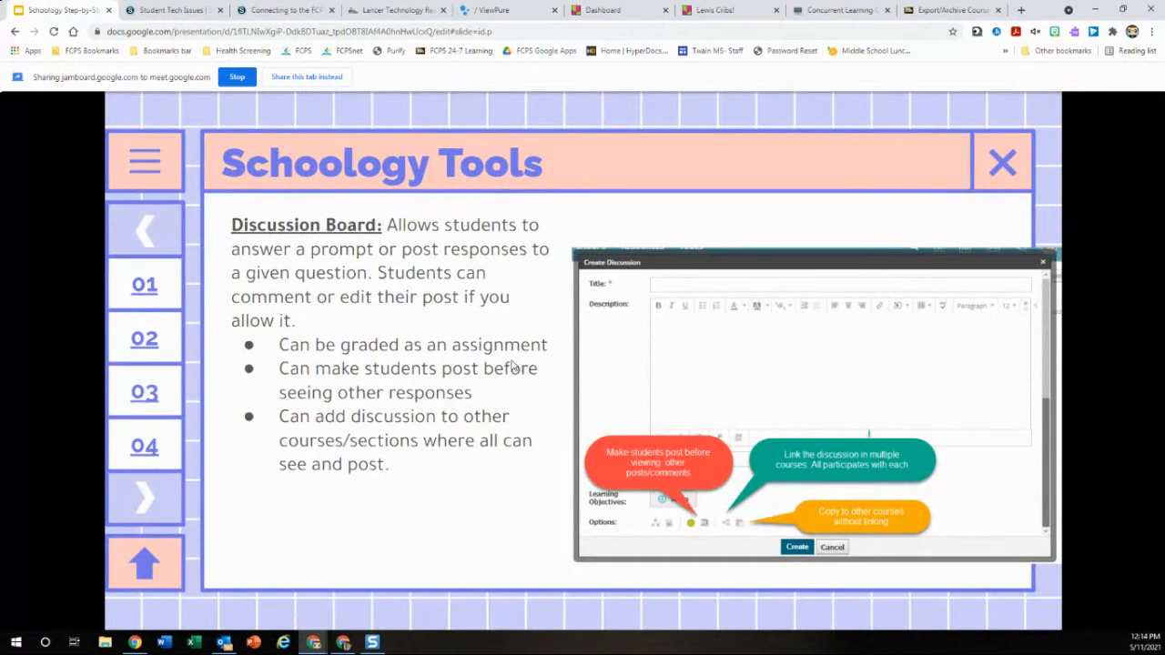
{"action": "left_click", "coordinate": [514, 366]}
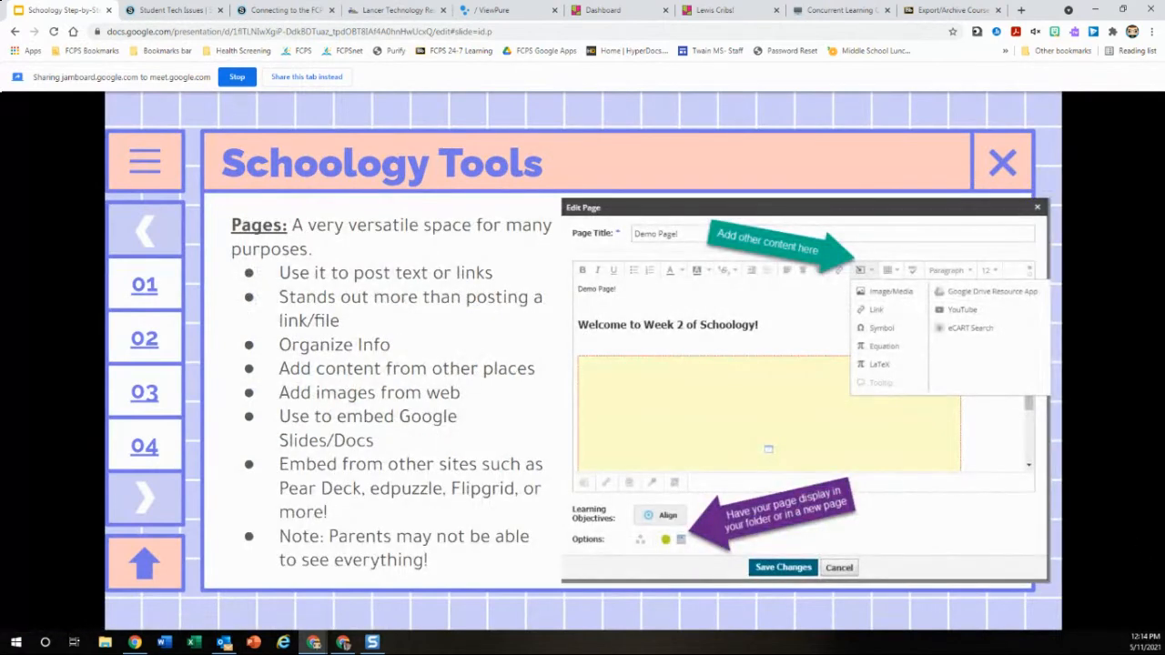
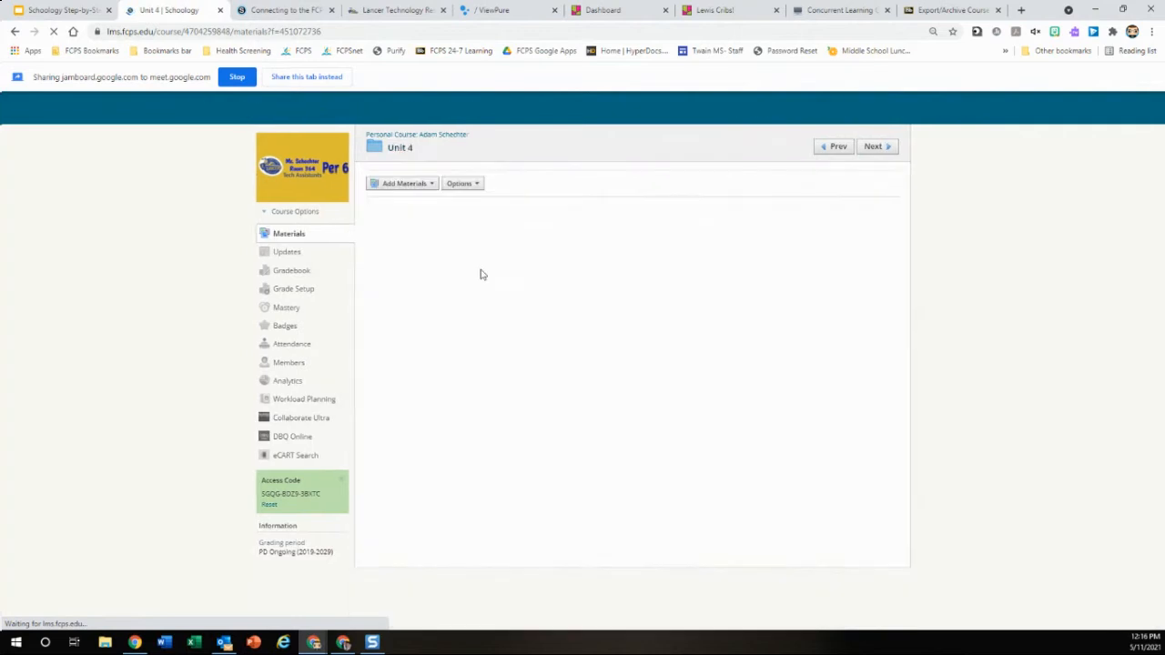
Add a page titled "Test Page" to Unit 4 with the text "View the following slideshow and then contribute into the discussion board:"
{"action": "left_click", "coordinate": [399, 187]}
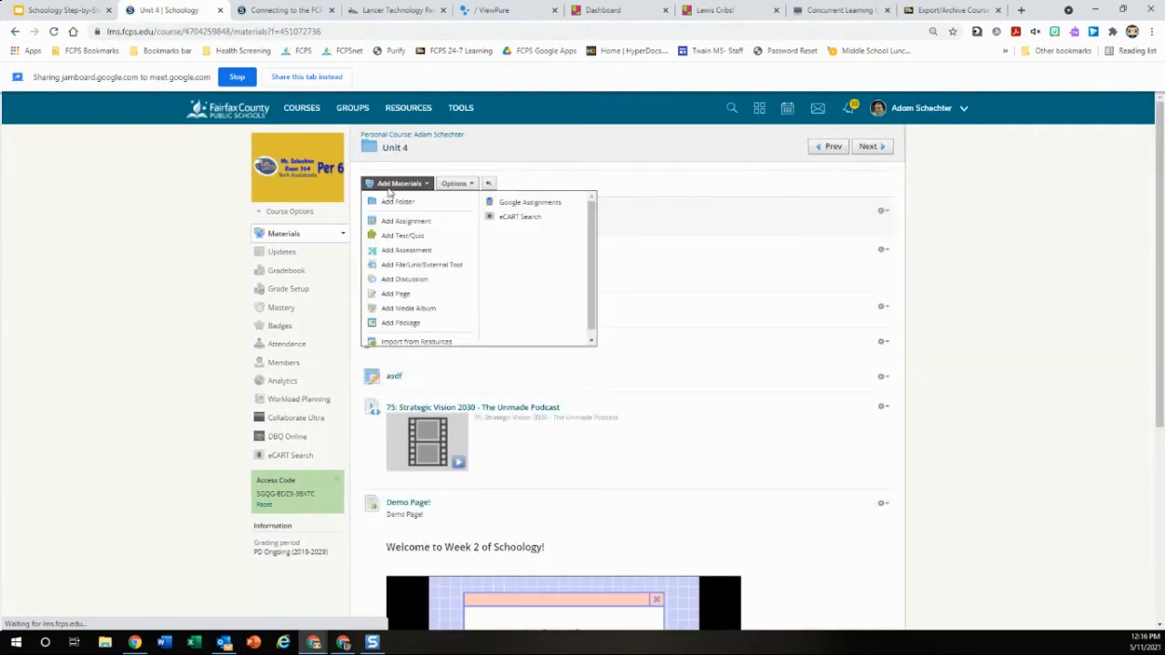
{"action": "left_click", "coordinate": [398, 296]}
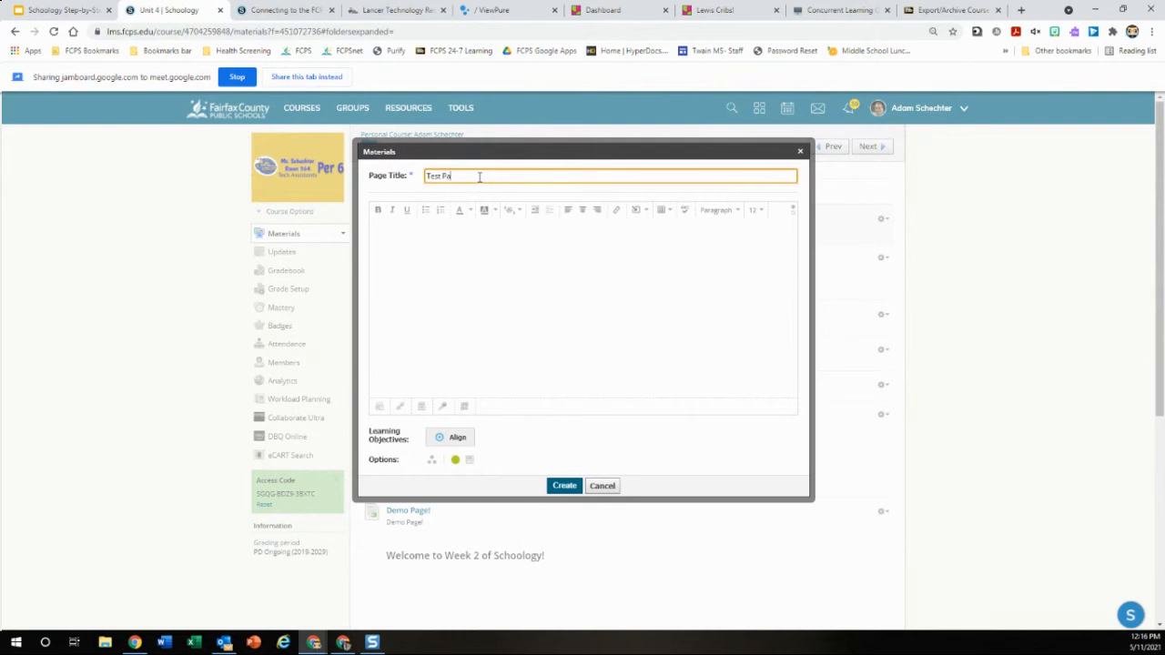
{"action": "left_click", "coordinate": [468, 251]}
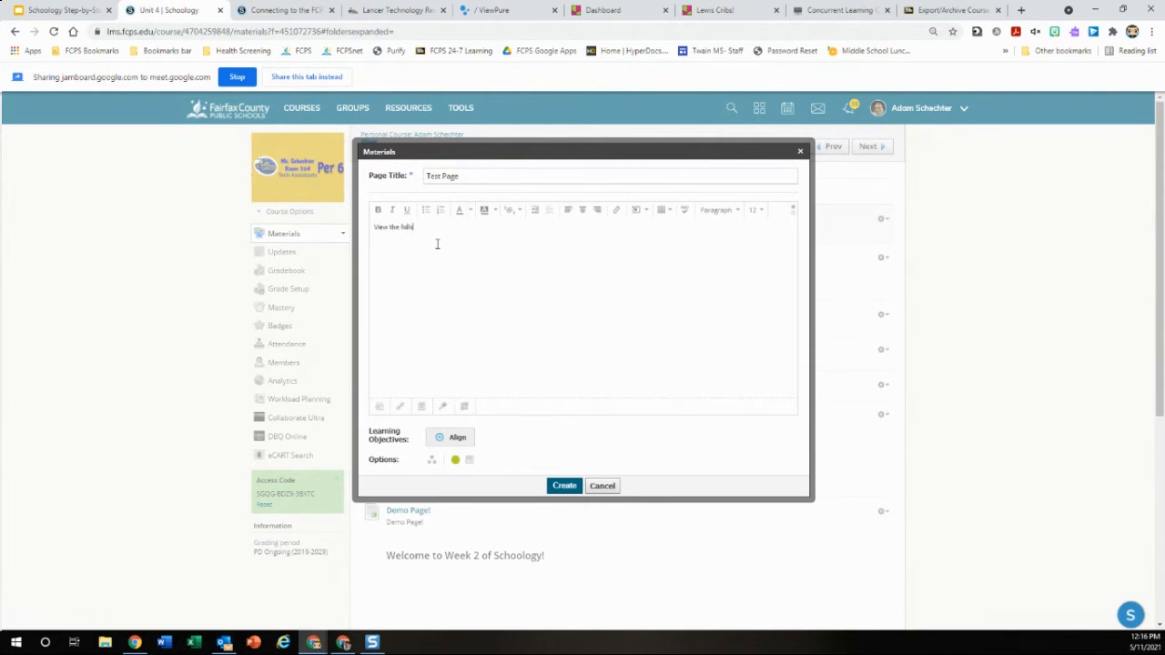
{"action": "type", "text": "slideshow and then contribute into the discussion board!"}
Format the instruction sentence in the page body as bold yellow text with a blue background
{"action": "left_click_drag", "start_coordinate": [590, 229], "coordinate": [360, 232]}
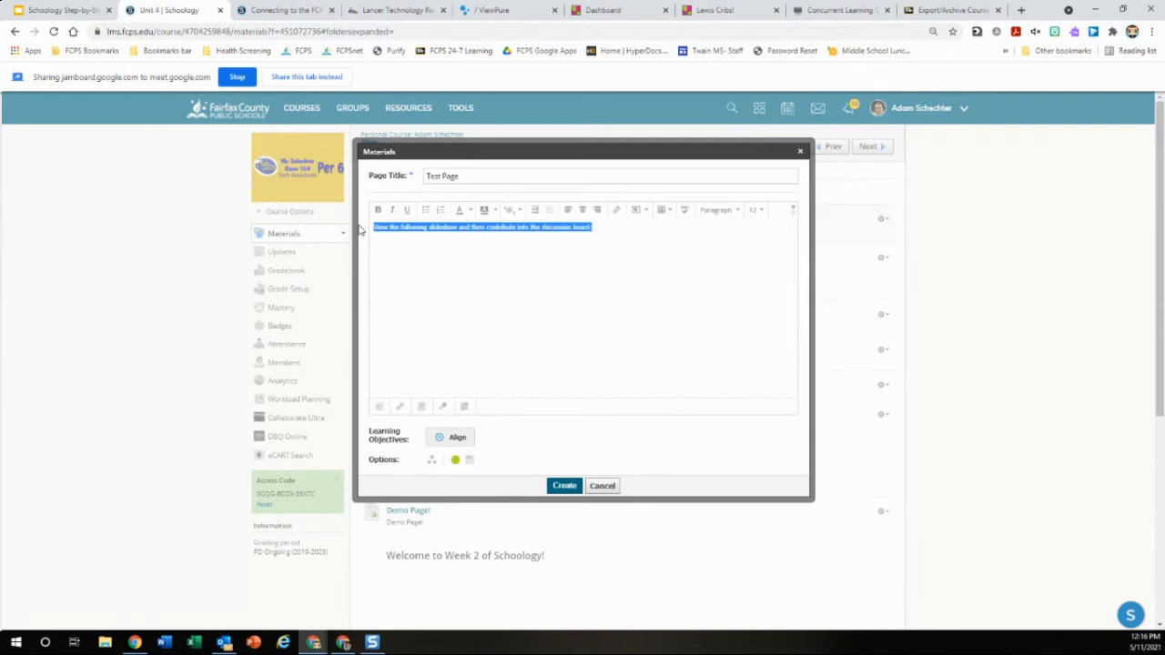
{"action": "left_click", "coordinate": [469, 210]}
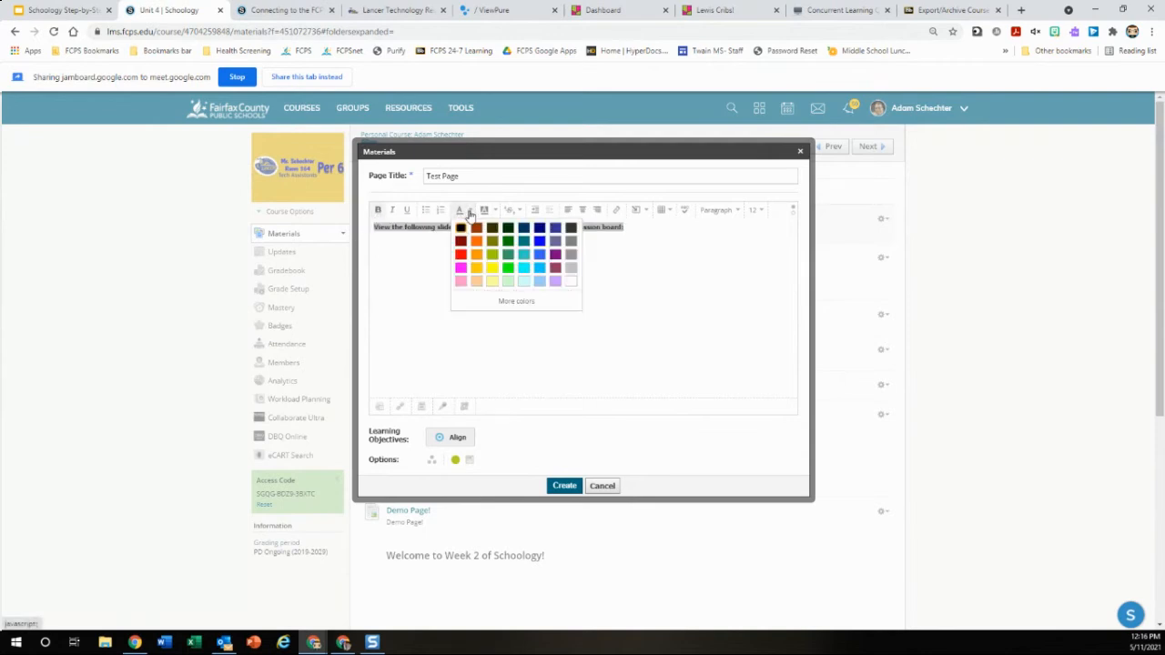
{"action": "left_click", "coordinate": [500, 268]}
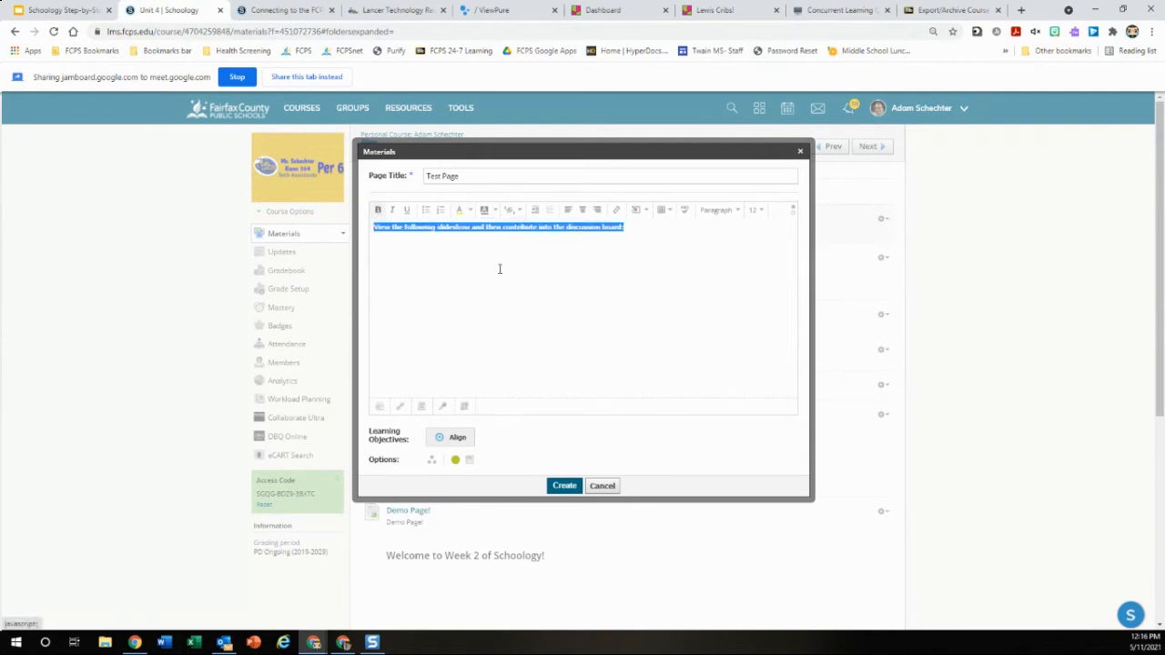
{"action": "left_click", "coordinate": [492, 210]}
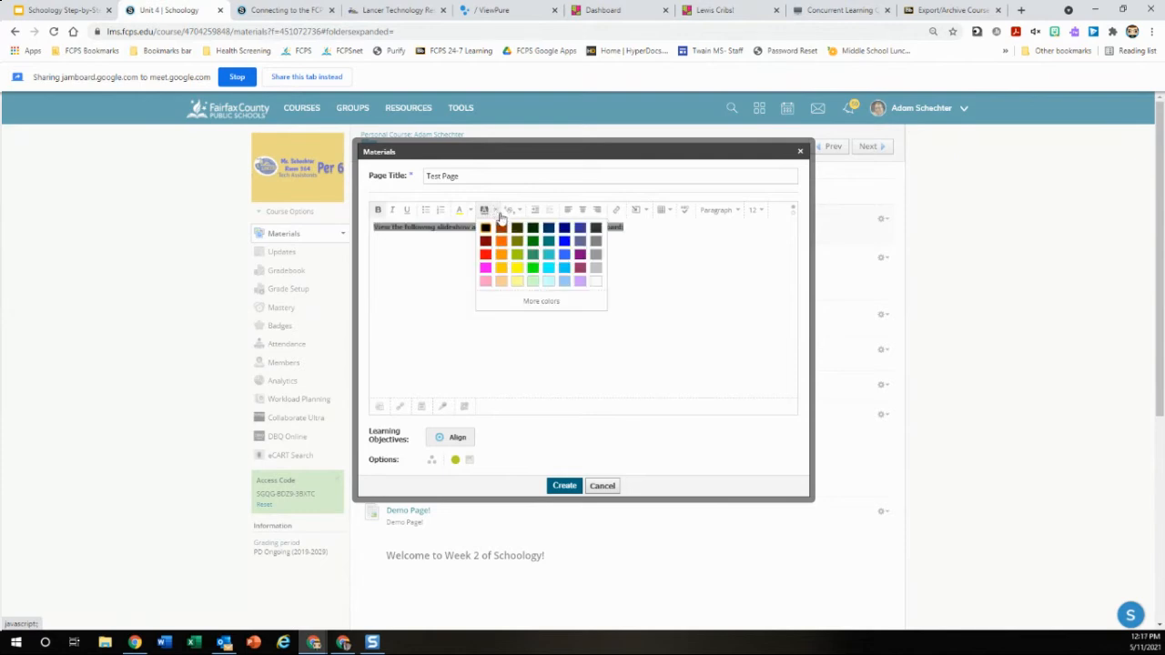
{"action": "left_click", "coordinate": [566, 254]}
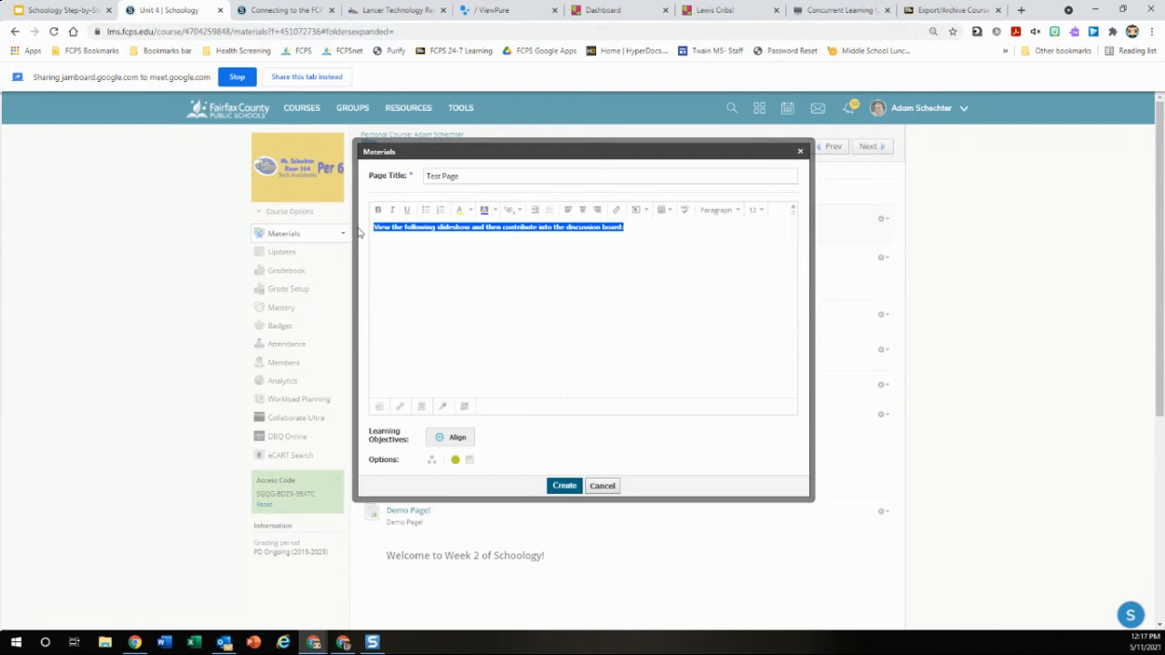
Set the instruction sentence's font size to 16 and the text colour for the new line below it to black
{"action": "left_click", "coordinate": [761, 210]}
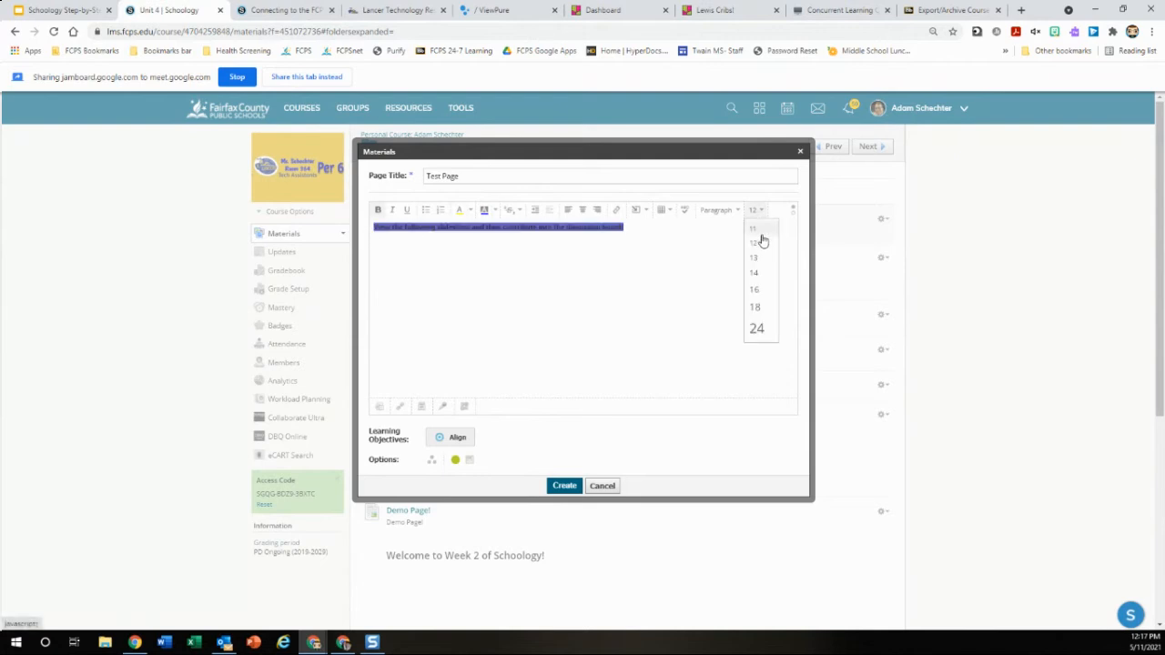
{"action": "left_click", "coordinate": [757, 290]}
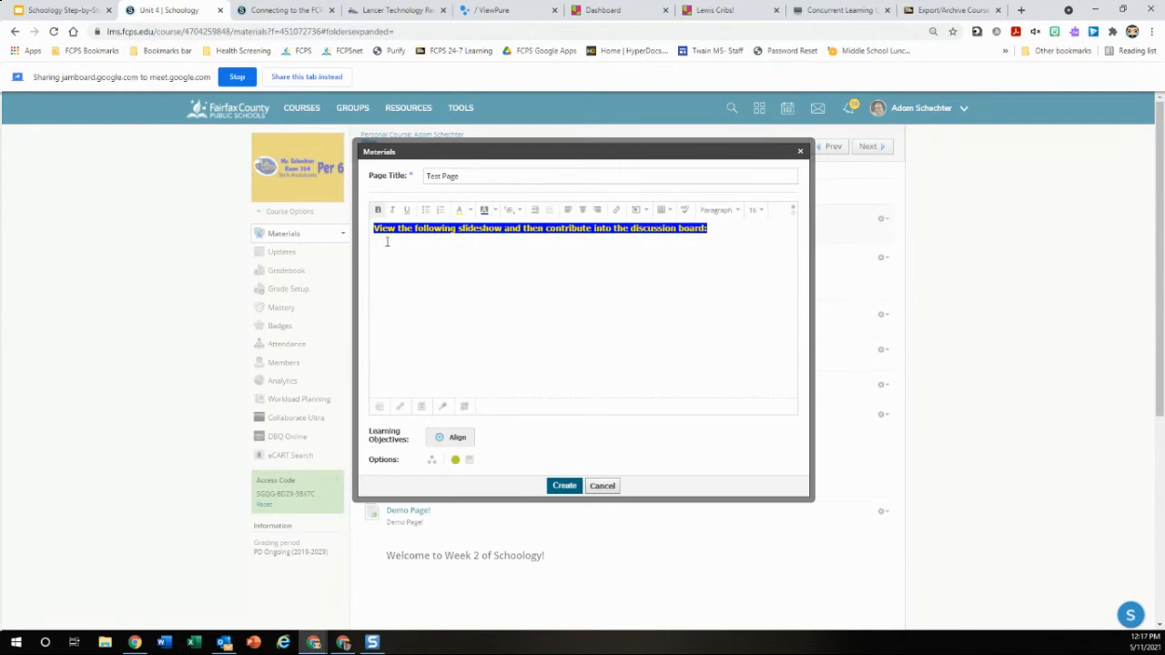
{"action": "left_click", "coordinate": [471, 212]}
{"action": "left_click", "coordinate": [462, 229]}
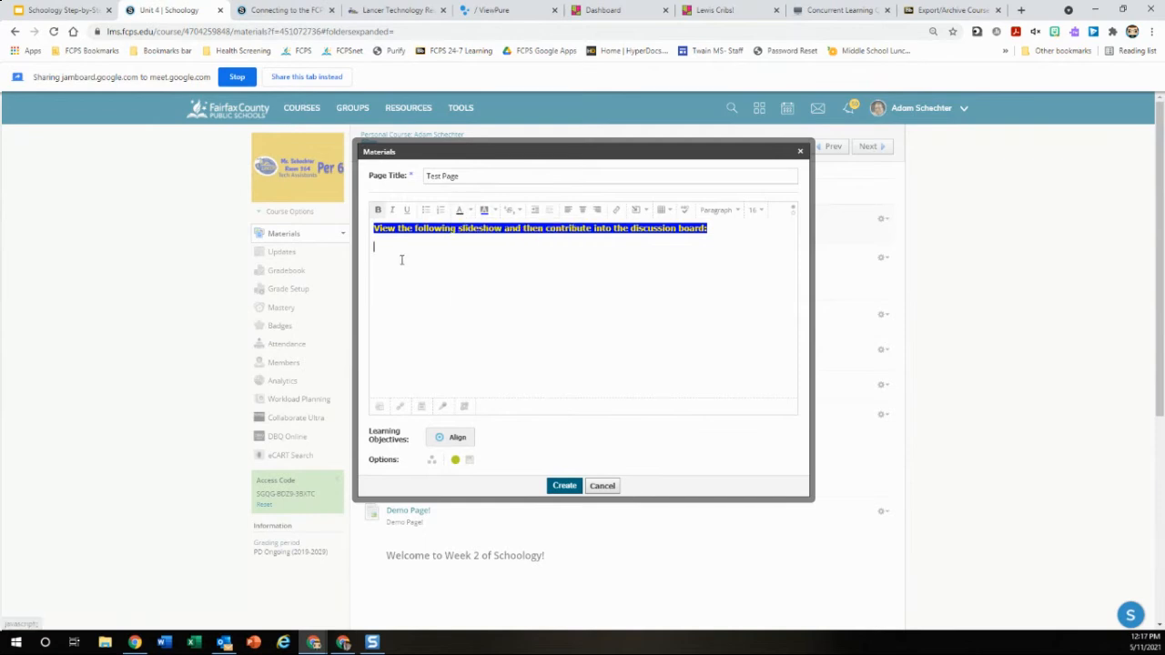
Examine the link insertion form, opened both directly and from the insertable content options, and close it without adding a link
{"action": "left_click", "coordinate": [618, 211]}
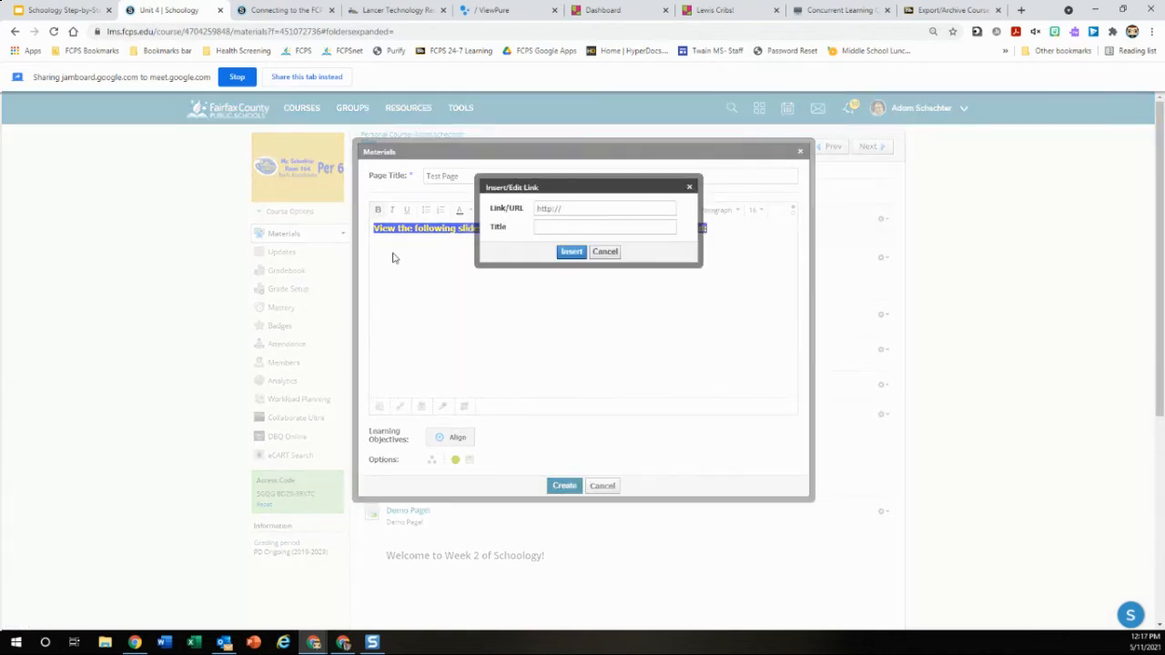
{"action": "left_click", "coordinate": [607, 253]}
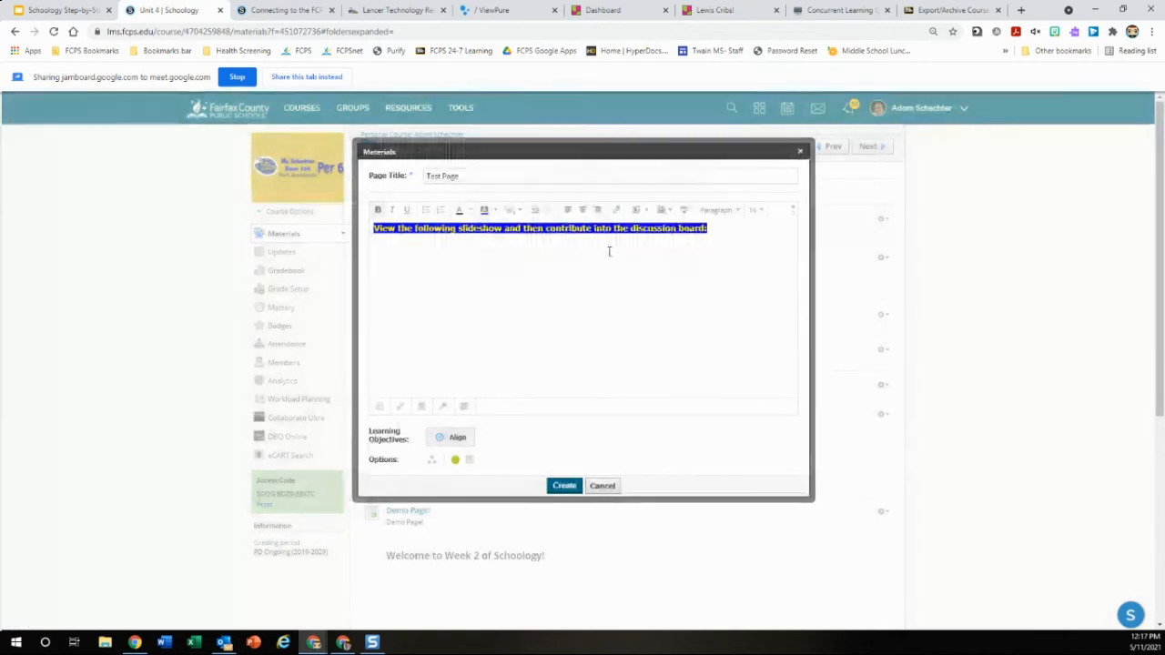
{"action": "left_click", "coordinate": [647, 212]}
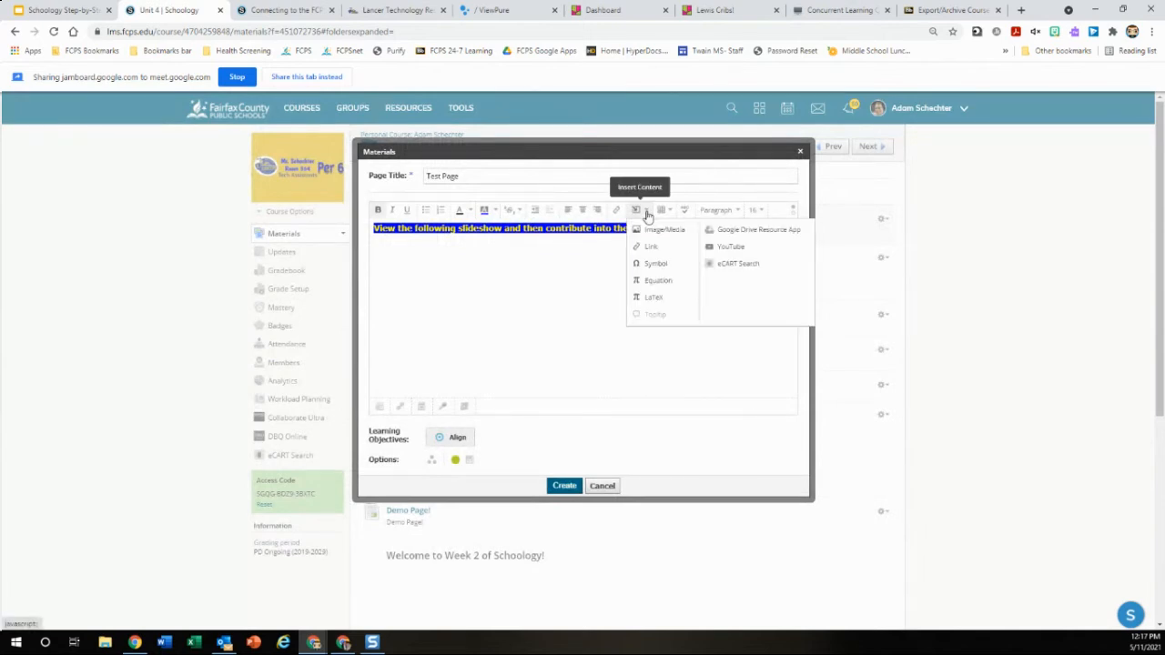
{"action": "left_click", "coordinate": [657, 246]}
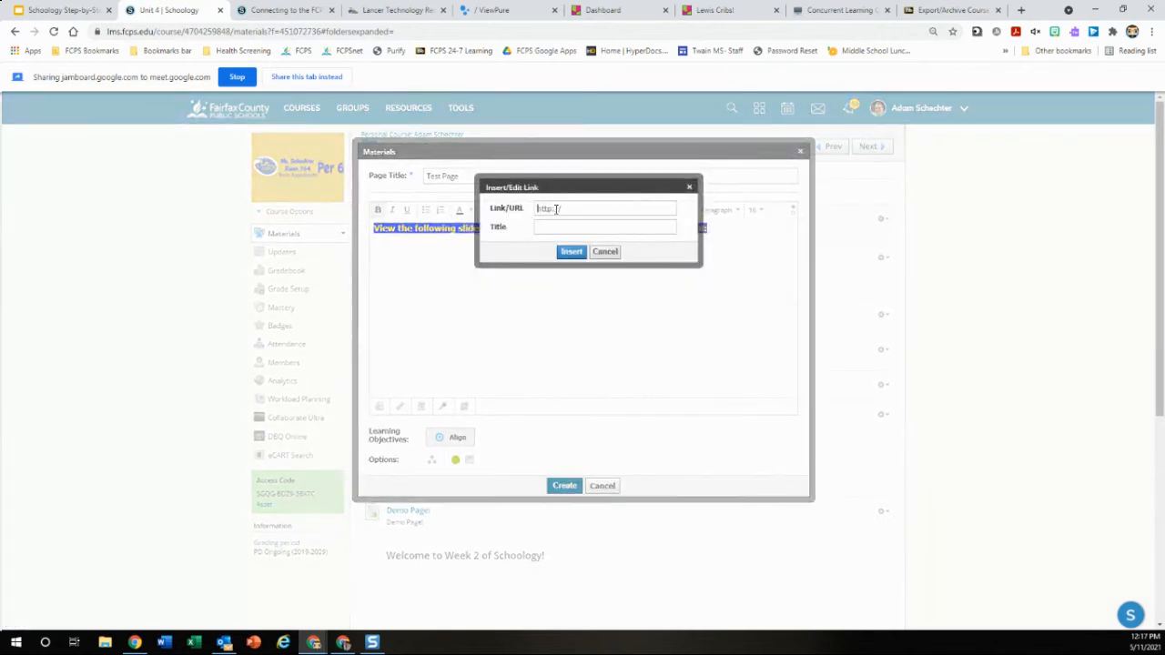
{"action": "left_click", "coordinate": [689, 186]}
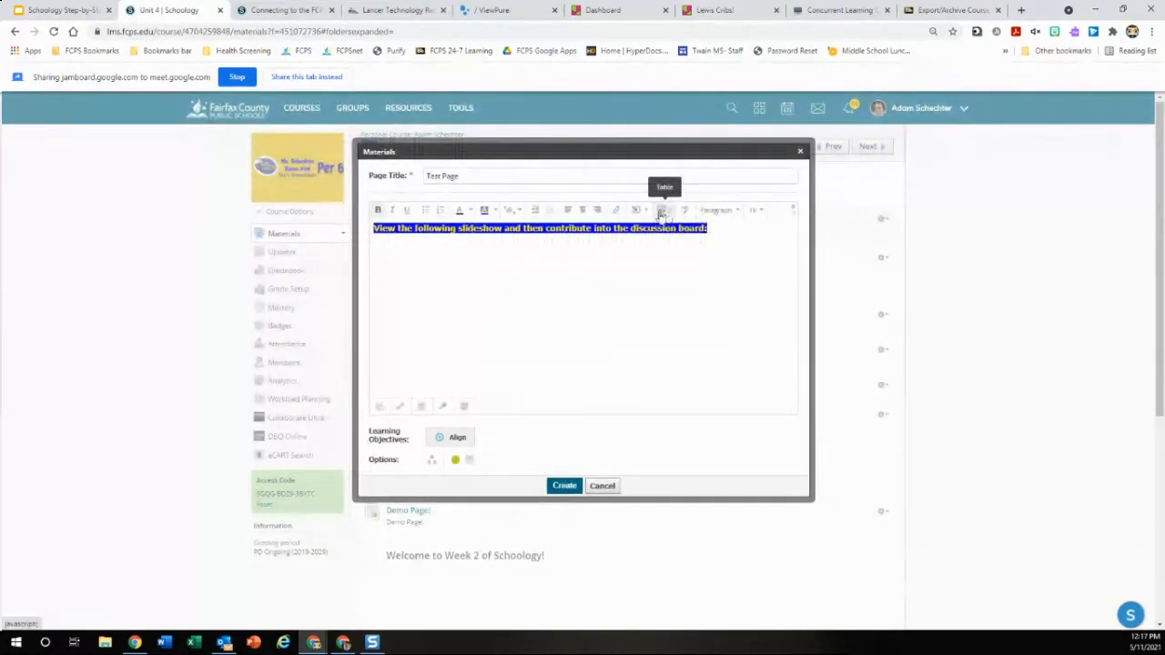
Search the Google Drive Resource App for "schoology step" and embed "Schoology Step-by-Step Week 2: Adding Content" below the instruction sentence
{"action": "left_click", "coordinate": [645, 211]}
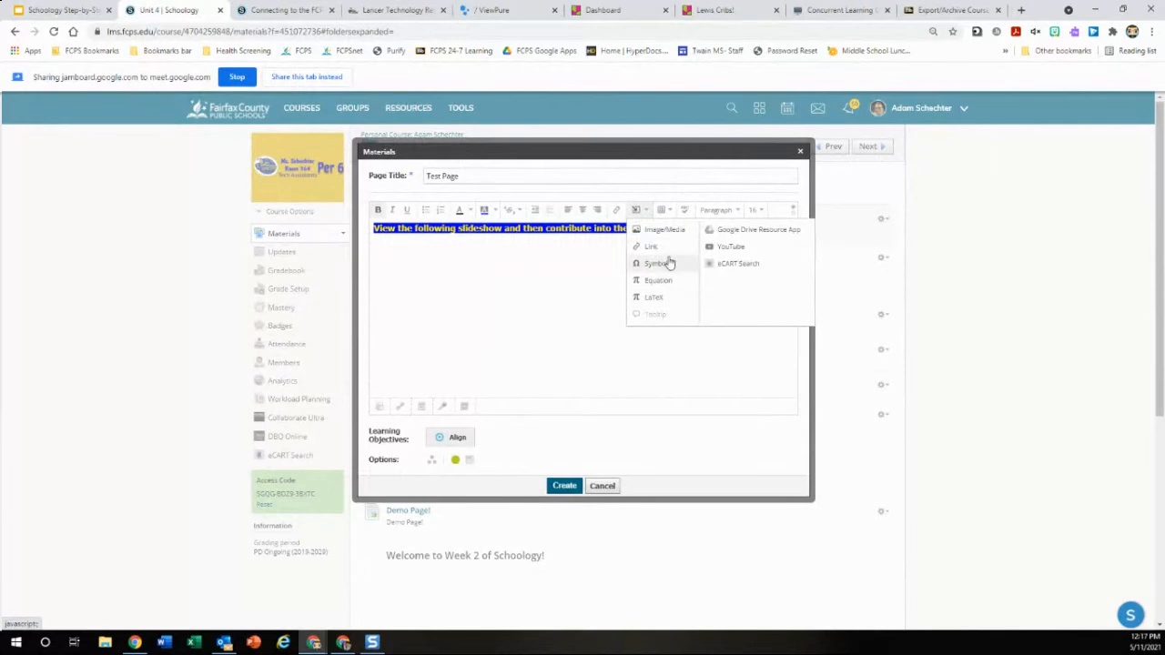
{"action": "left_click", "coordinate": [771, 235]}
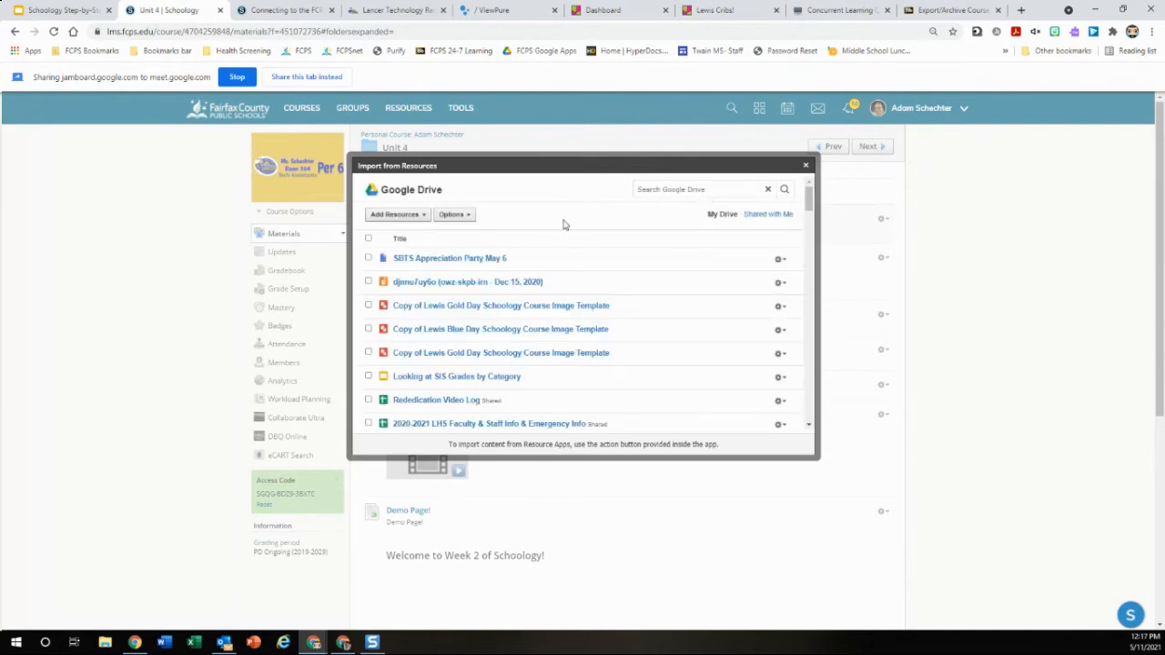
{"action": "left_click", "coordinate": [664, 191]}
{"action": "type", "text": "sc"}
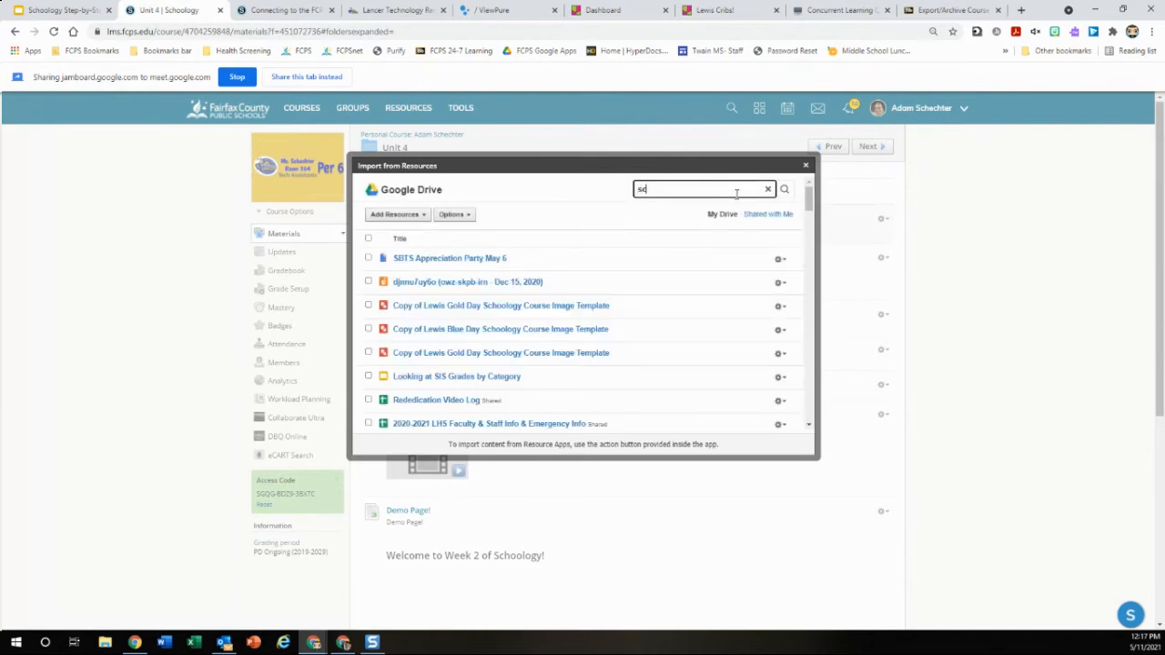
{"action": "type", "text": "hoology step"}
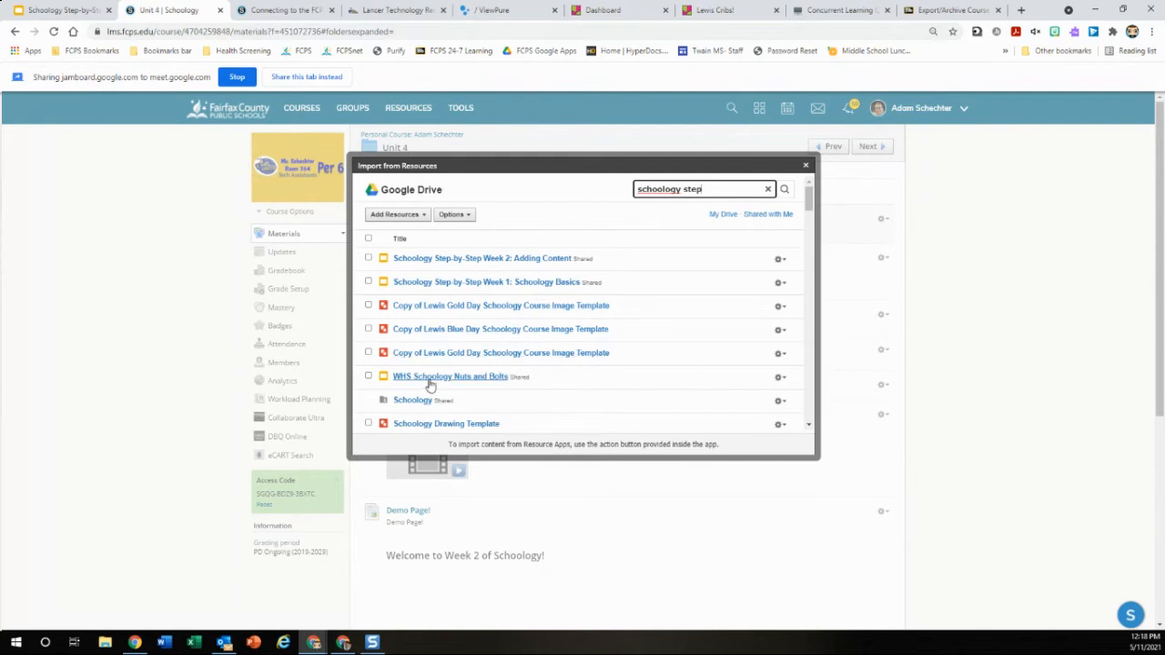
{"action": "left_click", "coordinate": [369, 259]}
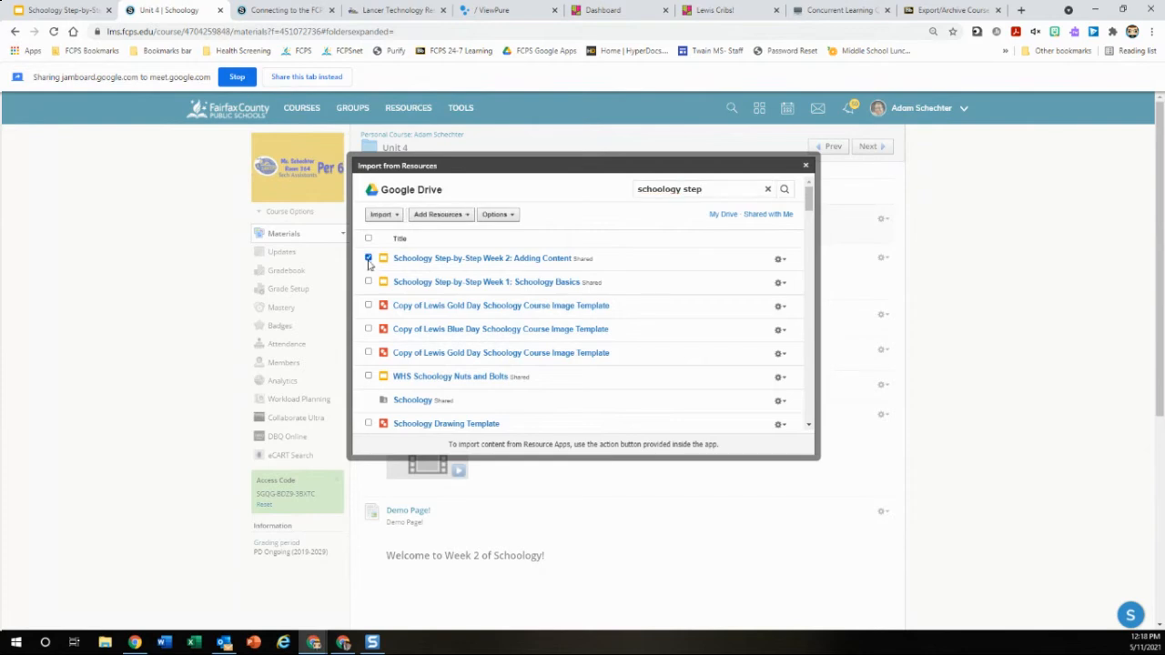
{"action": "left_click", "coordinate": [391, 216]}
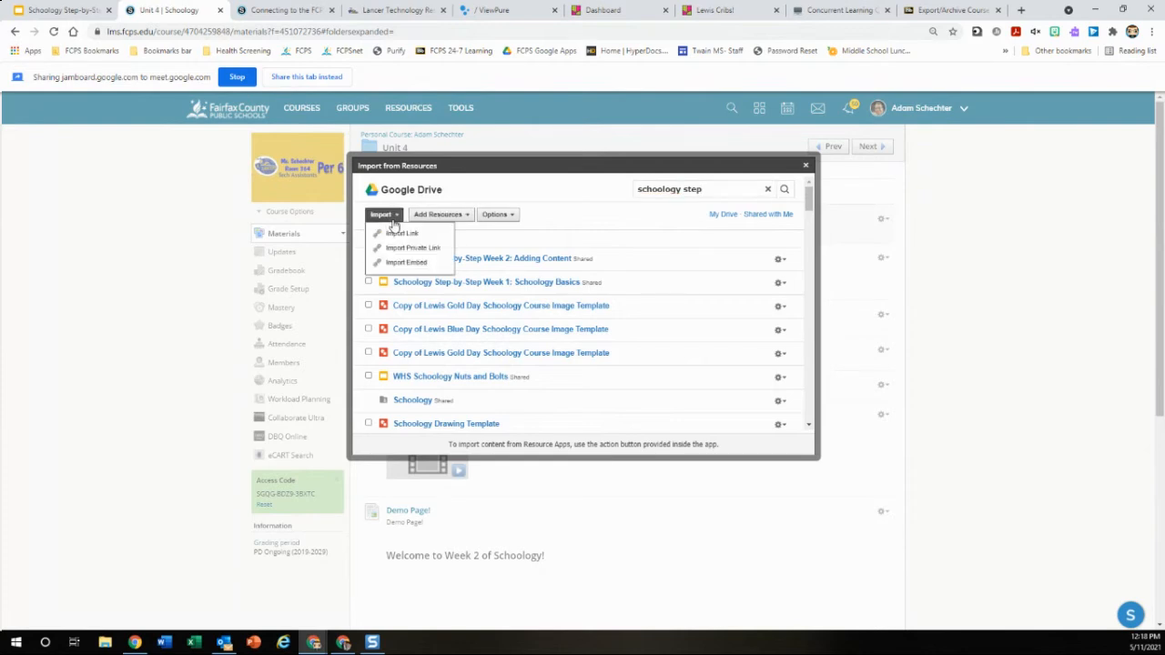
{"action": "left_click", "coordinate": [405, 267]}
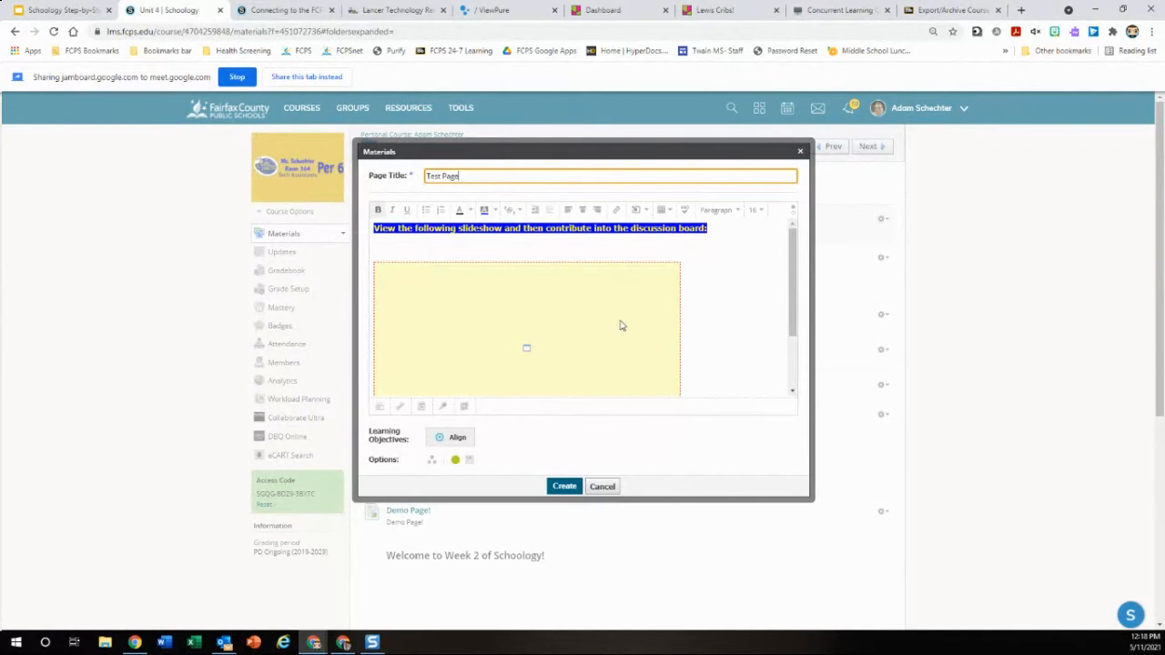
Enlarge the embedded slideshow frame proportionally so it spans most of the page editor's width
{"action": "left_click", "coordinate": [621, 326]}
{"action": "scroll", "coordinate": [687, 327], "scroll_direction": "down", "scroll_amount": 1}
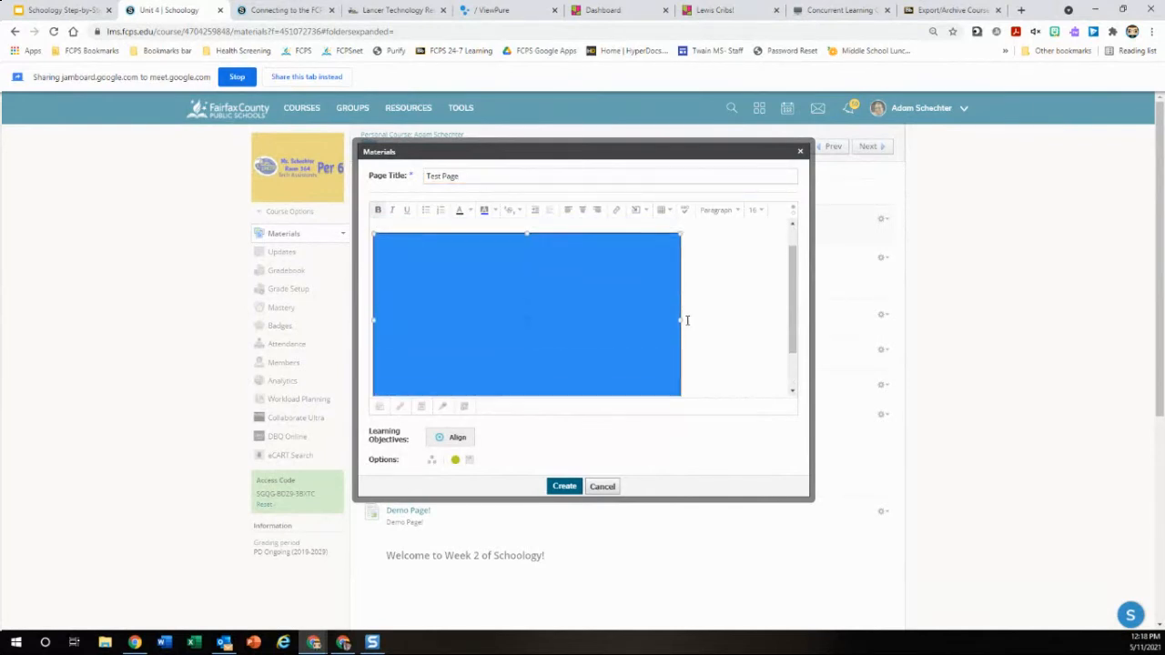
{"action": "scroll", "coordinate": [467, 302], "scroll_direction": "up", "scroll_amount": 1}
{"action": "scroll", "coordinate": [564, 314], "scroll_direction": "down", "scroll_amount": 1}
{"action": "scroll", "coordinate": [582, 316], "scroll_direction": "up", "scroll_amount": 1}
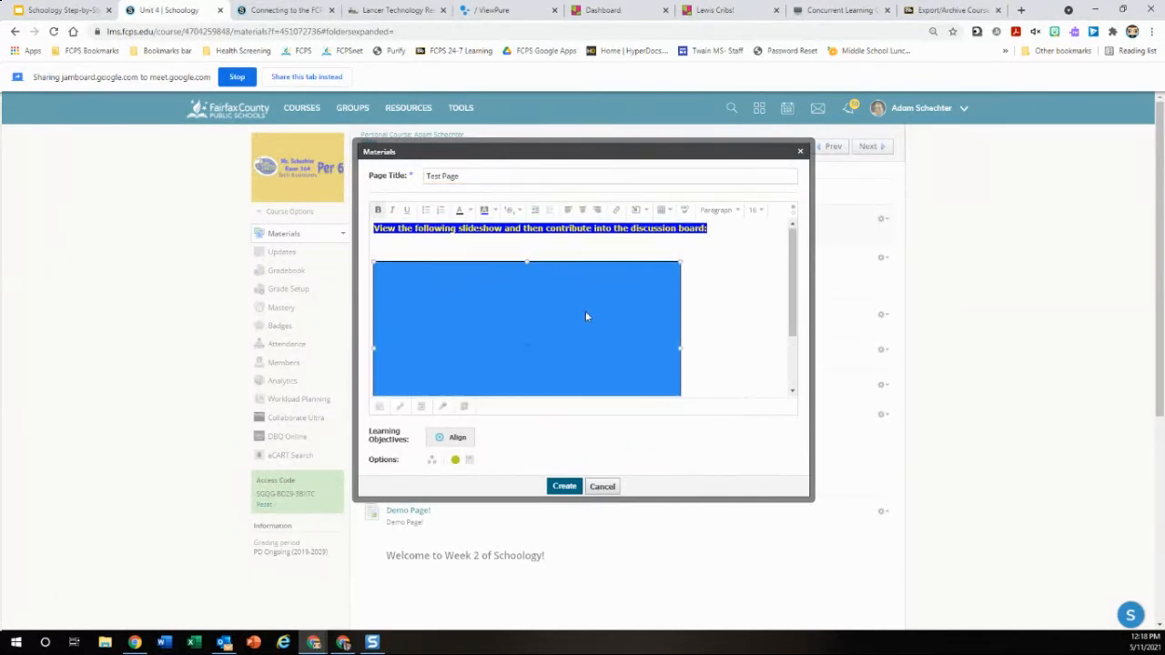
{"action": "scroll", "coordinate": [667, 349], "scroll_direction": "down", "scroll_amount": 1}
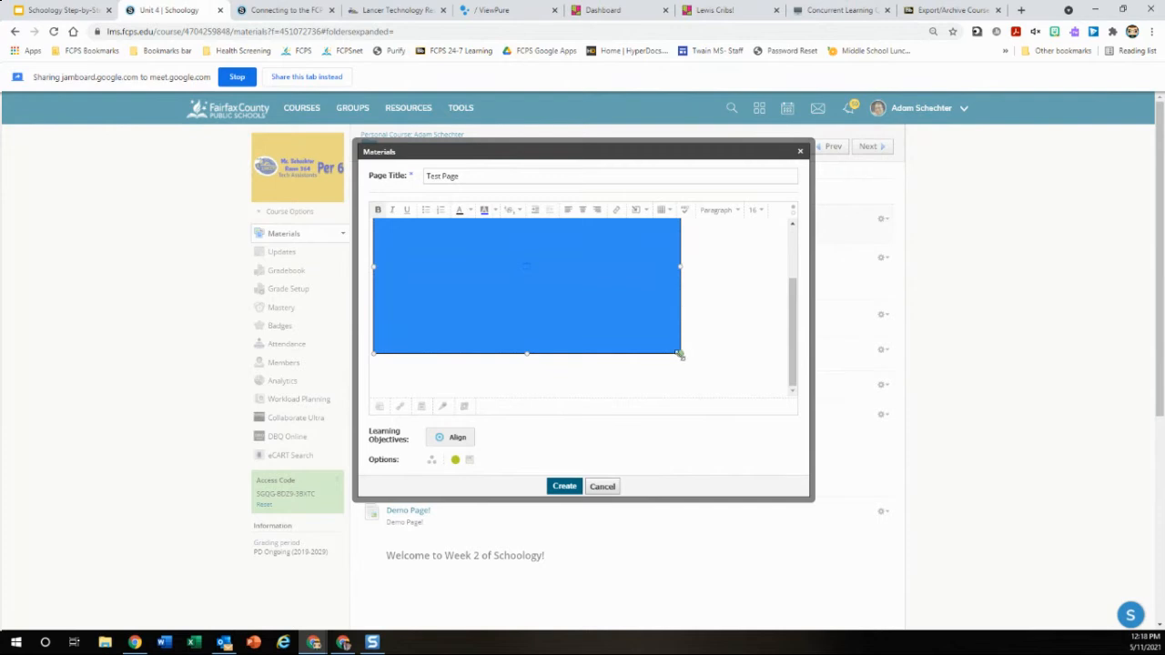
{"action": "left_click_drag", "start_coordinate": [681, 355], "coordinate": [736, 378]}
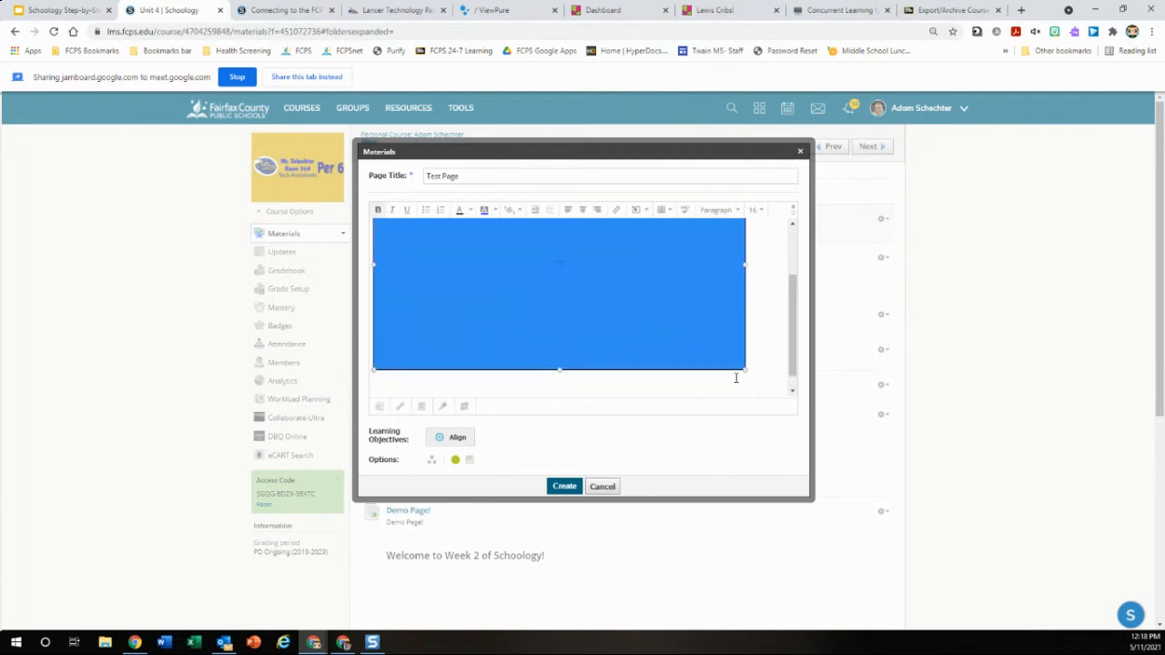
{"action": "scroll", "coordinate": [767, 330], "scroll_direction": "up", "scroll_amount": 1}
{"action": "scroll", "coordinate": [759, 309], "scroll_direction": "down", "scroll_amount": 1}
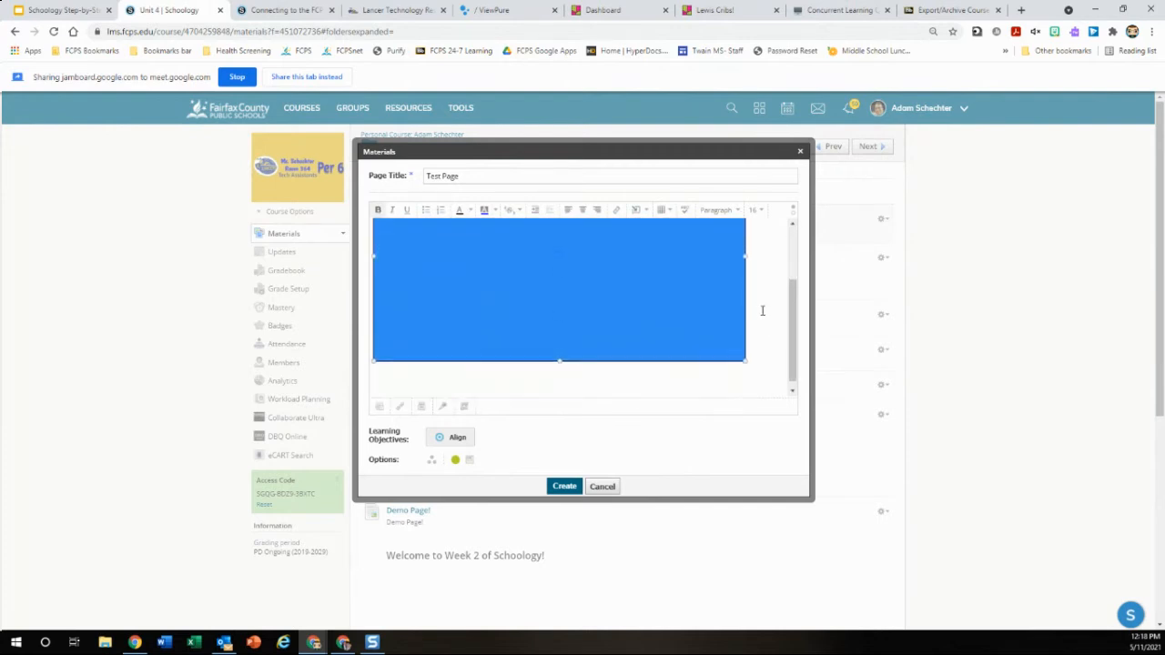
{"action": "scroll", "coordinate": [763, 311], "scroll_direction": "up", "scroll_amount": 1}
{"action": "scroll", "coordinate": [775, 320], "scroll_direction": "down", "scroll_amount": 1}
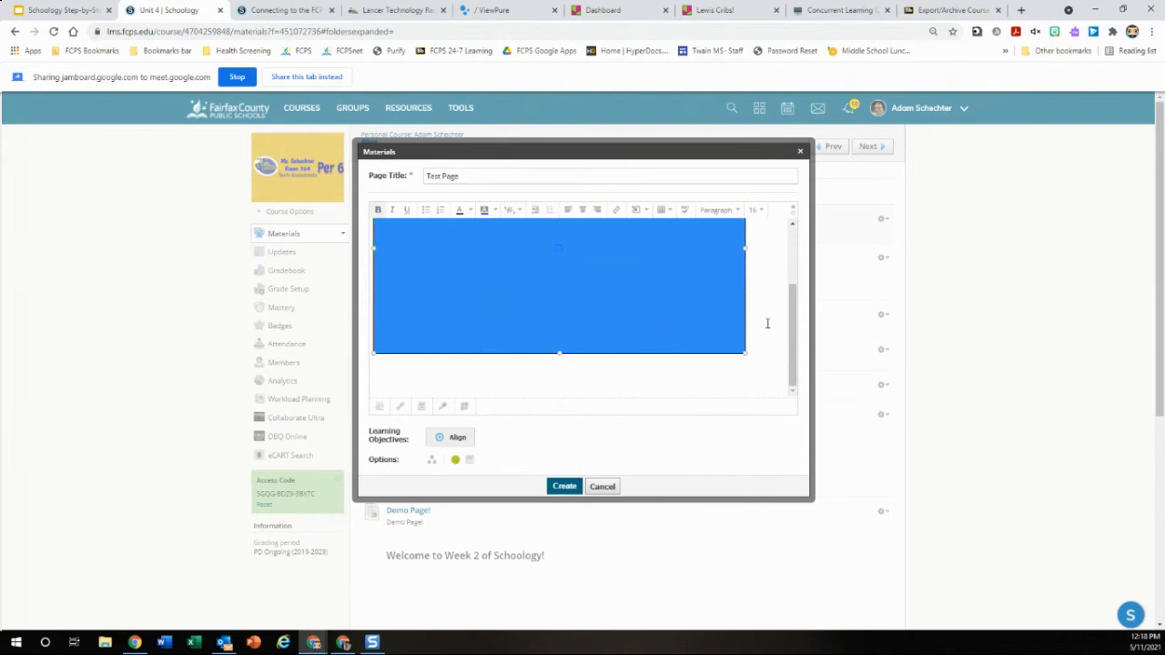
{"action": "scroll", "coordinate": [770, 324], "scroll_direction": "up", "scroll_amount": 1}
{"action": "scroll", "coordinate": [775, 327], "scroll_direction": "down", "scroll_amount": 1}
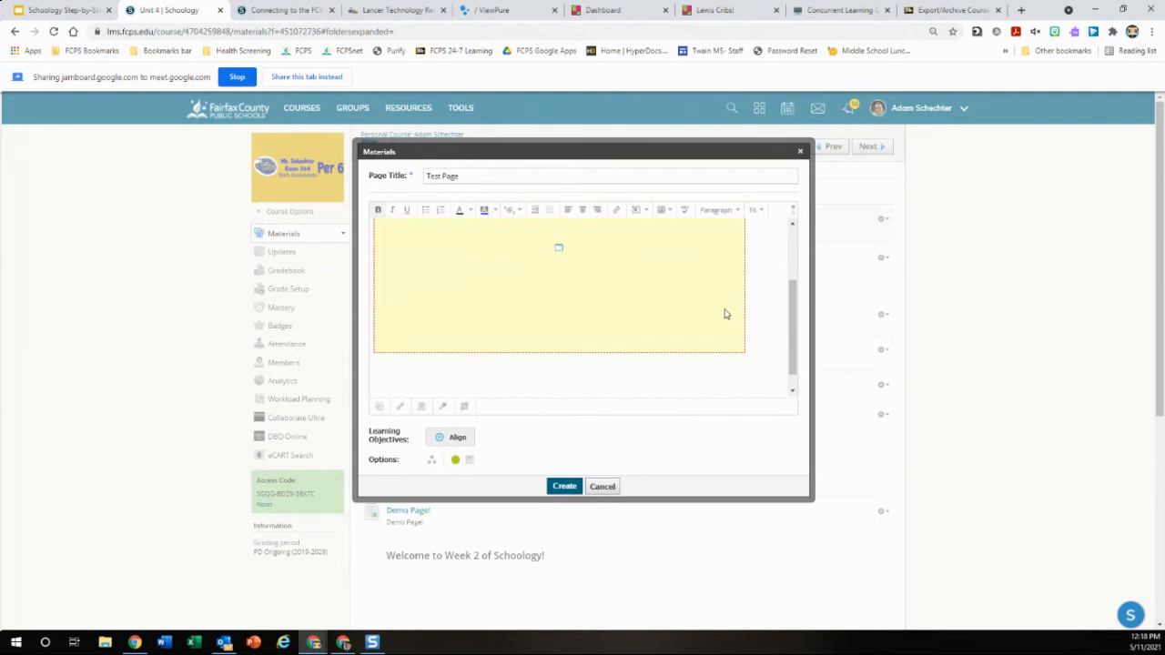
Find Word documents in Downloads with ".doc" and attach "JLHS March 5th Bell Schedule.docx" to the page
{"action": "left_click", "coordinate": [379, 408]}
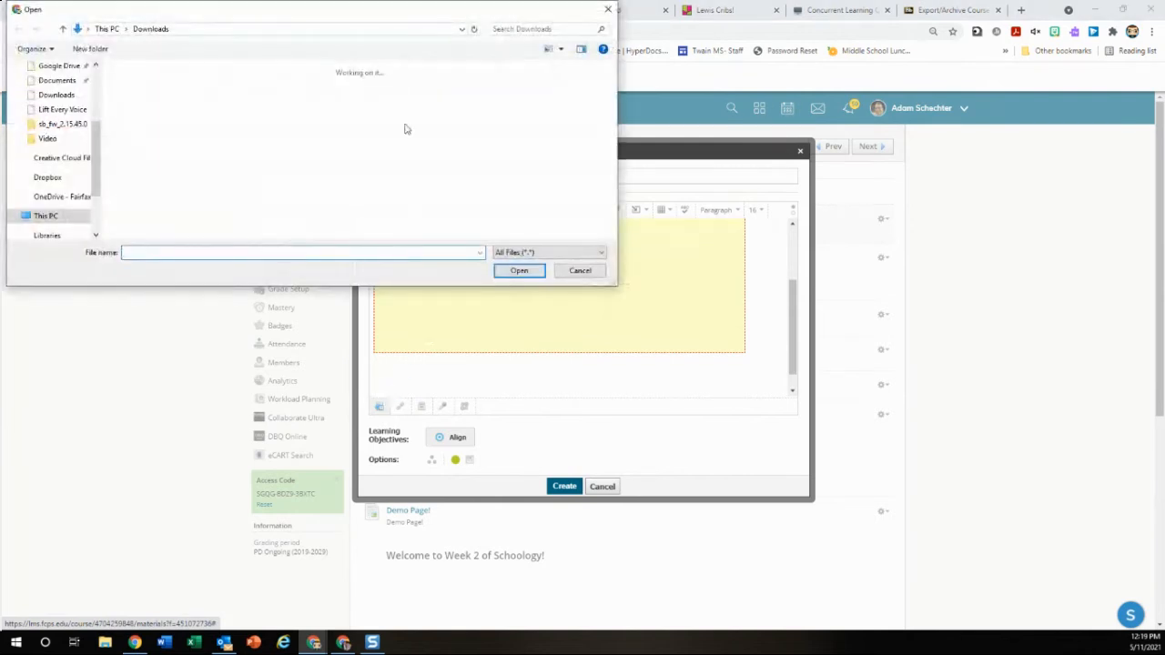
{"action": "left_click", "coordinate": [496, 34]}
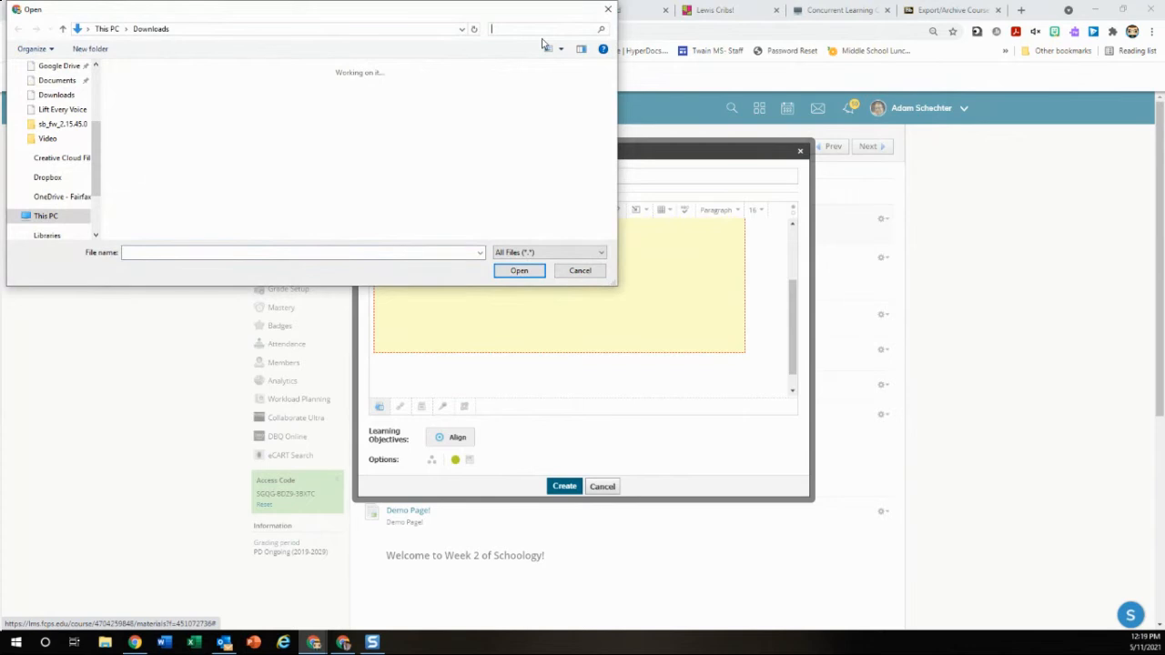
{"action": "type", "text": ".doc"}
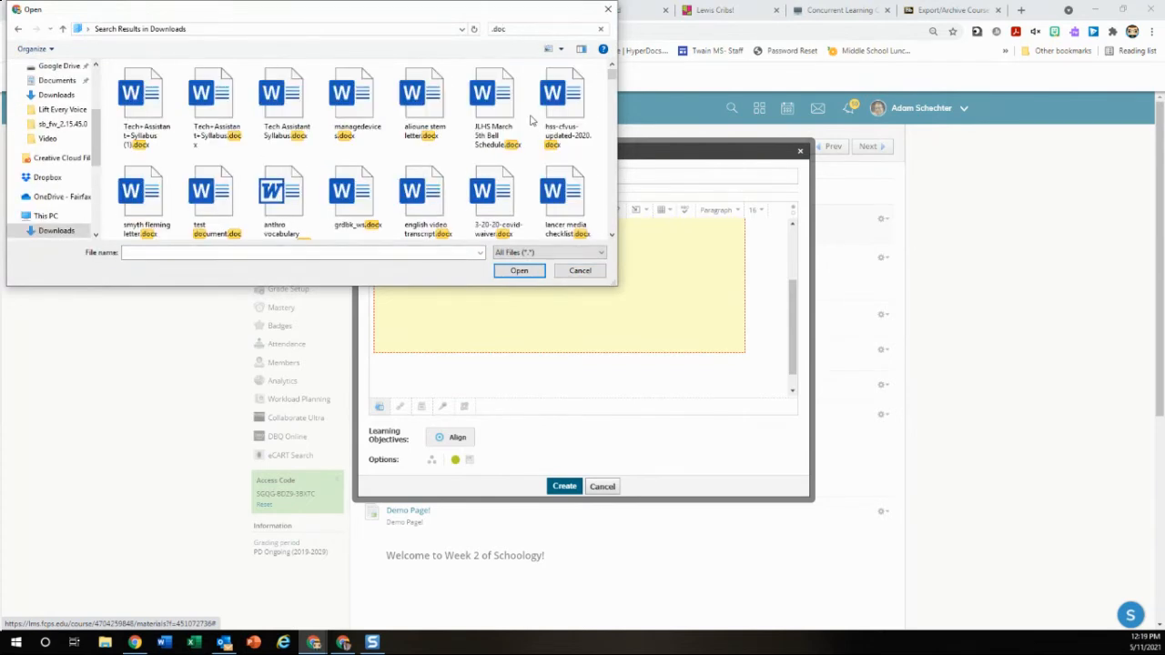
{"action": "left_click", "coordinate": [510, 123]}
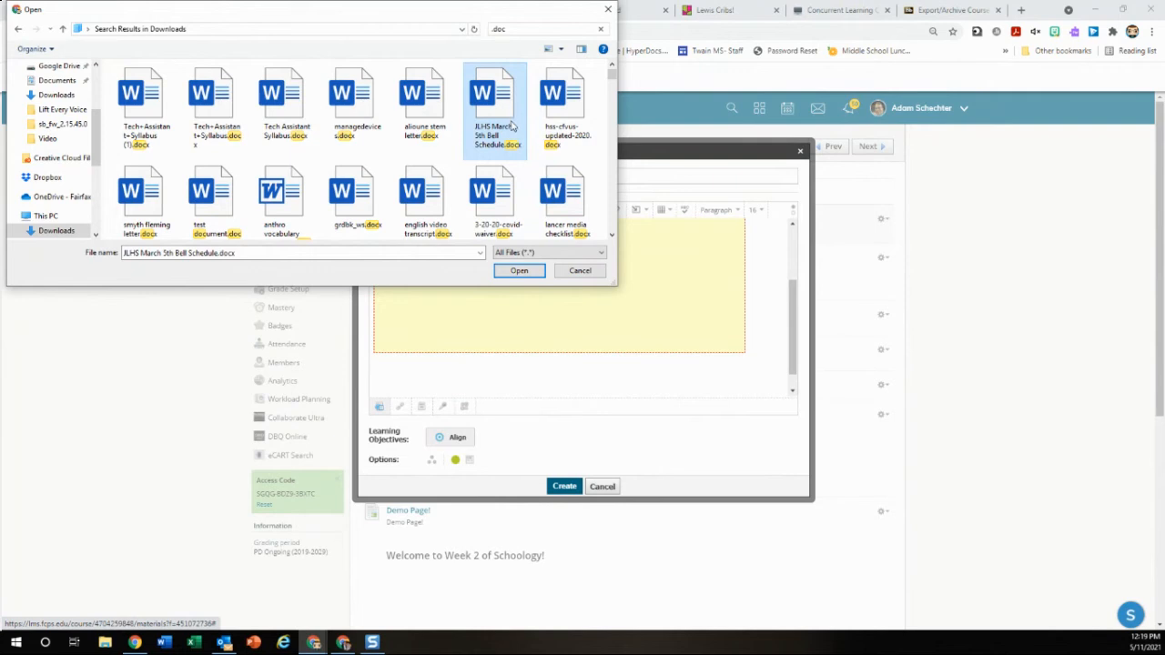
{"action": "left_click", "coordinate": [526, 270]}
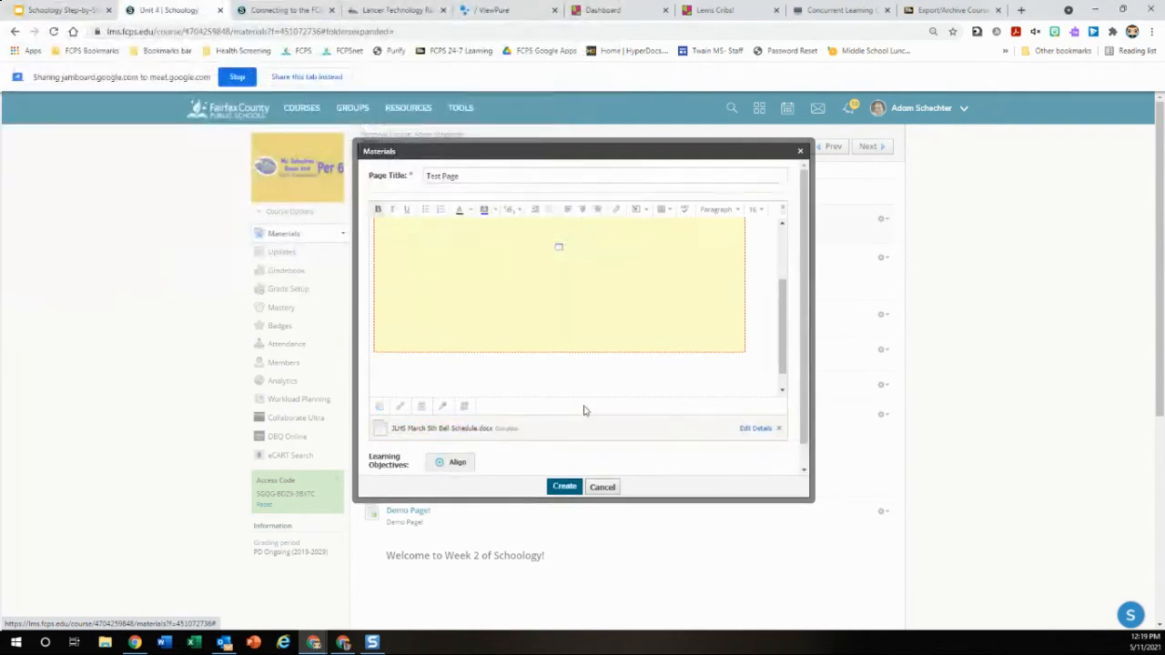
Examine the form for attaching a link or embed code to the page, and close it without attaching anything
{"action": "left_click", "coordinate": [401, 409]}
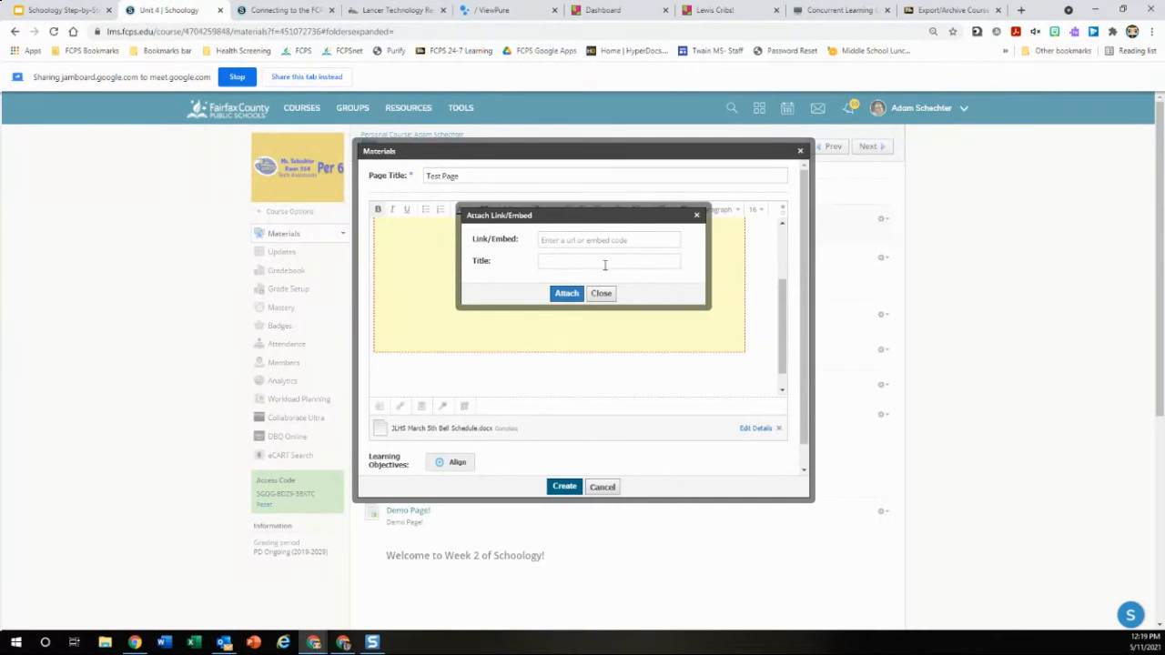
{"action": "left_click", "coordinate": [602, 293]}
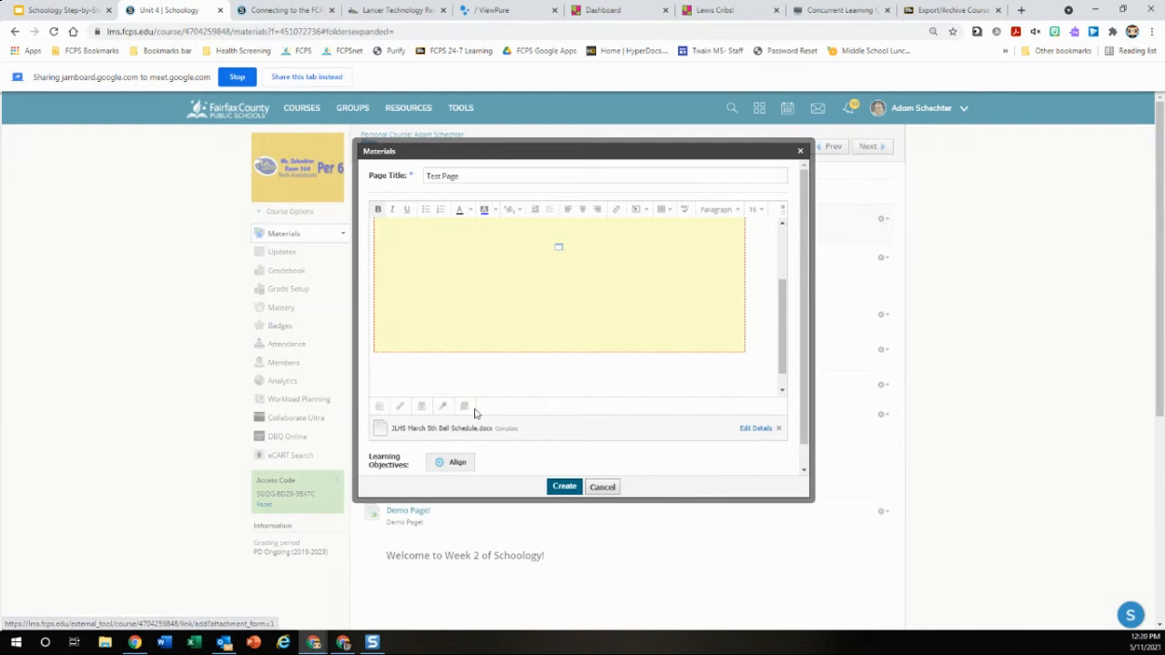
Attach a Turnitin external tool titled "research paper" to the page, and remove it again
{"action": "left_click", "coordinate": [468, 408]}
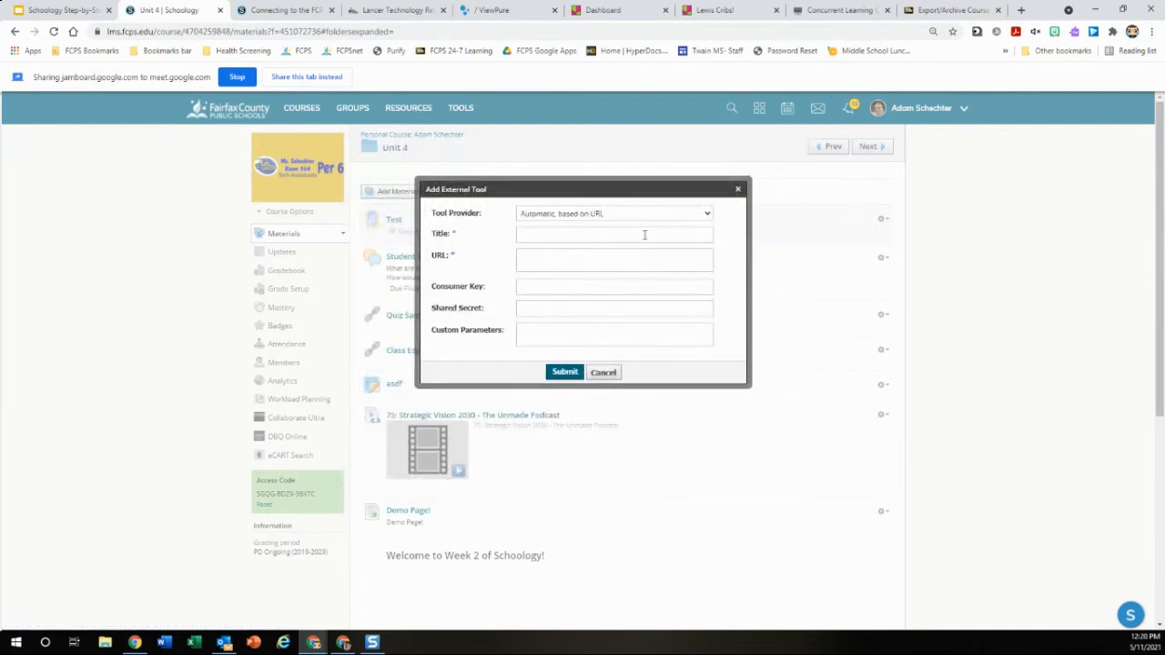
{"action": "left_click", "coordinate": [674, 215]}
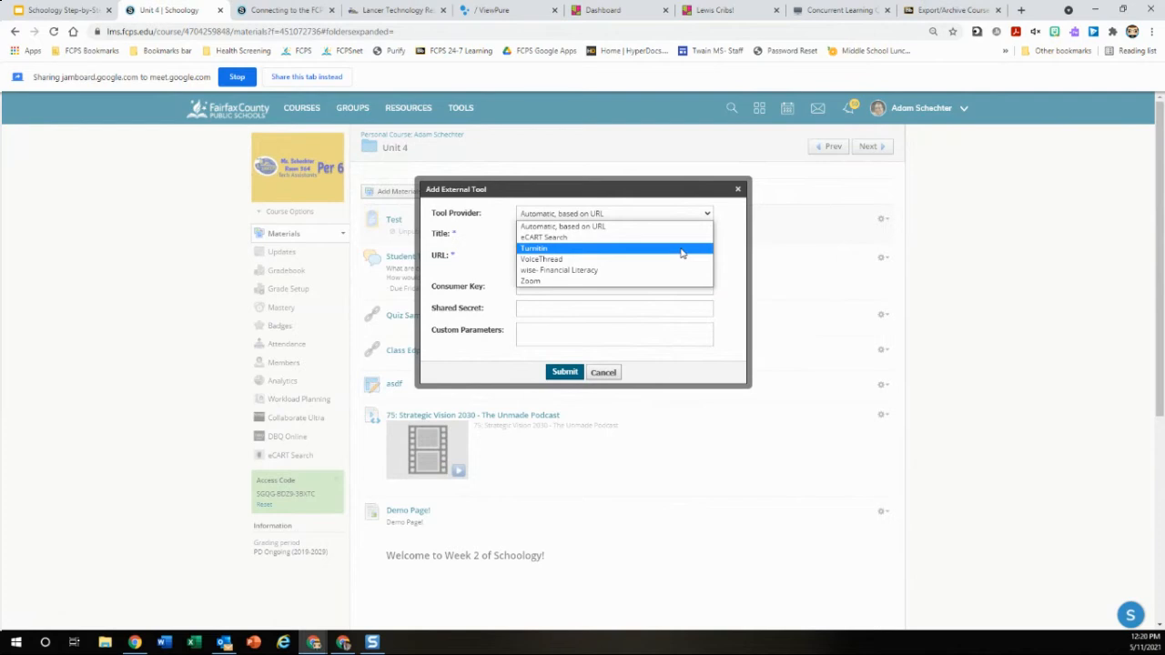
{"action": "left_click", "coordinate": [682, 253]}
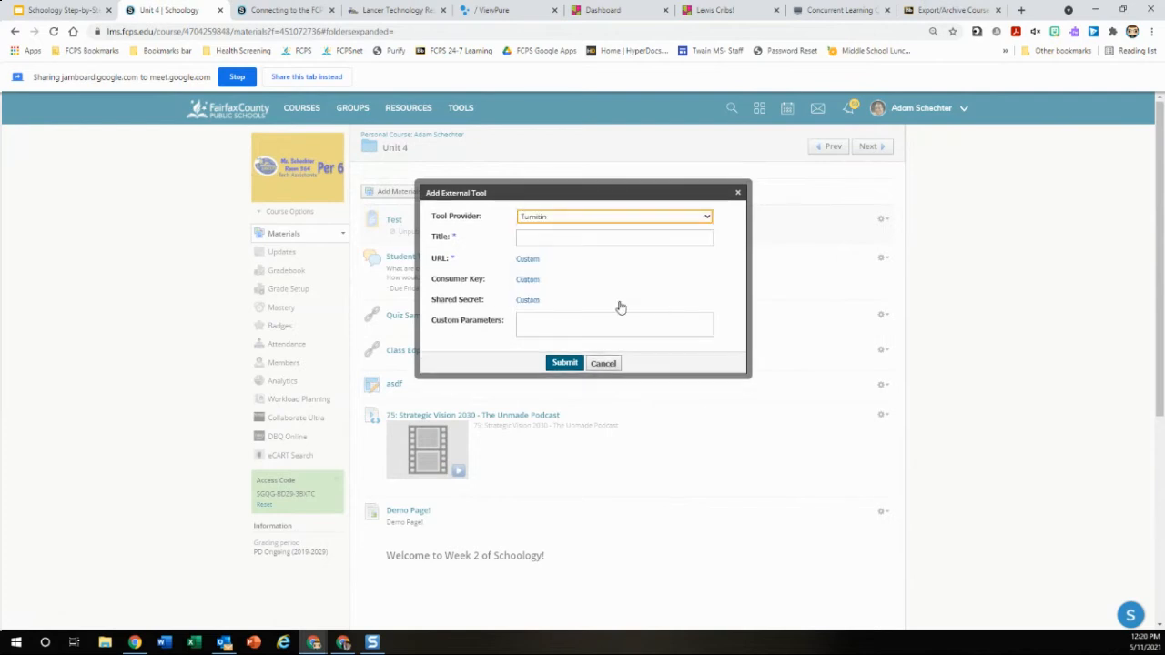
{"action": "left_click", "coordinate": [537, 239]}
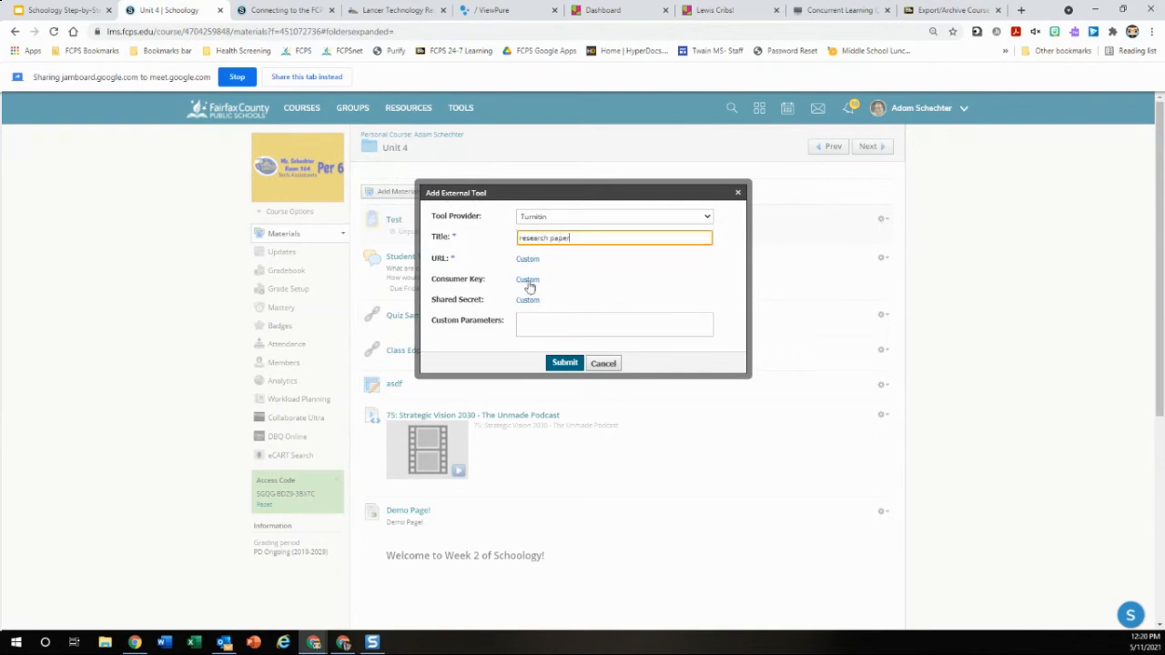
{"action": "left_click", "coordinate": [564, 362]}
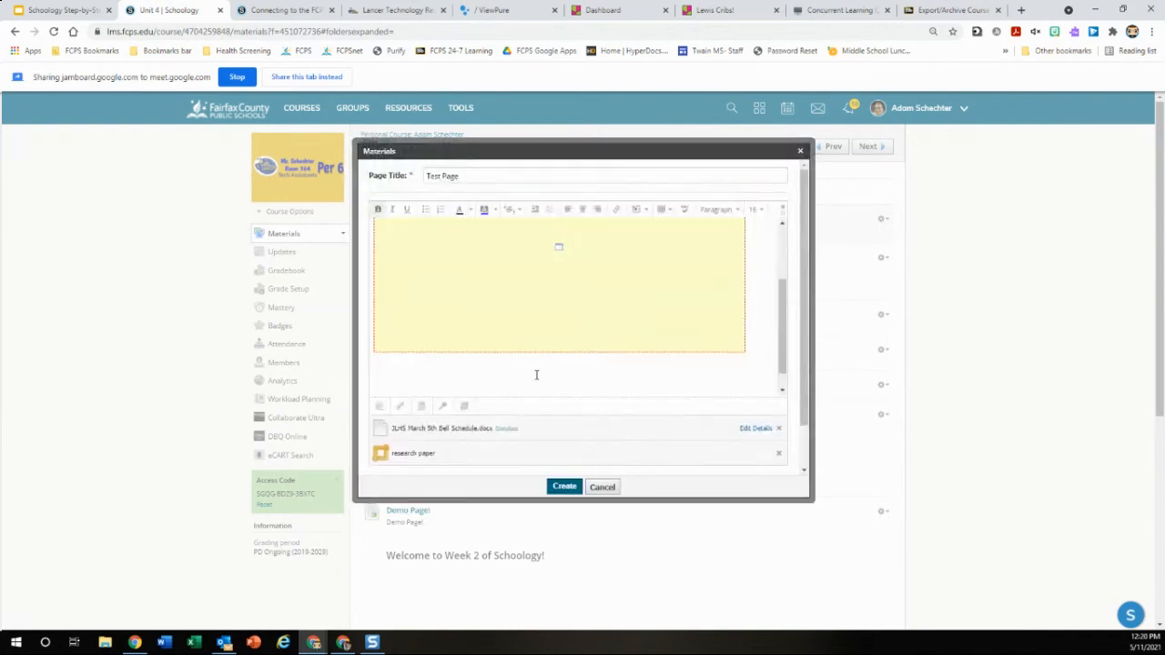
{"action": "left_click", "coordinate": [779, 455]}
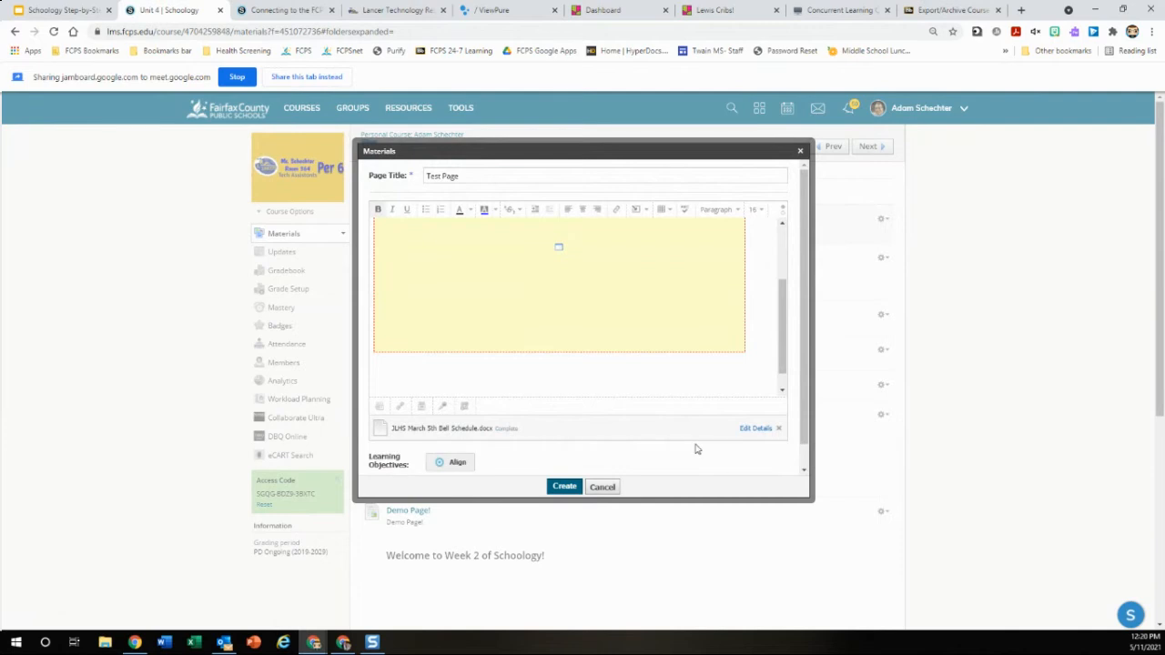
Set Test Page to display its content inline, create it, and view it at the end of the Unit 4 materials
{"action": "scroll", "coordinate": [609, 447], "scroll_direction": "down", "scroll_amount": 1}
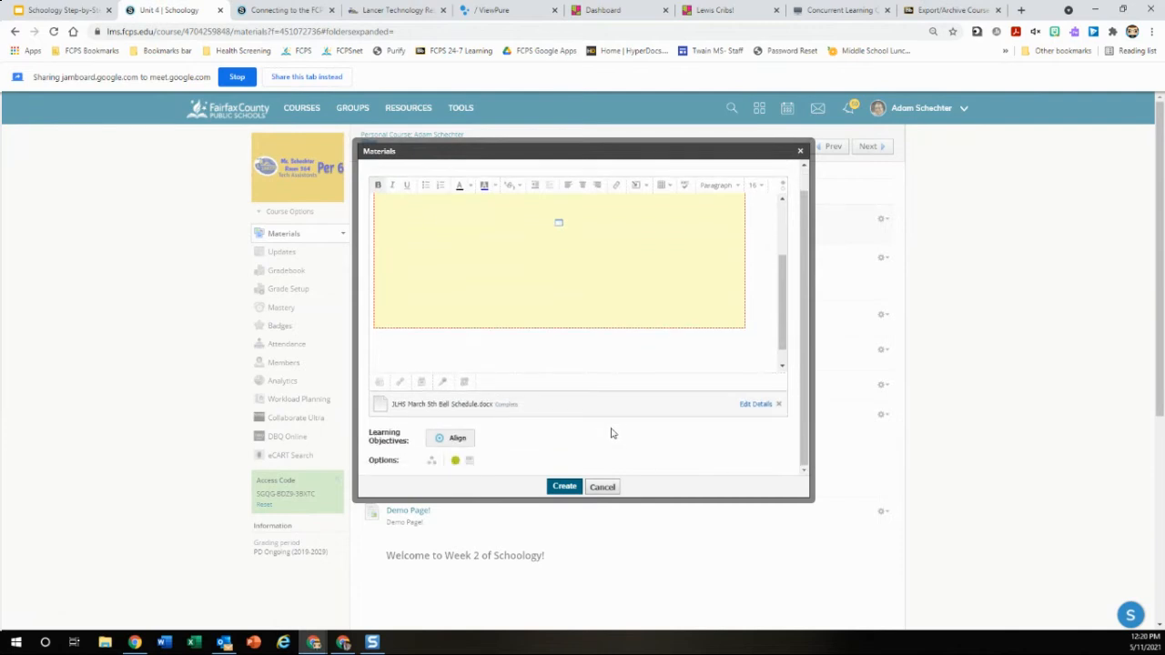
{"action": "scroll", "coordinate": [611, 437], "scroll_direction": "down", "scroll_amount": 3}
{"action": "scroll", "coordinate": [616, 428], "scroll_direction": "up", "scroll_amount": 3}
{"action": "scroll", "coordinate": [618, 425], "scroll_direction": "down", "scroll_amount": 2}
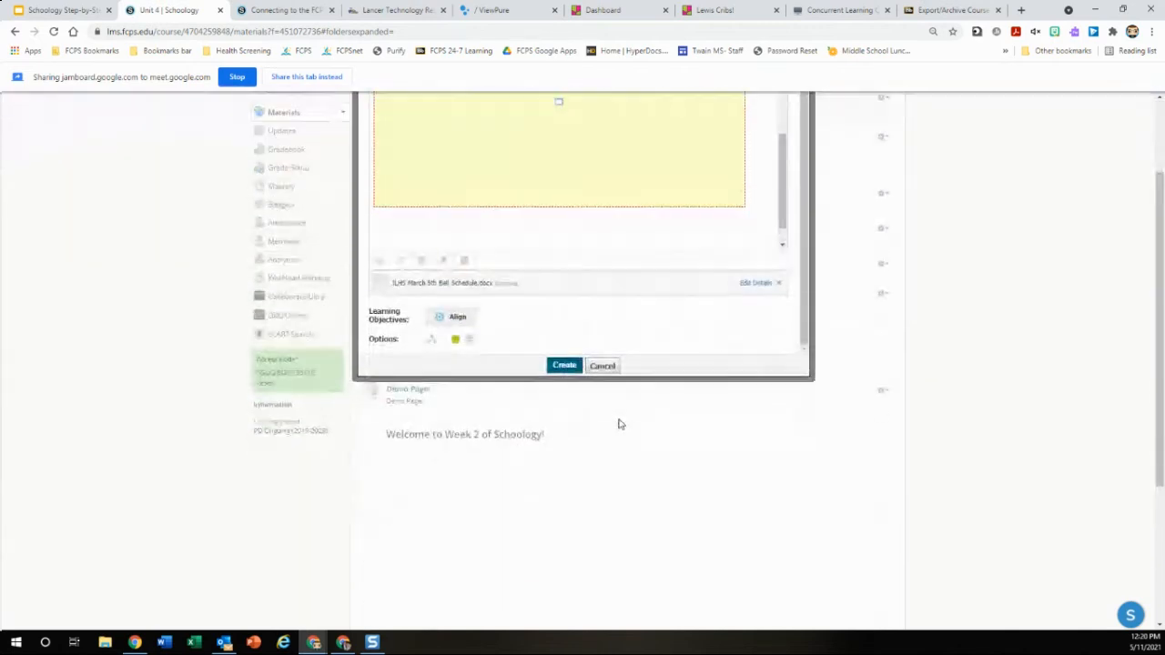
{"action": "left_click", "coordinate": [469, 341]}
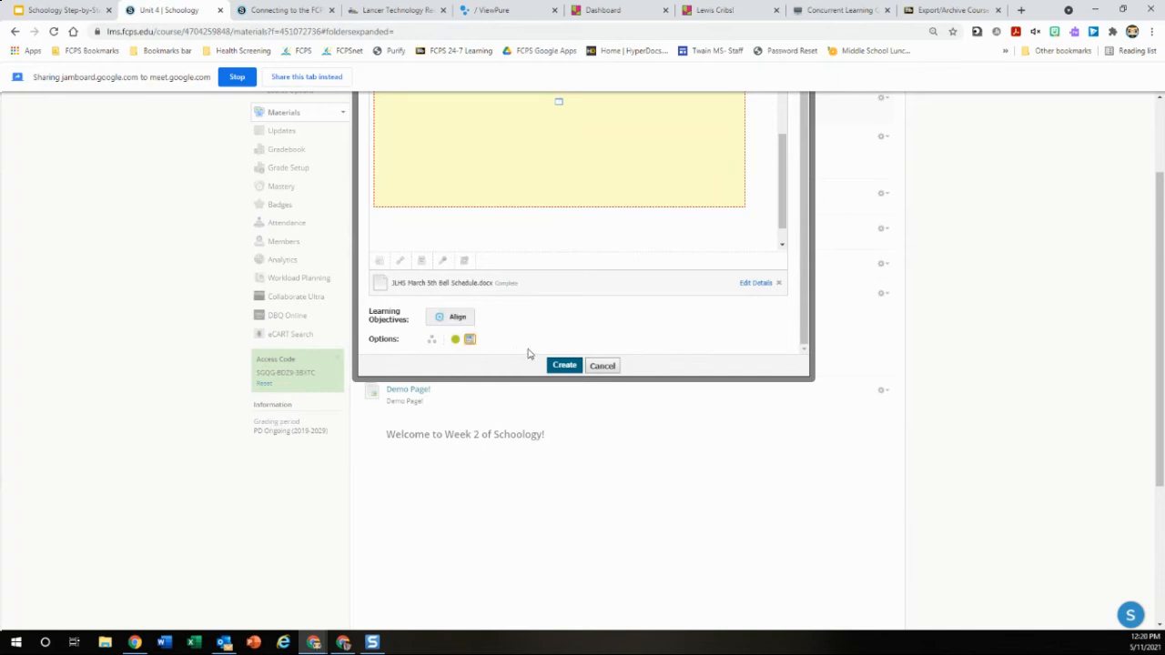
{"action": "left_click", "coordinate": [568, 371]}
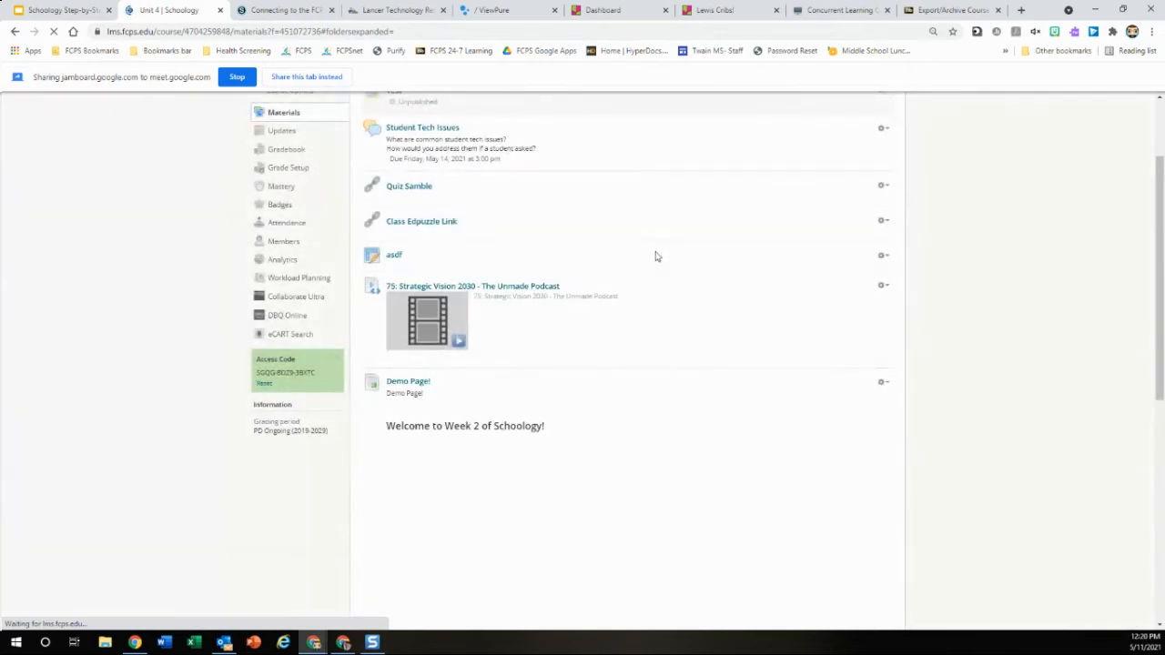
{"action": "scroll", "coordinate": [1017, 385], "scroll_direction": "down", "scroll_amount": 2}
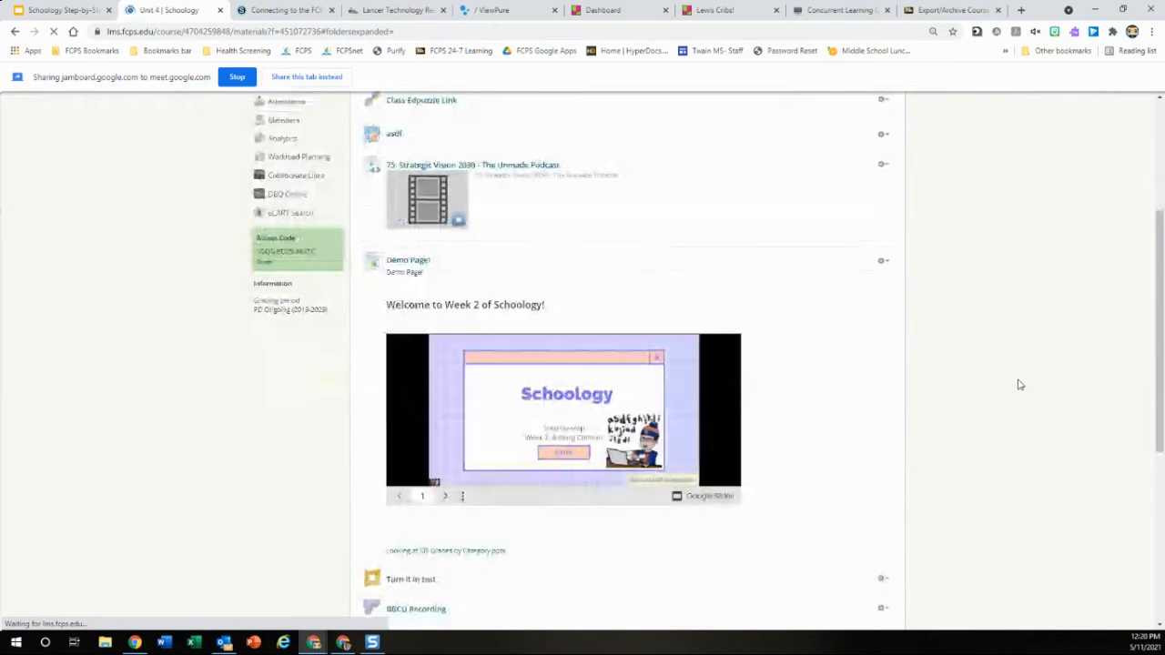
{"action": "scroll", "coordinate": [1017, 383], "scroll_direction": "down", "scroll_amount": 4}
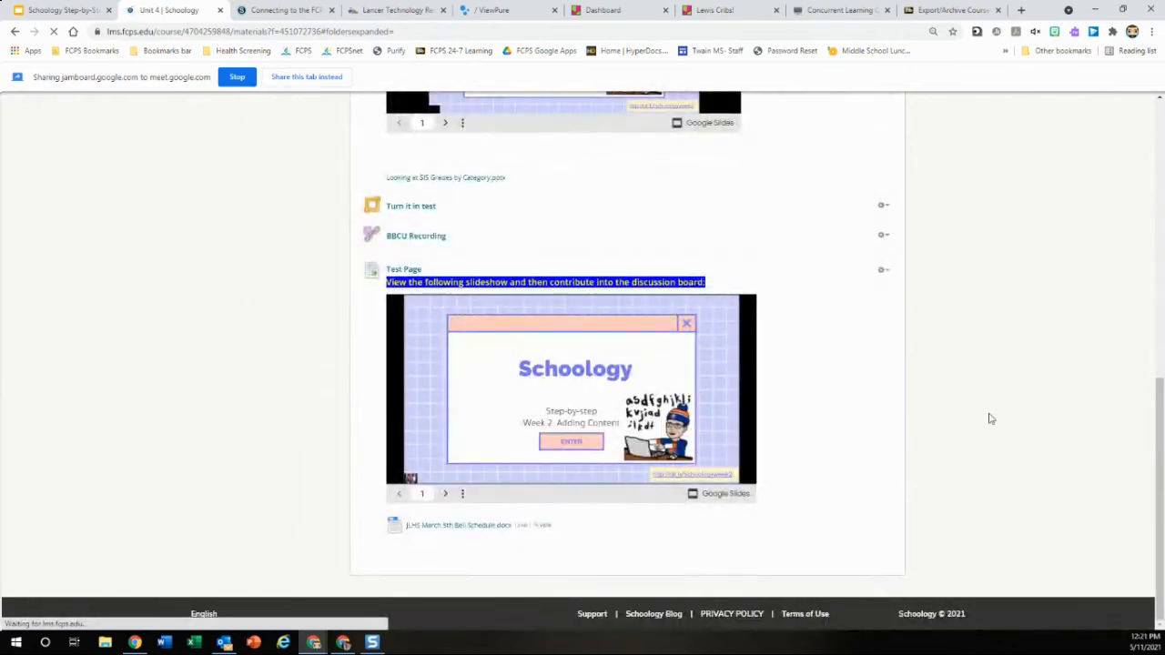
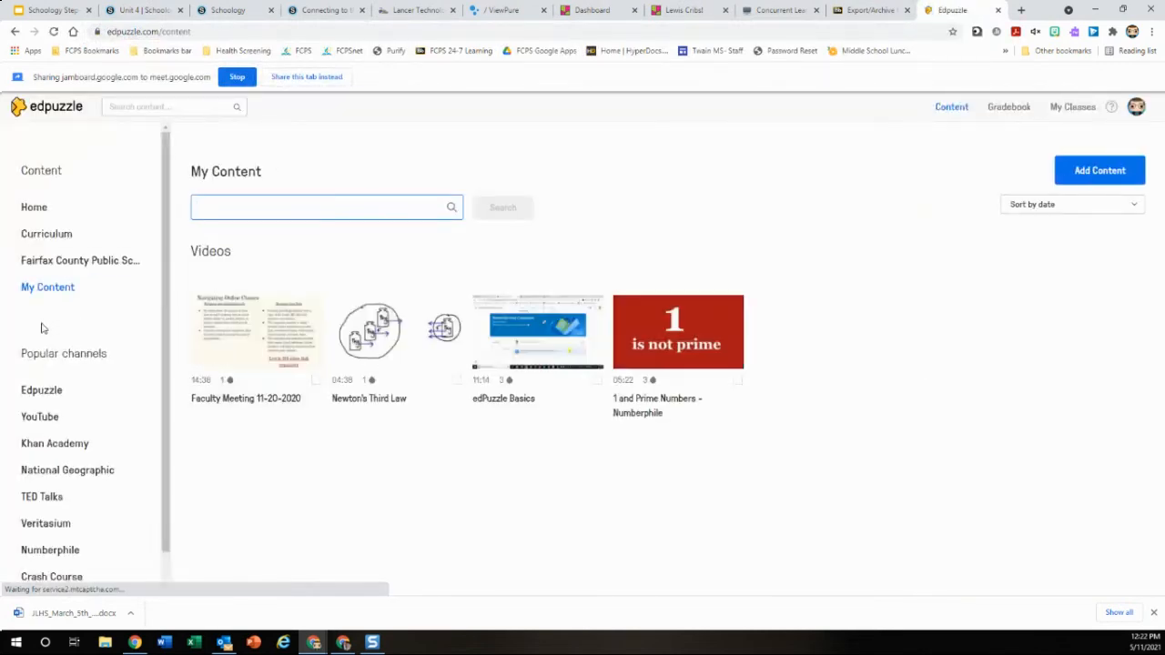
Copy the medium-size embed code of the "Faculty Meeting 11-20-2020" assignment from the Lewis Staff class
{"action": "left_click", "coordinate": [1074, 108]}
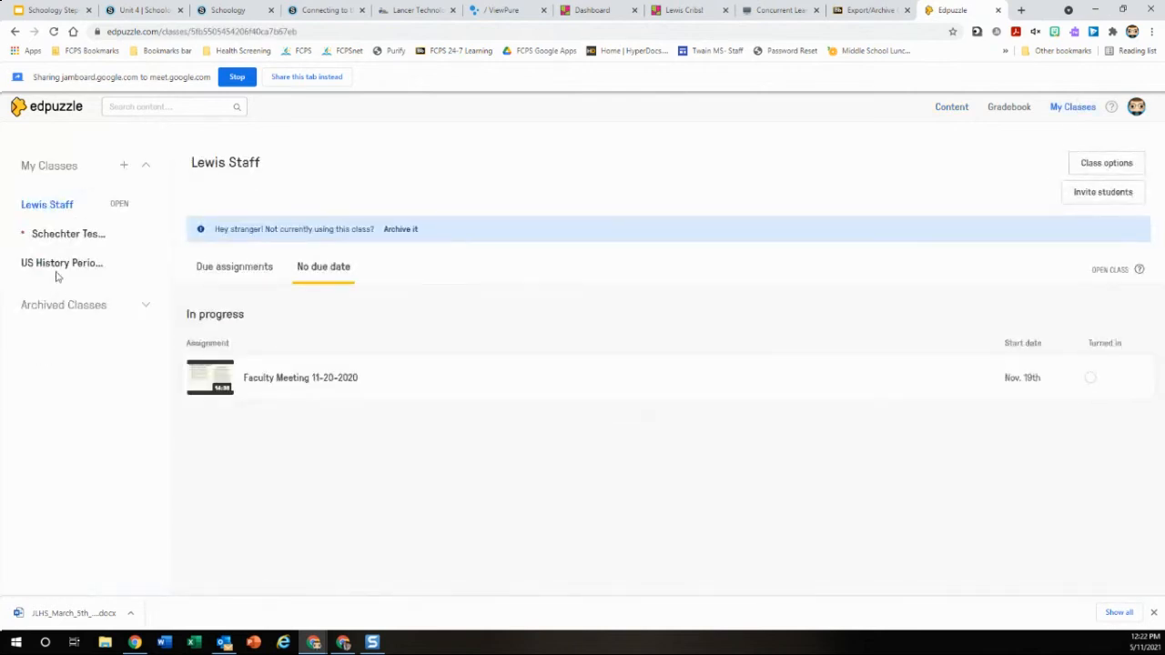
{"action": "left_click", "coordinate": [461, 371]}
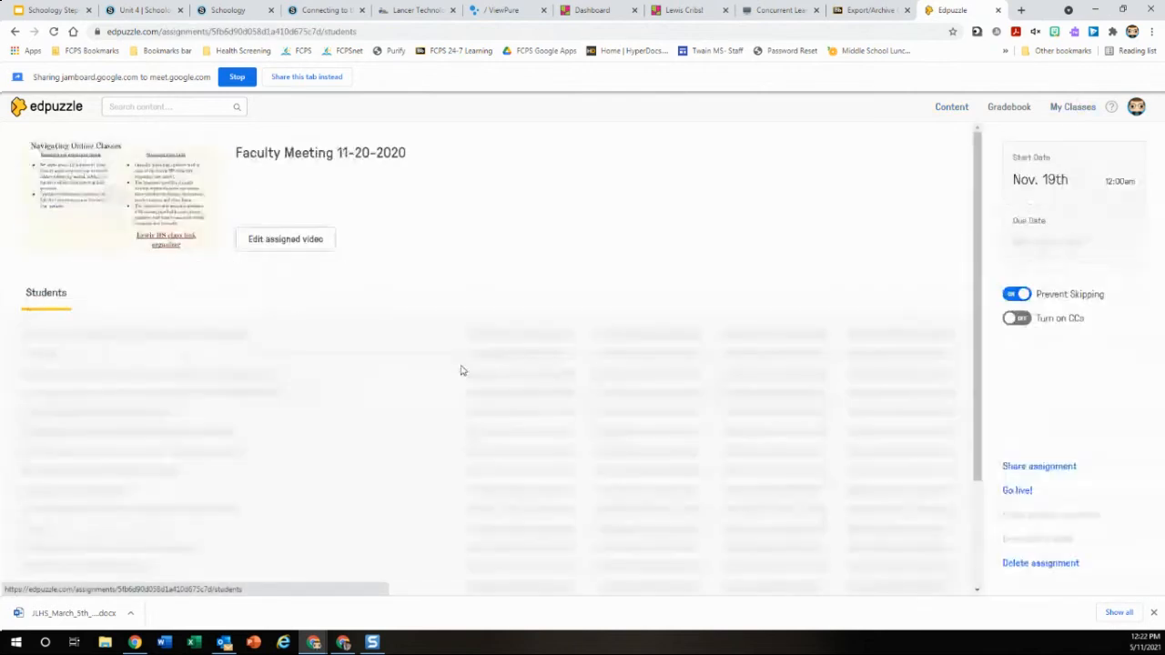
{"action": "left_click", "coordinate": [1040, 466]}
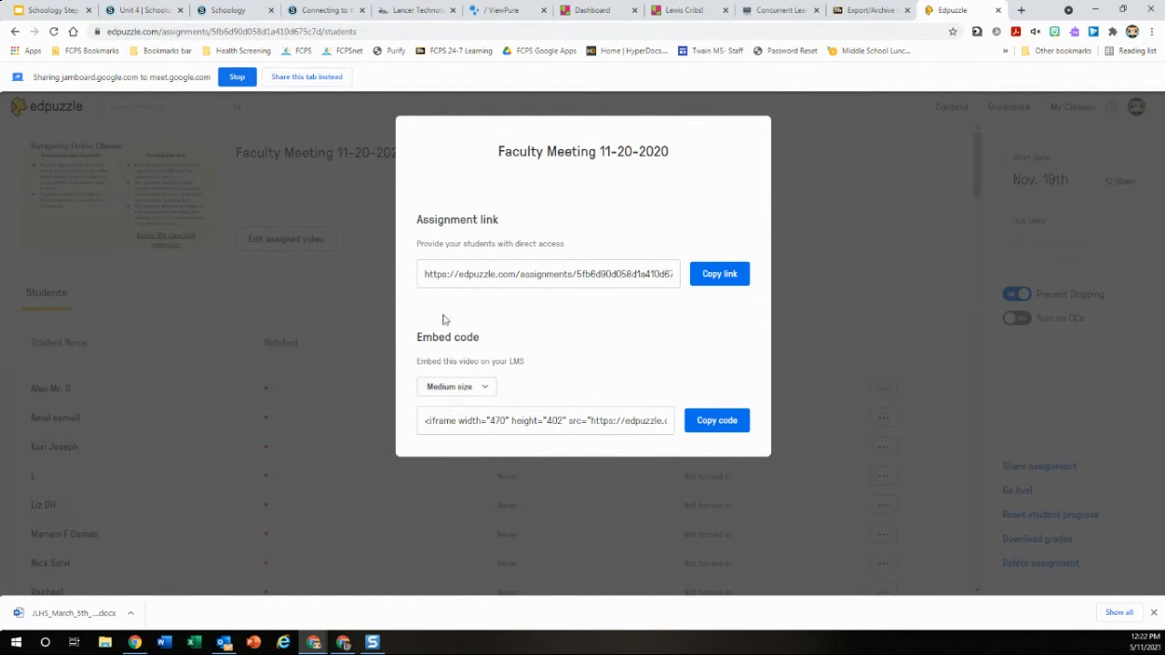
{"action": "left_click", "coordinate": [717, 421]}
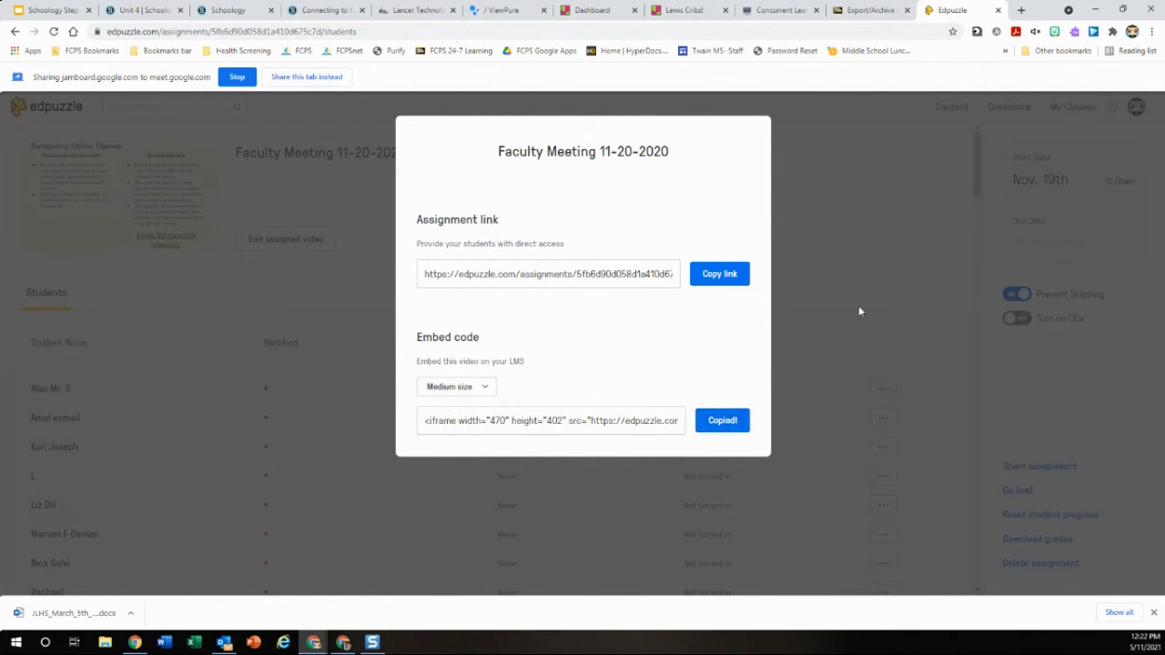
Switch to the Unit 4 materials in Schoology, attach the copied embed code to Test Page with the title "edpuzzle", and save the page
{"action": "left_click", "coordinate": [146, 10]}
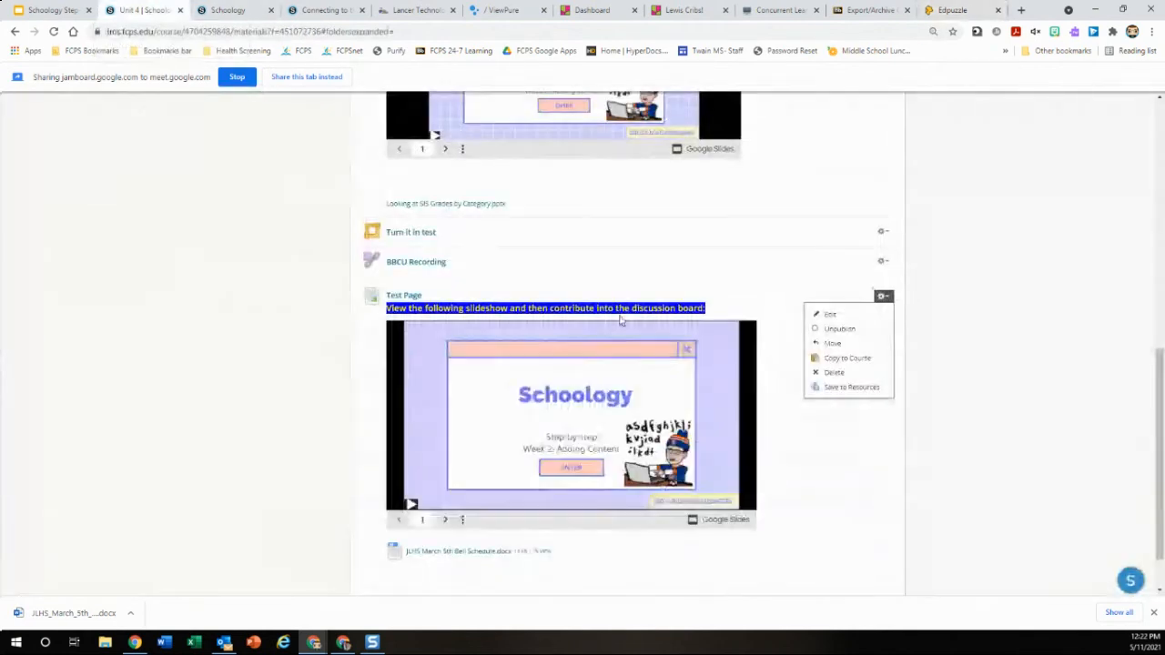
{"action": "left_click", "coordinate": [846, 314]}
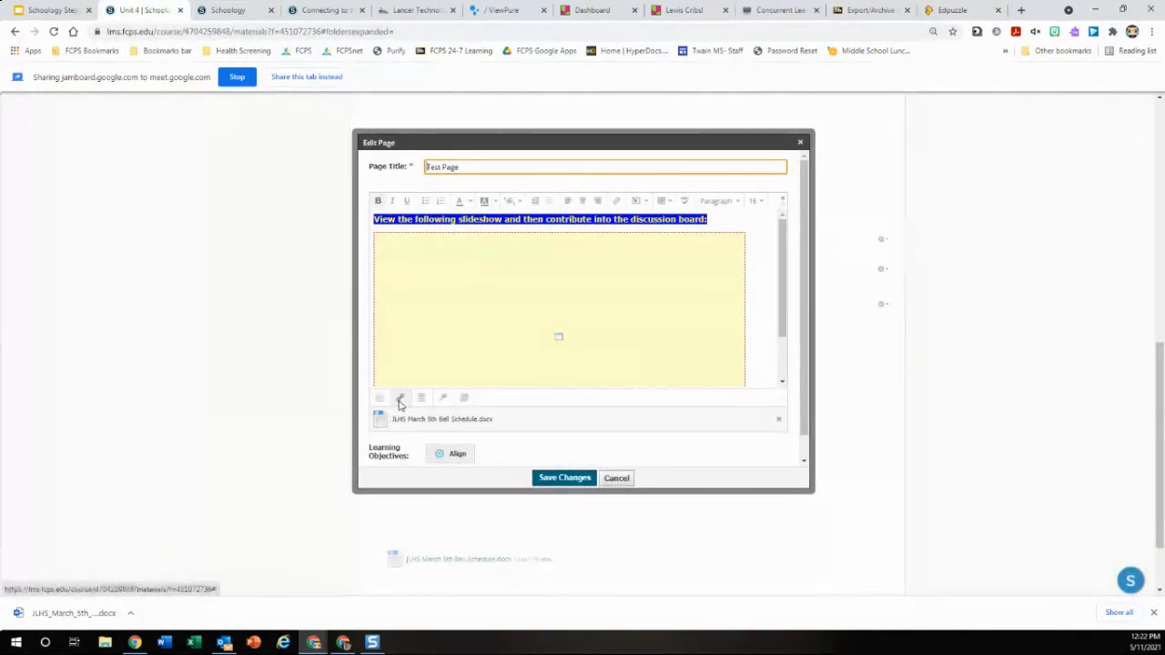
{"action": "left_click", "coordinate": [399, 401]}
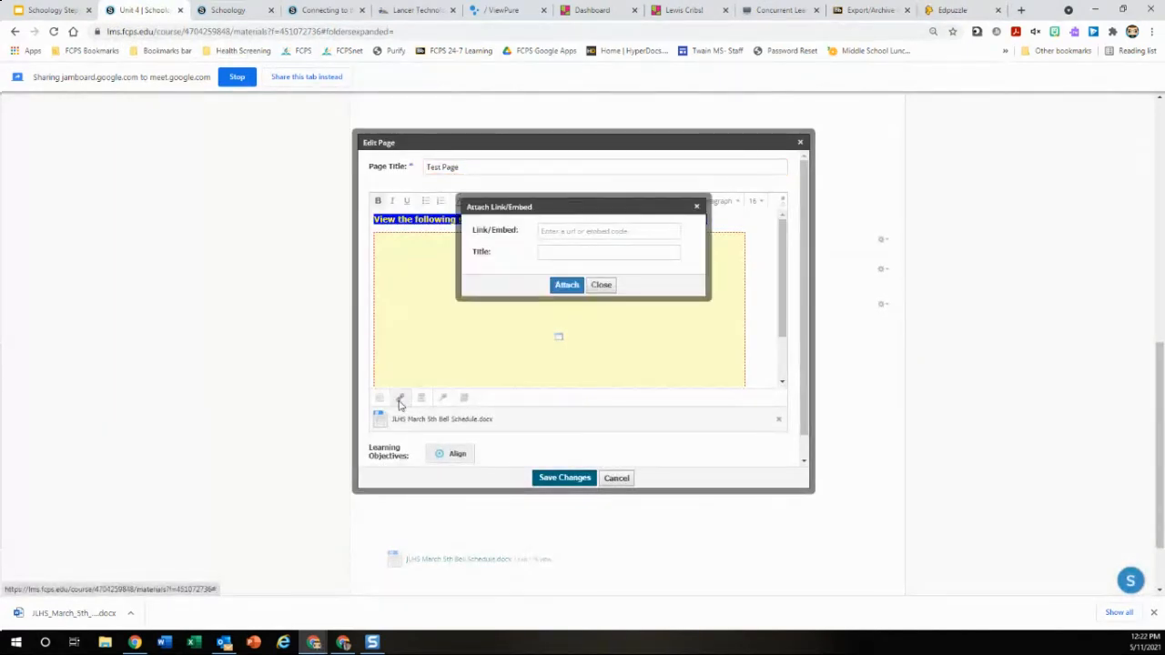
{"action": "left_click", "coordinate": [588, 231]}
{"action": "right_click", "coordinate": [587, 233]}
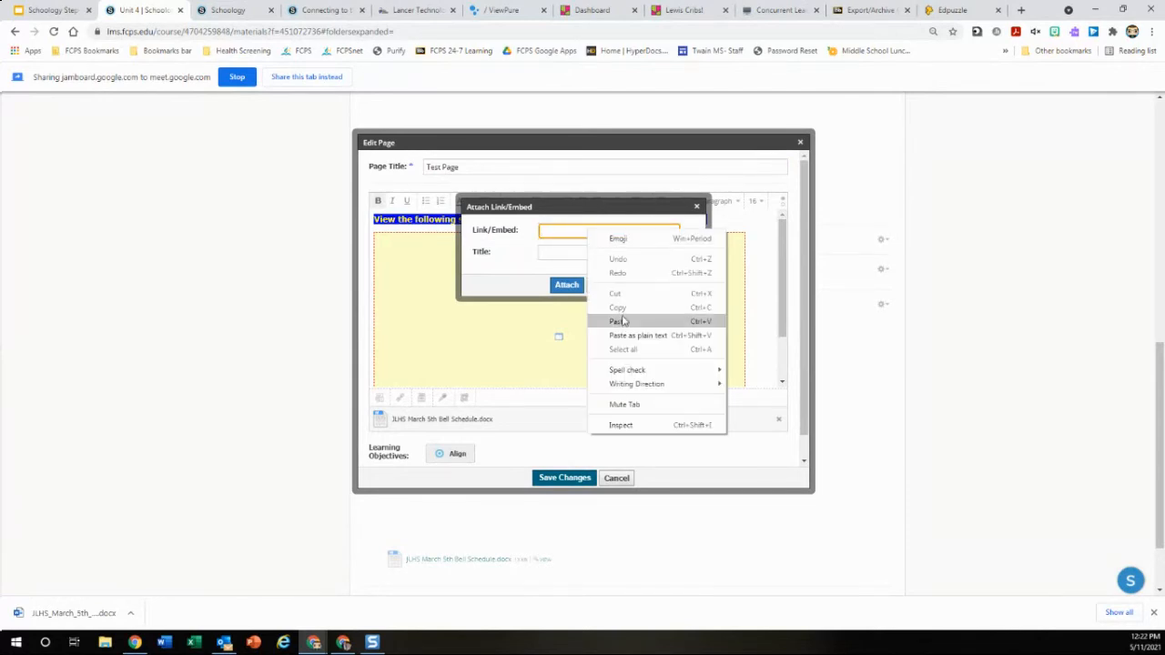
{"action": "left_click", "coordinate": [621, 320]}
{"action": "left_click", "coordinate": [619, 254]}
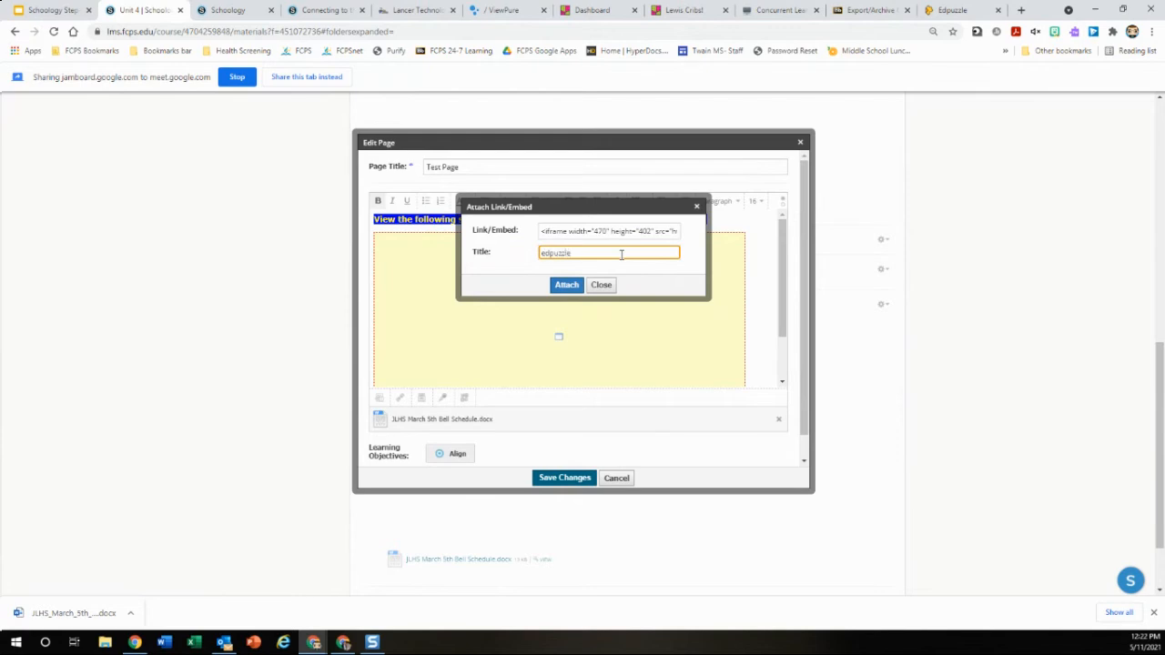
{"action": "left_click", "coordinate": [573, 285]}
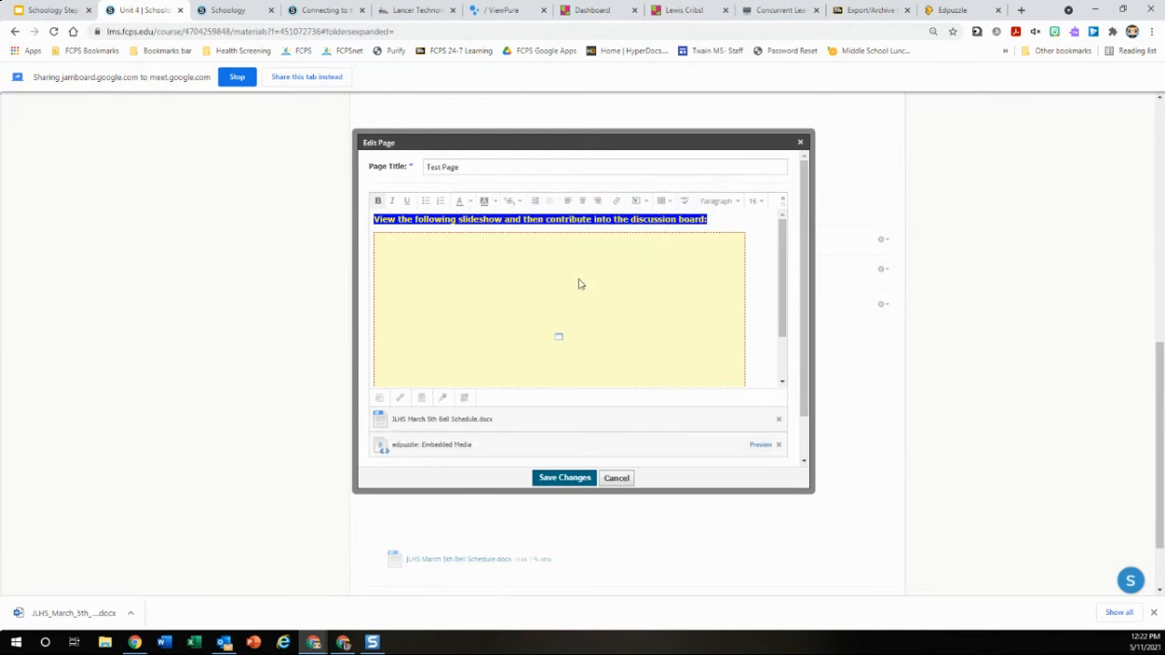
{"action": "left_click", "coordinate": [540, 480]}
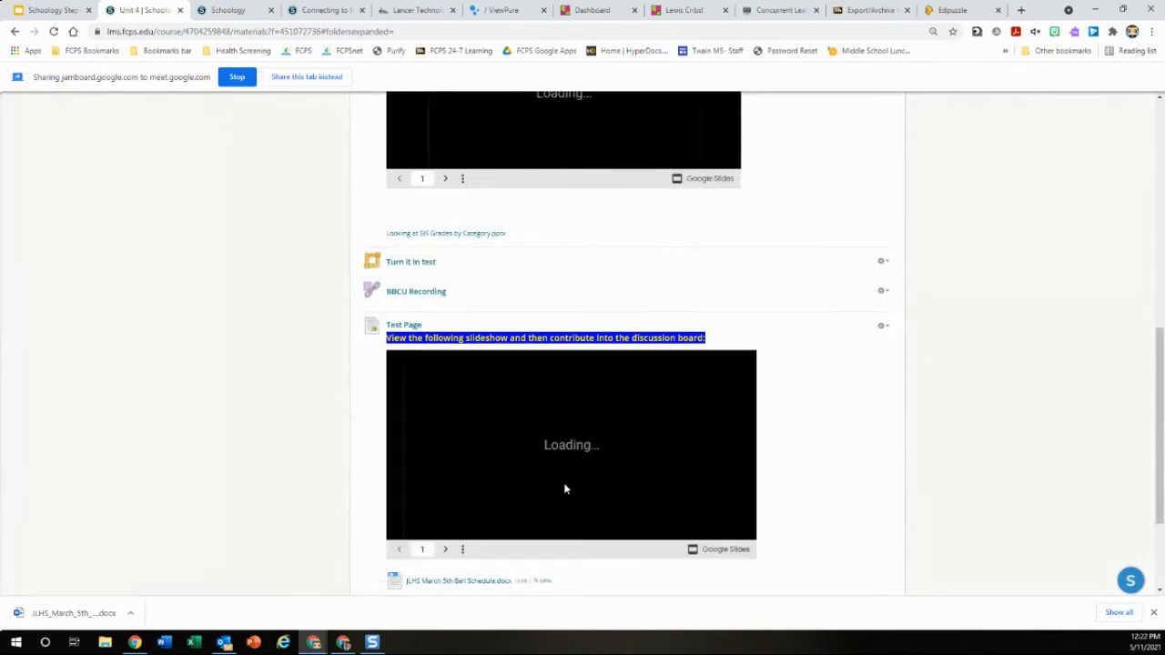
Expand the edpuzzle media beneath Test Page, start the assignment, play its video, and look over the page's embedded content
{"action": "scroll", "coordinate": [333, 427], "scroll_direction": "down", "scroll_amount": 3}
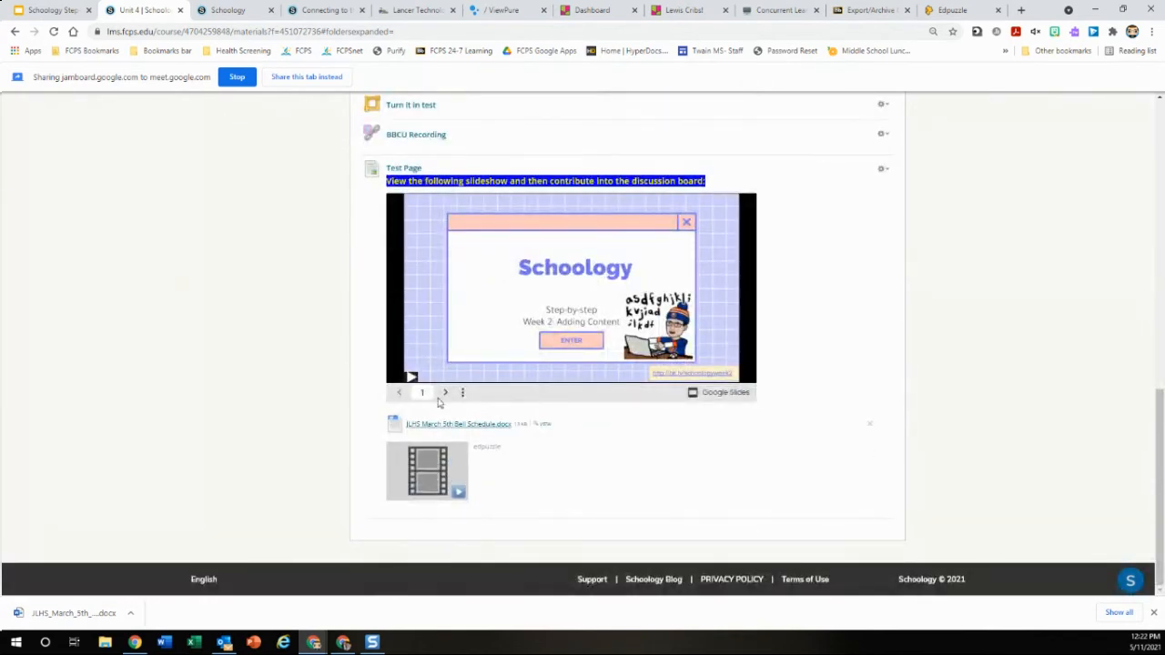
{"action": "left_click", "coordinate": [443, 468]}
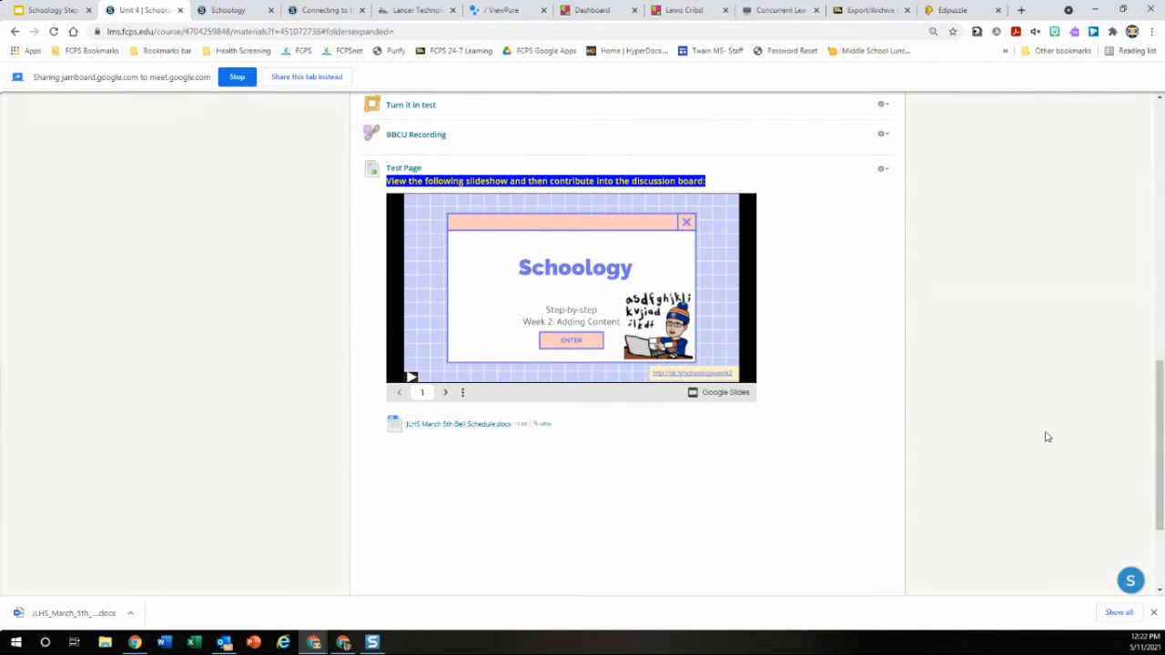
{"action": "scroll", "coordinate": [1048, 437], "scroll_direction": "down", "scroll_amount": 3}
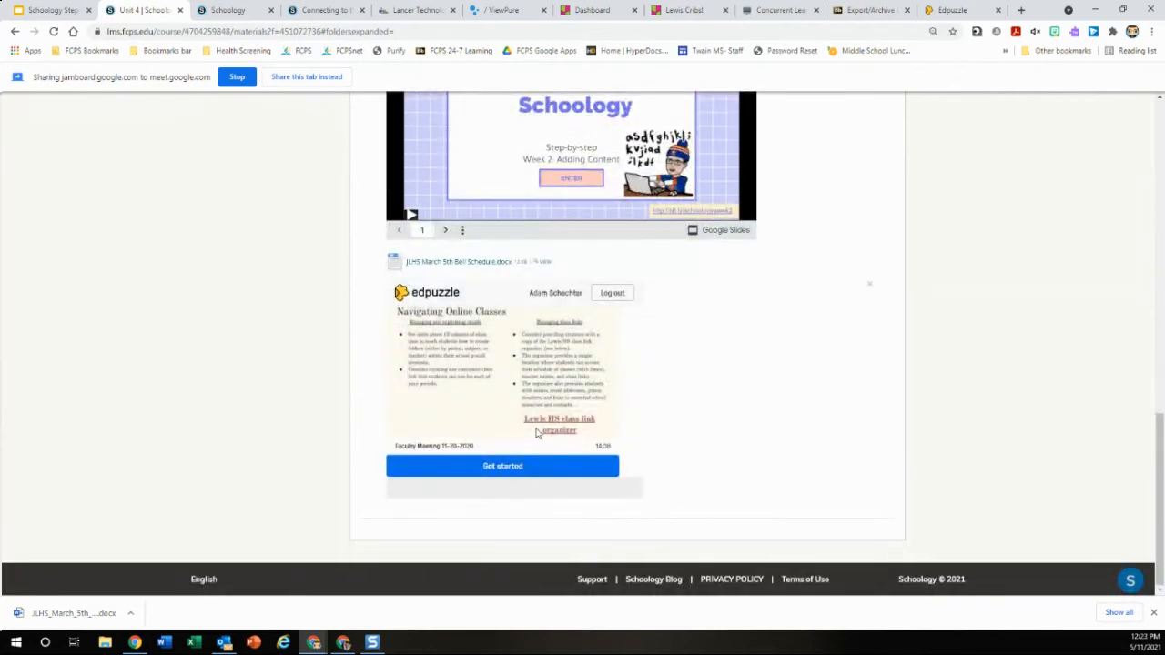
{"action": "left_click", "coordinate": [505, 470]}
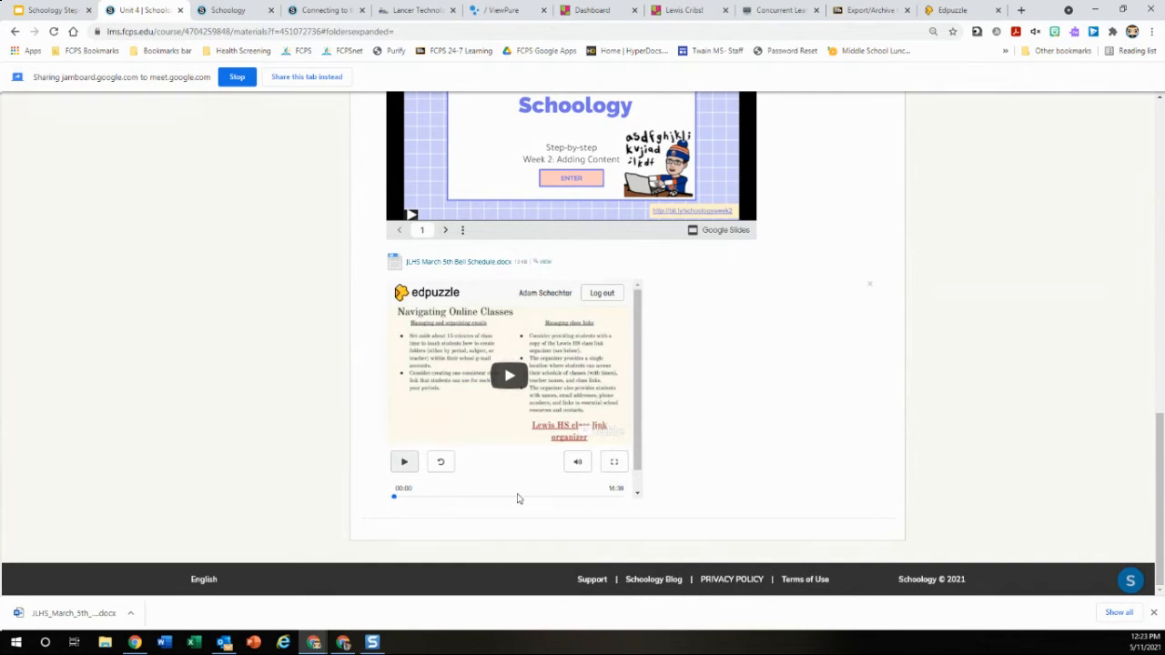
{"action": "left_click", "coordinate": [498, 390]}
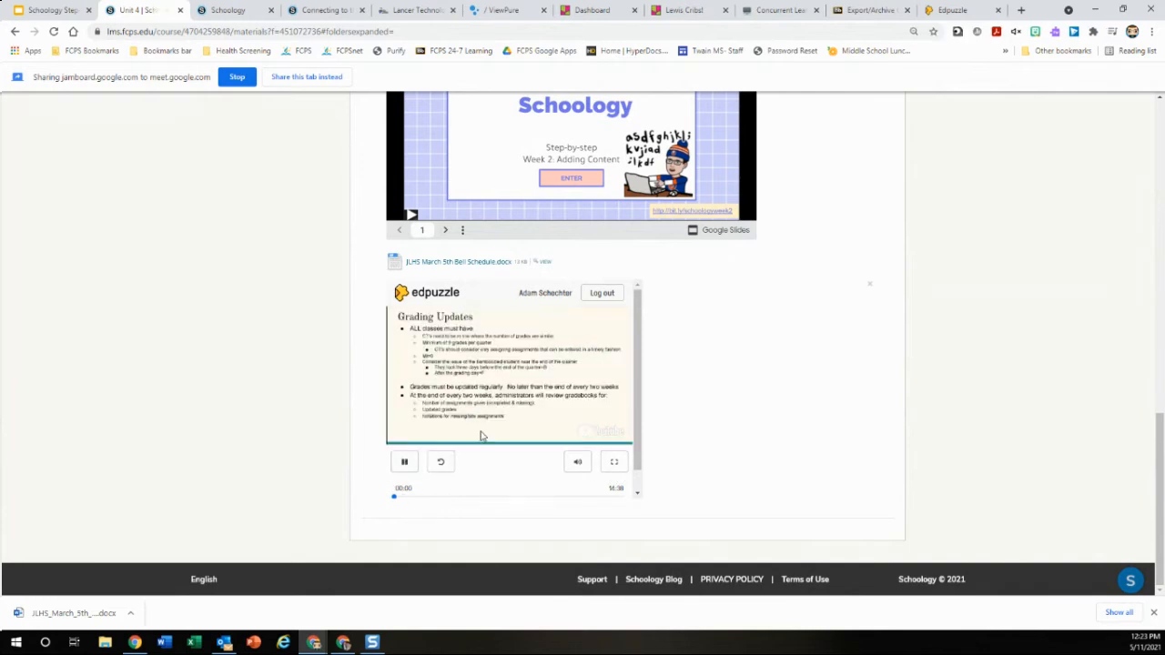
{"action": "scroll", "coordinate": [762, 445], "scroll_direction": "up", "scroll_amount": 4}
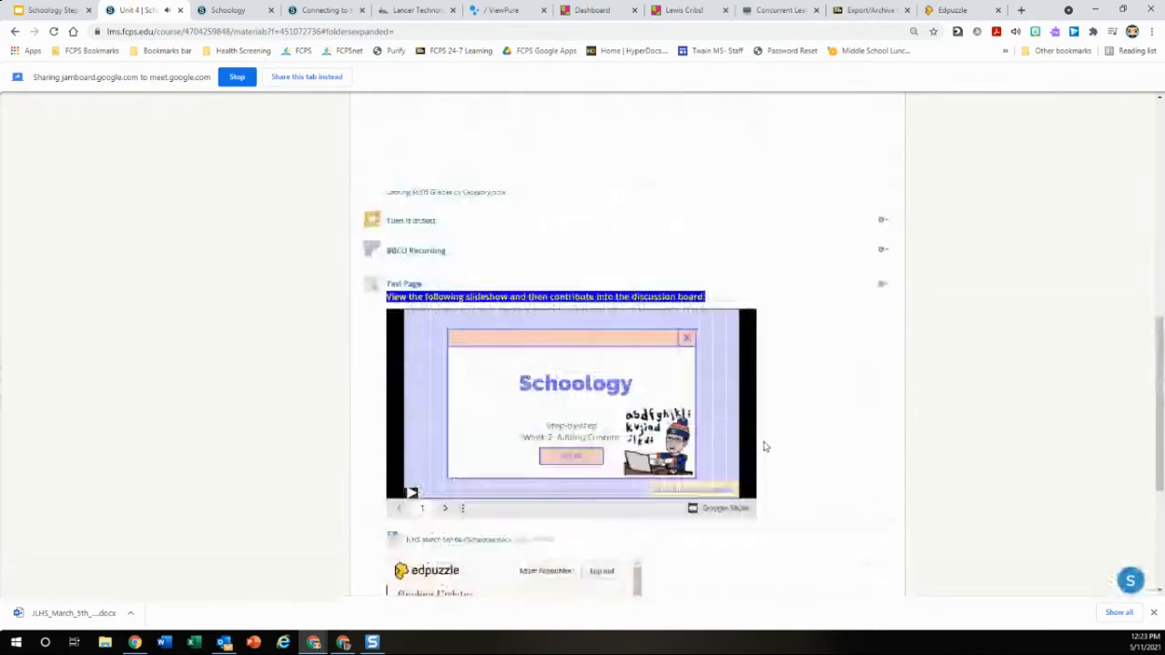
{"action": "scroll", "coordinate": [1001, 462], "scroll_direction": "down", "scroll_amount": 2}
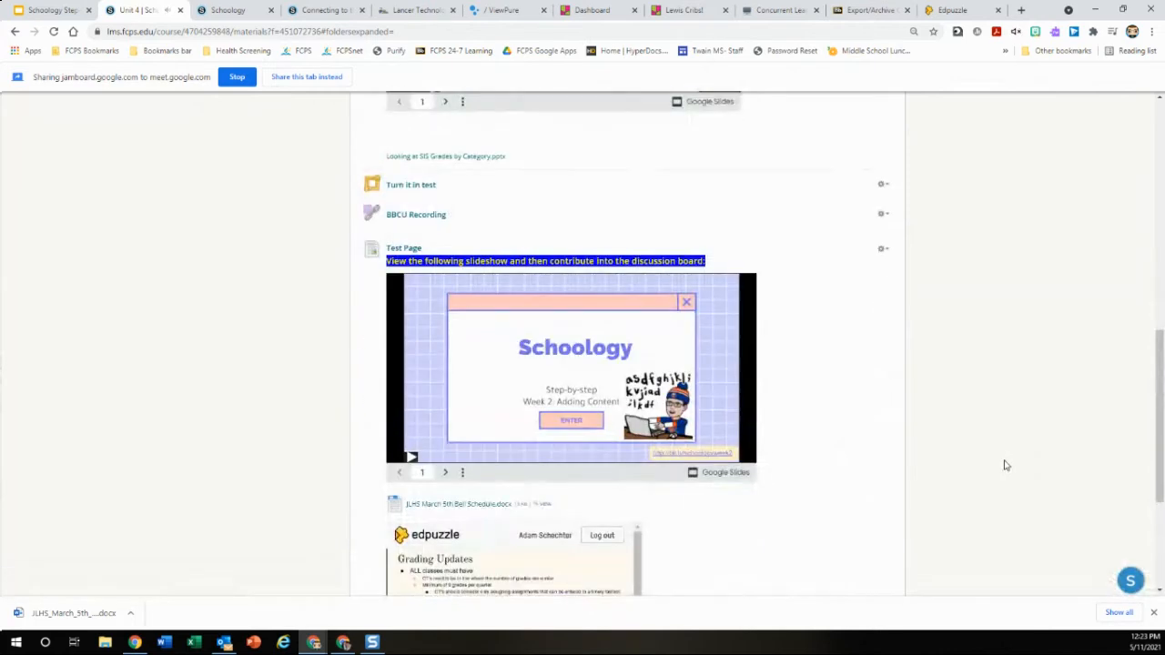
{"action": "scroll", "coordinate": [1005, 465], "scroll_direction": "down", "scroll_amount": 1}
{"action": "scroll", "coordinate": [1005, 465], "scroll_direction": "down", "scroll_amount": 1}
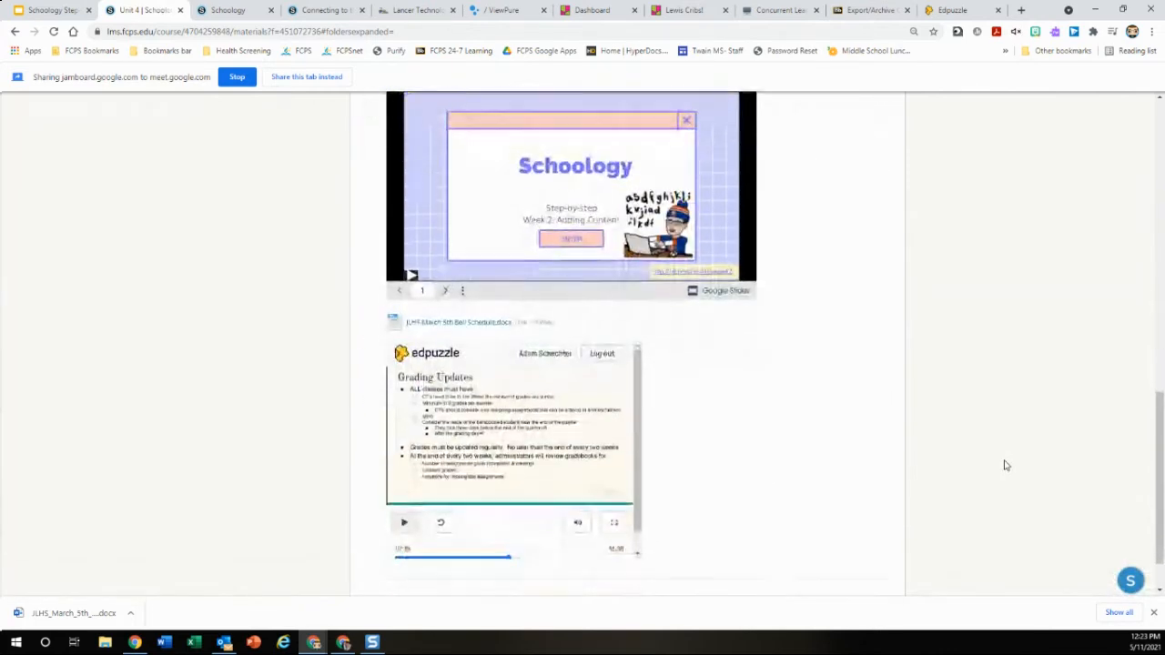
{"action": "scroll", "coordinate": [992, 455], "scroll_direction": "up", "scroll_amount": 1}
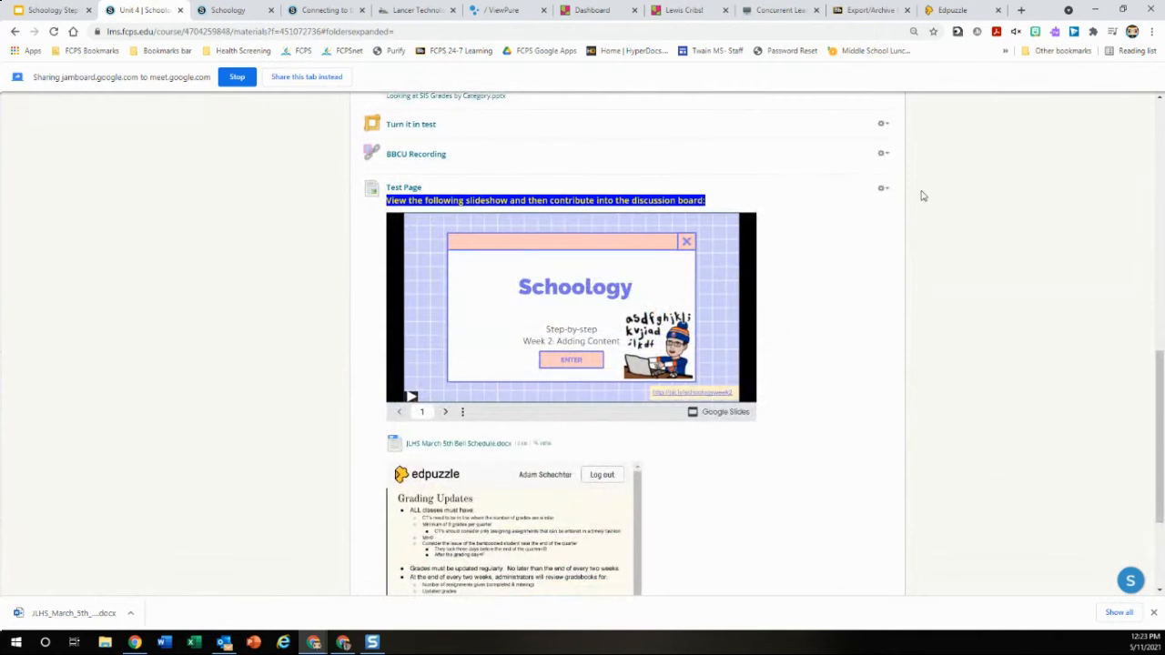
{"action": "left_click", "coordinate": [883, 188]}
{"action": "left_click", "coordinate": [838, 211]}
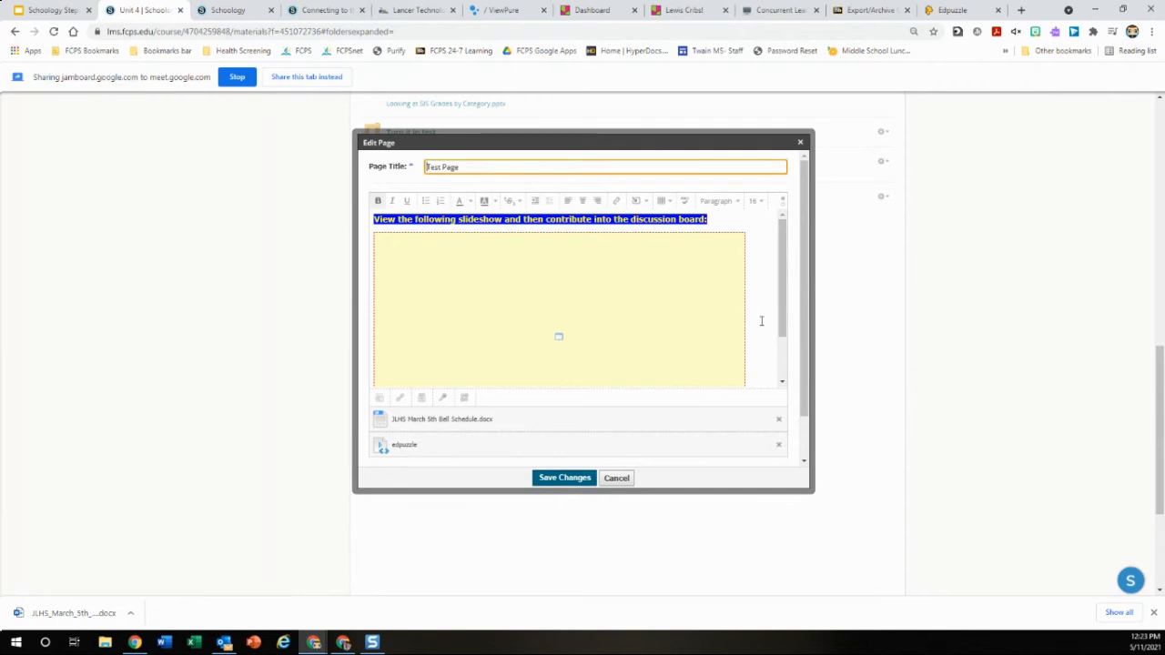
{"action": "left_click", "coordinate": [616, 478]}
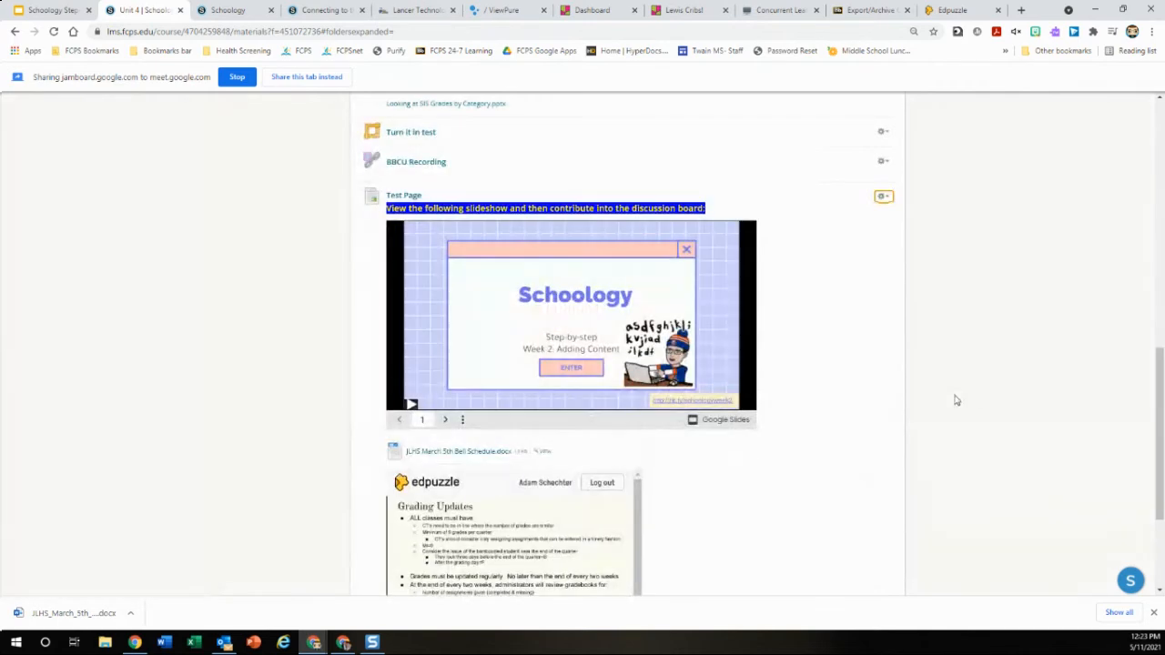
{"action": "scroll", "coordinate": [956, 400], "scroll_direction": "up", "scroll_amount": 2}
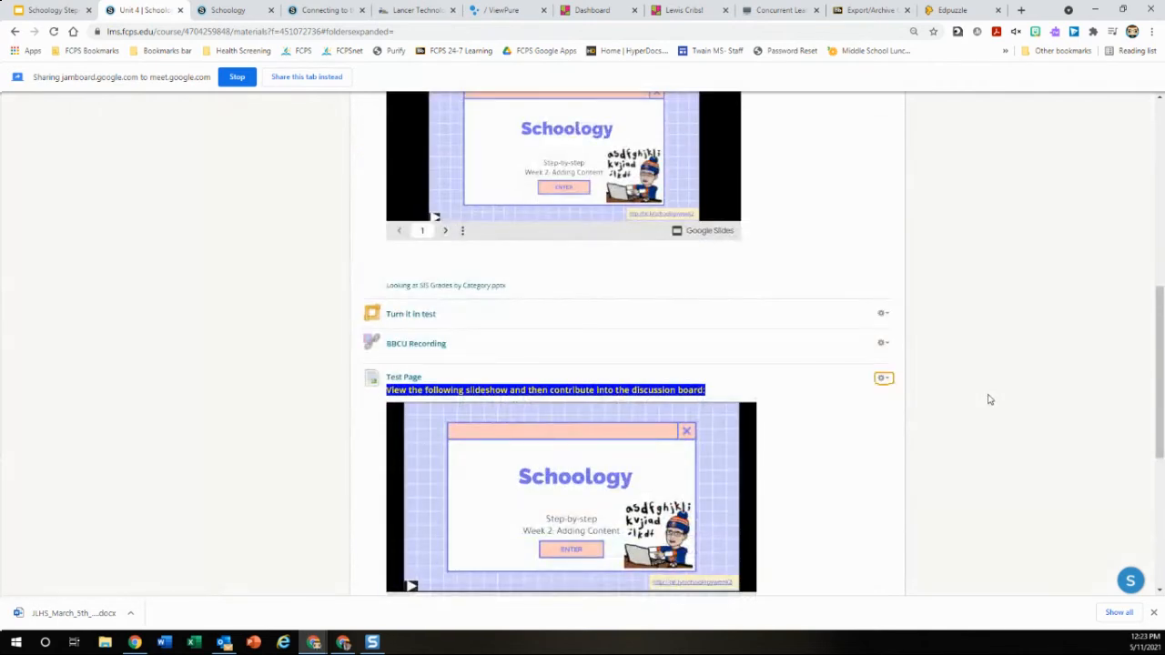
{"action": "scroll", "coordinate": [989, 399], "scroll_direction": "up", "scroll_amount": 10}
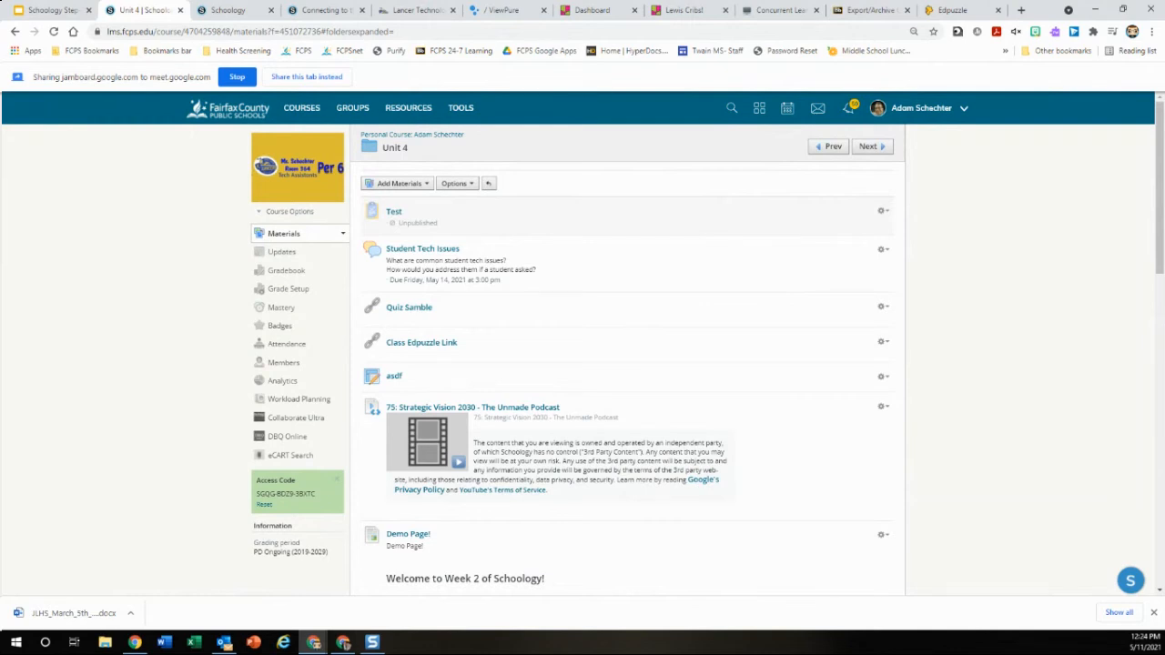
Bring the Tech Requests Round 2 form window into view, preview the form, and copy the preview's web address
{"action": "key", "text": "super+d"}
{"action": "key", "text": "super+d"}
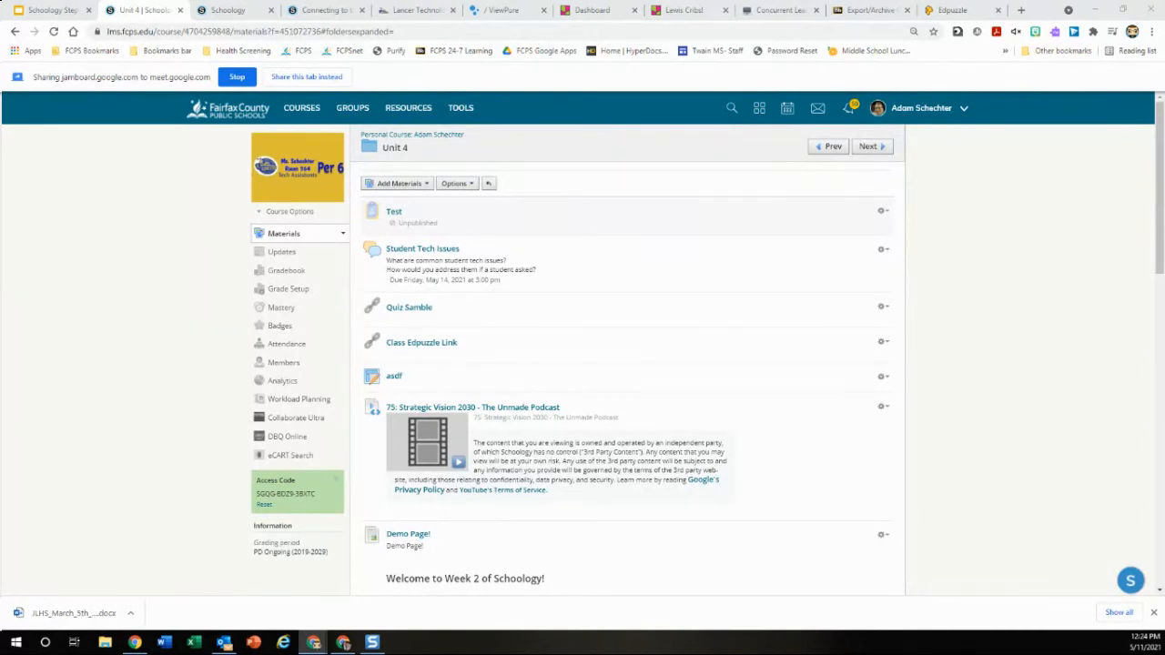
{"action": "left_click_drag", "start_coordinate": [1164, 191], "coordinate": [386, 161]}
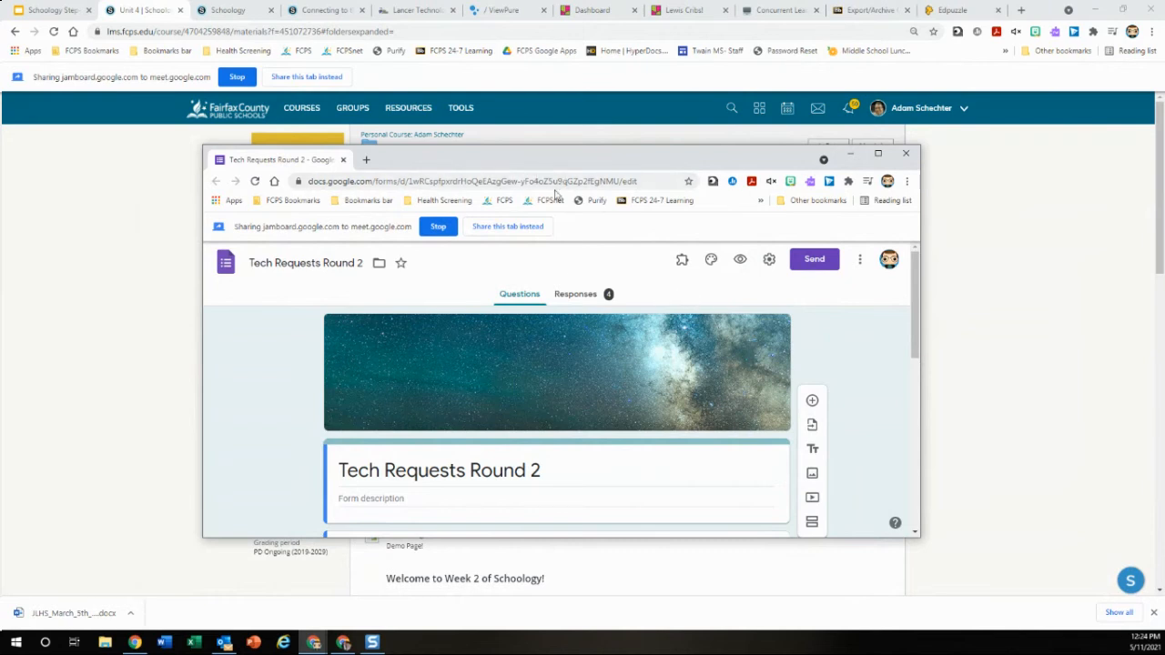
{"action": "left_click_drag", "start_coordinate": [538, 170], "coordinate": [550, 118]}
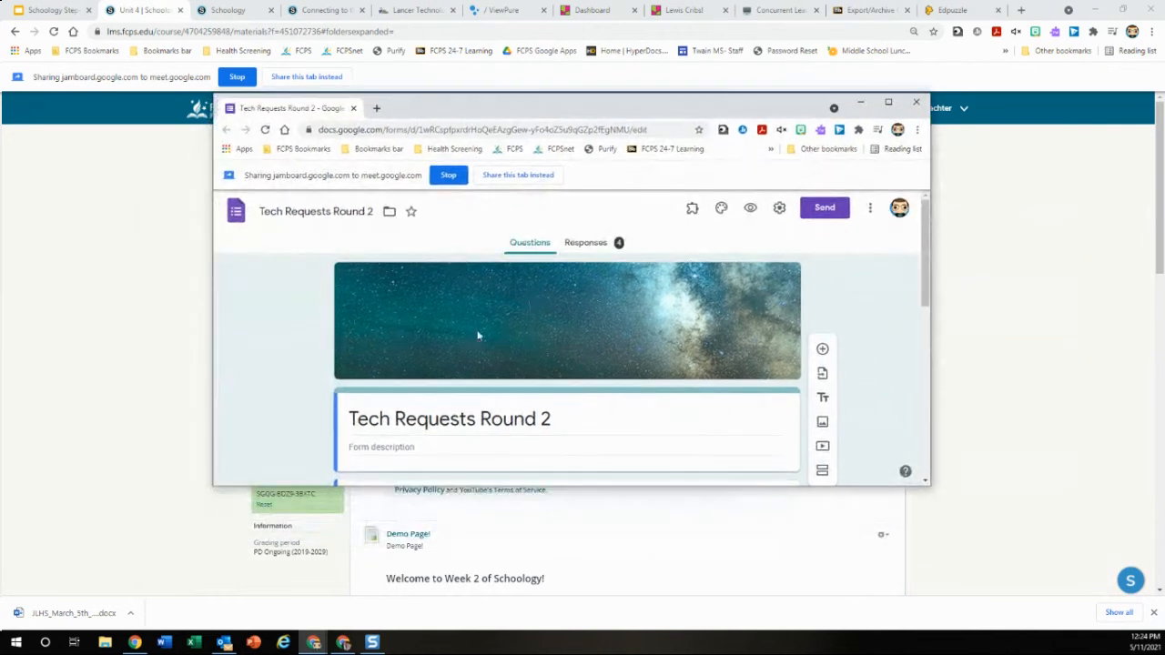
{"action": "left_click", "coordinate": [750, 211]}
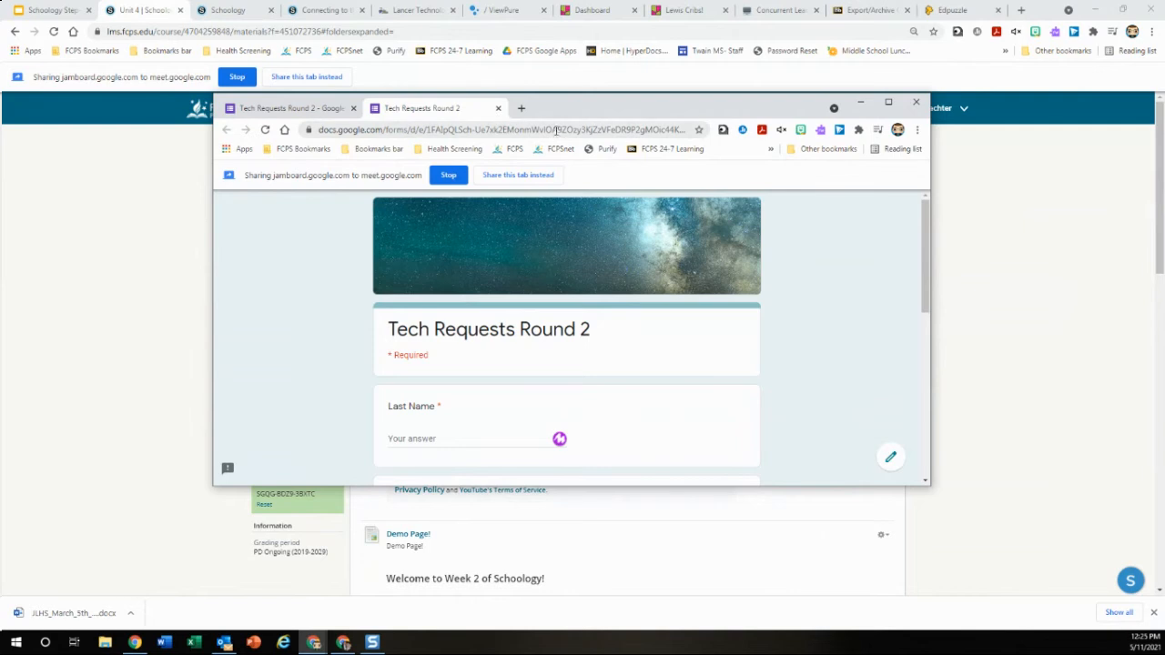
{"action": "left_click", "coordinate": [632, 128]}
{"action": "right_click", "coordinate": [635, 127]}
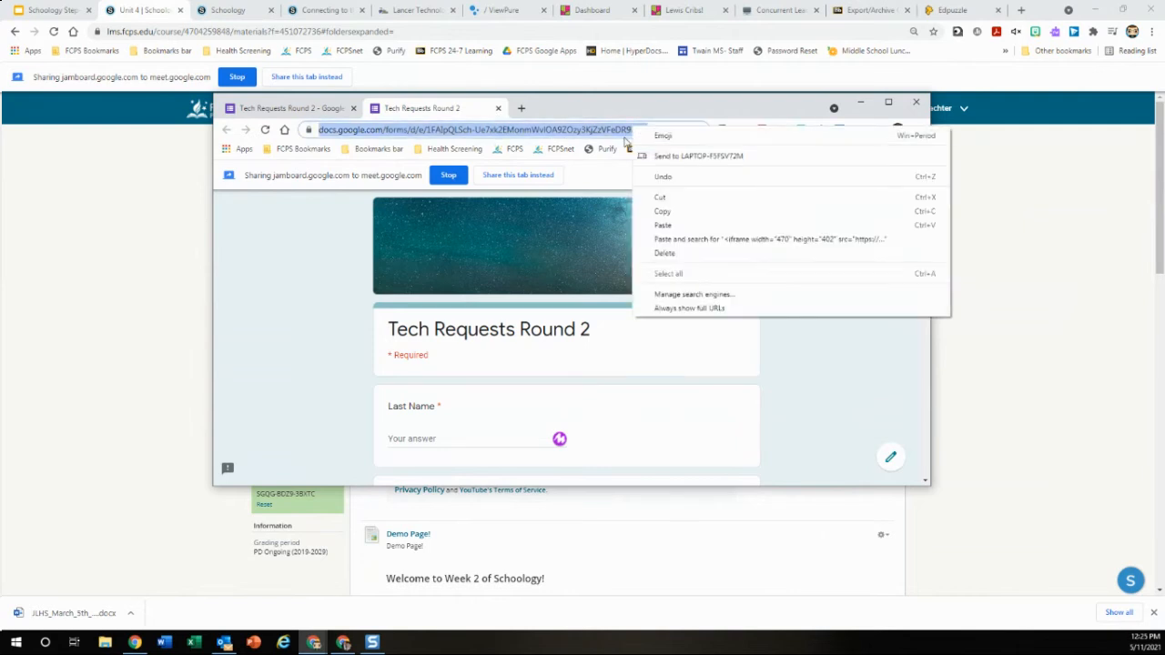
{"action": "left_click", "coordinate": [681, 211]}
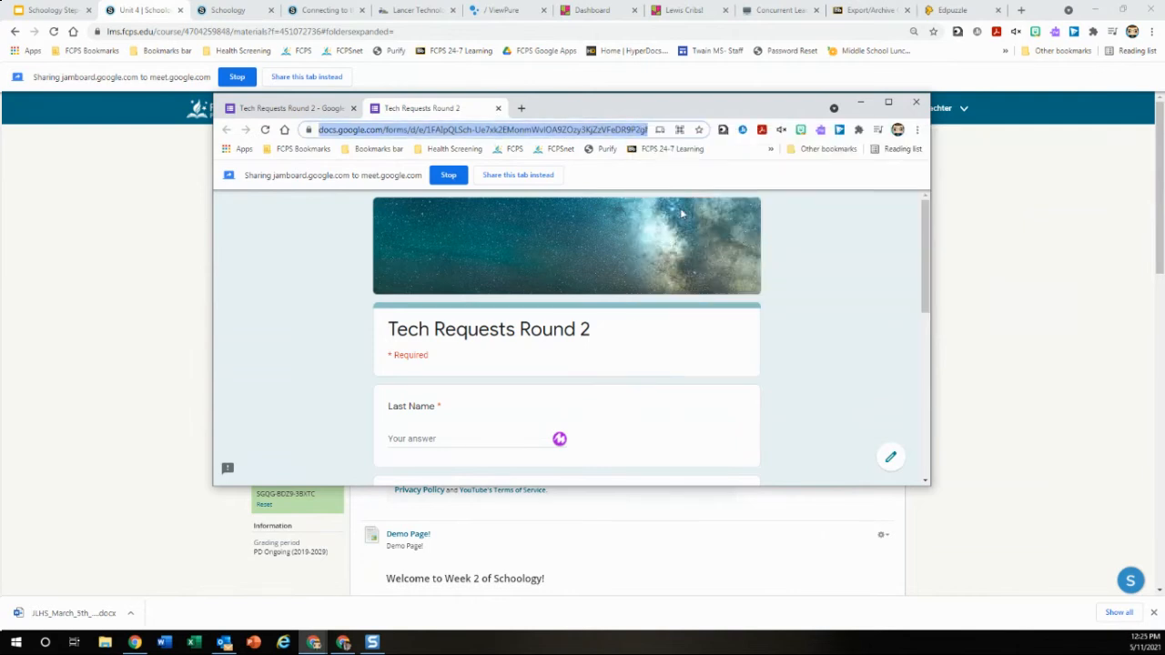
Return to the Unit 4 materials and add the copied form address as a link titled "Google Forms" directly below Test
{"action": "left_click", "coordinate": [124, 221]}
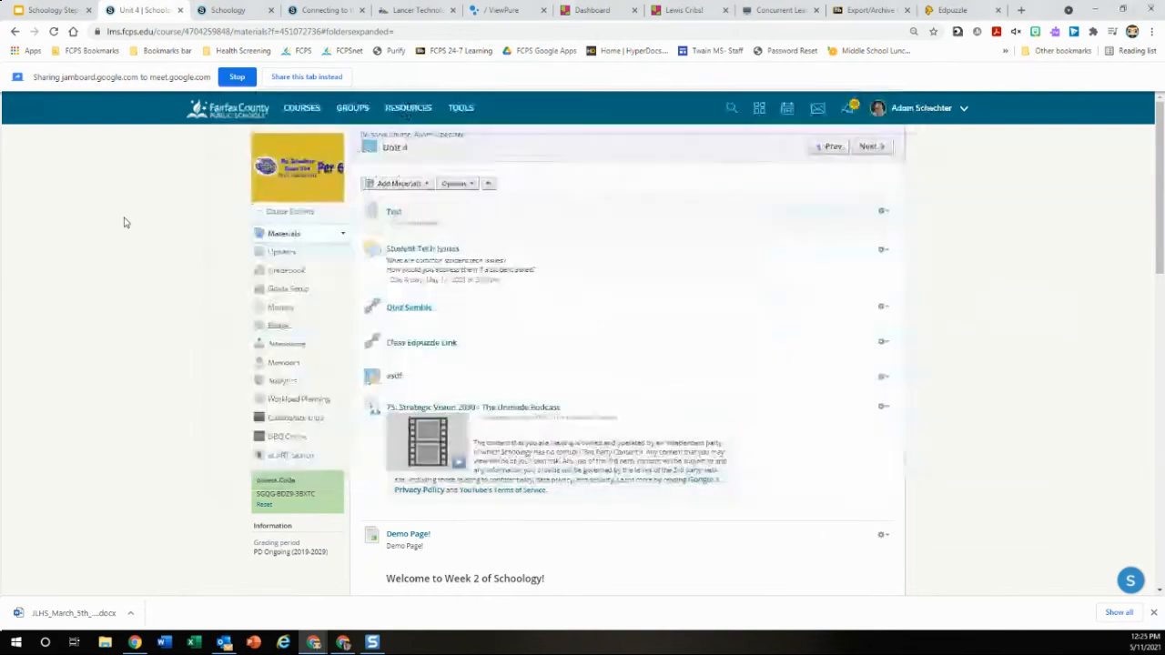
{"action": "left_click", "coordinate": [417, 239]}
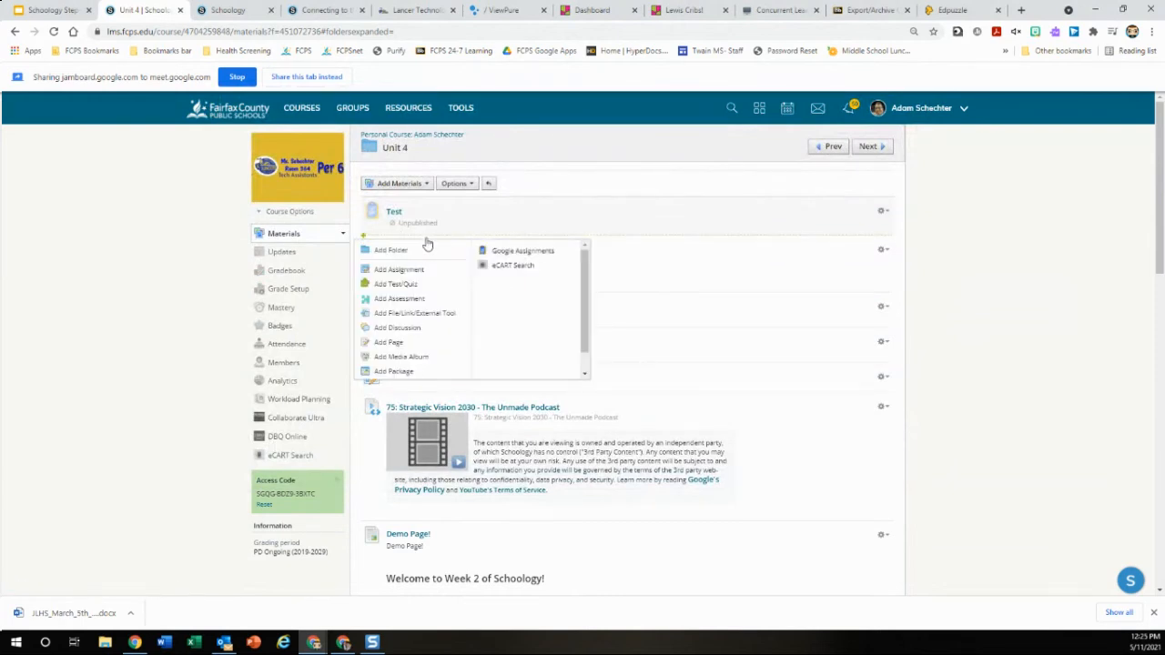
{"action": "left_click", "coordinate": [438, 315]}
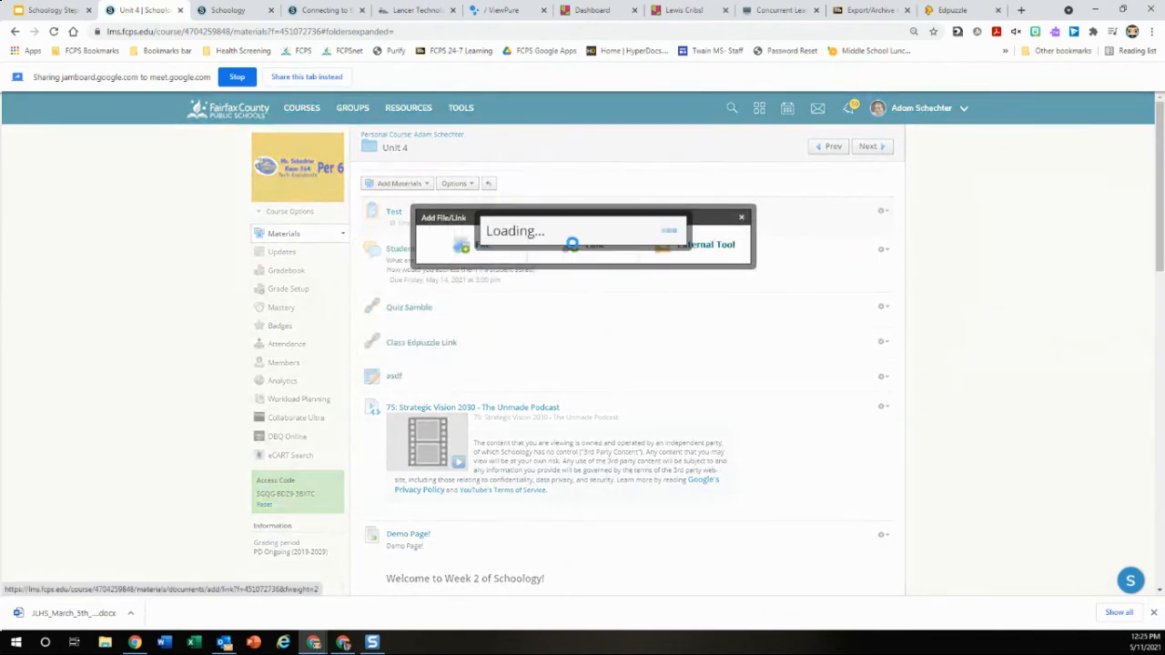
{"action": "left_click", "coordinate": [567, 224]}
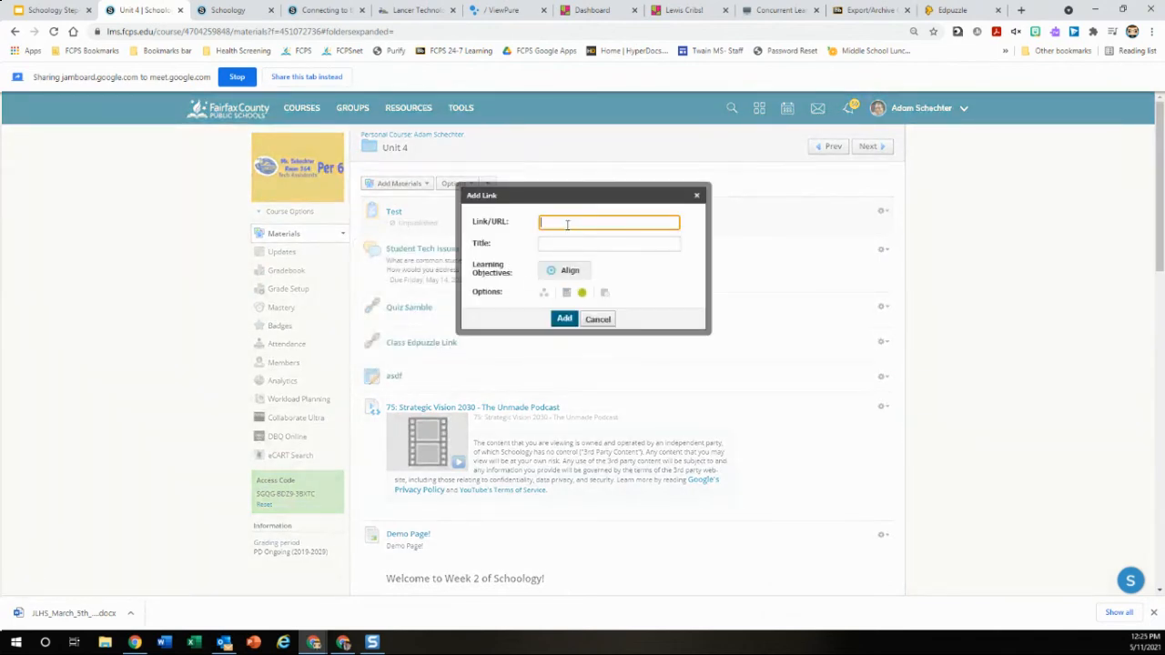
{"action": "right_click", "coordinate": [567, 224]}
{"action": "left_click", "coordinate": [607, 319]}
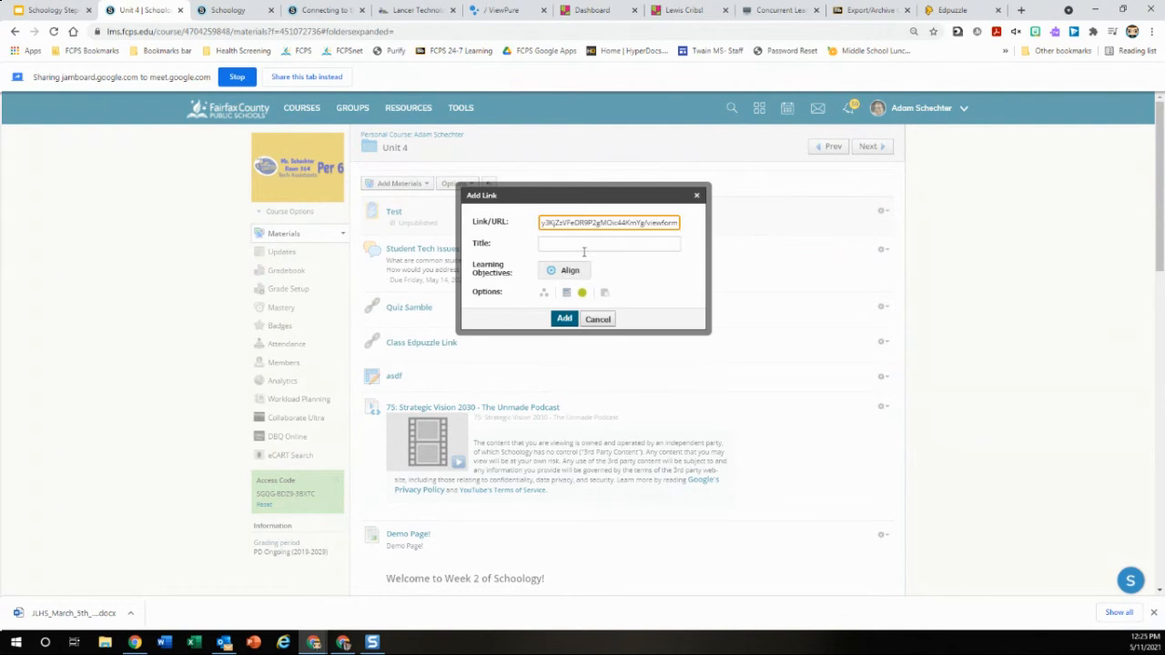
{"action": "left_click", "coordinate": [585, 246]}
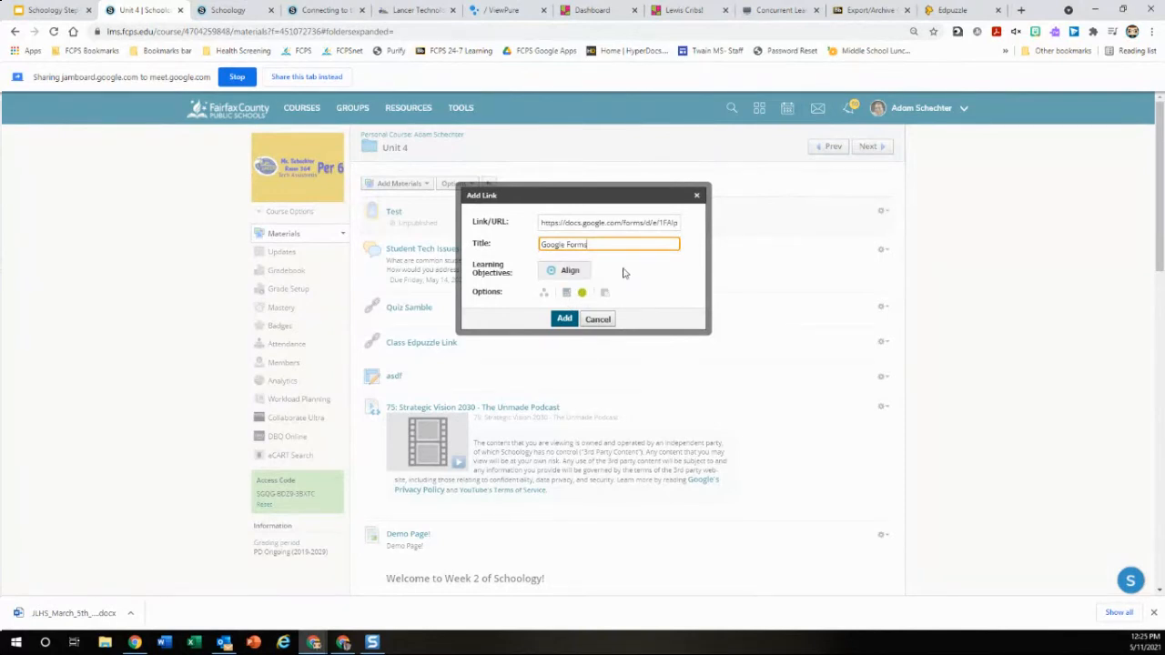
{"action": "left_click", "coordinate": [573, 319]}
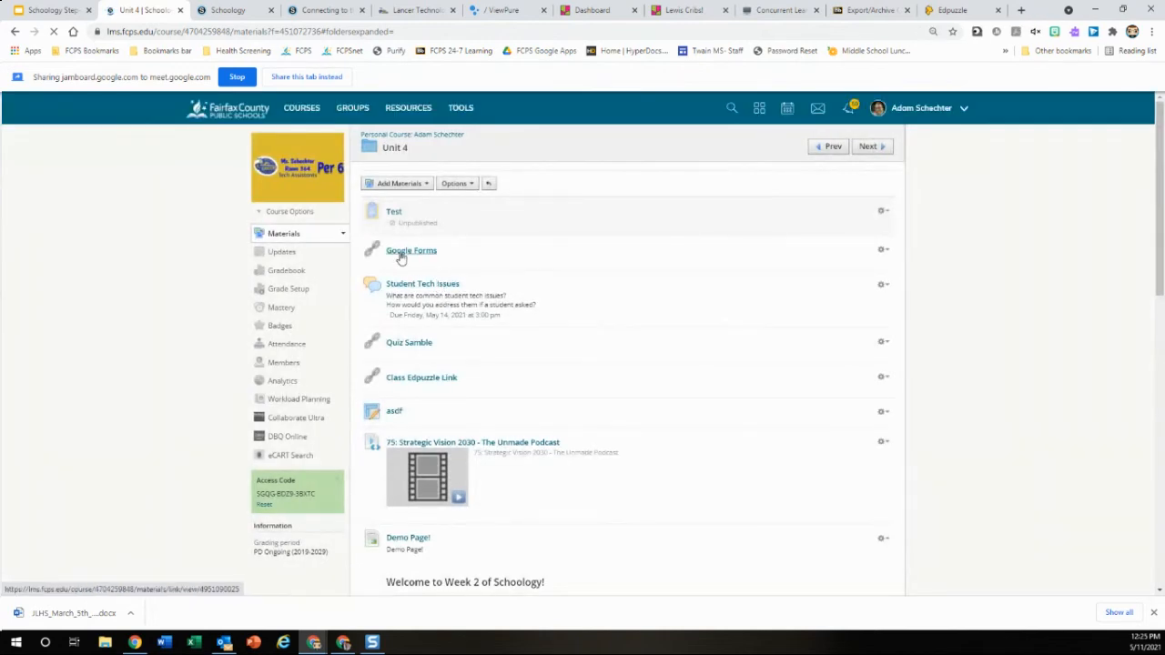
Open the Google Forms link, look through the embedded form's questions, and return to the Unit 4 folder
{"action": "left_click", "coordinate": [406, 253]}
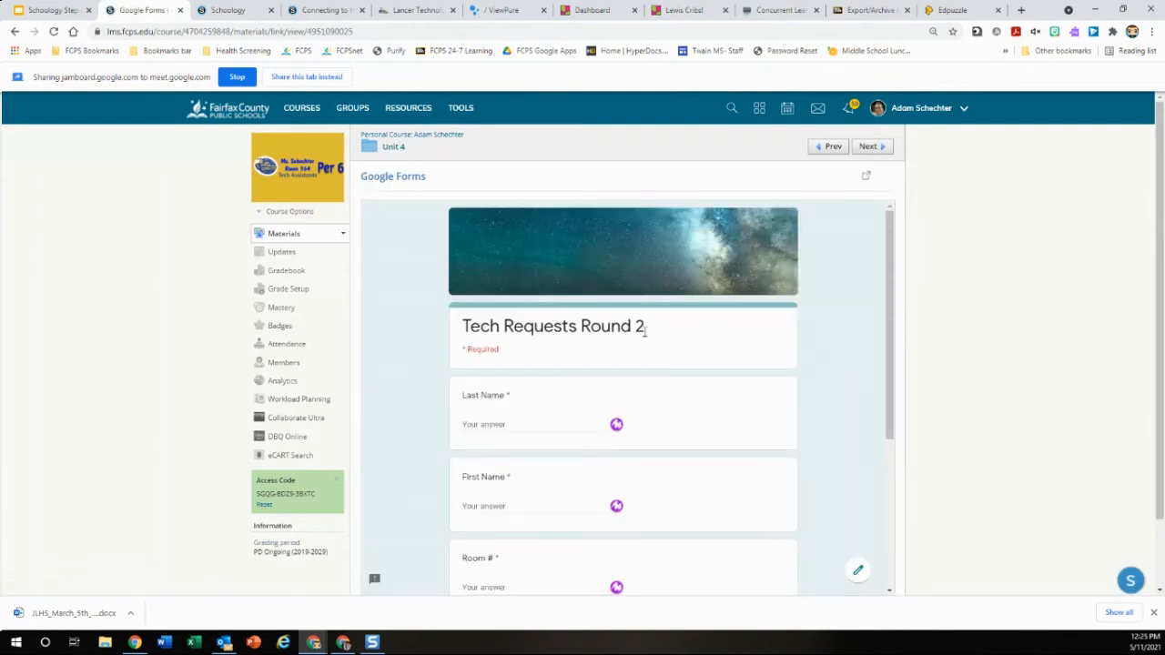
{"action": "scroll", "coordinate": [844, 356], "scroll_direction": "down", "scroll_amount": 2}
{"action": "scroll", "coordinate": [845, 356], "scroll_direction": "down", "scroll_amount": 3}
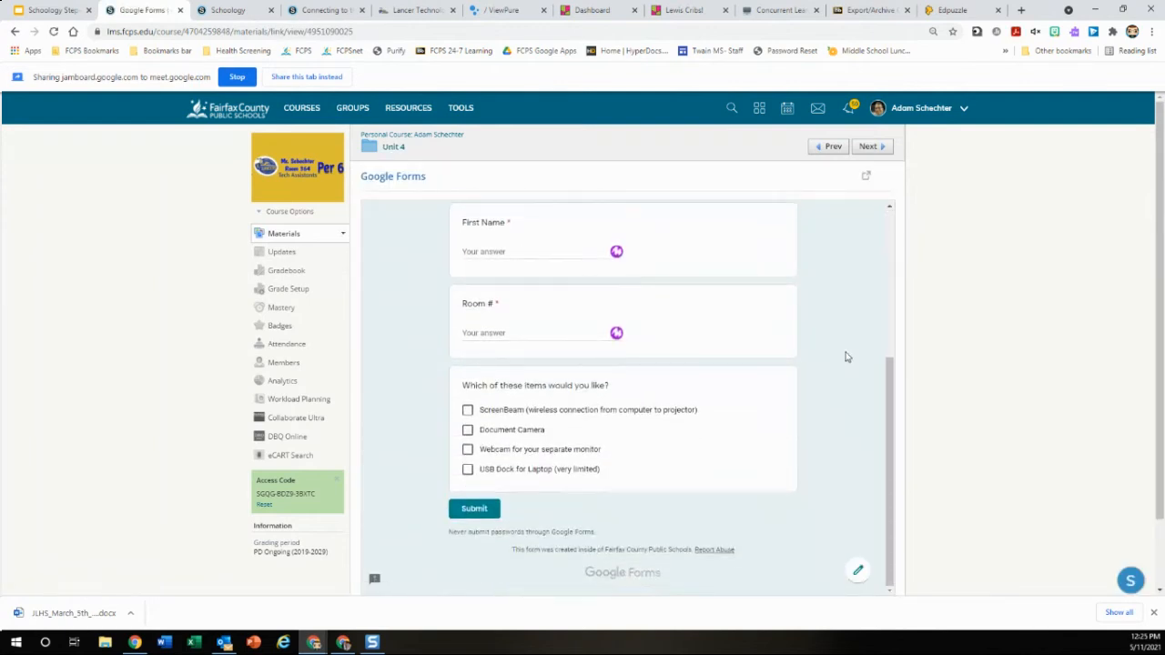
{"action": "scroll", "coordinate": [845, 356], "scroll_direction": "up", "scroll_amount": 5}
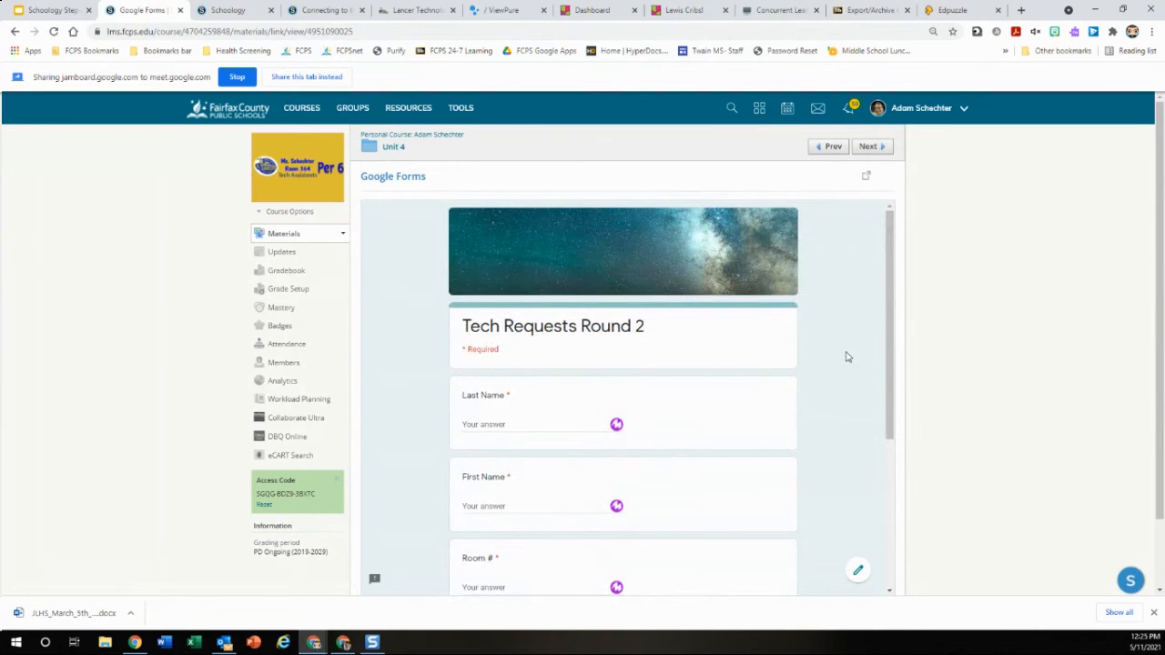
{"action": "scroll", "coordinate": [844, 356], "scroll_direction": "down", "scroll_amount": 5}
{"action": "scroll", "coordinate": [399, 281], "scroll_direction": "up", "scroll_amount": 4}
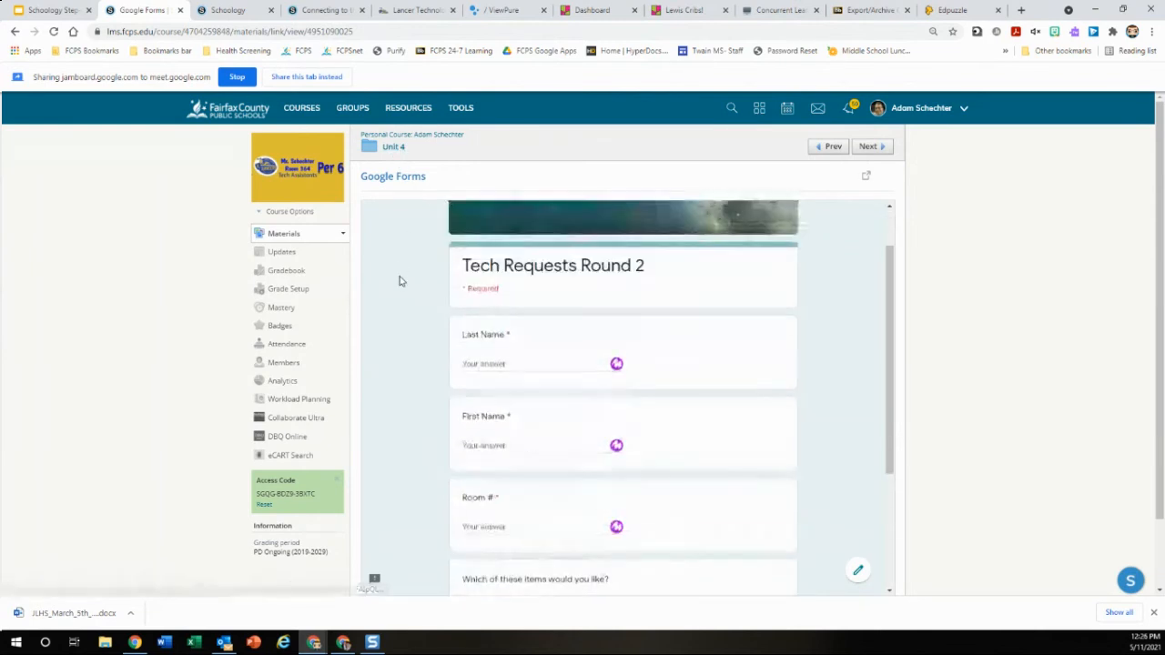
{"action": "left_click", "coordinate": [395, 149]}
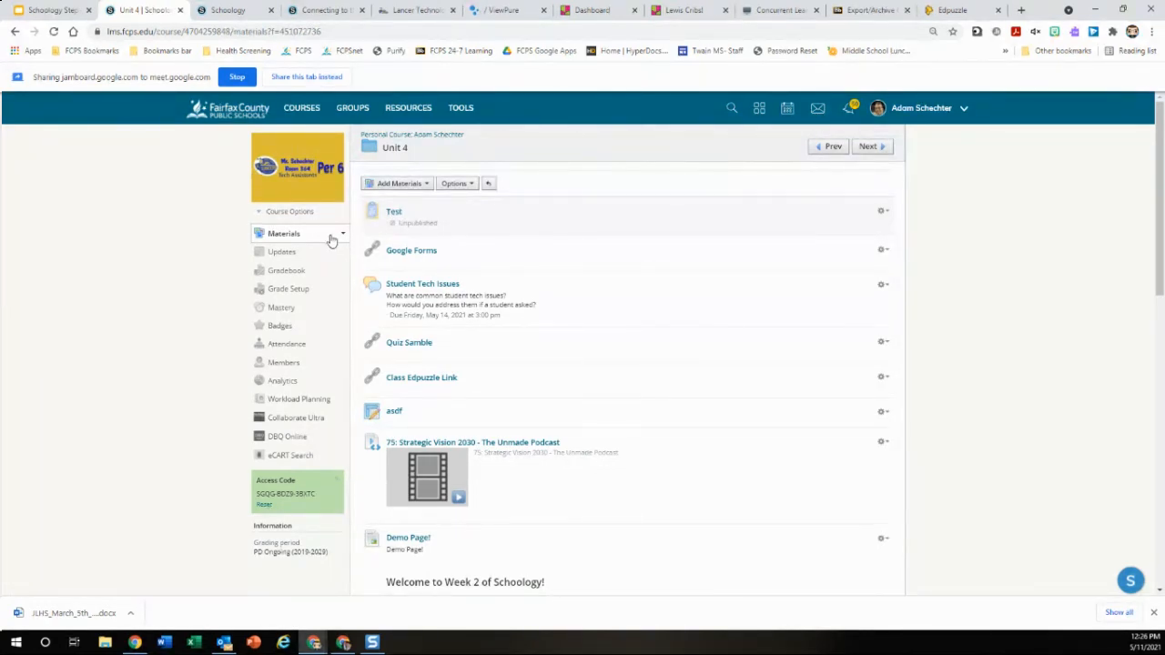
Open Demo Page! for editing and add the line "Complete this form!" below the "Welcome to Week 2 of Schoology!" heading
{"action": "scroll", "coordinate": [728, 473], "scroll_direction": "down", "scroll_amount": 3}
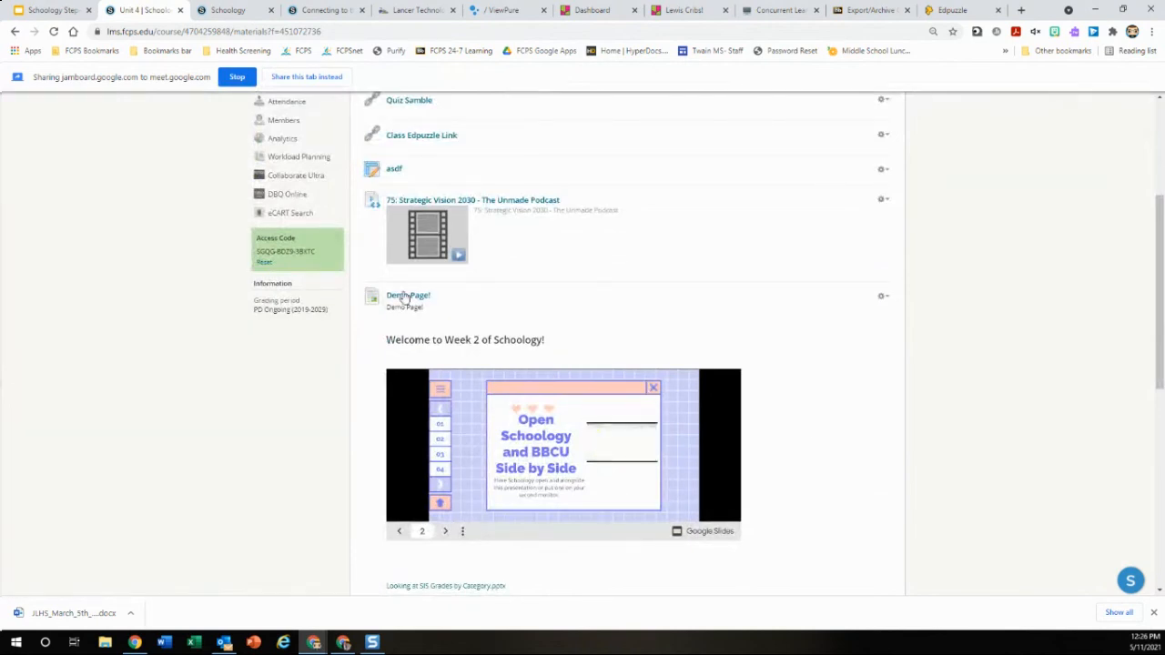
{"action": "left_click", "coordinate": [884, 298]}
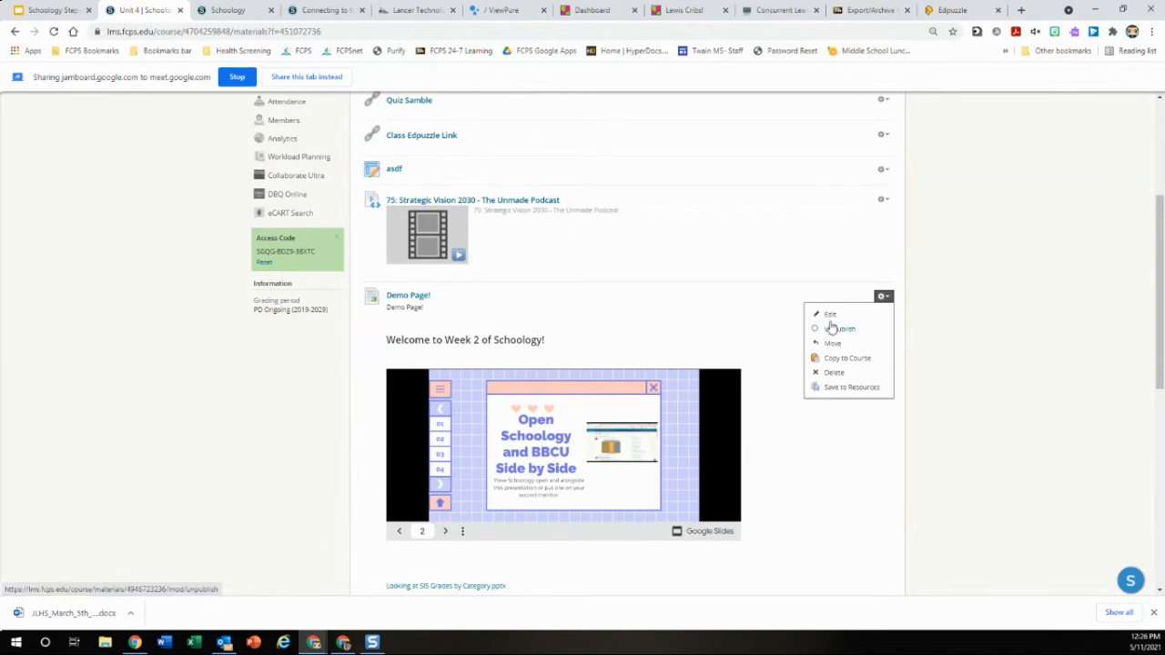
{"action": "left_click", "coordinate": [831, 316]}
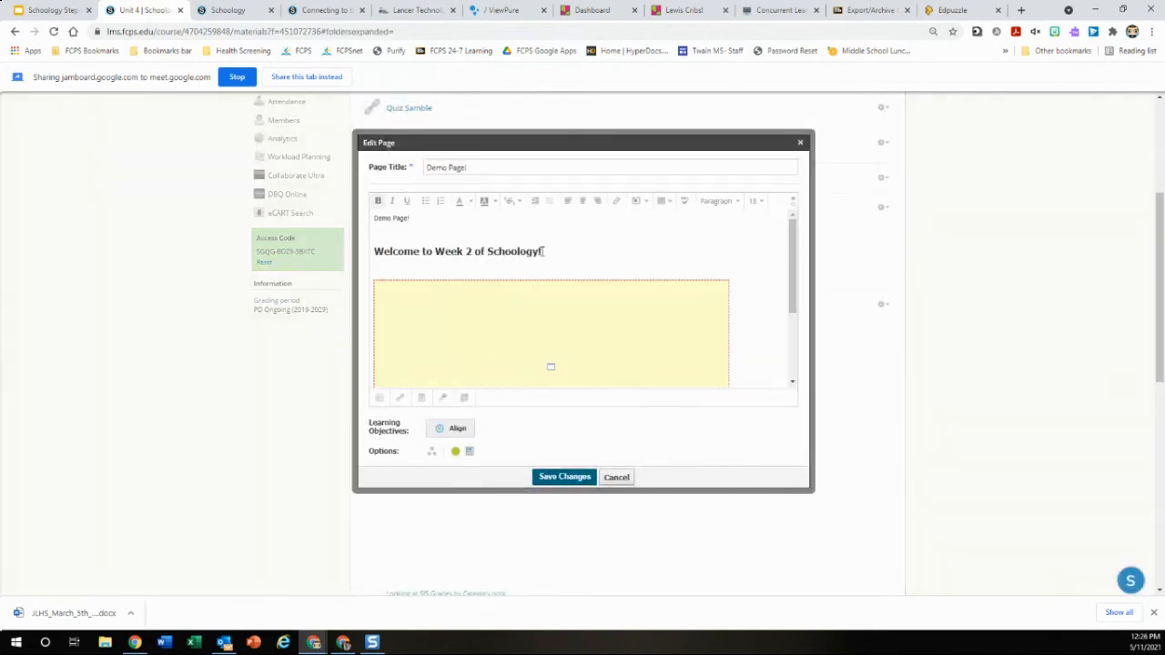
{"action": "left_click", "coordinate": [582, 258]}
{"action": "key", "text": "Return"}
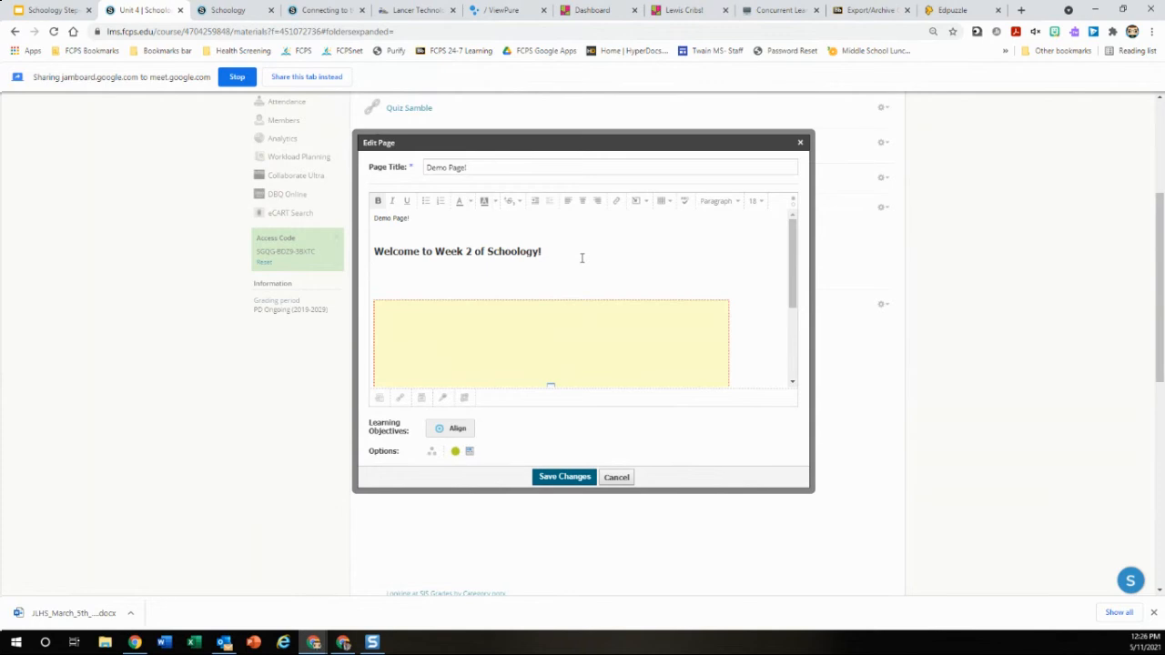
{"action": "type", "text": "Complete this form!"}
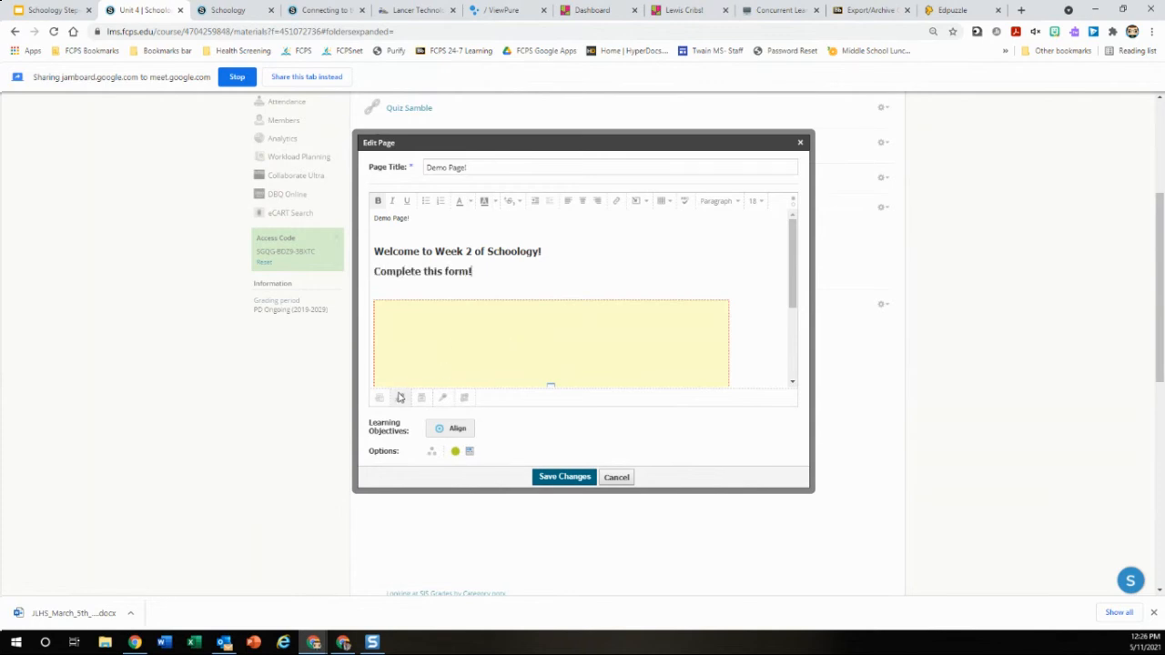
Attach the copied form link to Demo Page! with the title "Google Form", save the page, and check the attachment beneath its slideshow
{"action": "left_click", "coordinate": [399, 398]}
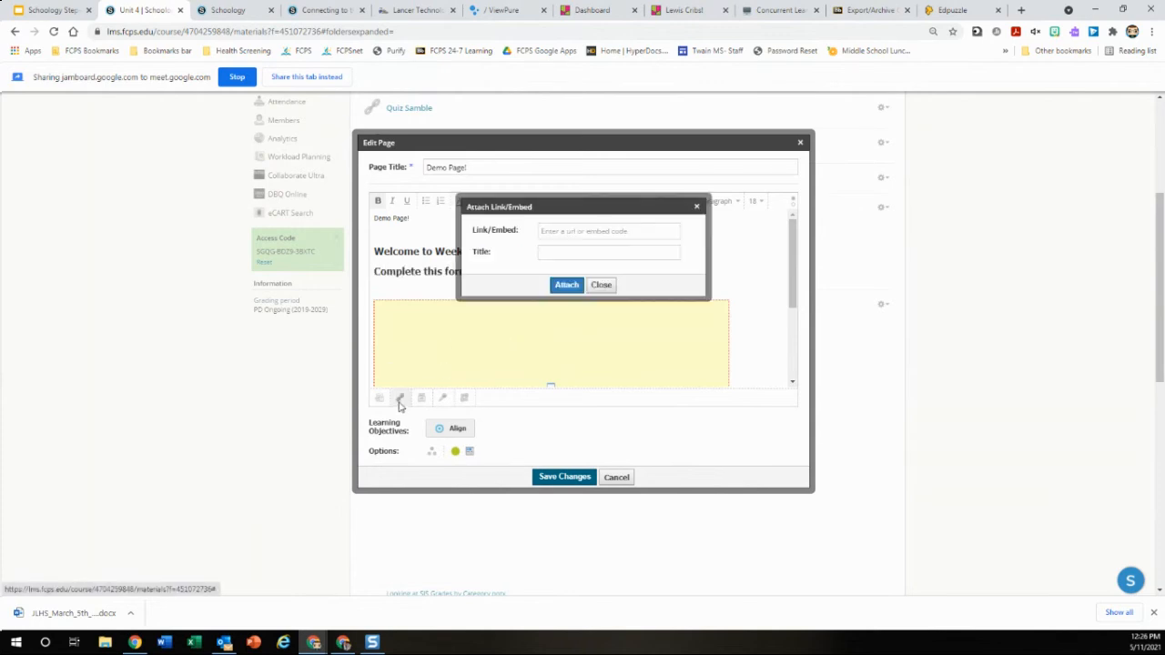
{"action": "left_click", "coordinate": [621, 227]}
{"action": "key", "text": "ctrl+v"}
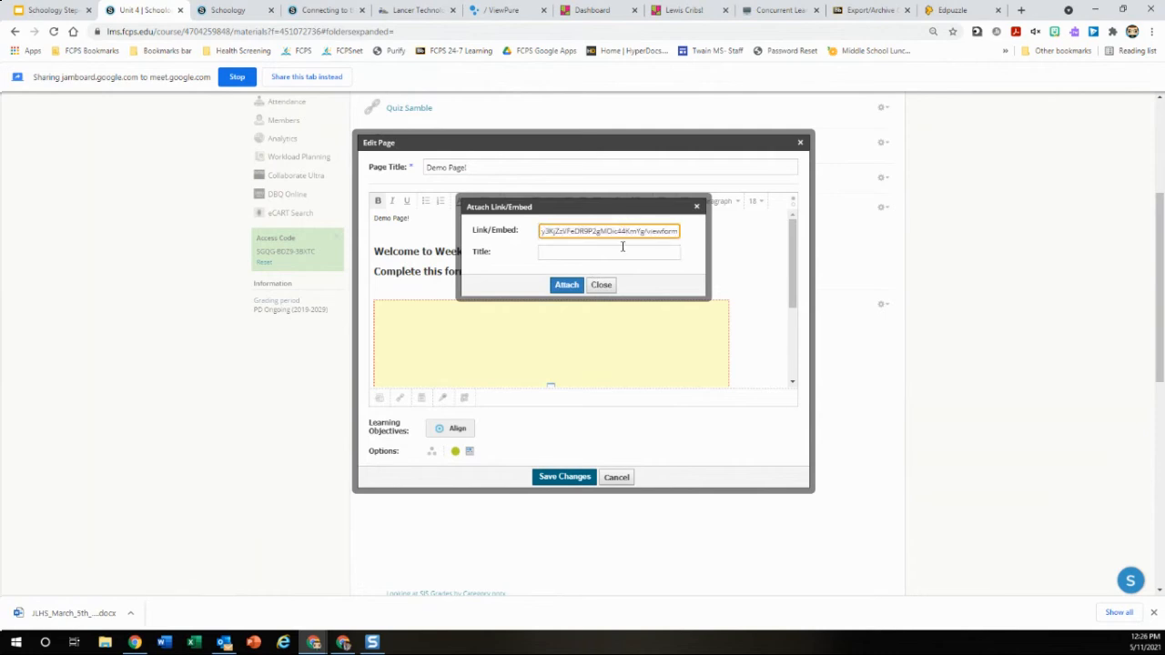
{"action": "left_click", "coordinate": [623, 247]}
{"action": "type", "text": "Google Form"}
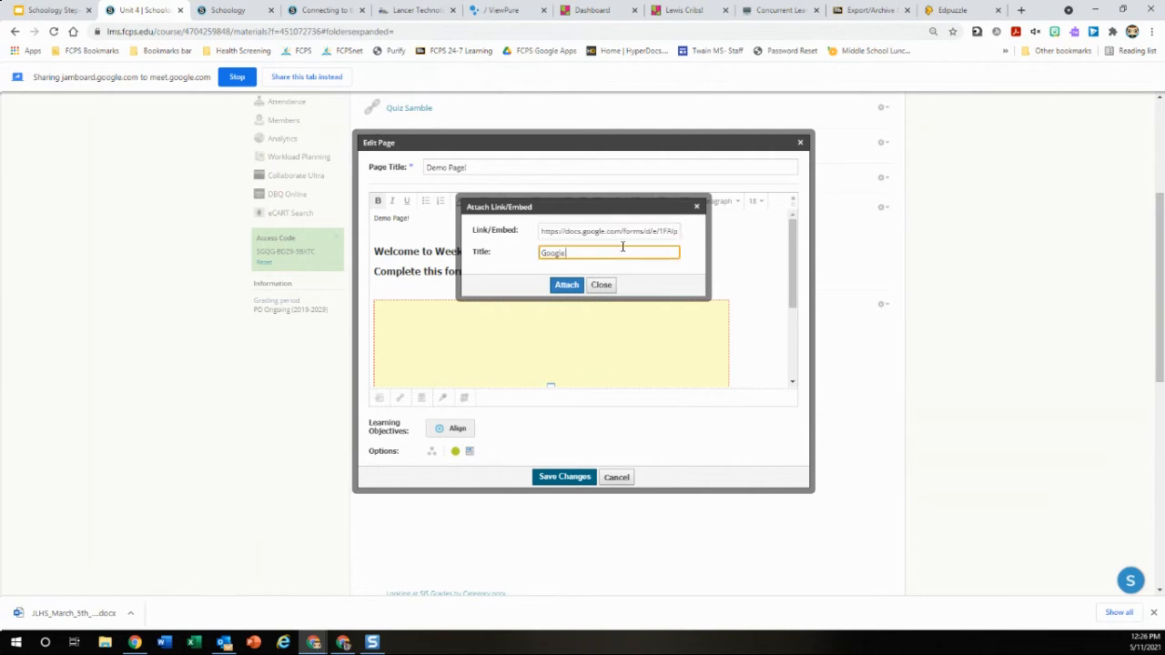
{"action": "left_click", "coordinate": [565, 285]}
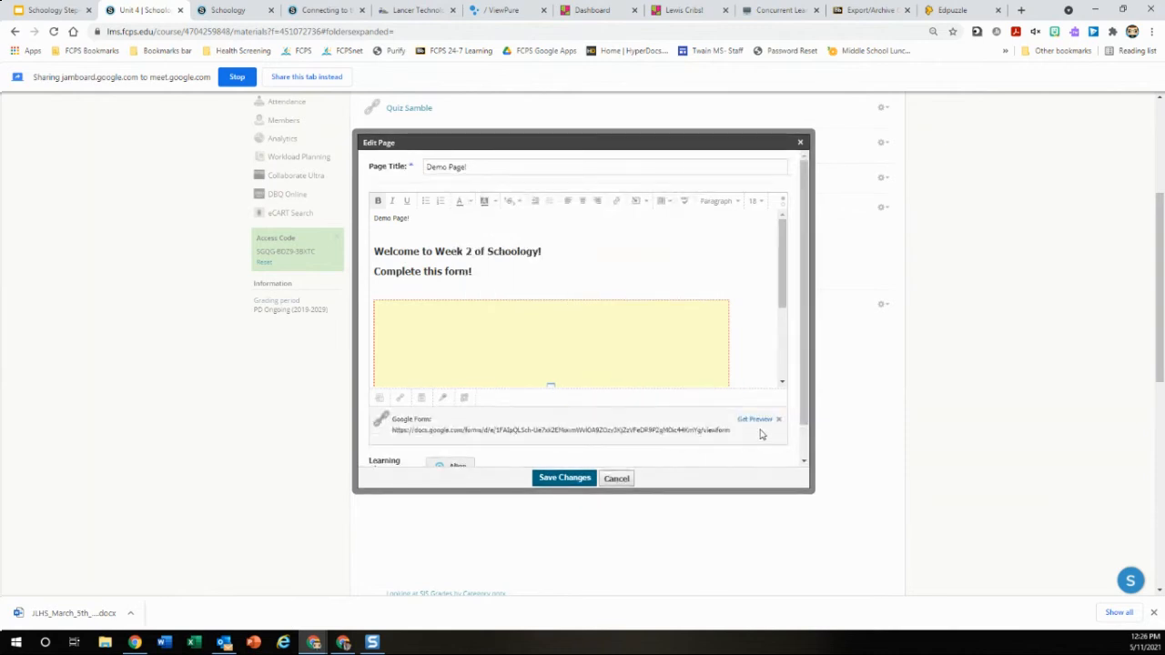
{"action": "left_click", "coordinate": [584, 477]}
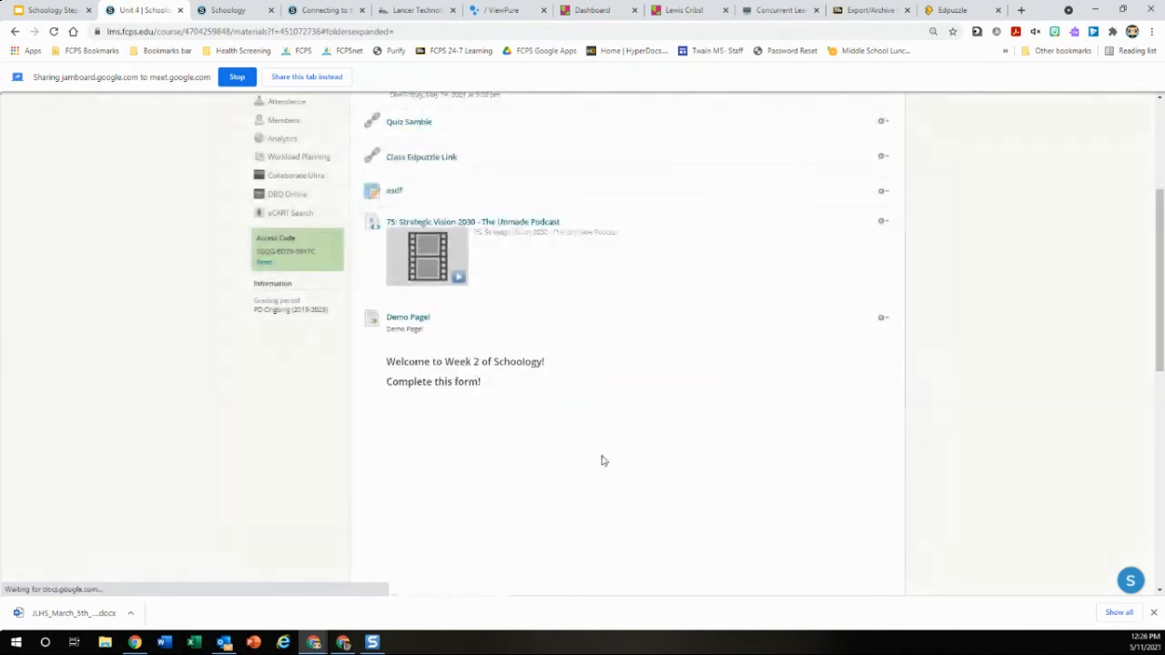
{"action": "scroll", "coordinate": [917, 441], "scroll_direction": "down", "scroll_amount": 3}
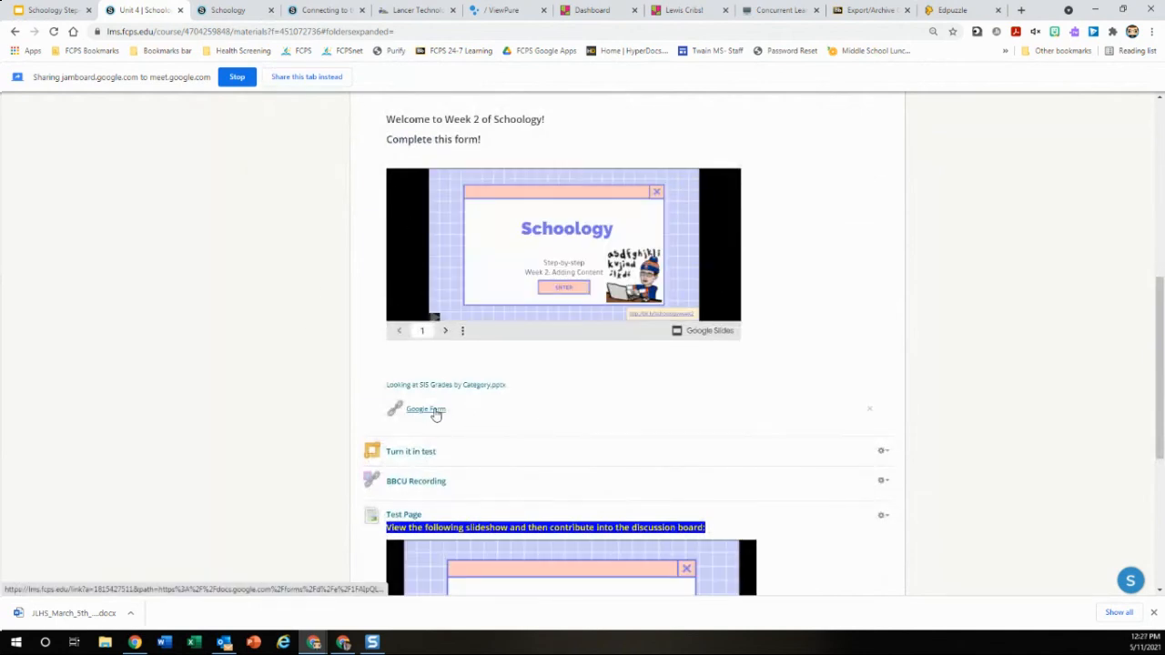
{"action": "scroll", "coordinate": [340, 413], "scroll_direction": "up", "scroll_amount": 3}
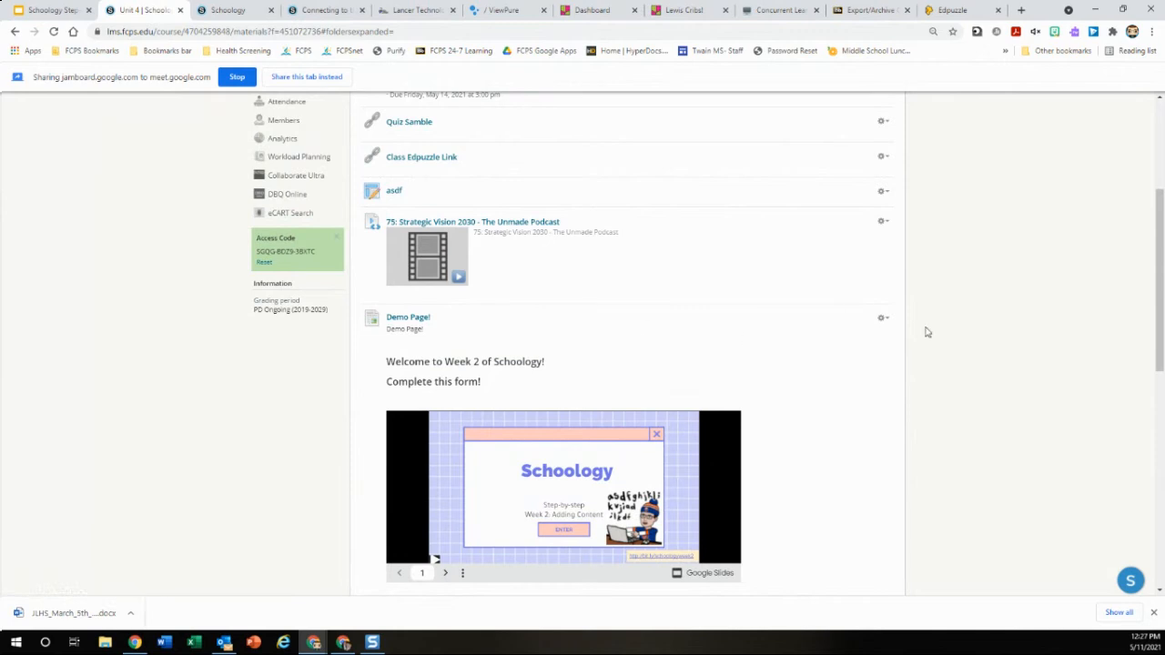
{"action": "scroll", "coordinate": [962, 468], "scroll_direction": "down", "scroll_amount": 2}
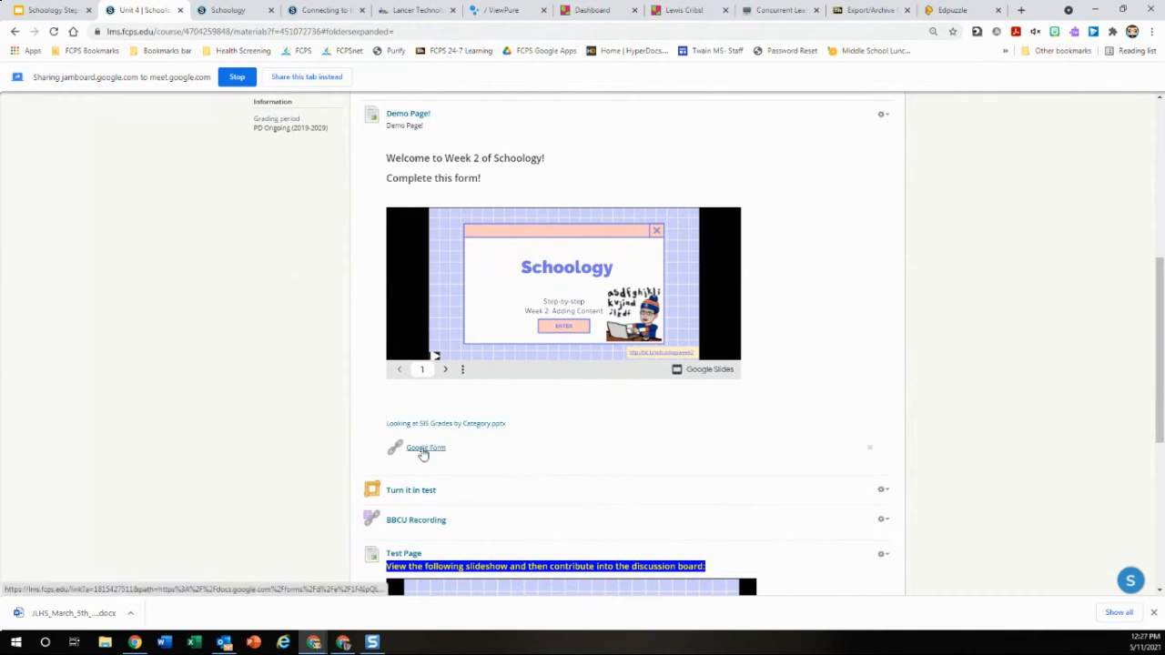
Open the Google Form attachment beneath Demo Page! to check it, close the form, and return to the start of the Unit 4 materials
{"action": "left_click", "coordinate": [421, 449]}
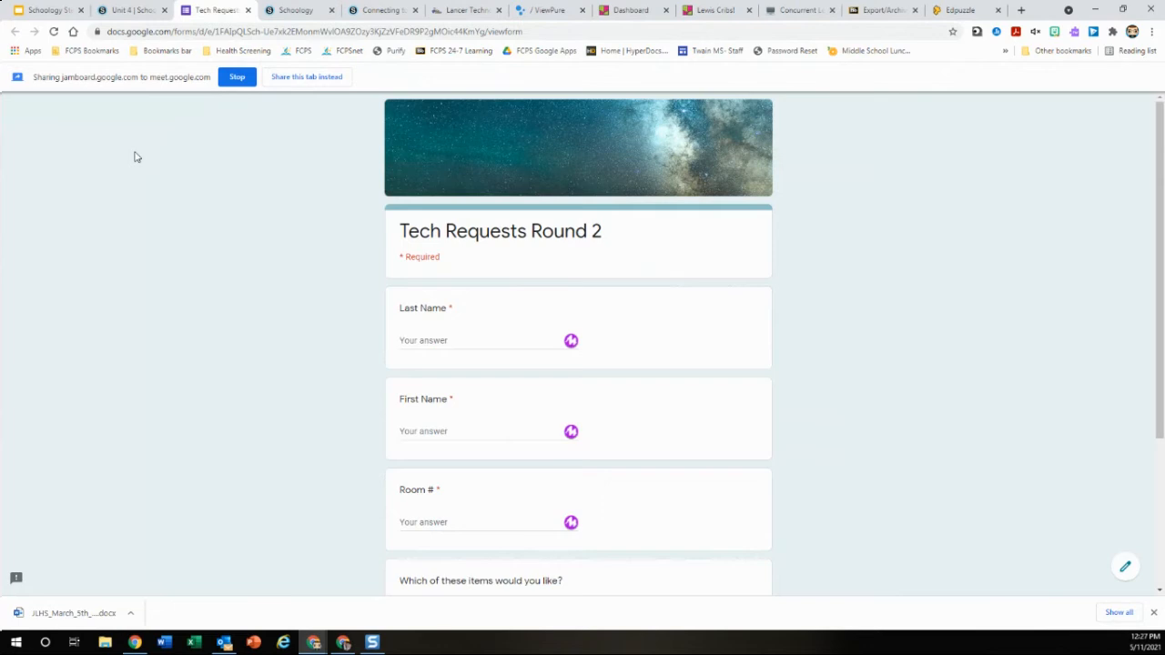
{"action": "left_click", "coordinate": [248, 11]}
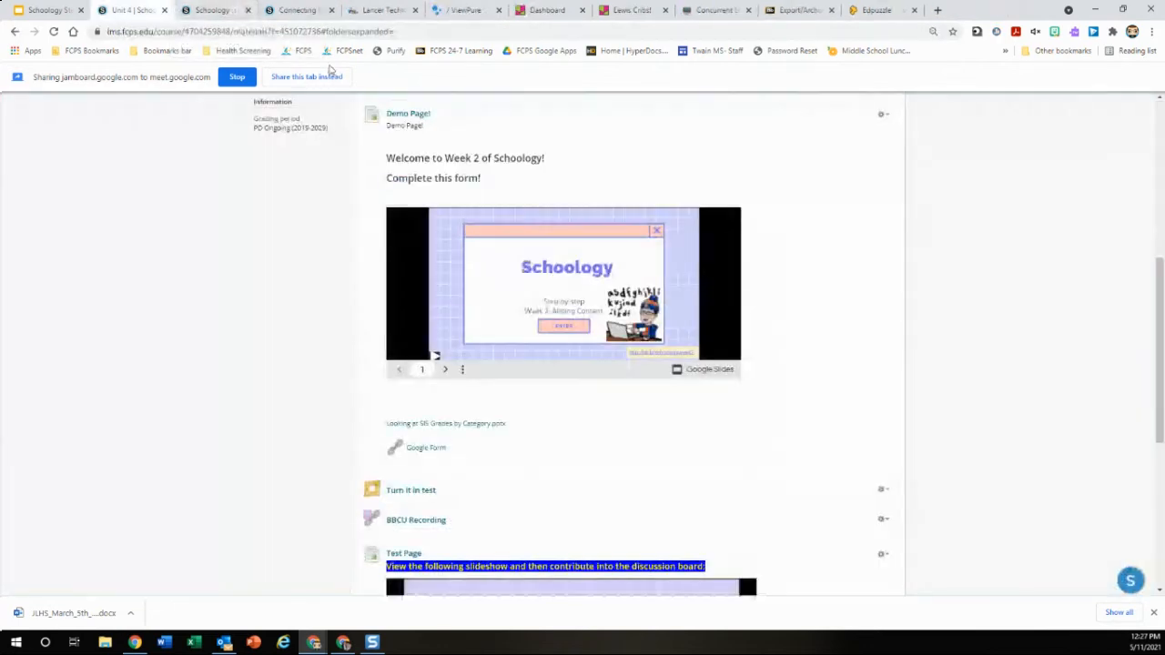
{"action": "scroll", "coordinate": [145, 368], "scroll_direction": "up", "scroll_amount": 3}
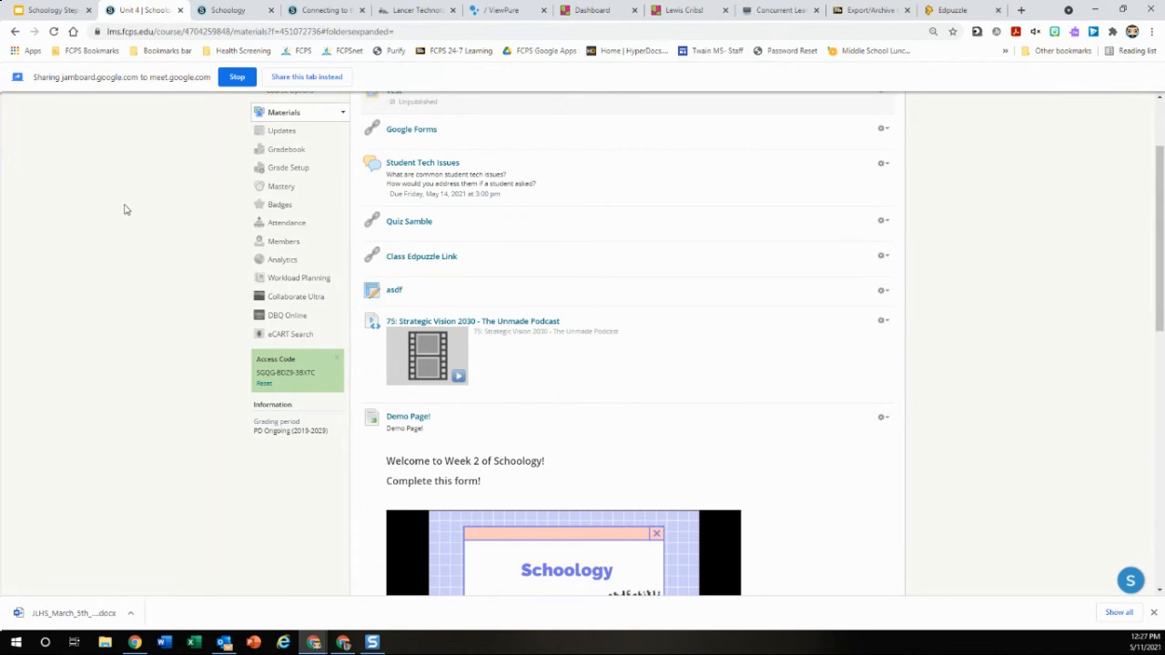
{"action": "scroll", "coordinate": [130, 239], "scroll_direction": "down", "scroll_amount": 2}
{"action": "scroll", "coordinate": [128, 240], "scroll_direction": "up", "scroll_amount": 4}
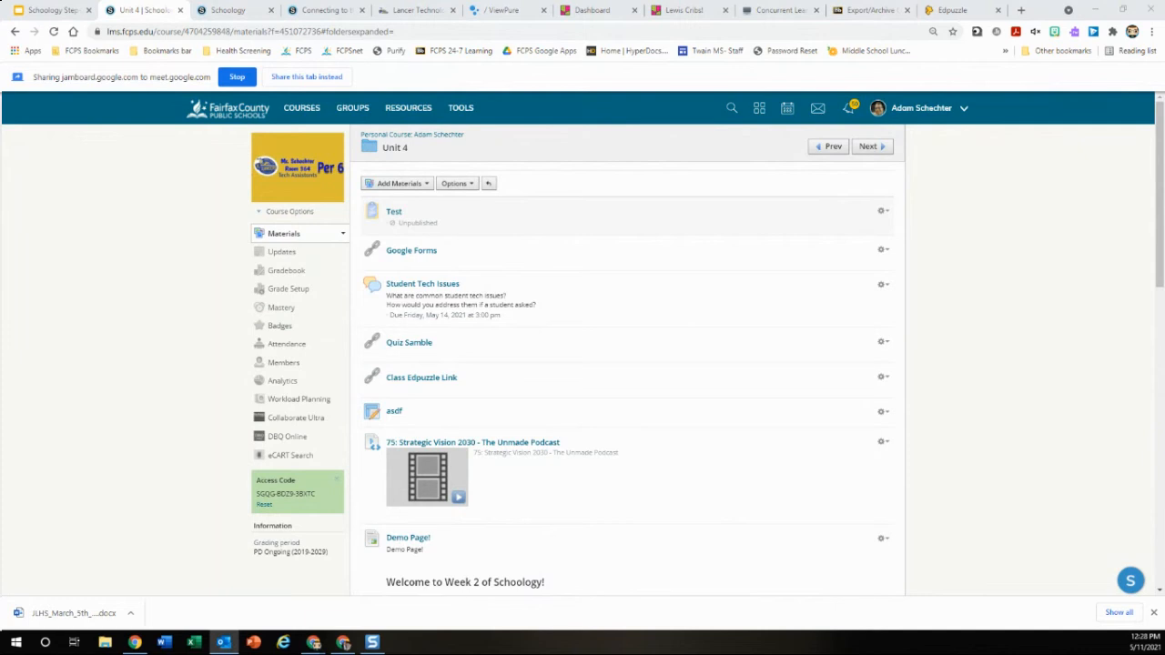
{"action": "left_click", "coordinate": [145, 311]}
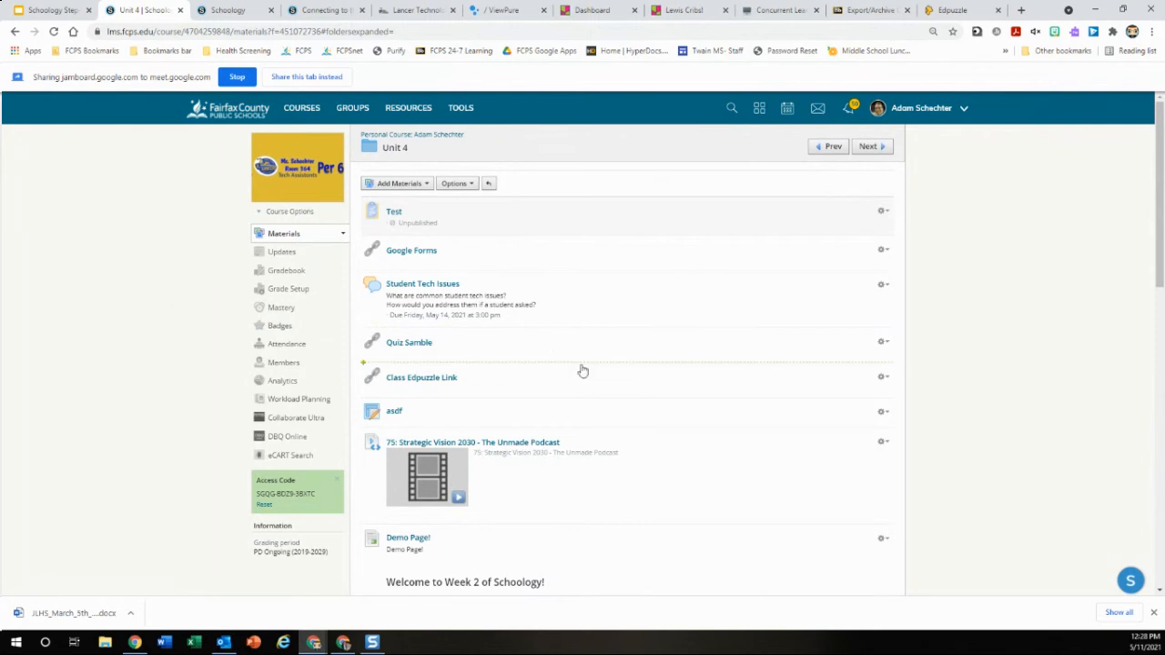
Return to the Schoology slideshow and advance past the "Using Google" section title to the "Google in Schoology" slide
{"action": "left_click", "coordinate": [36, 11]}
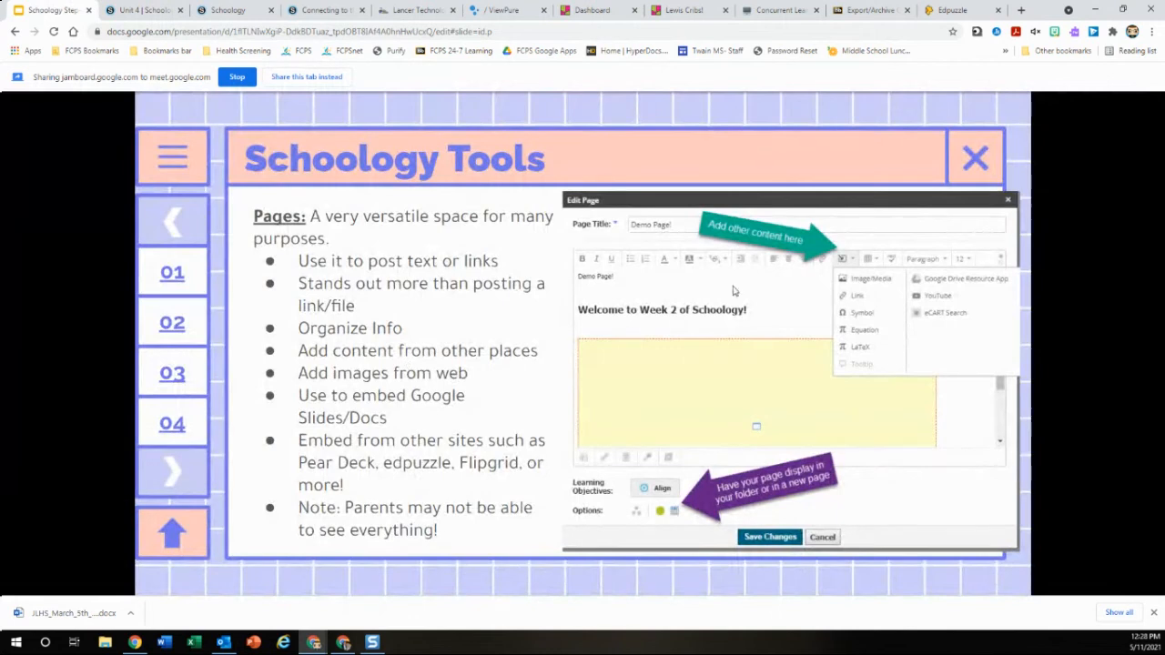
{"action": "left_click", "coordinate": [574, 382]}
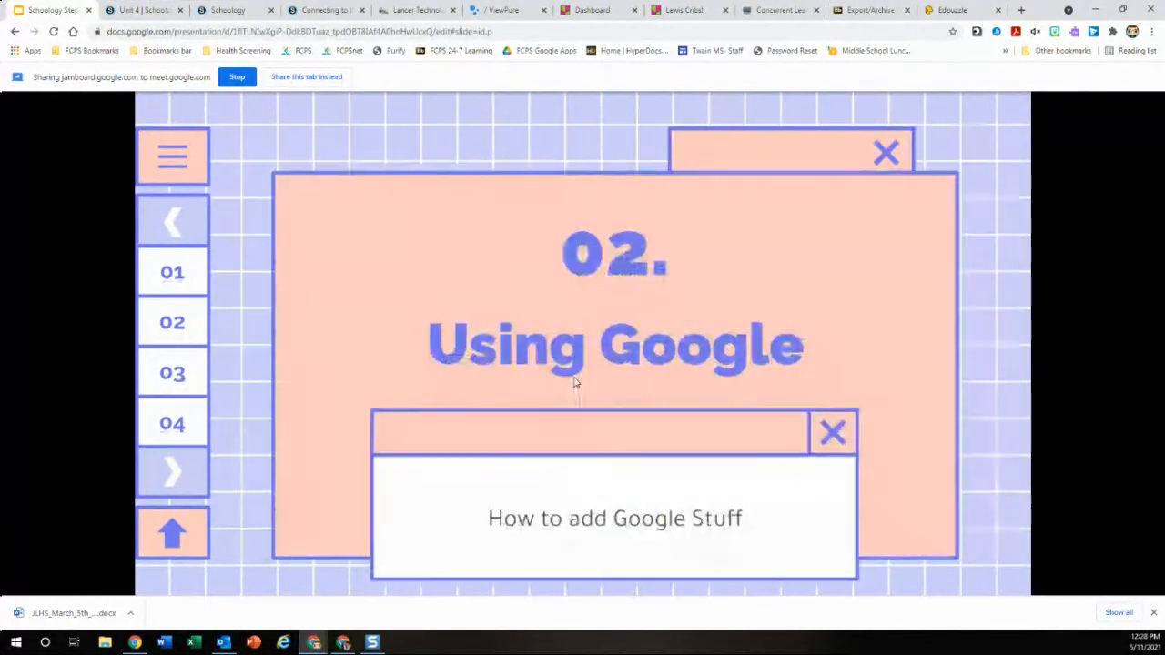
{"action": "left_click", "coordinate": [376, 382]}
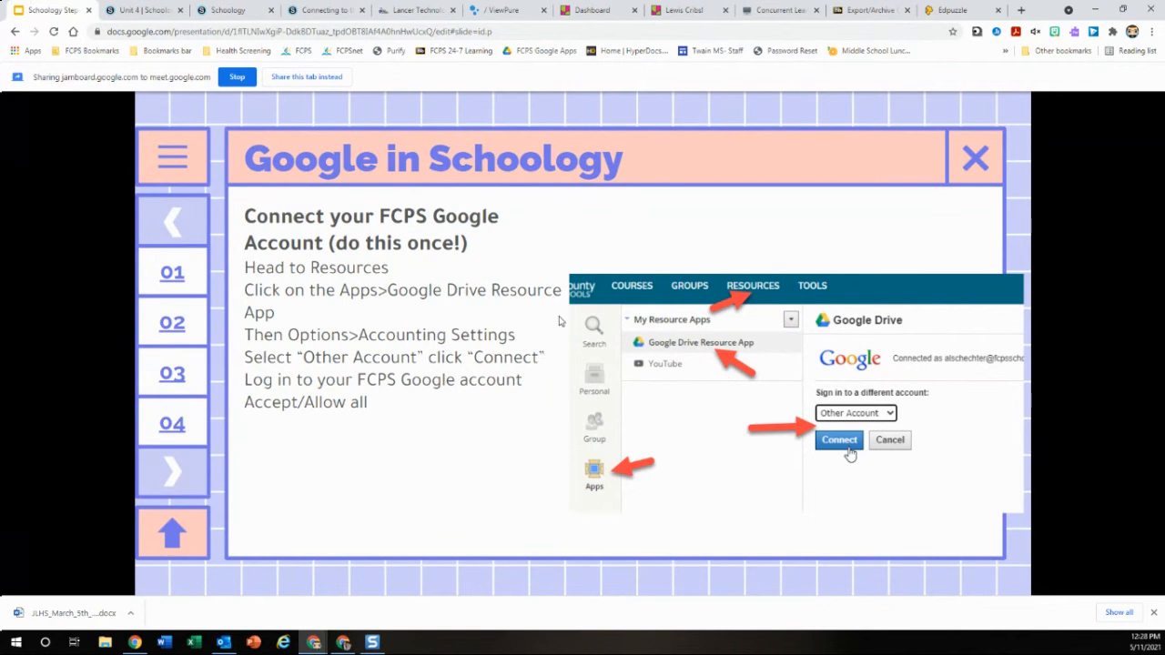
Start an import from resources into the Unit 4 folder and open the Google Drive Resource App as the source
{"action": "left_click", "coordinate": [144, 10]}
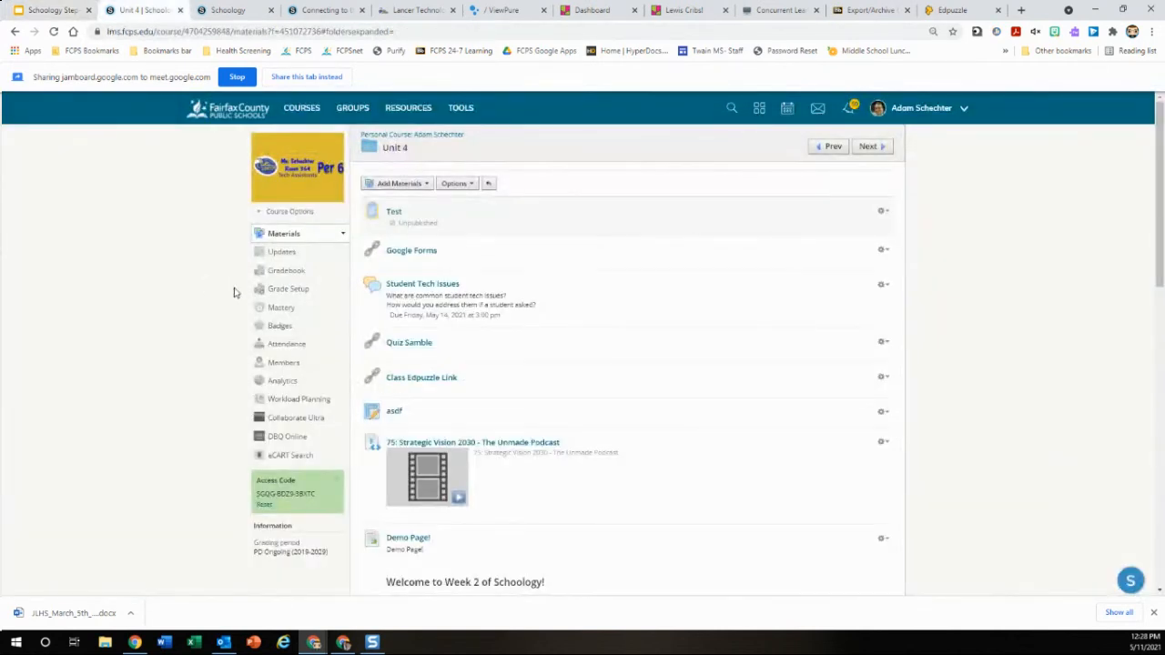
{"action": "left_click", "coordinate": [422, 187]}
{"action": "scroll", "coordinate": [430, 305], "scroll_direction": "down", "scroll_amount": 1}
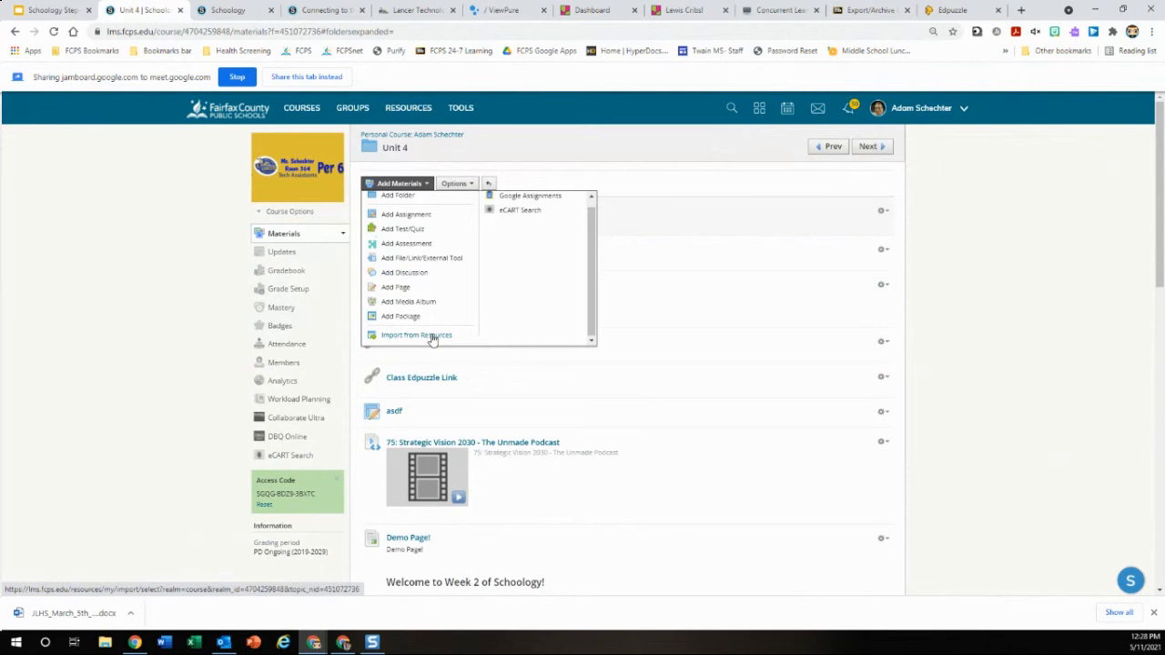
{"action": "left_click", "coordinate": [433, 337]}
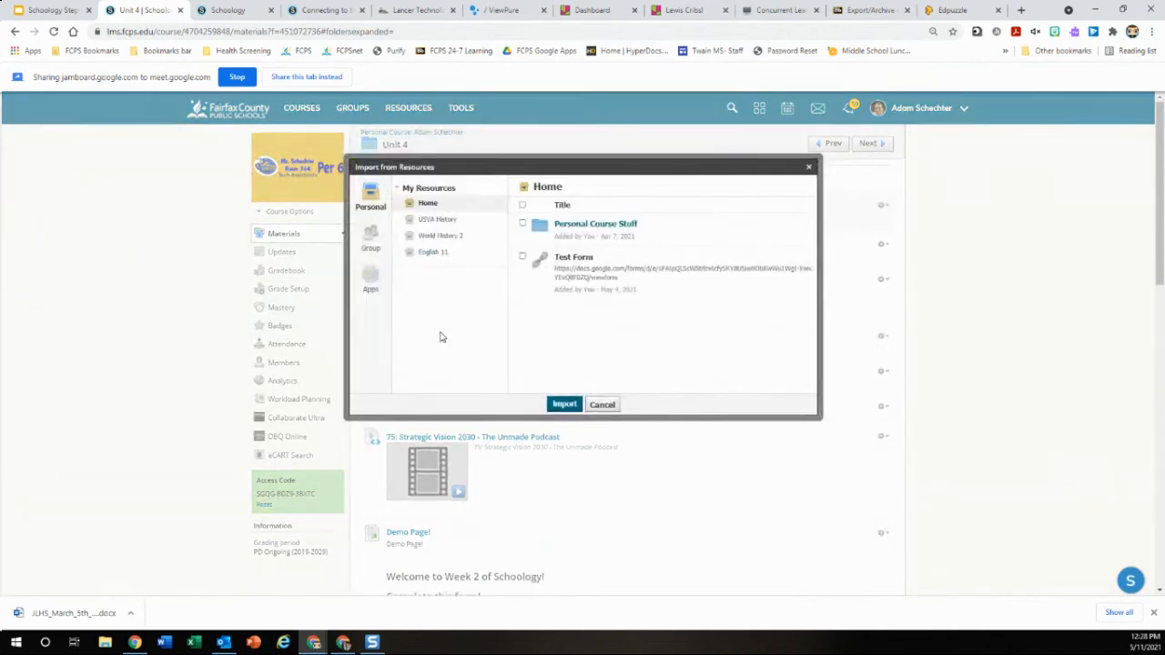
{"action": "left_click", "coordinate": [372, 284]}
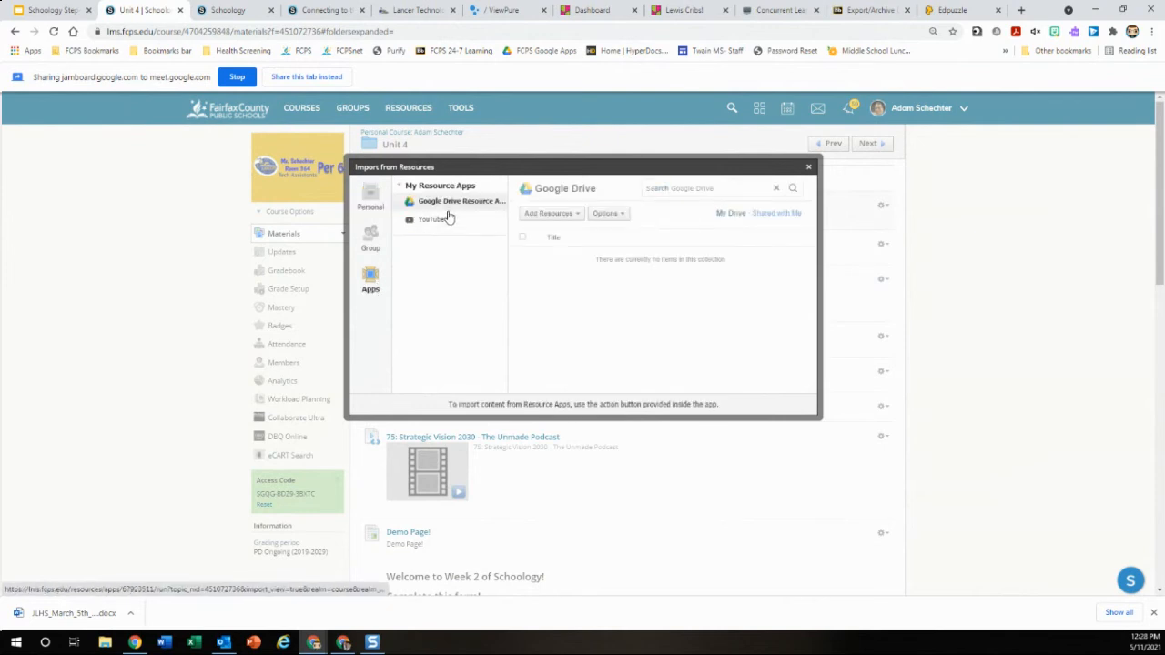
{"action": "left_click", "coordinate": [502, 208]}
Search Google Drive for "syllabus" and import Tech Assistant Syllabus into Unit 4 as a file
{"action": "left_click", "coordinate": [720, 189]}
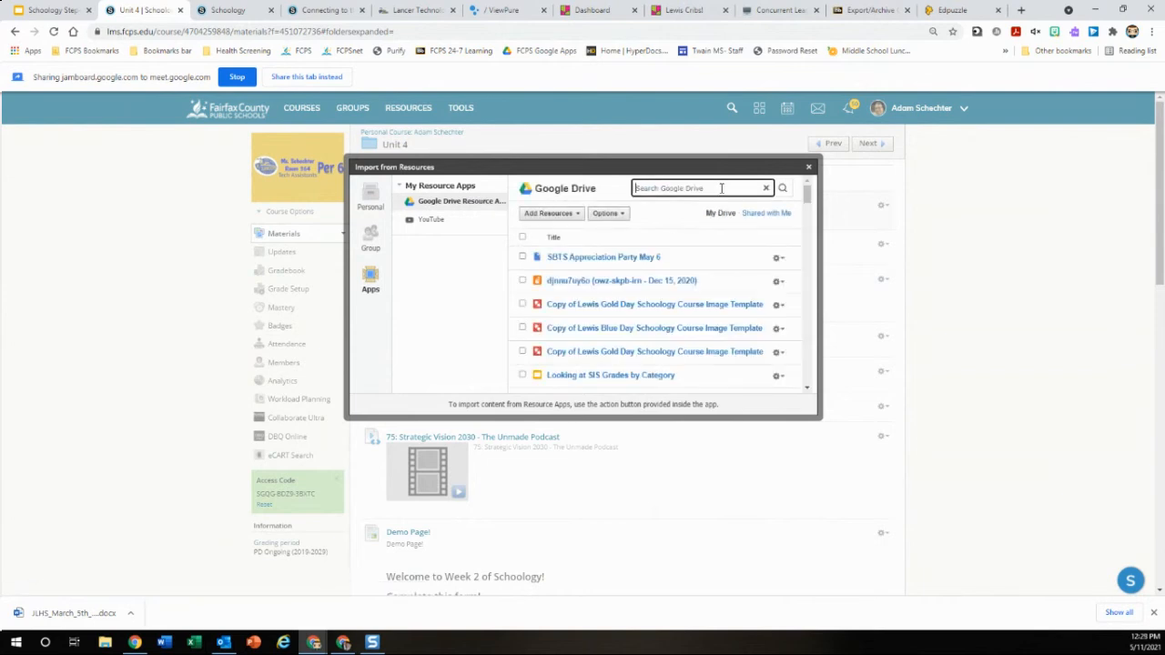
{"action": "type", "text": "syllabus"}
{"action": "key", "text": "Return"}
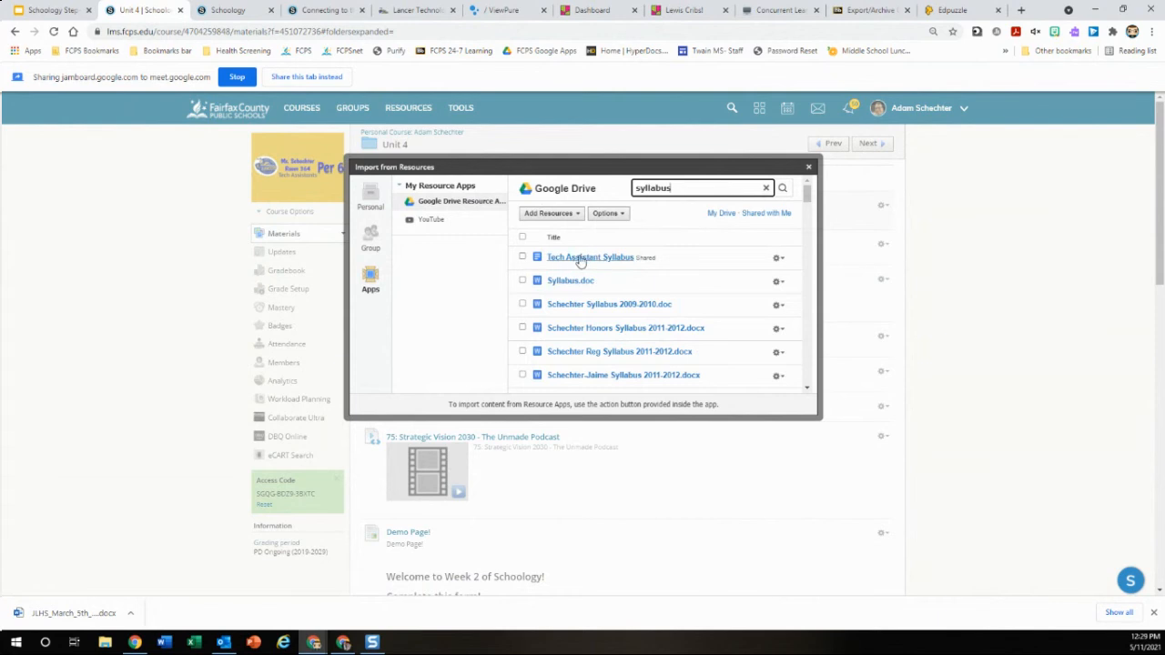
{"action": "left_click", "coordinate": [523, 259]}
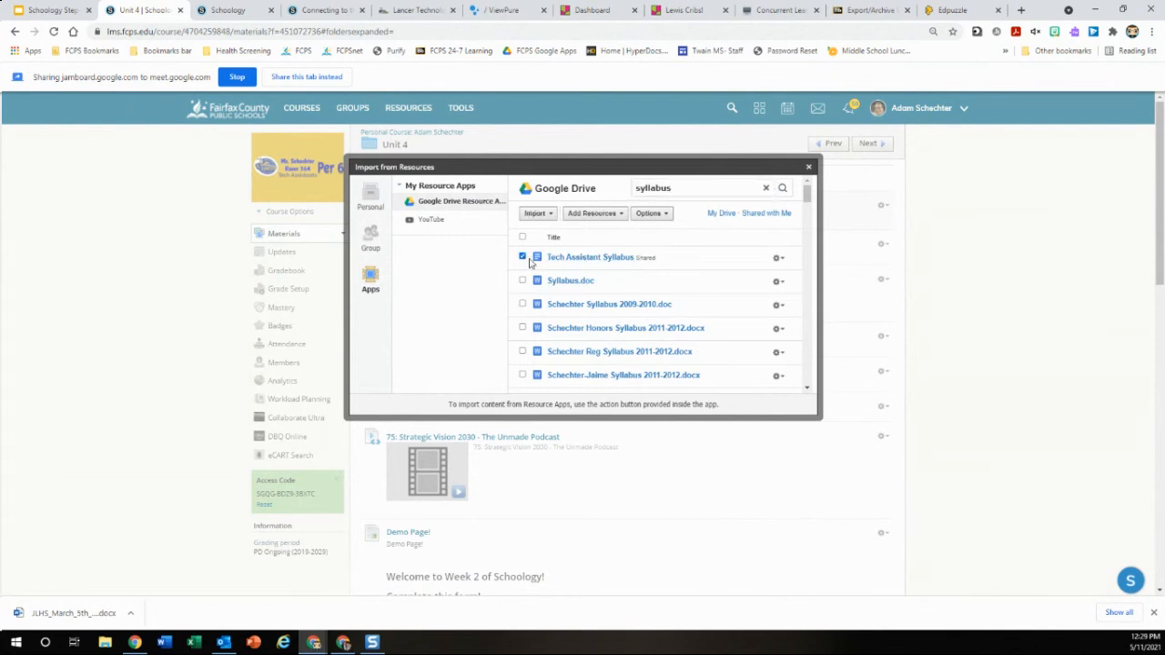
{"action": "left_click", "coordinate": [552, 217]}
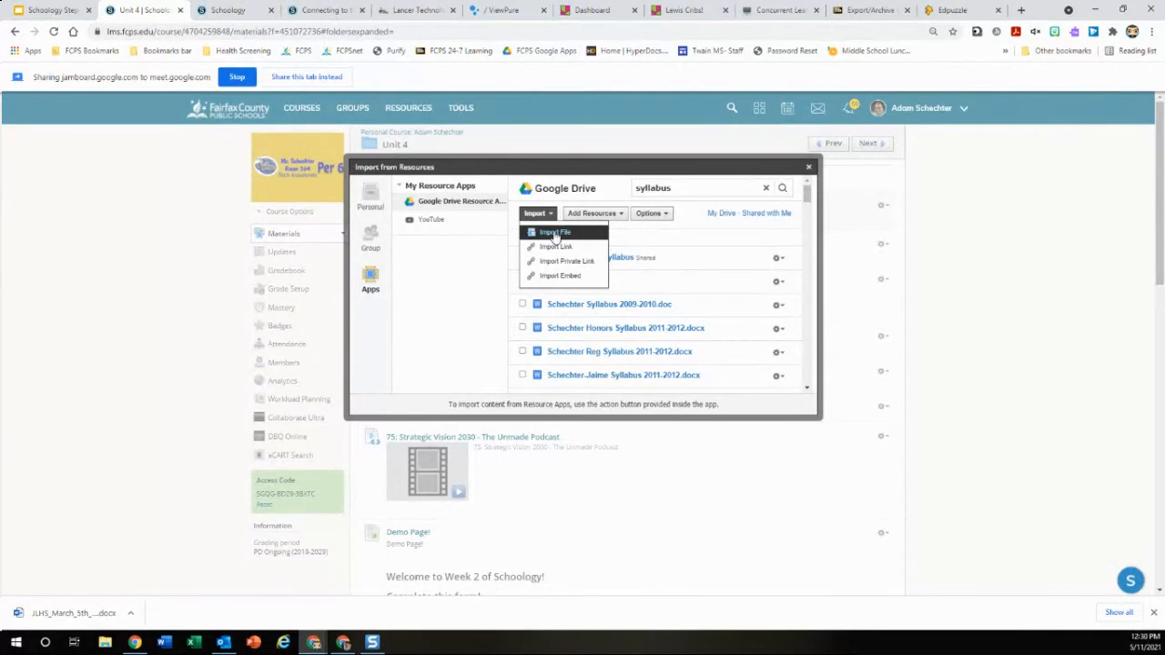
{"action": "left_click", "coordinate": [568, 234]}
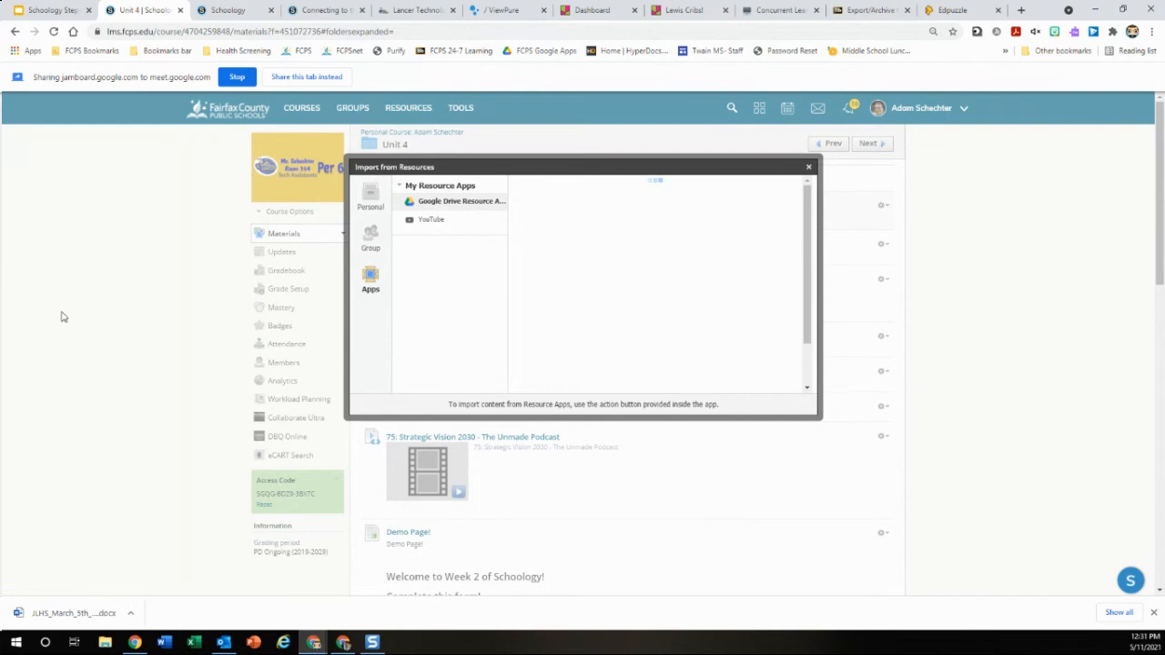
Open the Tech Assistants personal course in the discussion's browser tab and display Tech Assistant Syllabus from its "Course Information - Start Here!" folder
{"action": "left_click", "coordinate": [235, 11]}
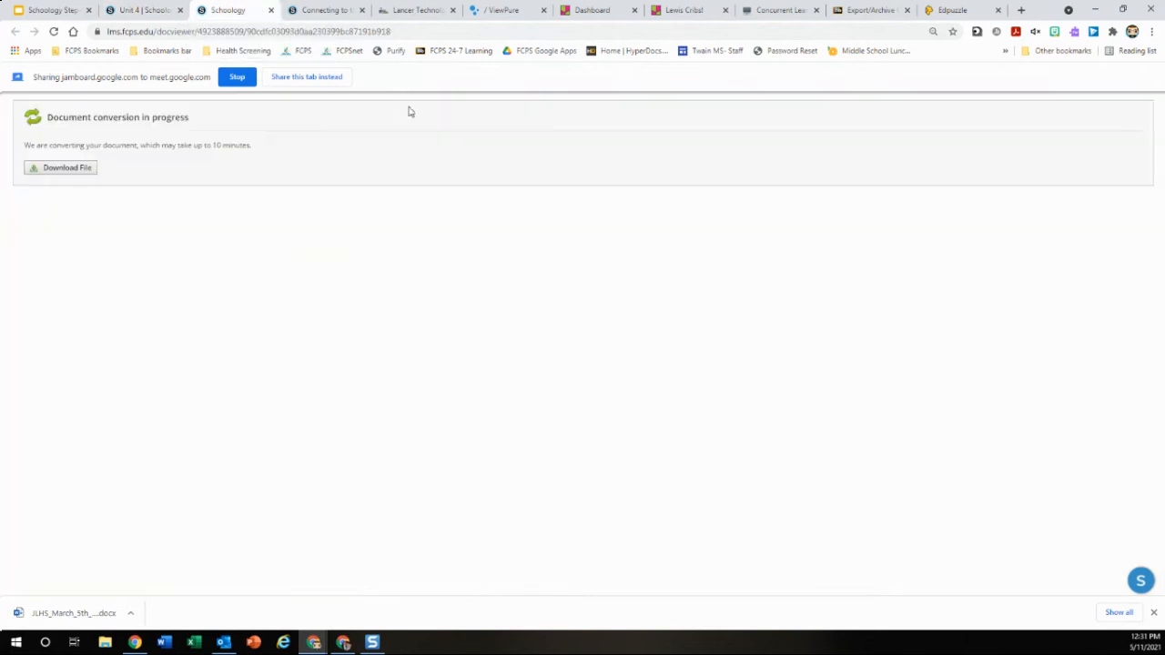
{"action": "left_click", "coordinate": [319, 10]}
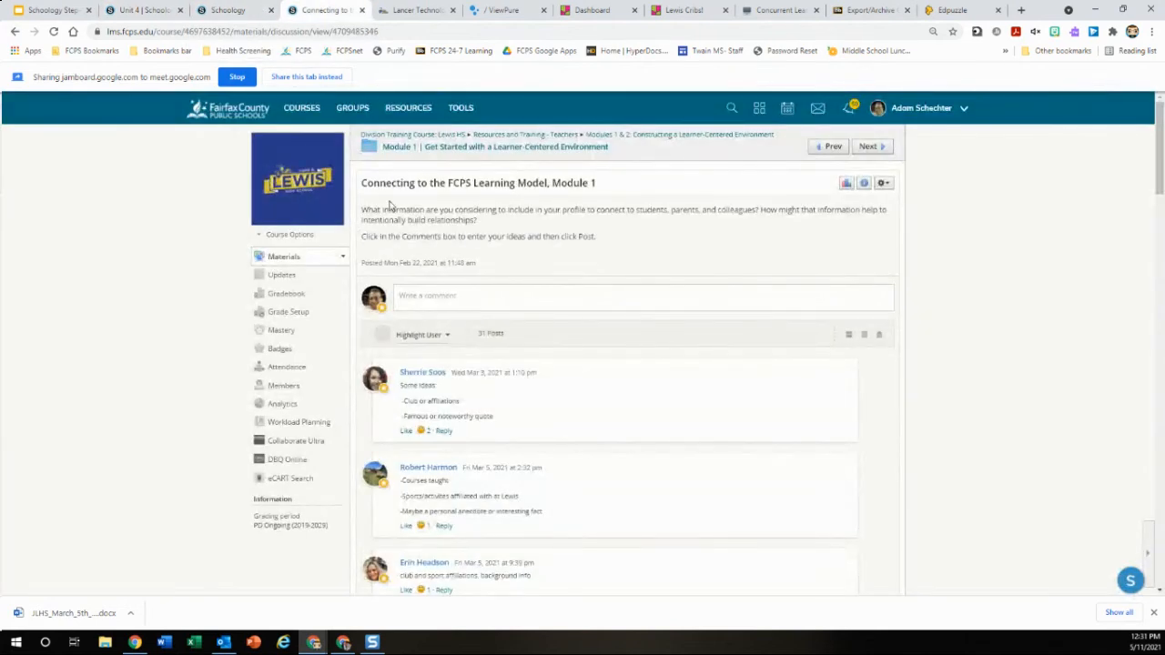
{"action": "left_click", "coordinate": [305, 110]}
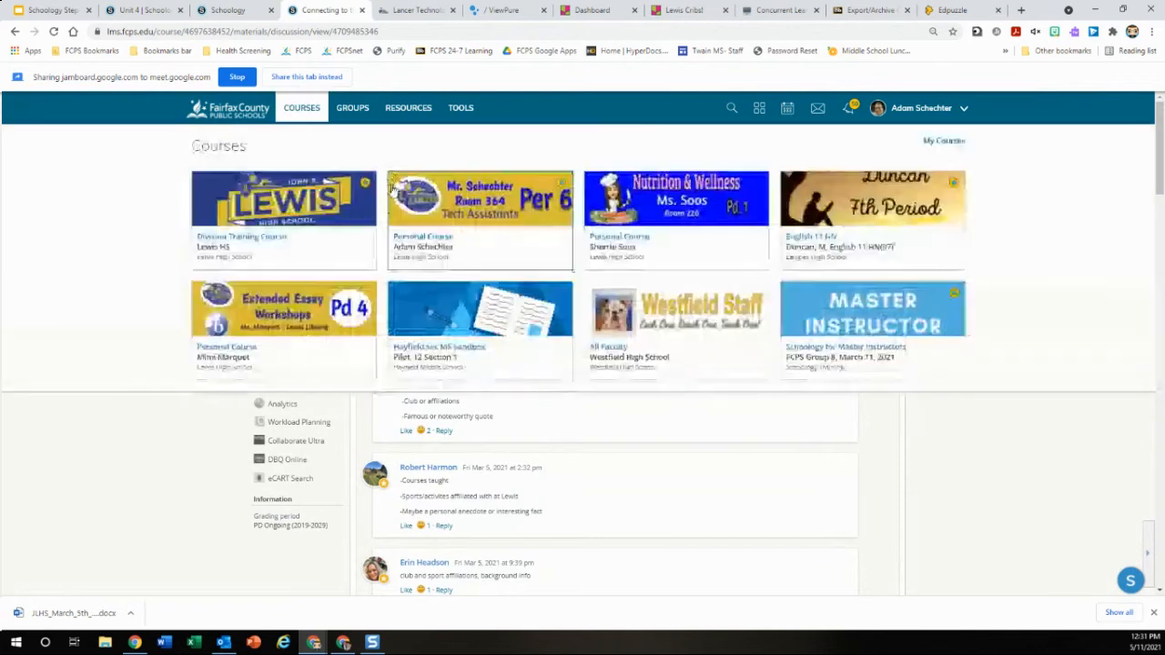
{"action": "left_click", "coordinate": [542, 224]}
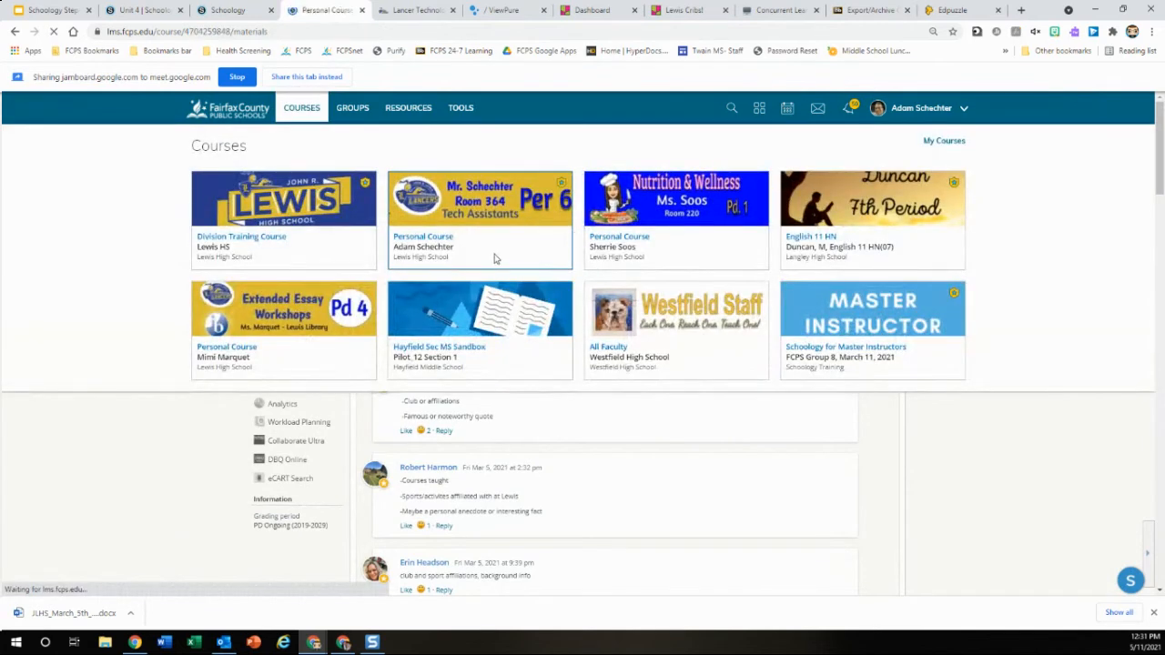
{"action": "left_click", "coordinate": [477, 215]}
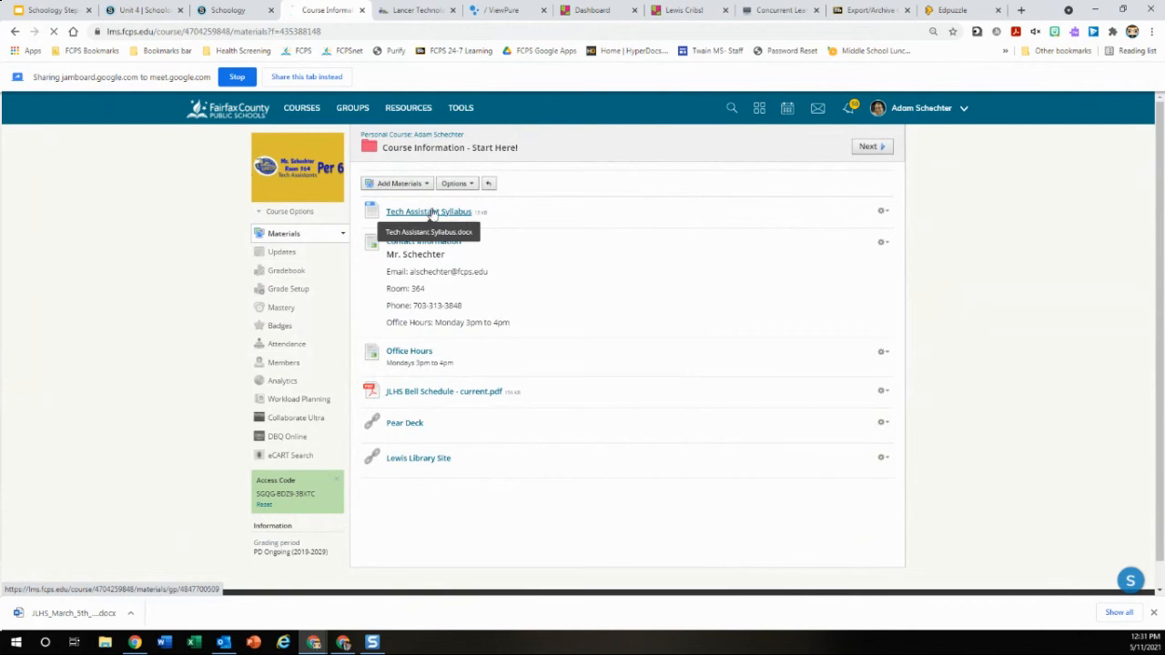
{"action": "left_click", "coordinate": [427, 212]}
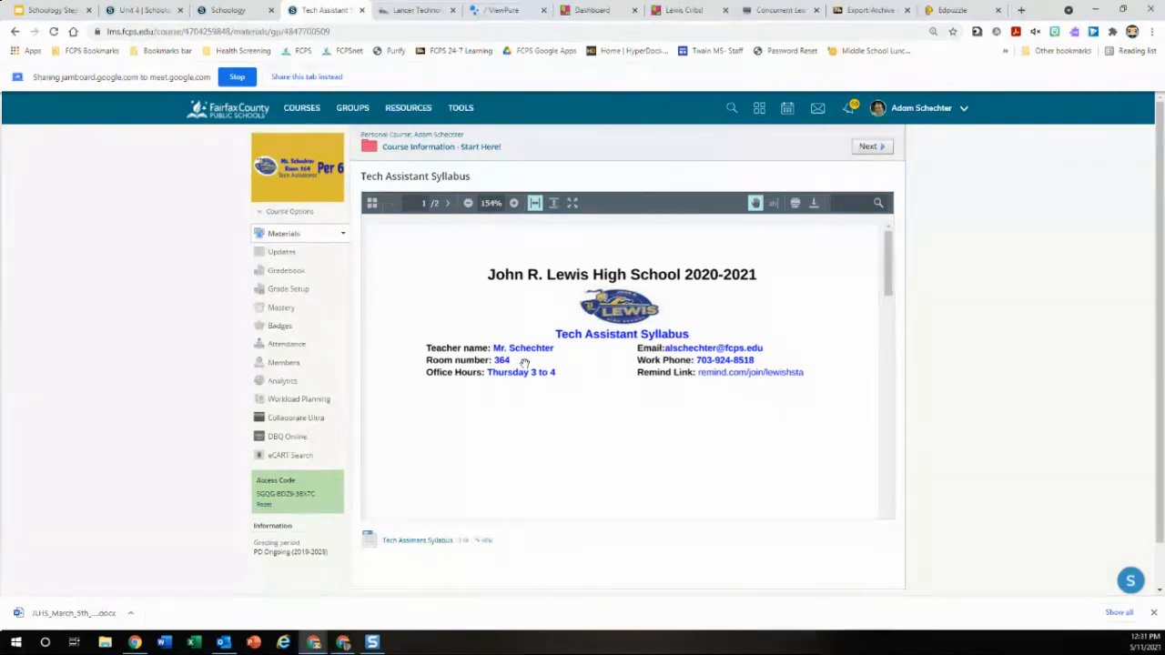
Examine both pages of the embedded Tech Assistant Syllabus, from the teacher details through the classroom expectations, and return to its first page
{"action": "scroll", "coordinate": [600, 381], "scroll_direction": "down", "scroll_amount": 3}
{"action": "scroll", "coordinate": [600, 381], "scroll_direction": "down", "scroll_amount": 10}
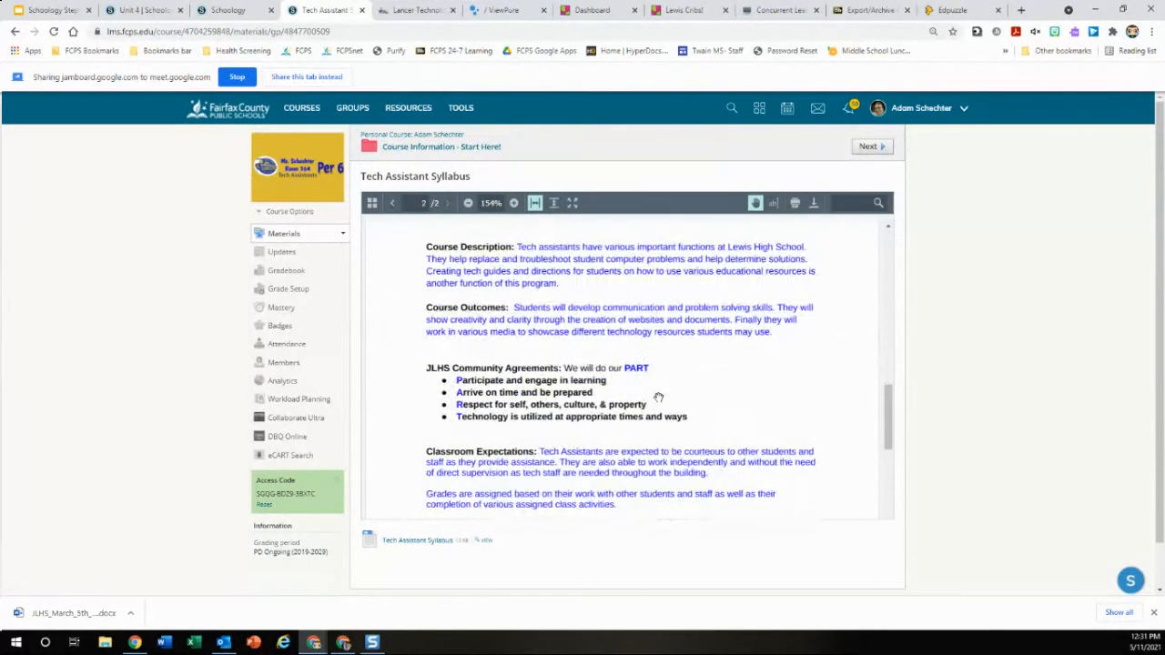
{"action": "scroll", "coordinate": [658, 398], "scroll_direction": "down", "scroll_amount": 3}
{"action": "scroll", "coordinate": [658, 398], "scroll_direction": "up", "scroll_amount": 10}
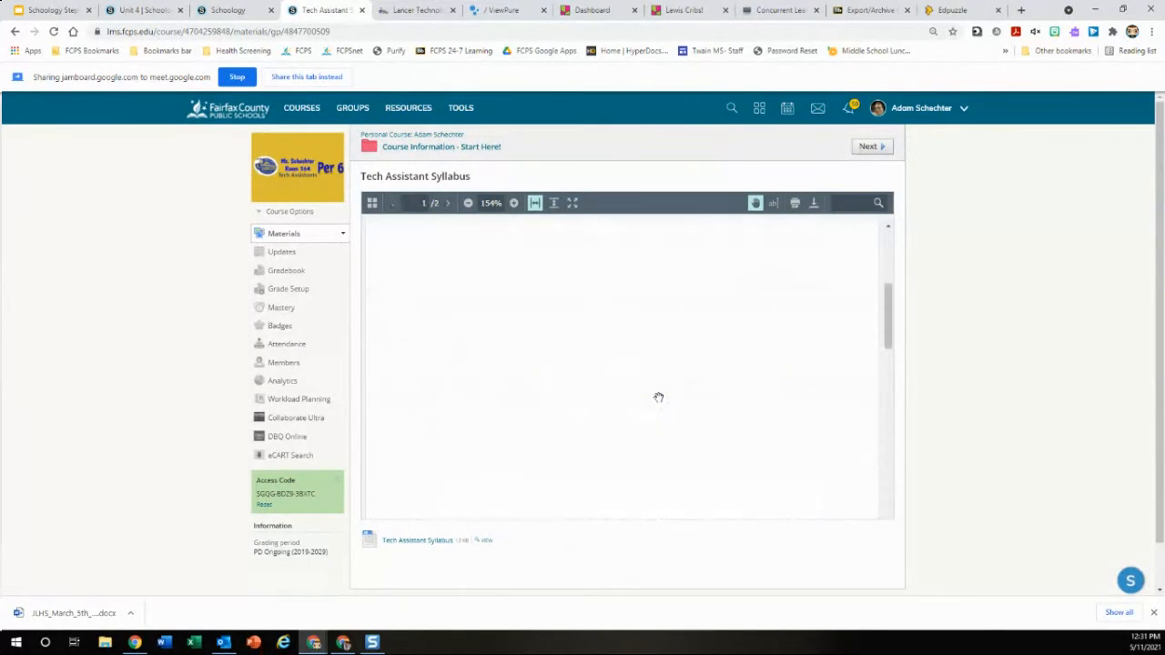
{"action": "scroll", "coordinate": [658, 398], "scroll_direction": "up", "scroll_amount": 5}
{"action": "scroll", "coordinate": [658, 398], "scroll_direction": "down", "scroll_amount": 10}
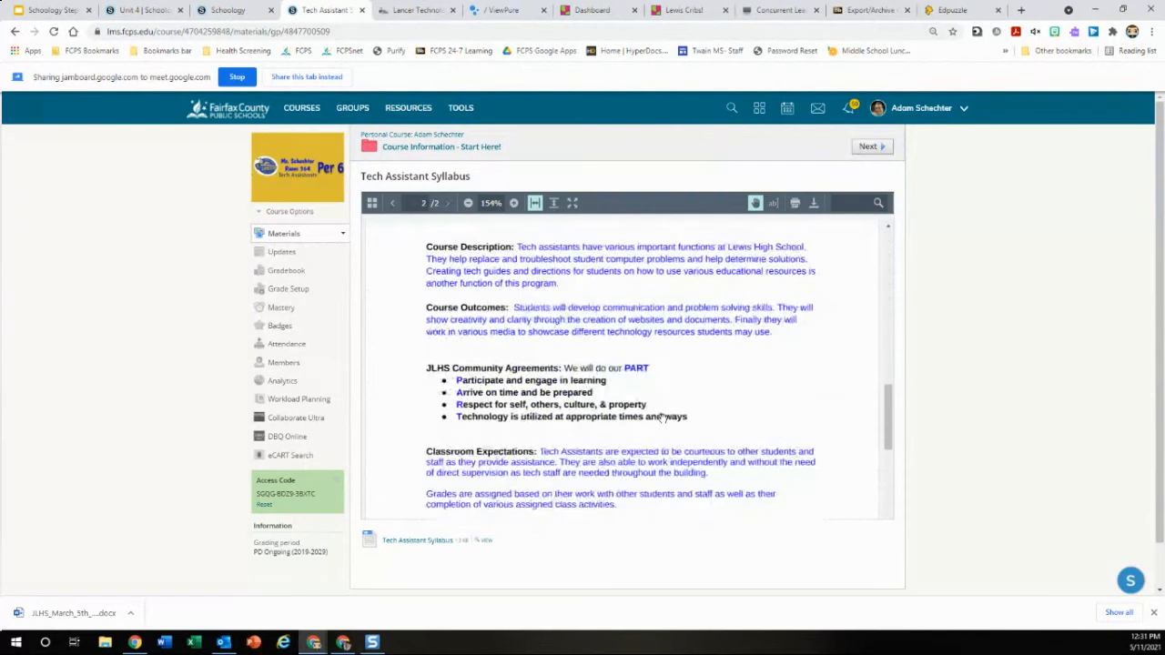
{"action": "scroll", "coordinate": [663, 416], "scroll_direction": "up", "scroll_amount": 5}
{"action": "scroll", "coordinate": [664, 417], "scroll_direction": "down", "scroll_amount": 3}
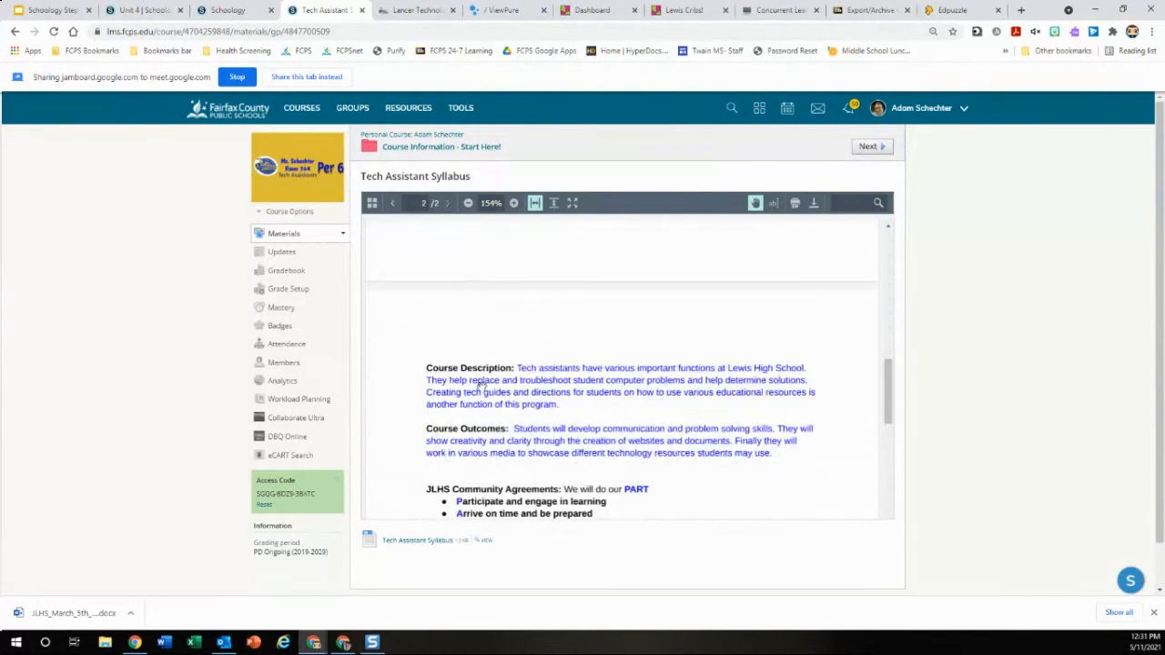
{"action": "scroll", "coordinate": [546, 409], "scroll_direction": "up", "scroll_amount": 10}
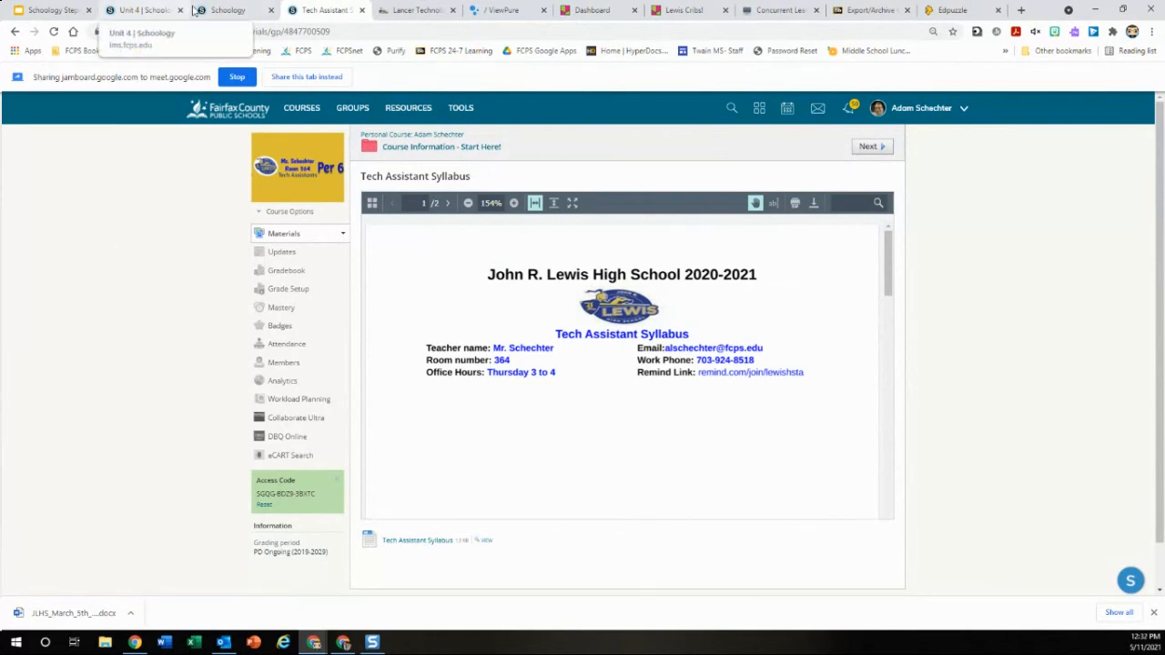
Return to the Unit 4 import dialog, import Rededication Video Log from Google Drive as a private link, and close the dialog
{"action": "left_click", "coordinate": [148, 10]}
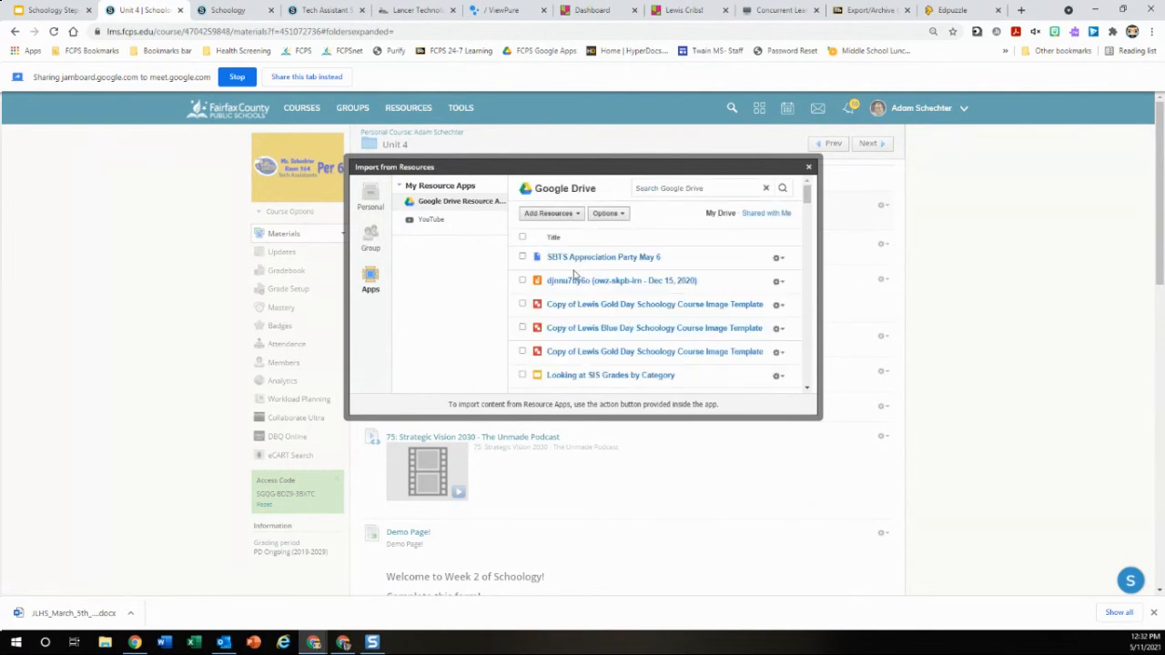
{"action": "scroll", "coordinate": [600, 327], "scroll_direction": "down", "scroll_amount": 2}
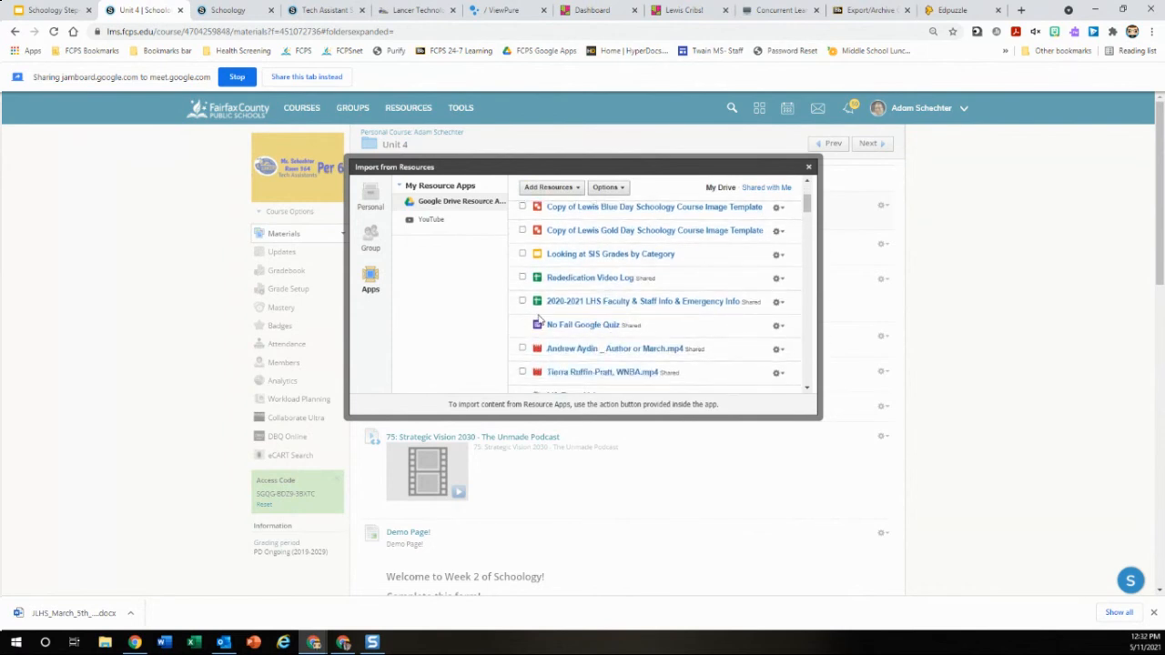
{"action": "scroll", "coordinate": [543, 320], "scroll_direction": "down", "scroll_amount": 2}
{"action": "scroll", "coordinate": [542, 321], "scroll_direction": "up", "scroll_amount": 2}
{"action": "left_click", "coordinate": [522, 278]}
{"action": "left_click", "coordinate": [536, 188]}
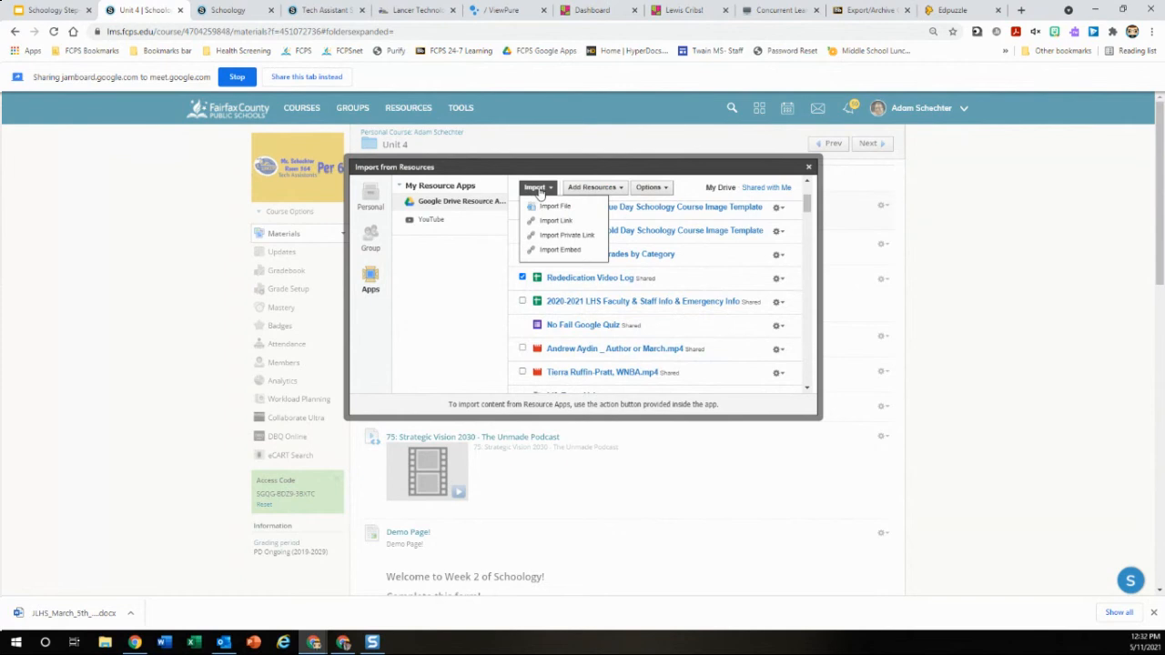
{"action": "left_click", "coordinate": [562, 236]}
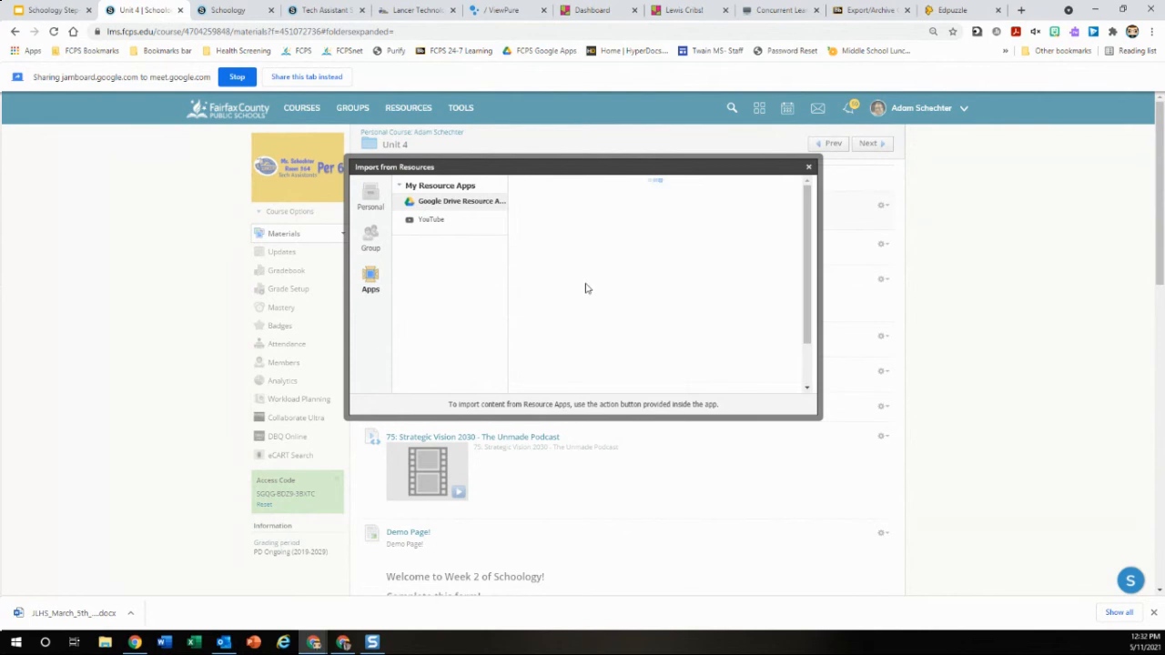
{"action": "left_click", "coordinate": [807, 168]}
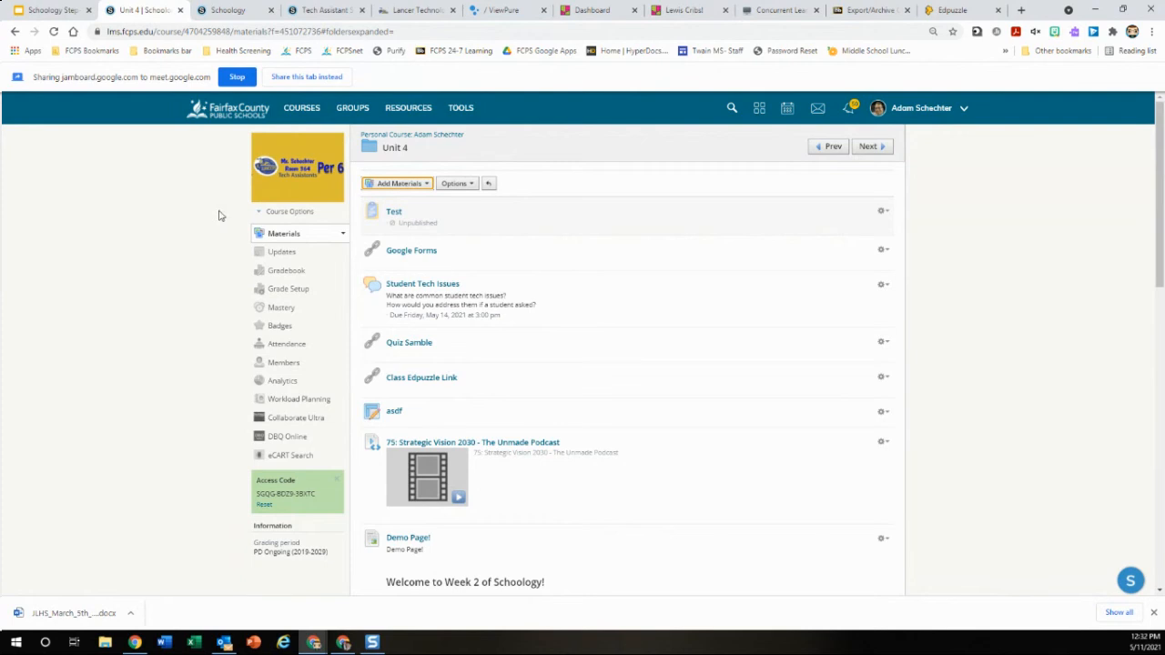
Go back to the slideshow and advance through "Adding Google From Course" to the "03. Adding your Stuff" section title
{"action": "left_click", "coordinate": [428, 189]}
{"action": "left_click", "coordinate": [37, 10]}
{"action": "left_click", "coordinate": [451, 303]}
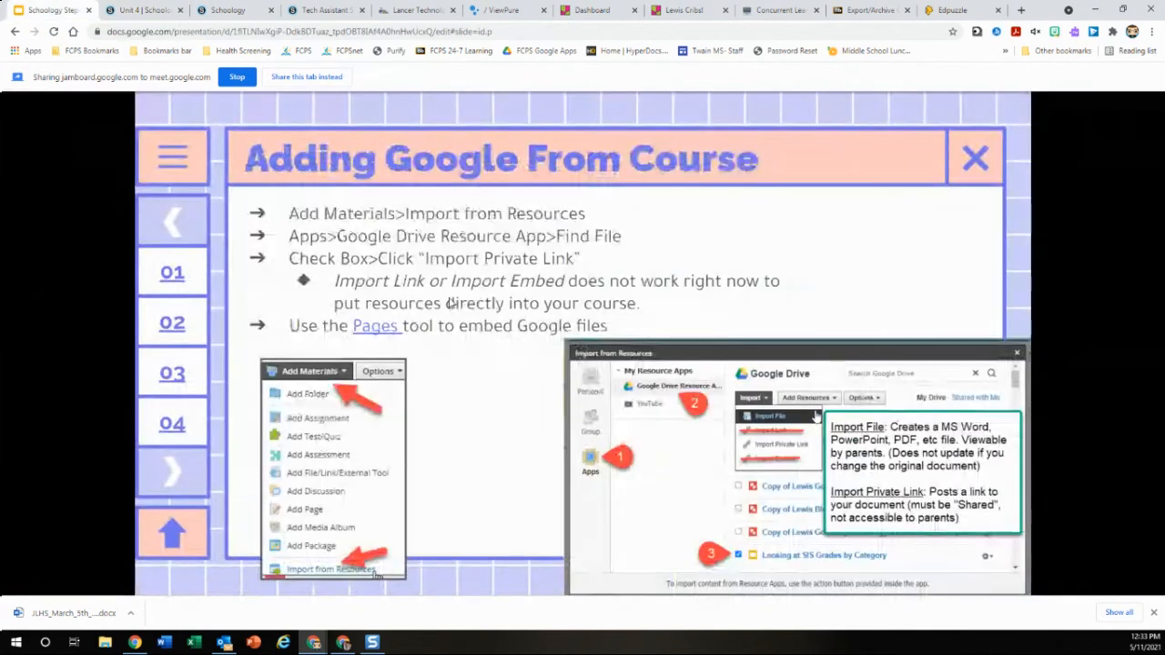
{"action": "left_click", "coordinate": [478, 404]}
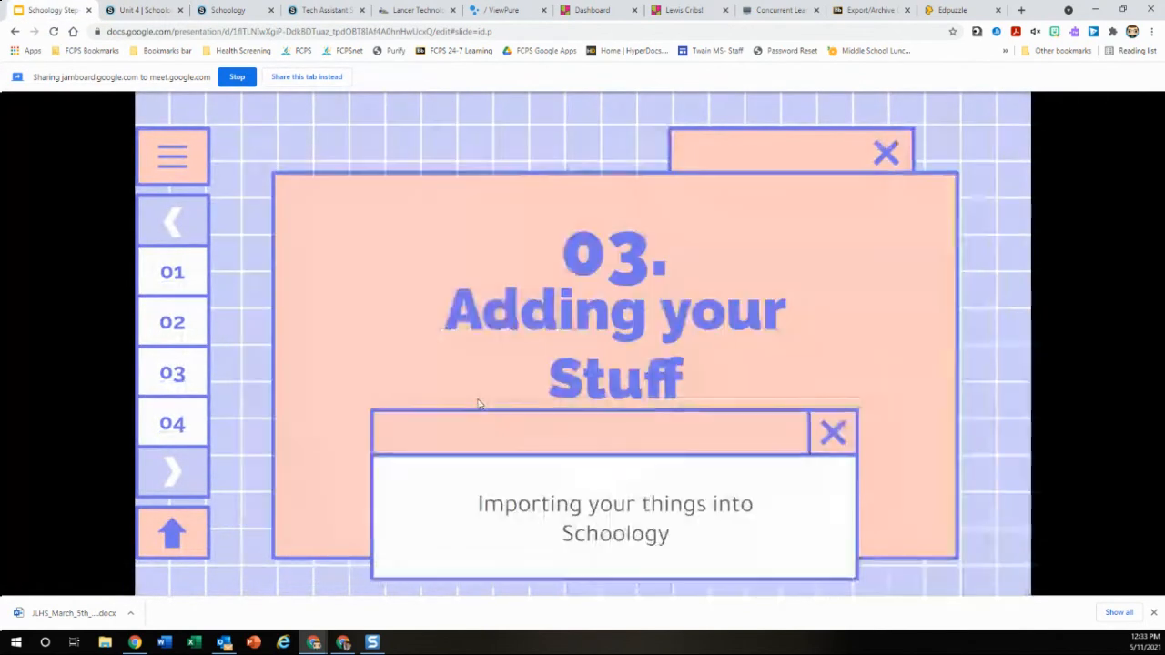
Advance the slideshow to "Adding Files", switch to the Unit 4 browser tab, and start adding a file to the personal resources Home collection
{"action": "left_click", "coordinate": [478, 404]}
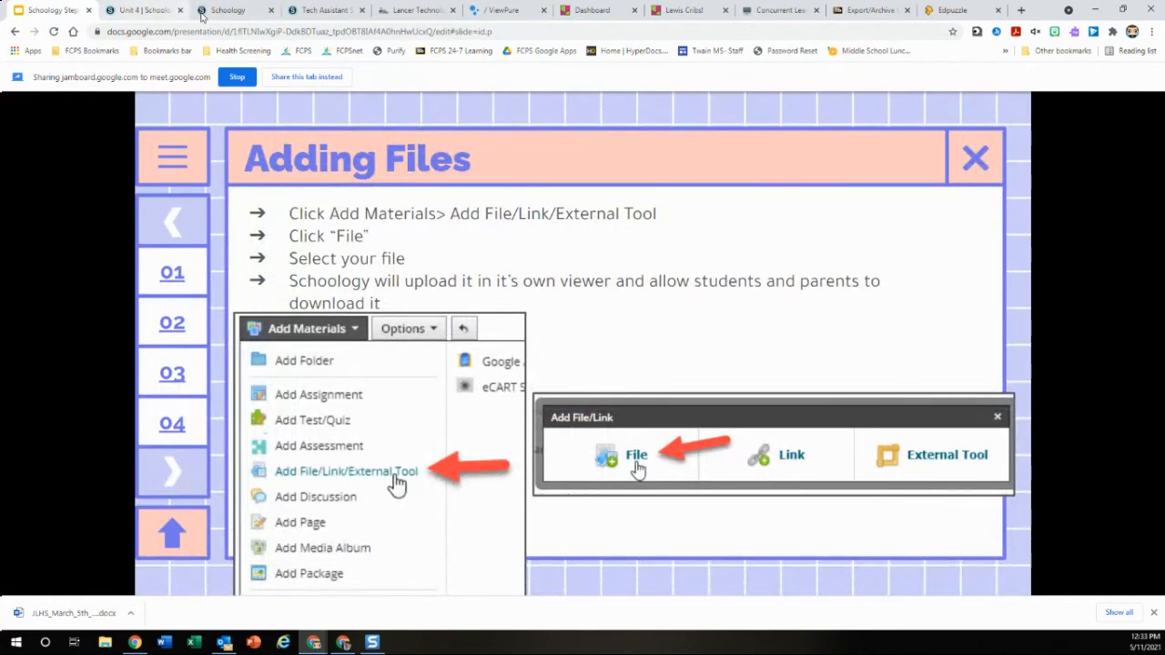
{"action": "left_click", "coordinate": [138, 10]}
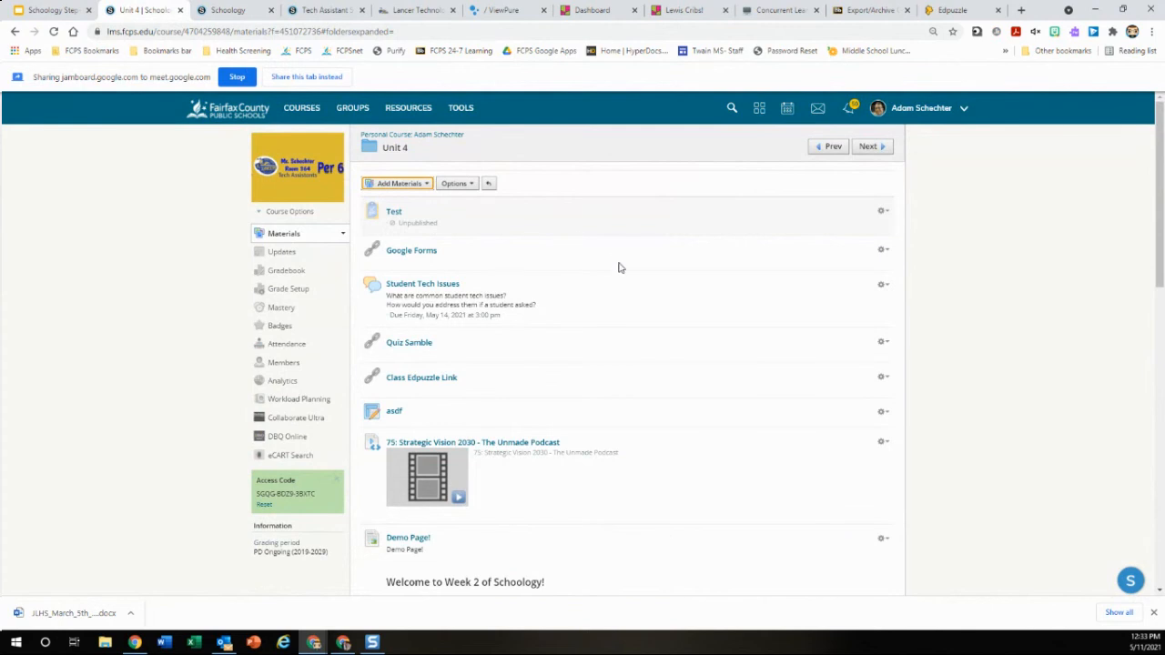
{"action": "left_click", "coordinate": [402, 112]}
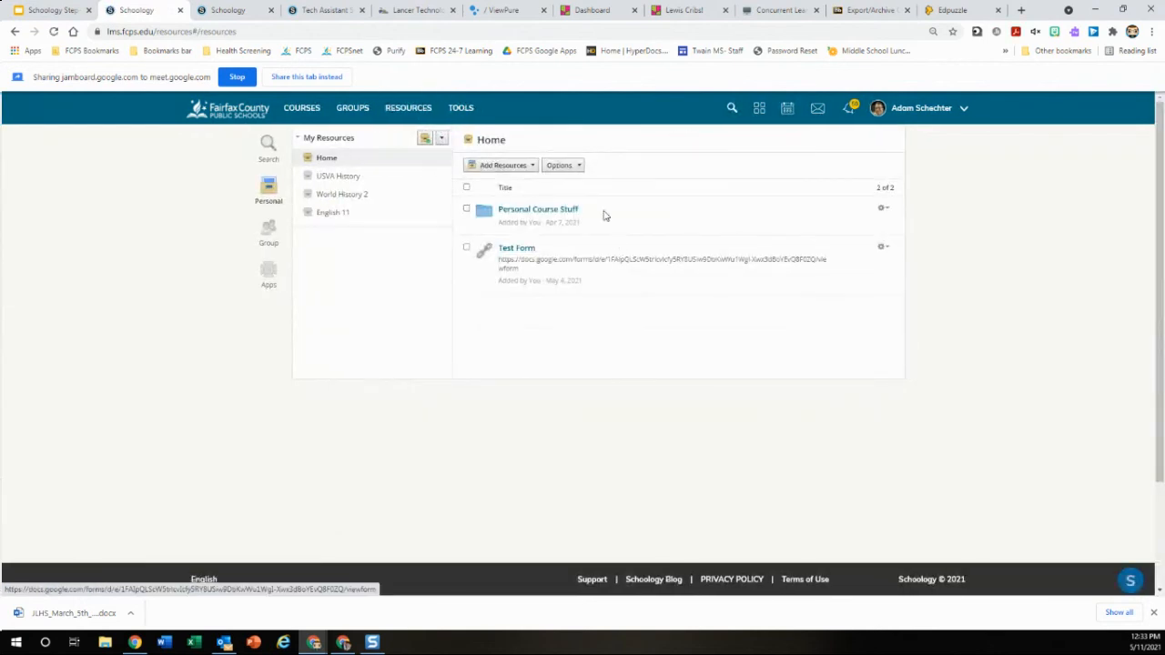
{"action": "left_click", "coordinate": [524, 169]}
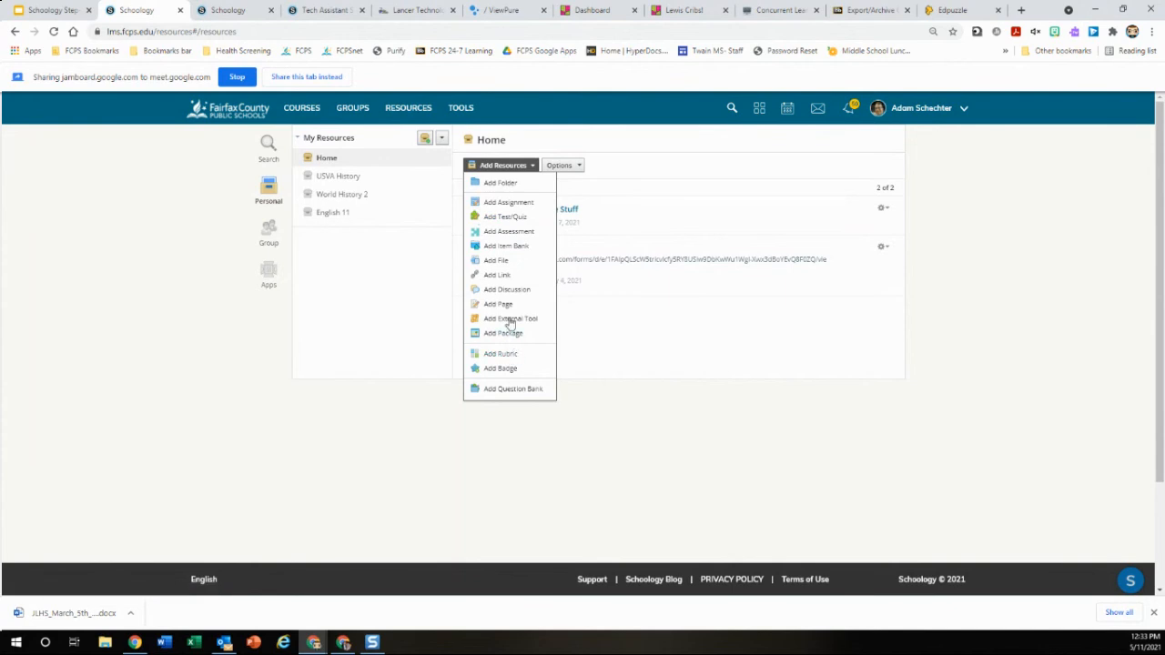
{"action": "left_click", "coordinate": [499, 263]}
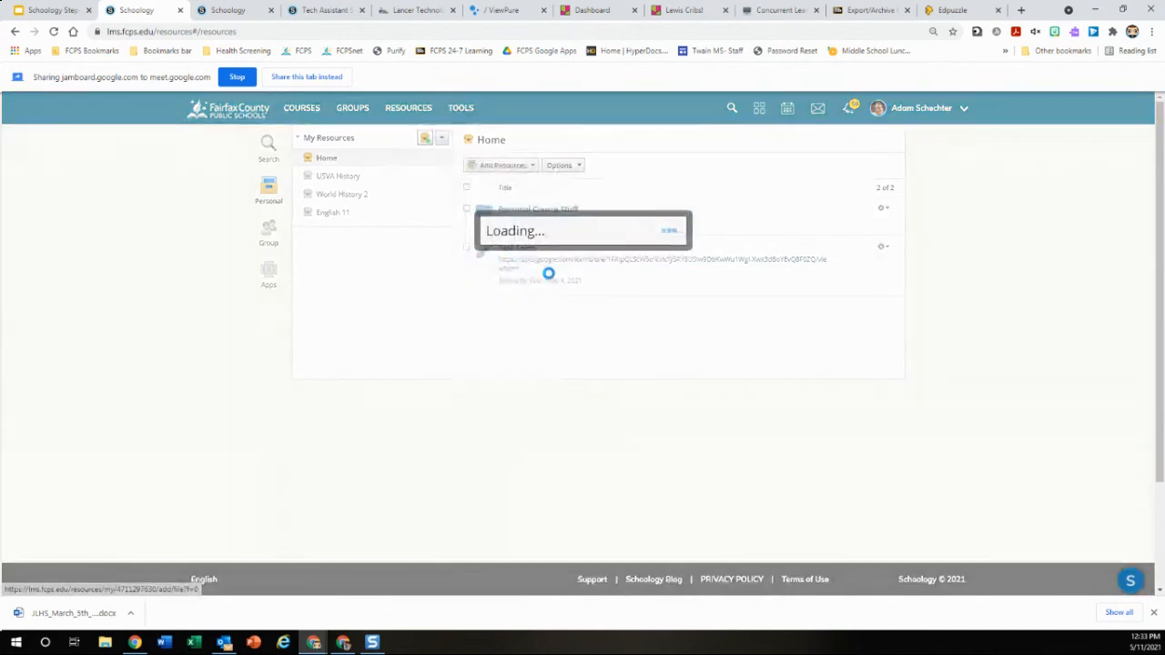
Try to attach virtual orientation.pptx from the Downloads folder, finding it with a .ppt search
{"action": "left_click", "coordinate": [475, 231]}
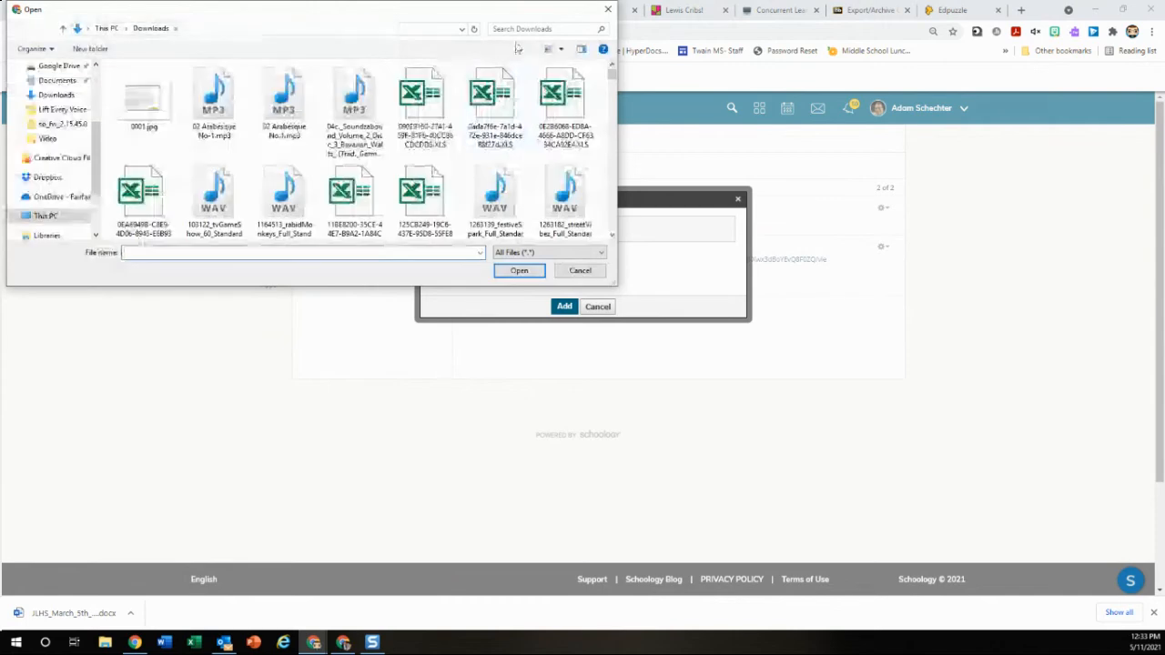
{"action": "left_click", "coordinate": [530, 28]}
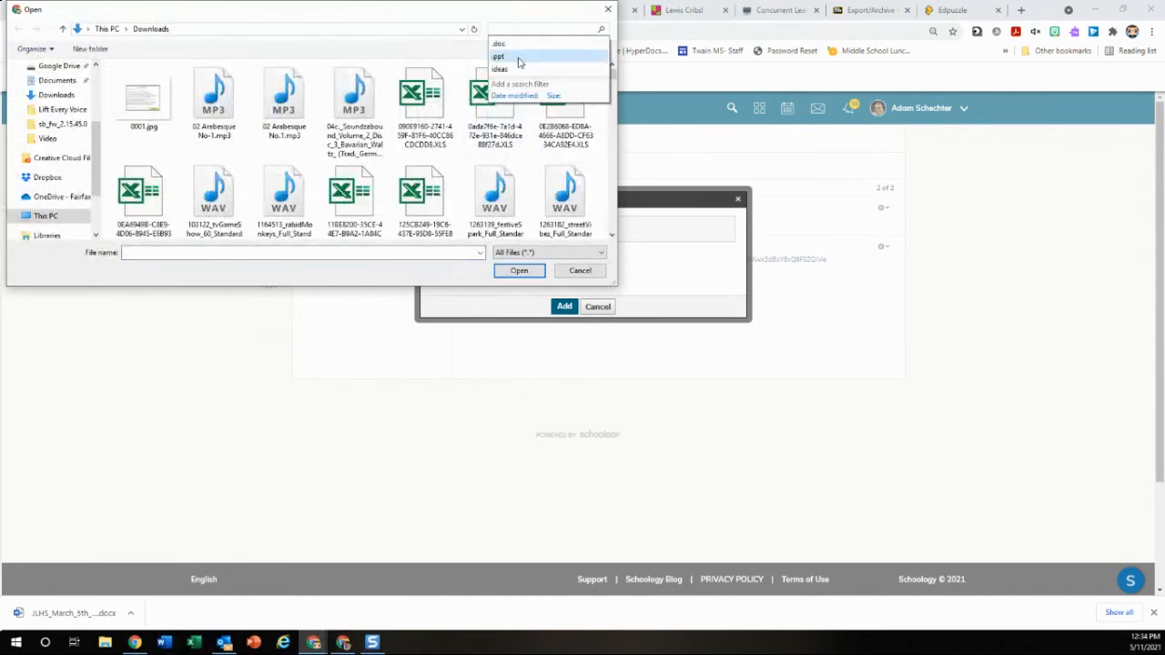
{"action": "left_click", "coordinate": [518, 56]}
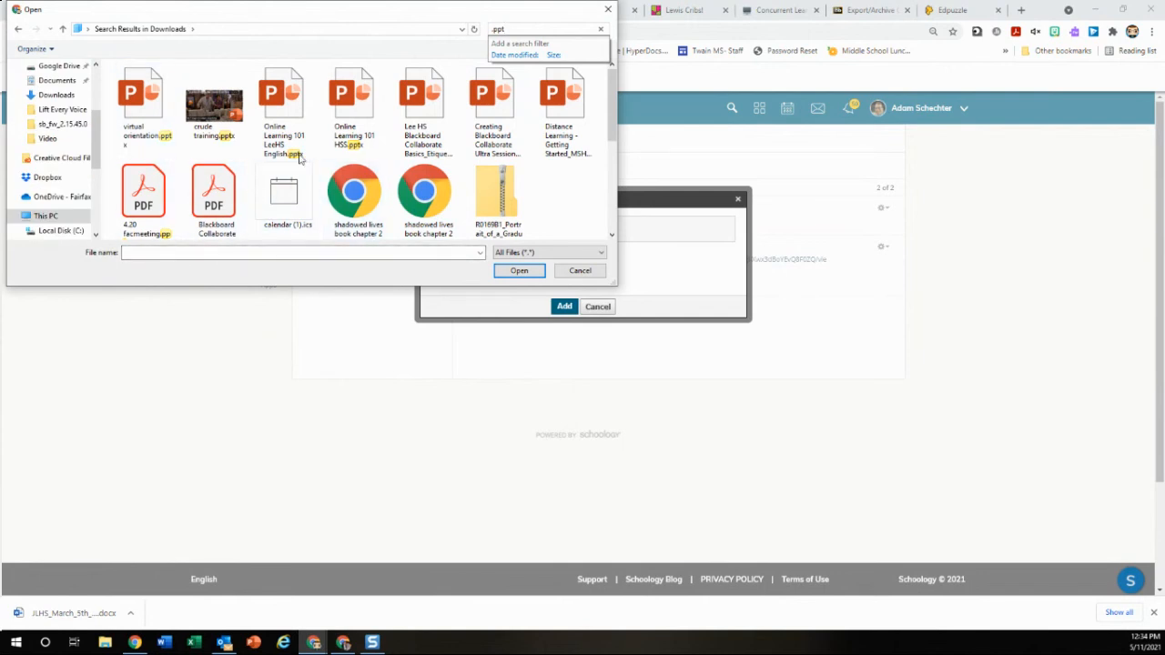
{"action": "scroll", "coordinate": [273, 200], "scroll_direction": "down", "scroll_amount": 1}
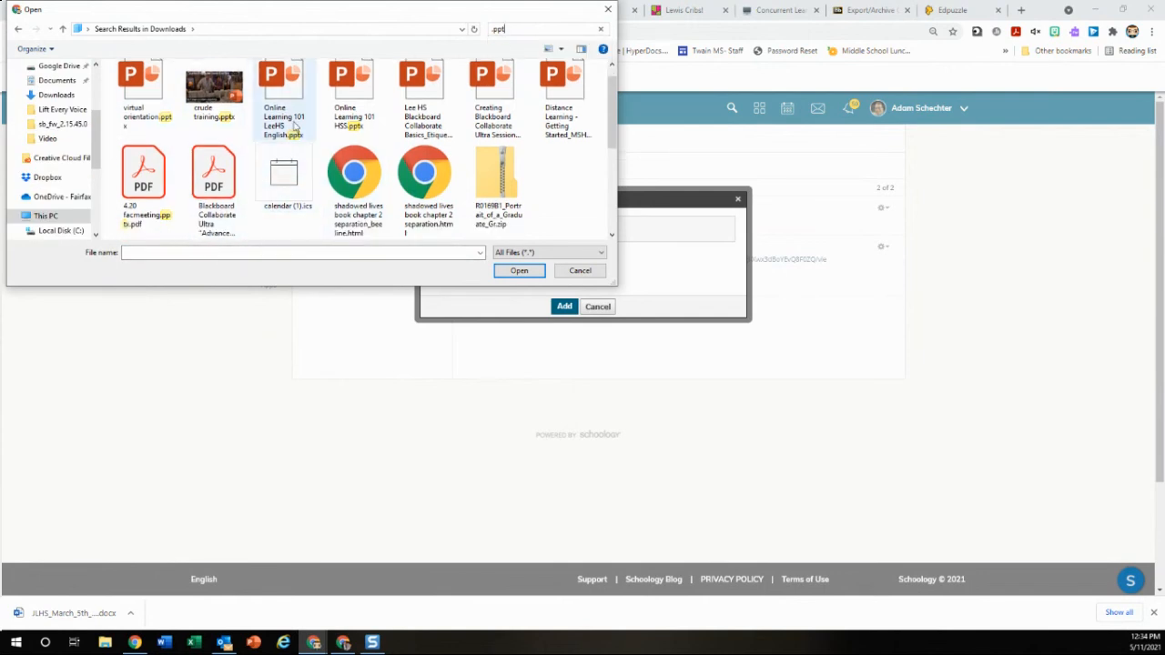
{"action": "left_click", "coordinate": [148, 80]}
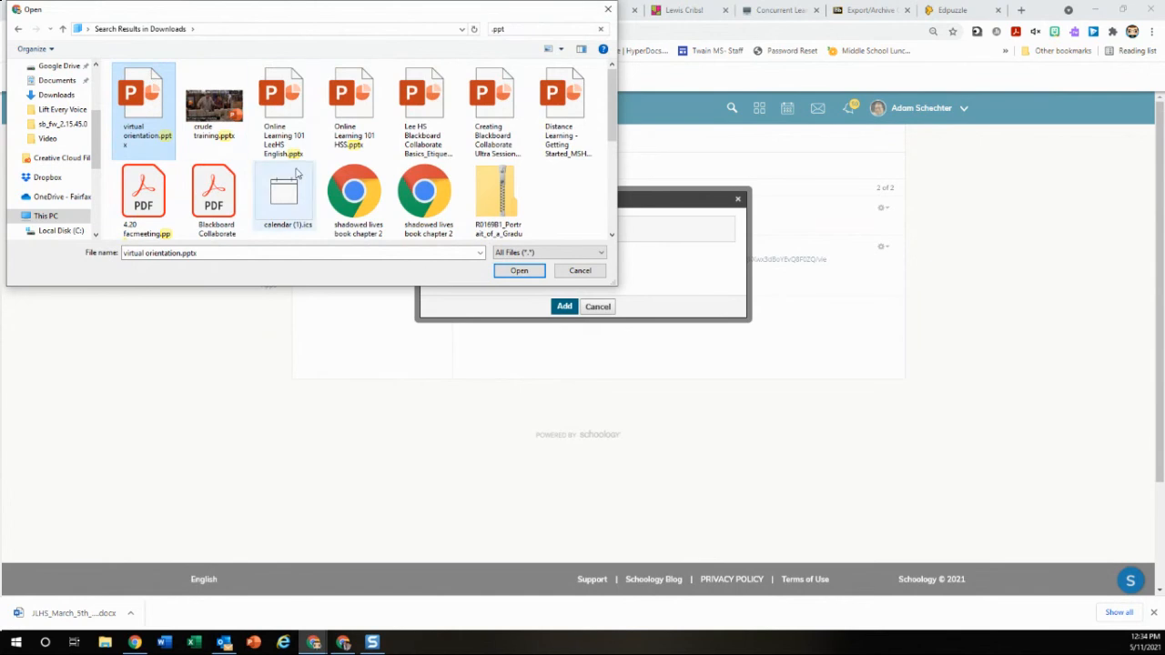
{"action": "left_click", "coordinate": [519, 271]}
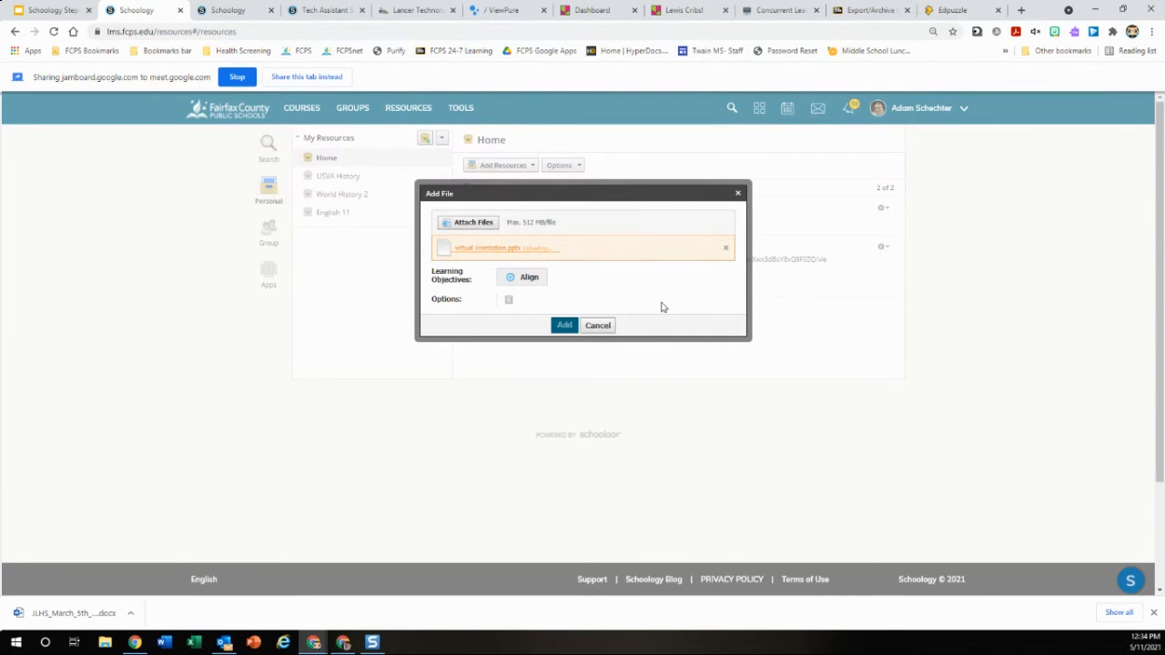
Check the document conversion and Tech Assistant Syllabus tabs, and return to the Add File dialog to remove the virtual orientation.pptx upload
{"action": "left_click", "coordinate": [229, 11]}
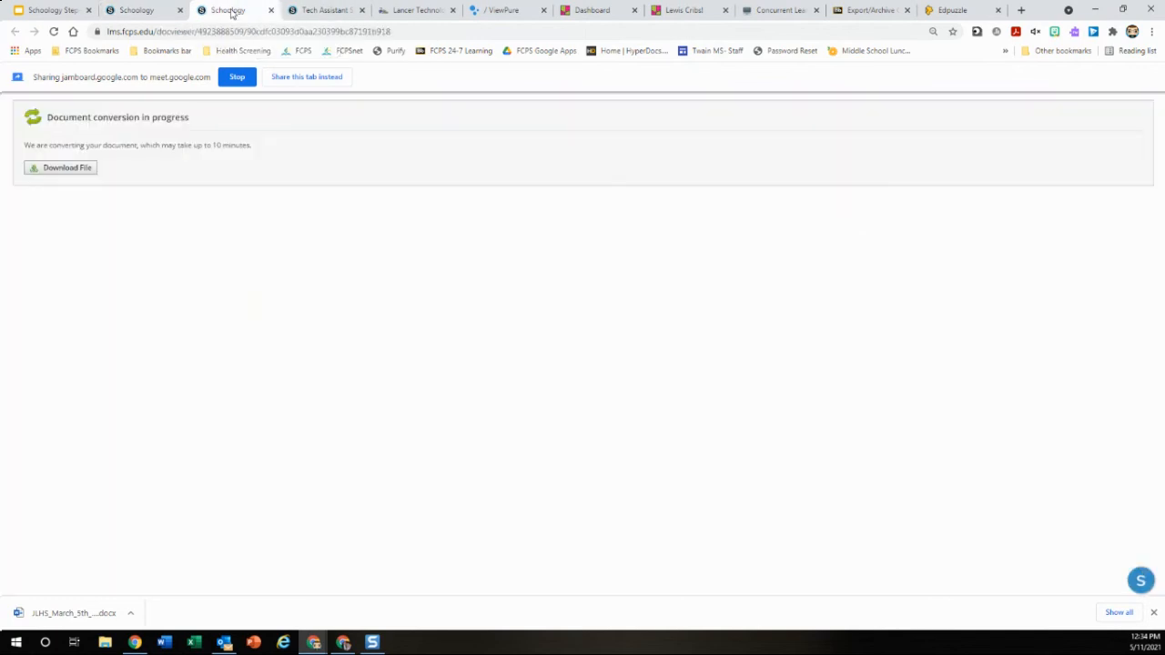
{"action": "left_click", "coordinate": [295, 11]}
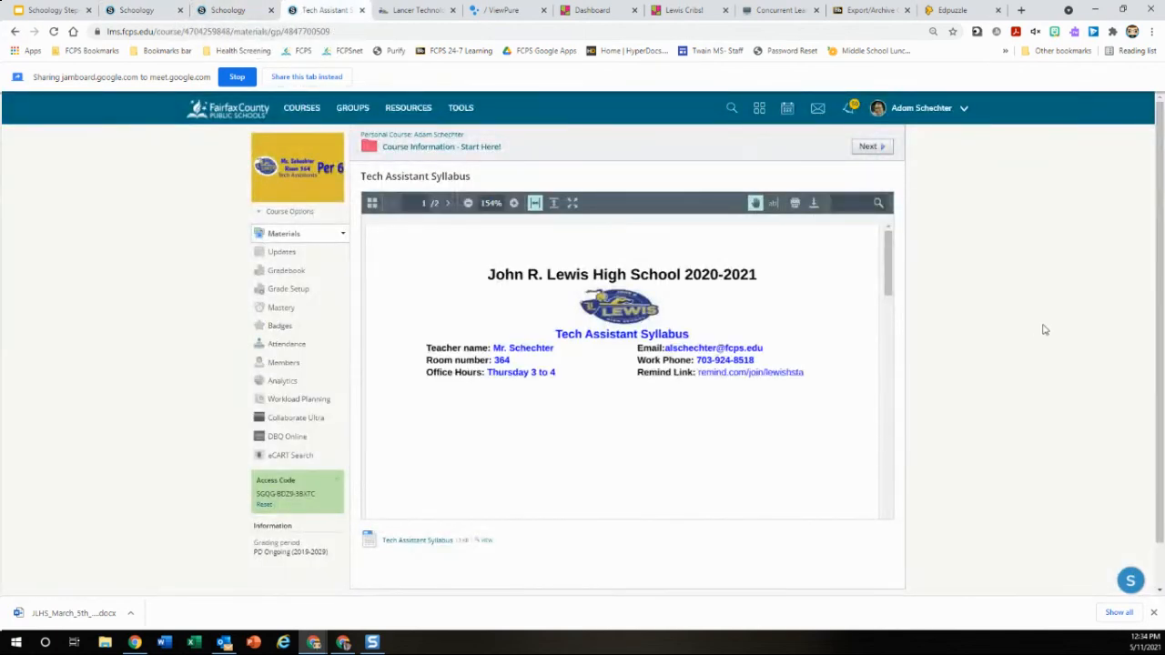
{"action": "key", "text": "ctrl+plus"}
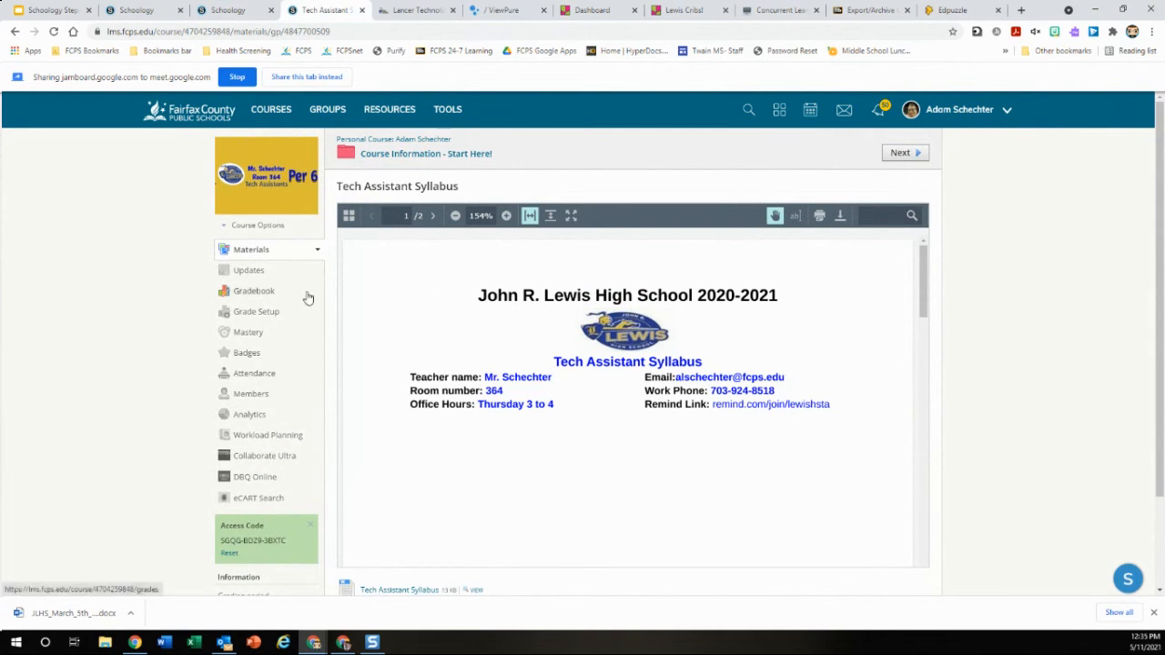
{"action": "left_click", "coordinate": [146, 13]}
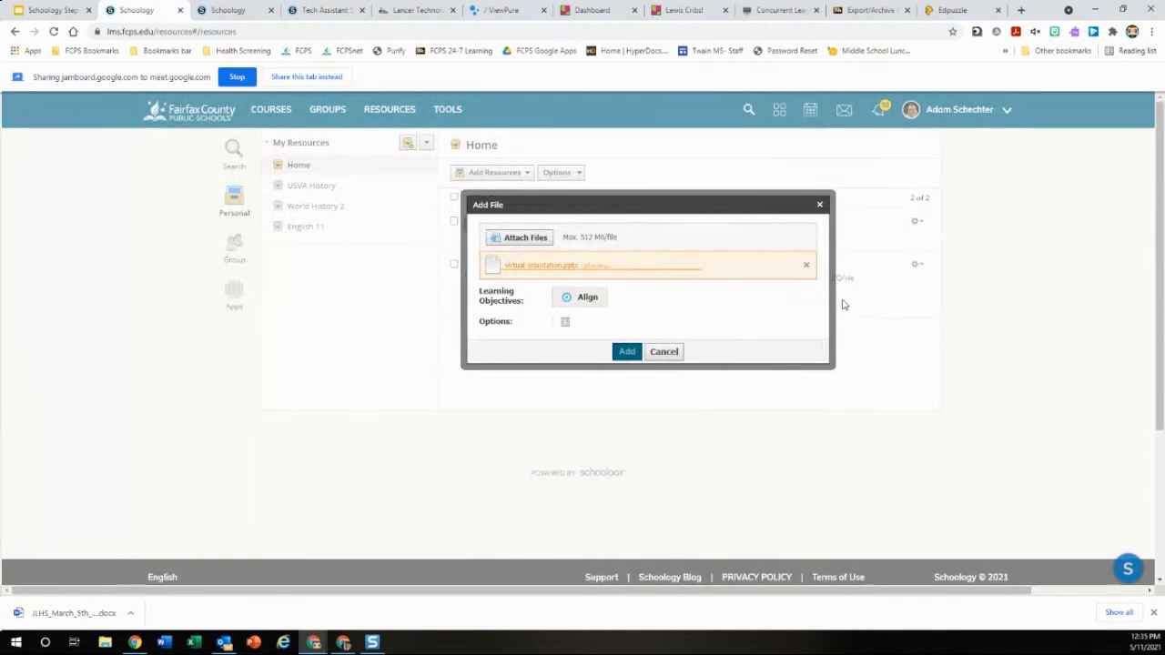
{"action": "left_click", "coordinate": [807, 266]}
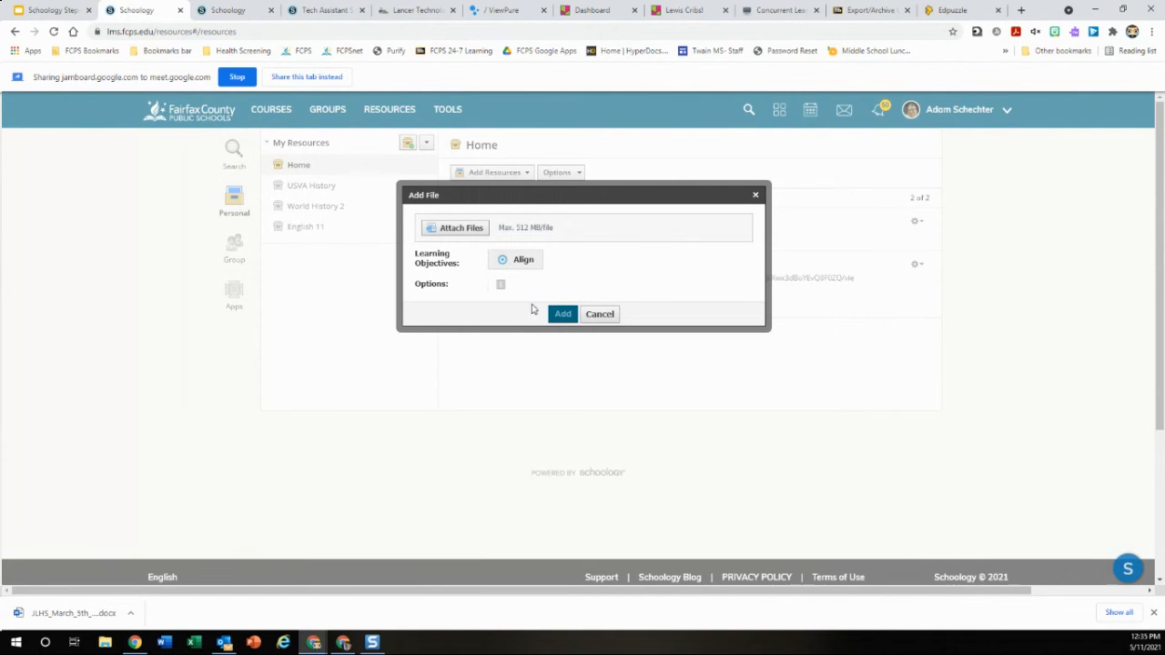
Search Downloads for .ppt, attach Online Learning 101 HSS.pptx, and add it to the Home resources
{"action": "left_click", "coordinate": [448, 228]}
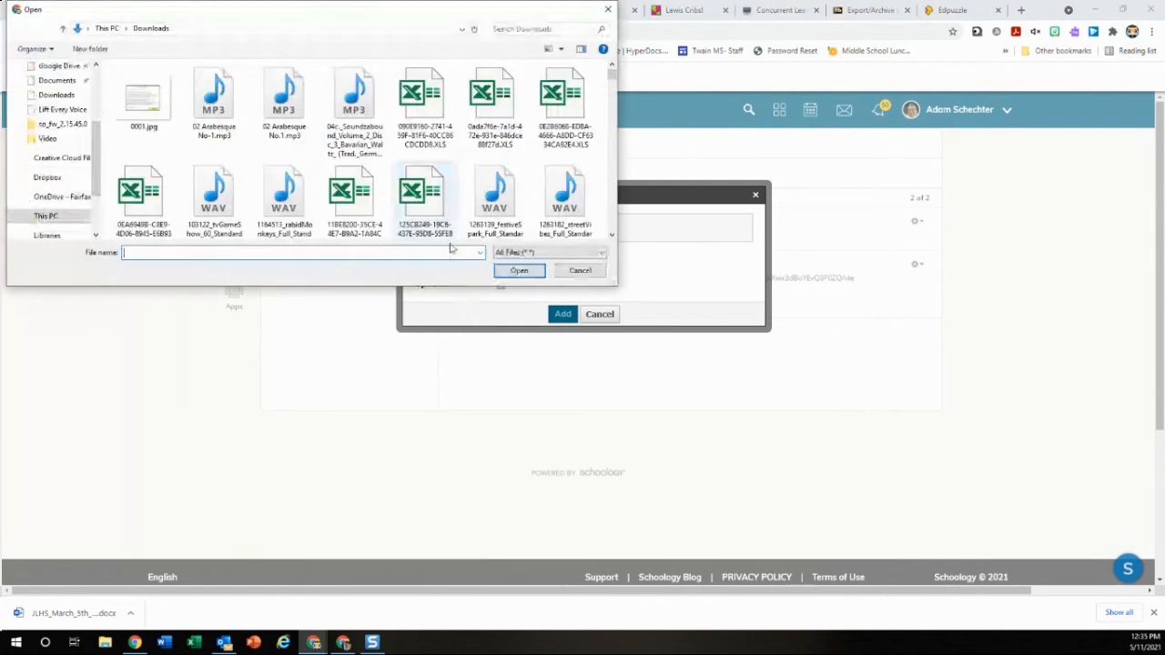
{"action": "left_click", "coordinate": [519, 28]}
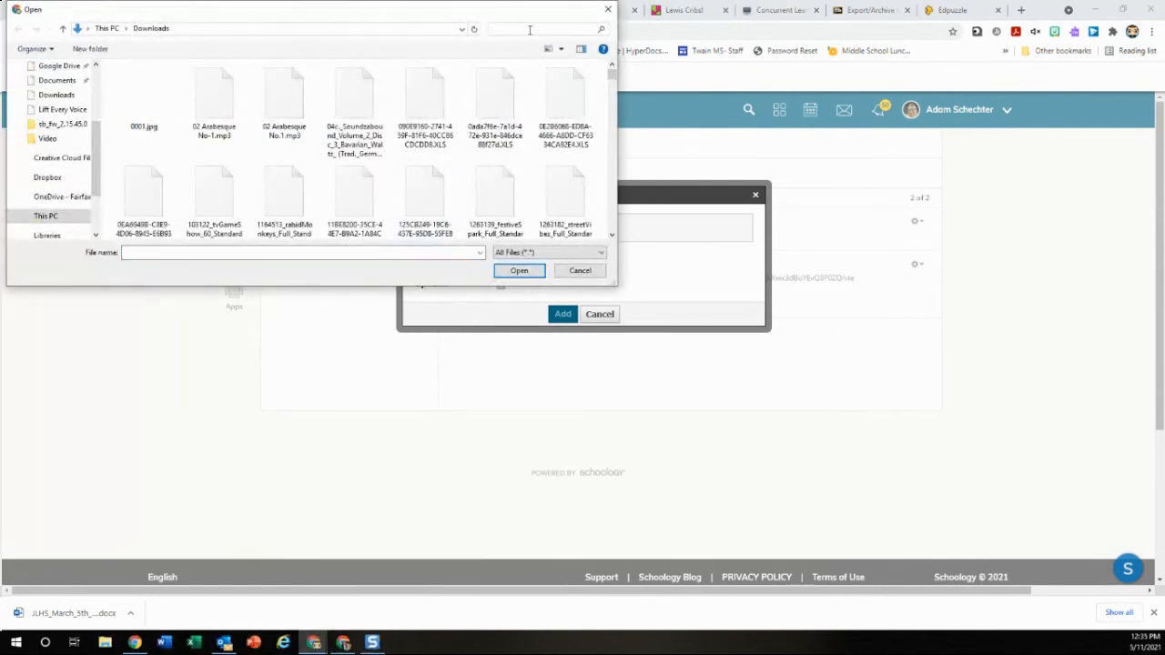
{"action": "type", "text": ".p"}
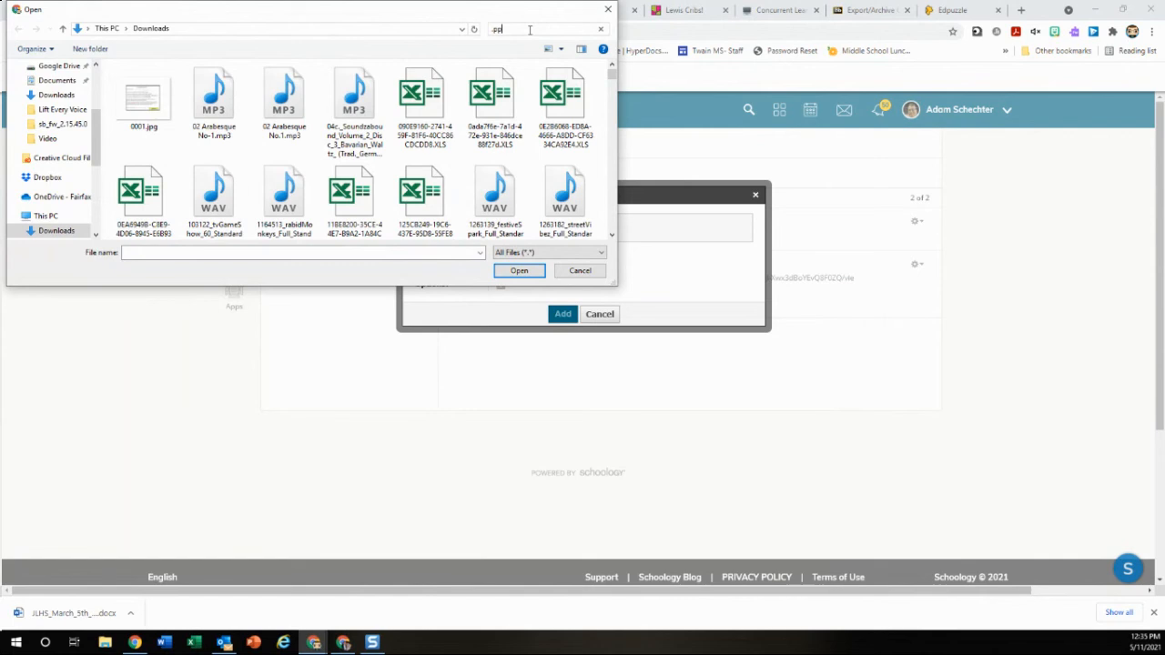
{"action": "type", "text": "pt"}
{"action": "left_click", "coordinate": [371, 121]}
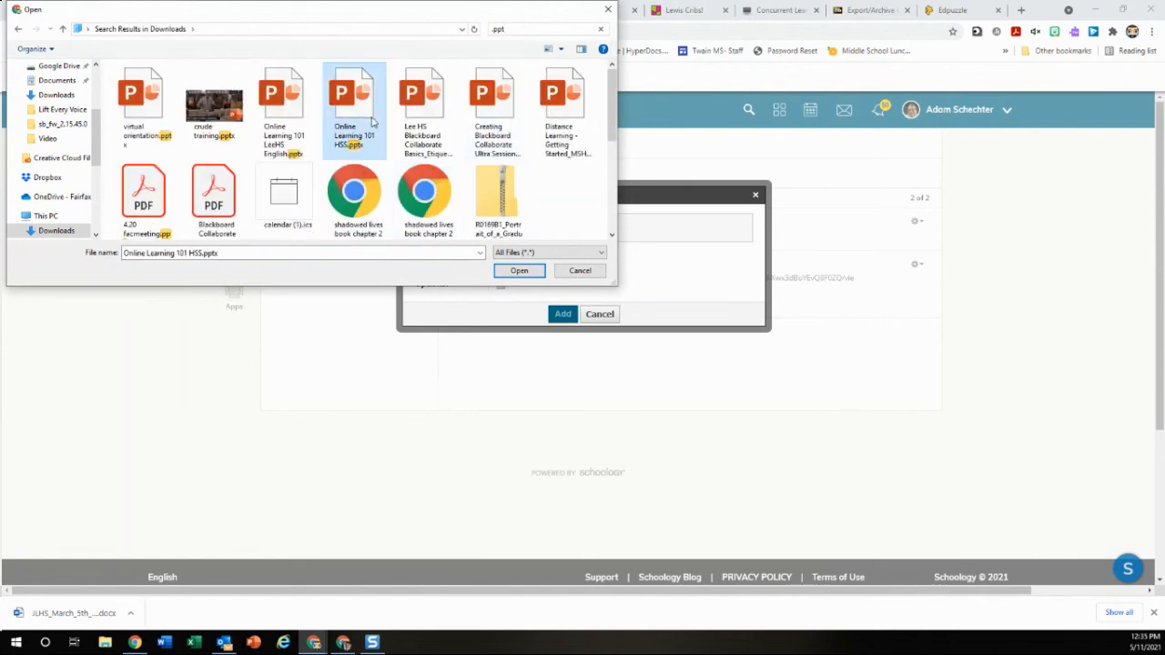
{"action": "left_click", "coordinate": [516, 271]}
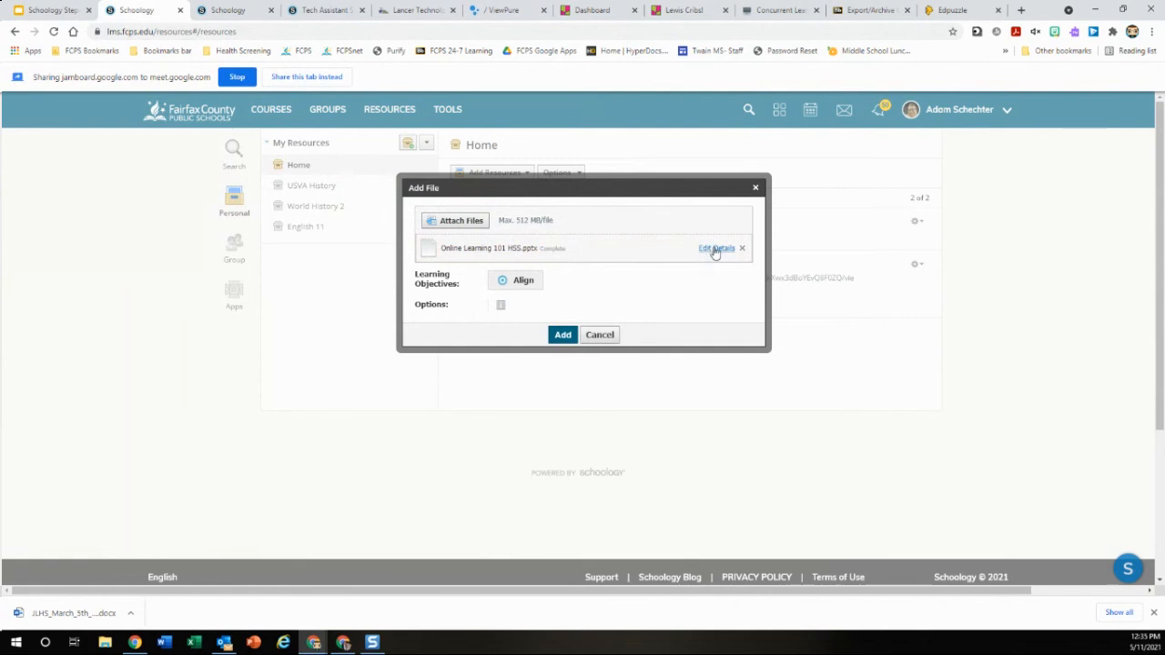
{"action": "left_click", "coordinate": [561, 334]}
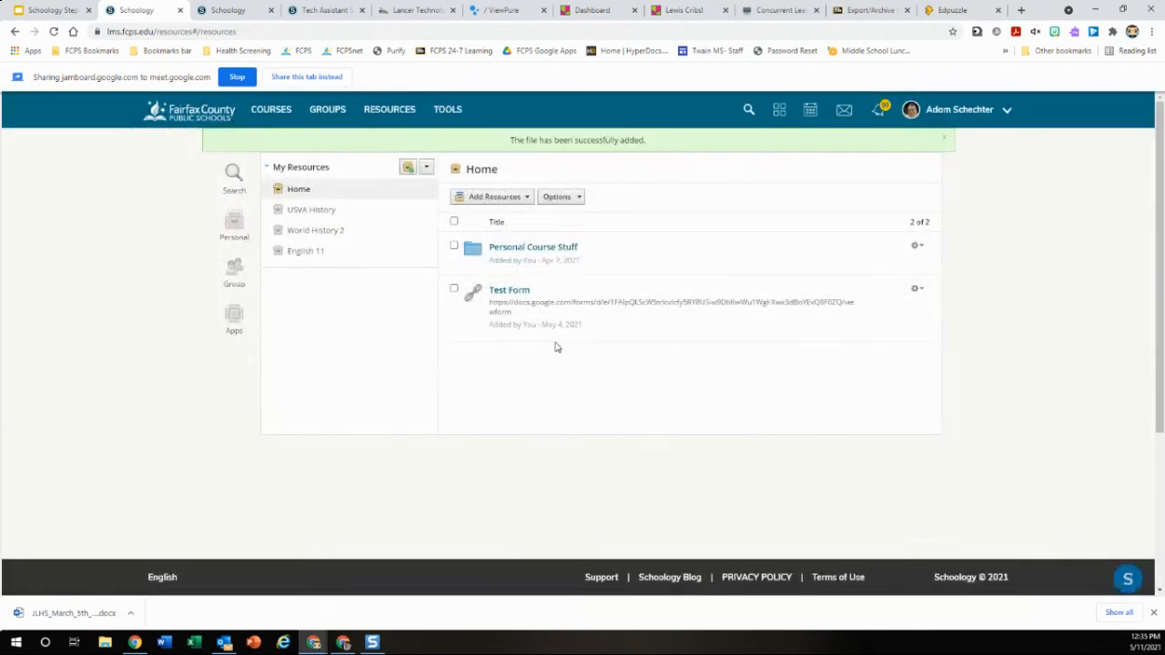
Look through the USVA History, World History 2 and English 11 resource collections and return to Home
{"action": "left_click", "coordinate": [333, 210]}
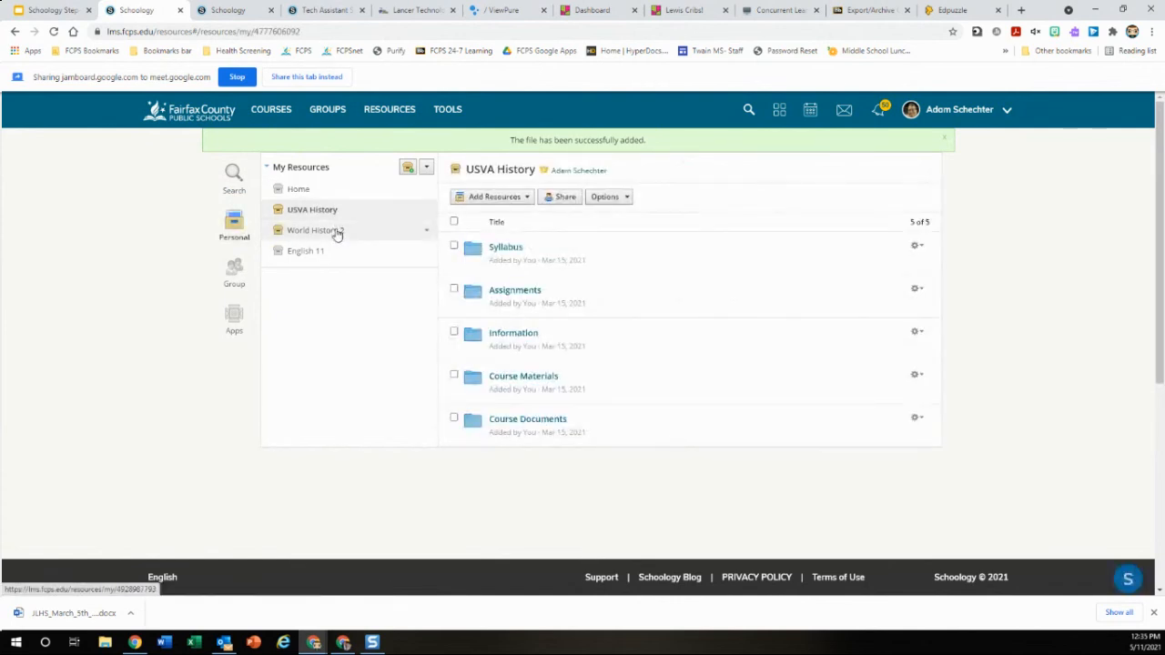
{"action": "left_click", "coordinate": [334, 233]}
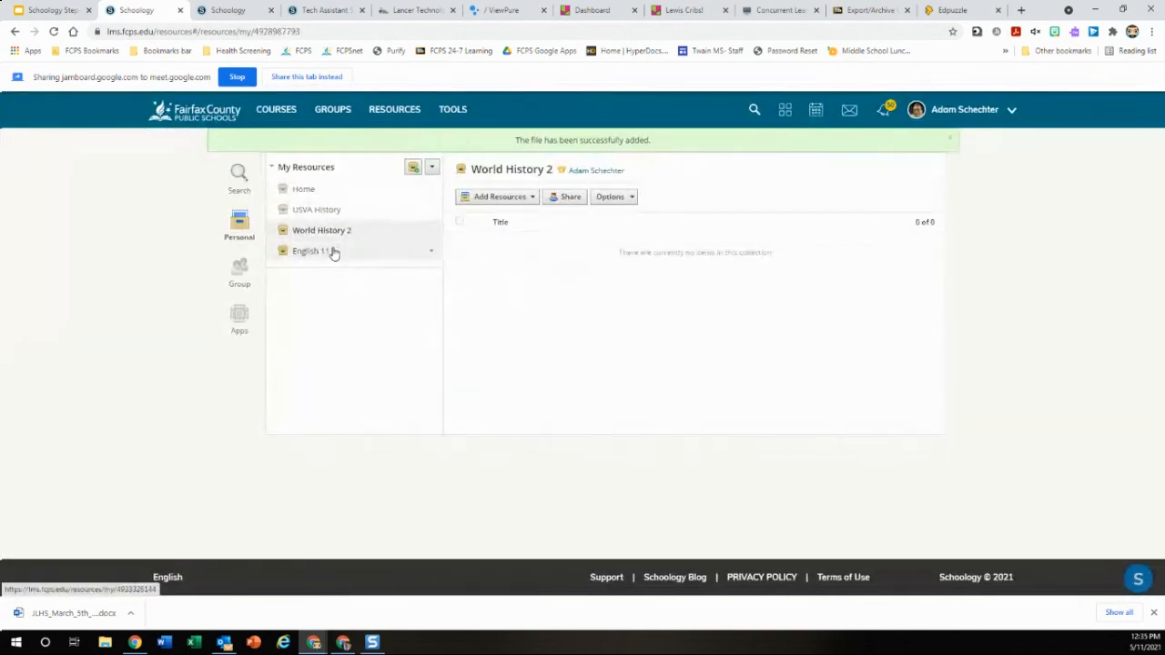
{"action": "left_click", "coordinate": [333, 250]}
{"action": "left_click", "coordinate": [314, 188]}
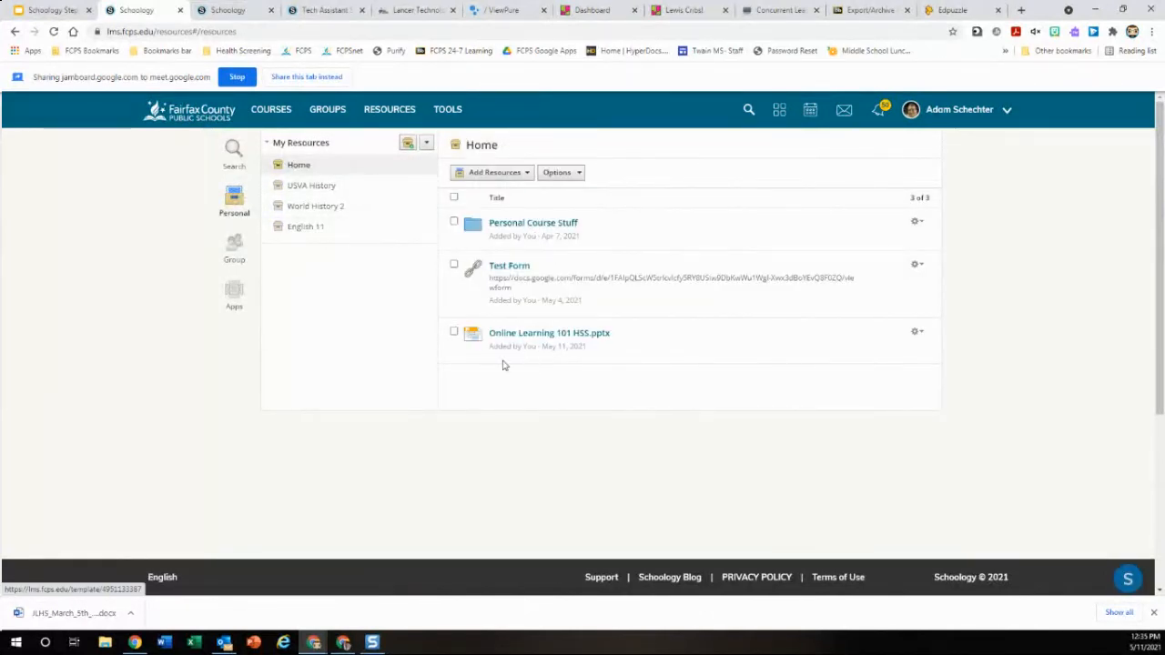
Add Online Learning 101 HSS.pptx from the Home resources to the Lewis High School Tech Assistants personal course
{"action": "left_click", "coordinate": [454, 333]}
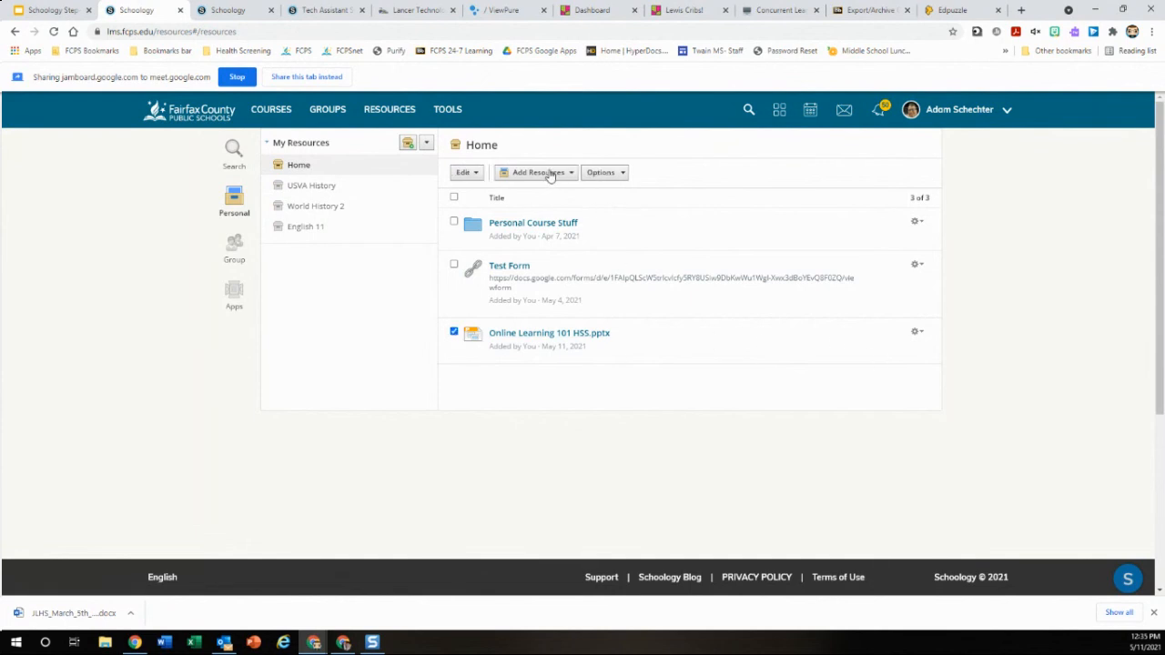
{"action": "left_click", "coordinate": [598, 177]}
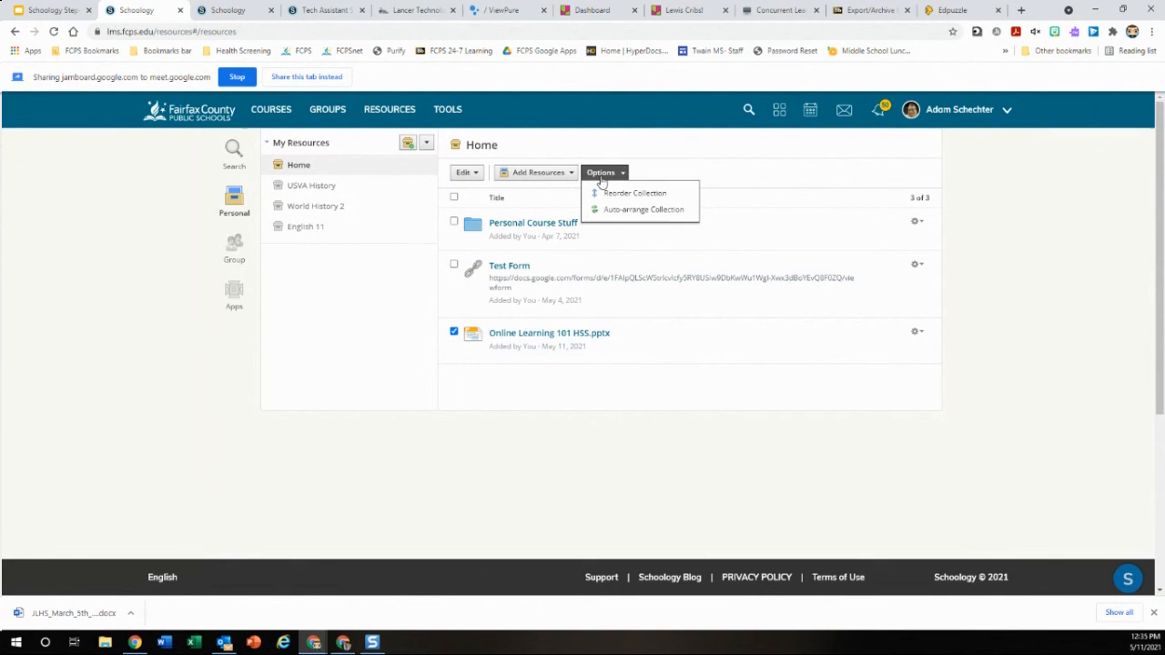
{"action": "left_click", "coordinate": [464, 172]}
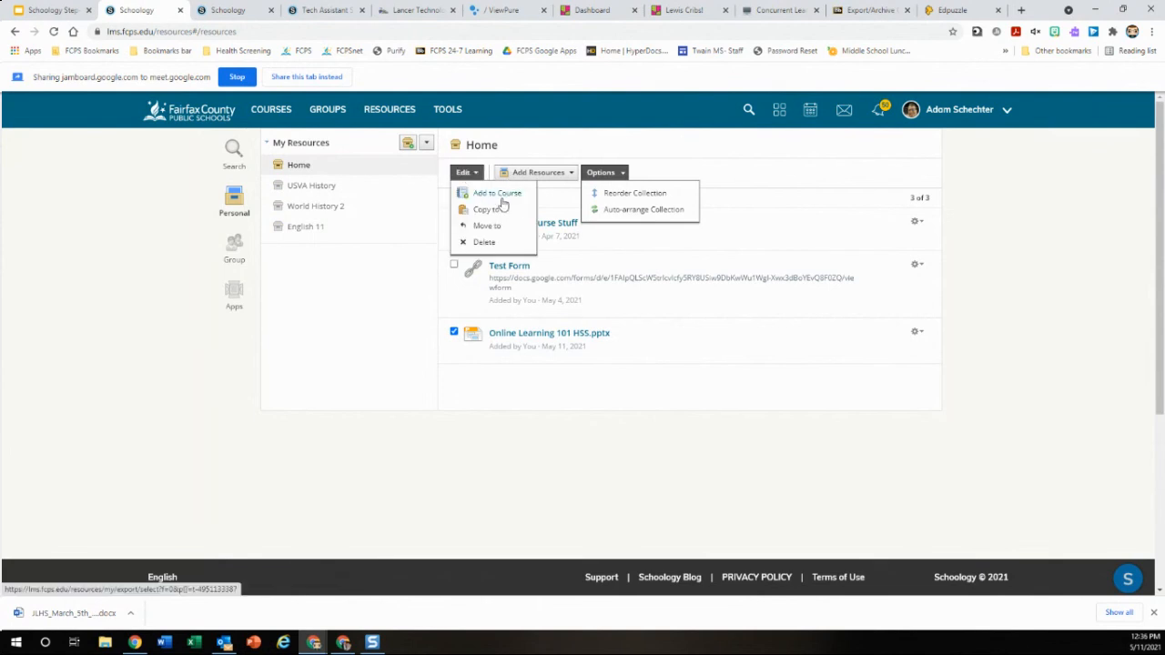
{"action": "left_click", "coordinate": [503, 201]}
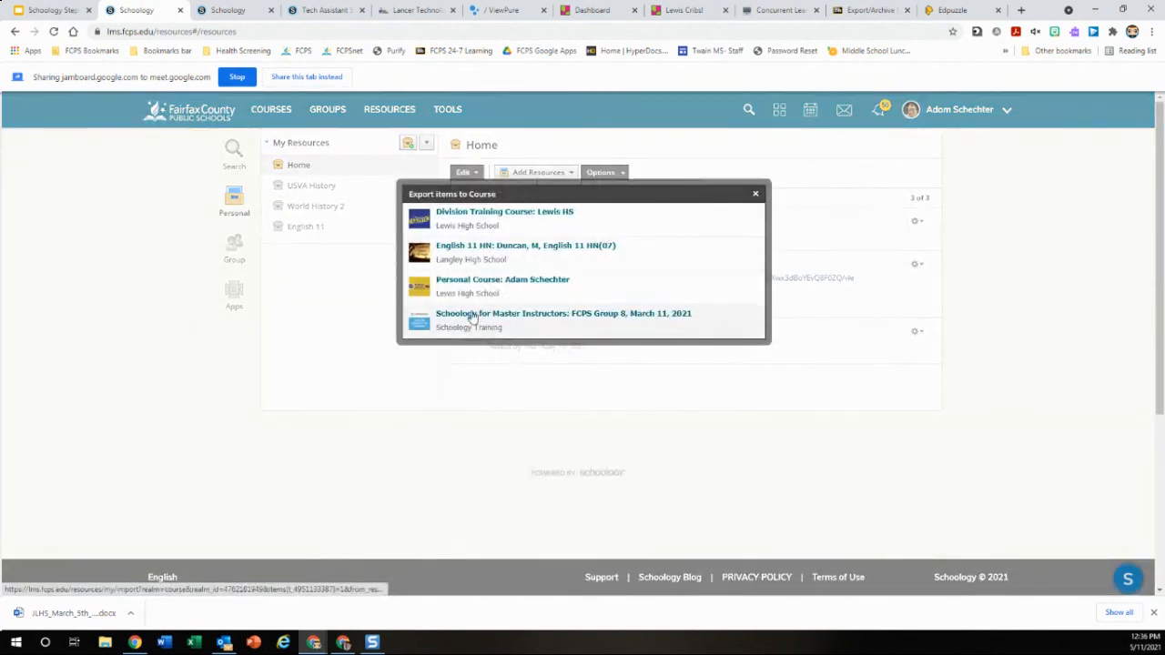
{"action": "left_click", "coordinate": [634, 286]}
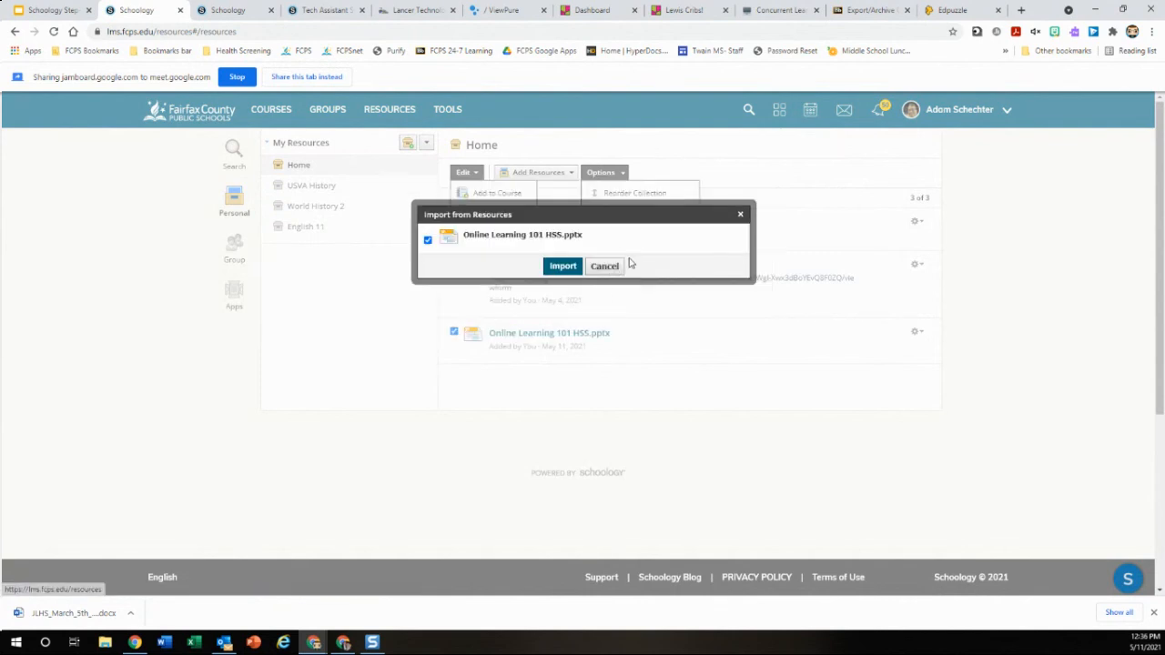
{"action": "left_click", "coordinate": [562, 267]}
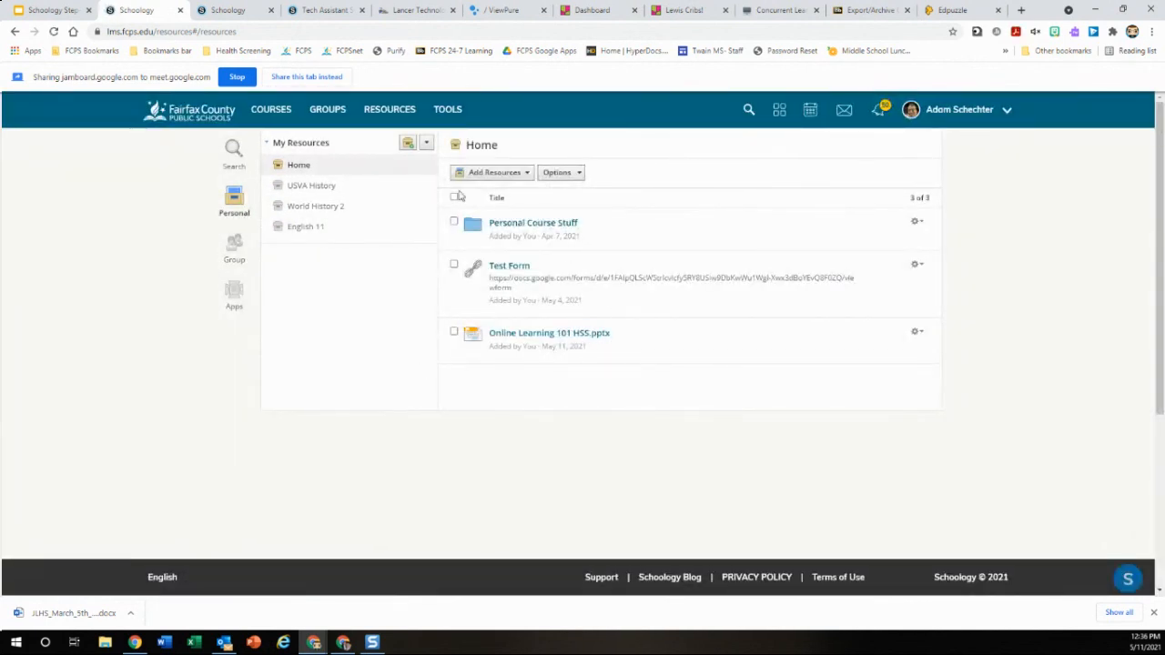
Open the Tech Assistants personal course and move Online Learning 101 HSS.pptx into the "Unit 3 - Super Tech Support" folder, between Test Form and Google Form
{"action": "left_click", "coordinate": [273, 122]}
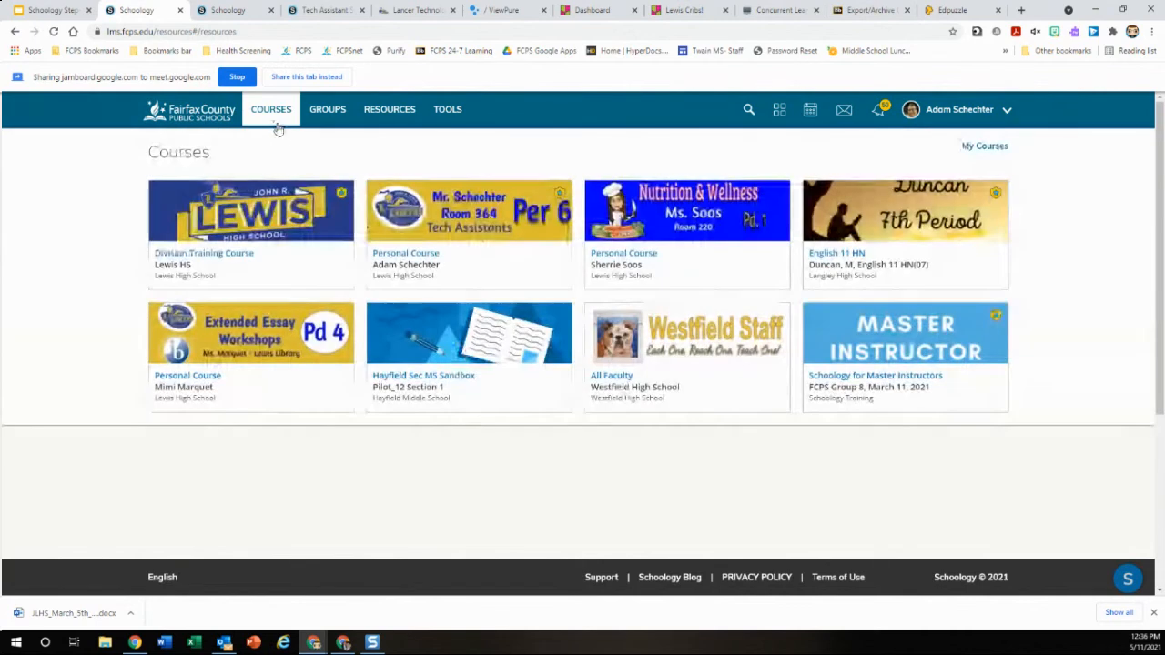
{"action": "left_click", "coordinate": [444, 219]}
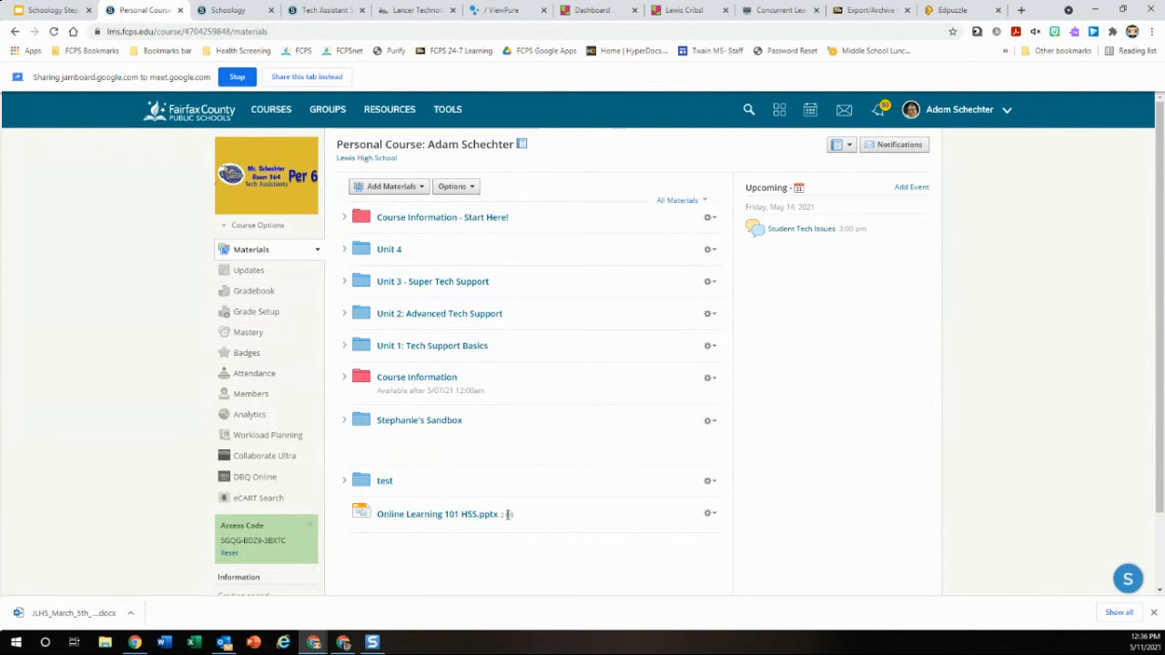
{"action": "left_click_drag", "start_coordinate": [473, 516], "coordinate": [524, 321]}
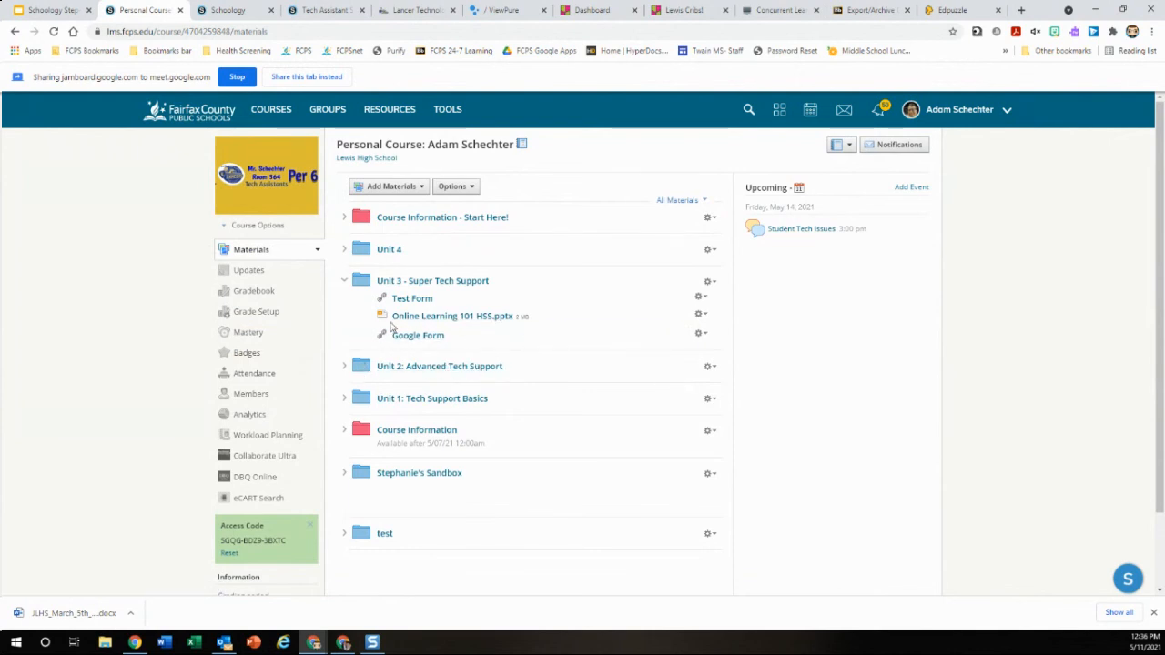
{"action": "left_click_drag", "start_coordinate": [549, 364], "coordinate": [485, 348]}
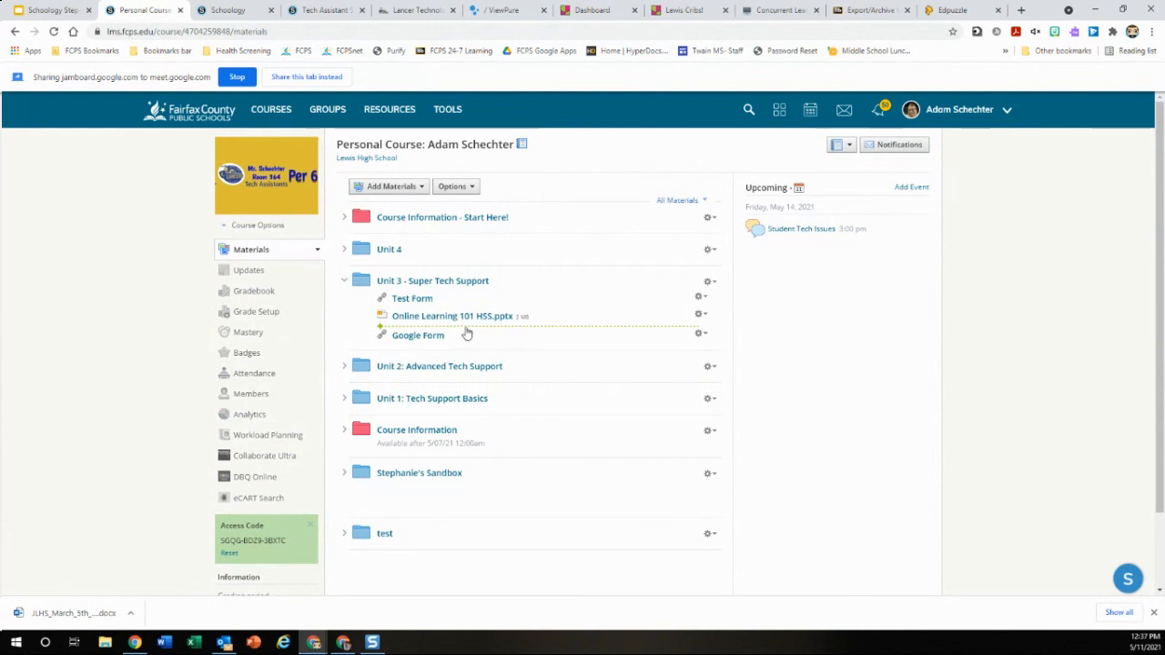
Save a copy of JLHS March 5th Bell Schedule.docx from Unit 2 to the World History 2 resource collection and open that collection
{"action": "left_click", "coordinate": [421, 373]}
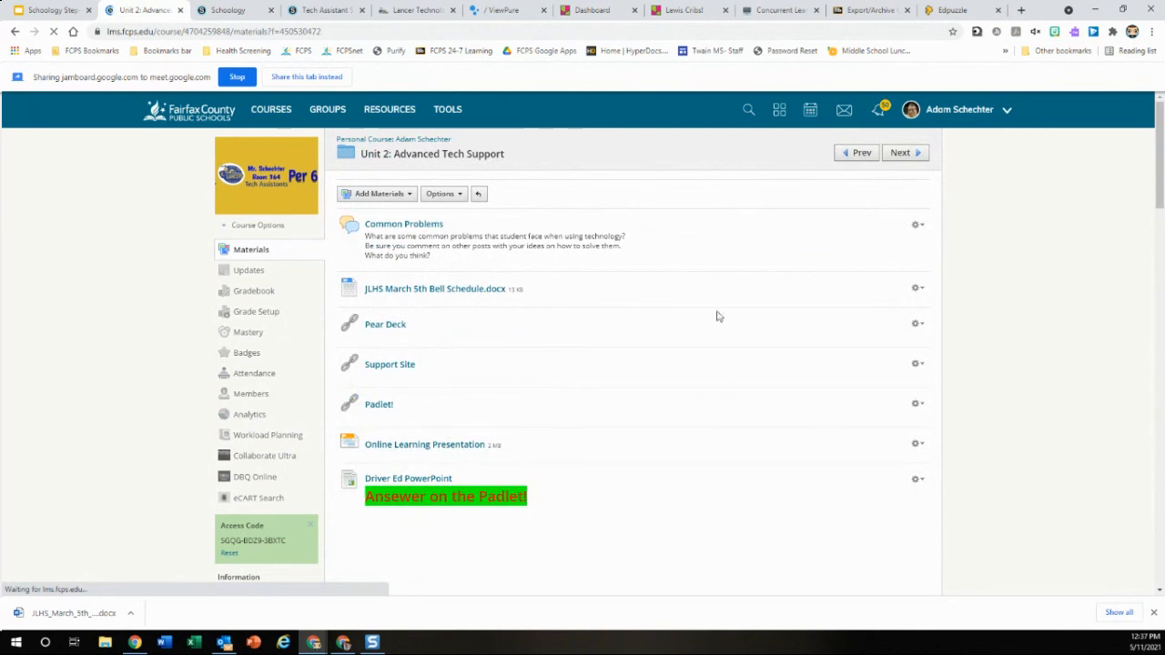
{"action": "left_click", "coordinate": [916, 291]}
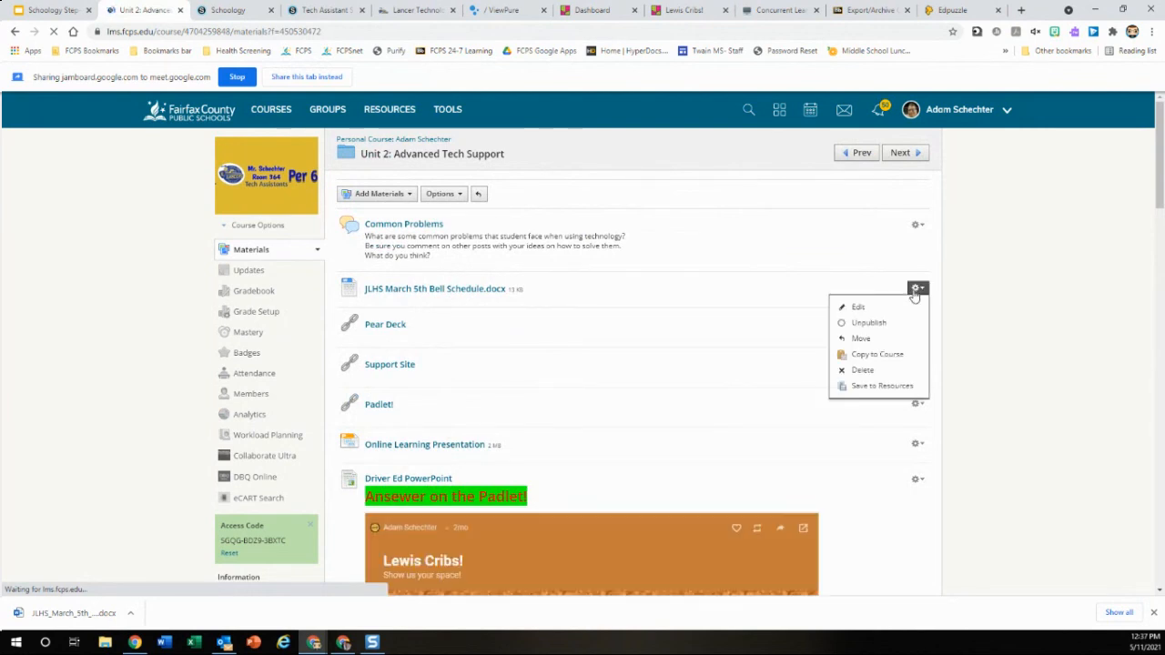
{"action": "left_click", "coordinate": [897, 387]}
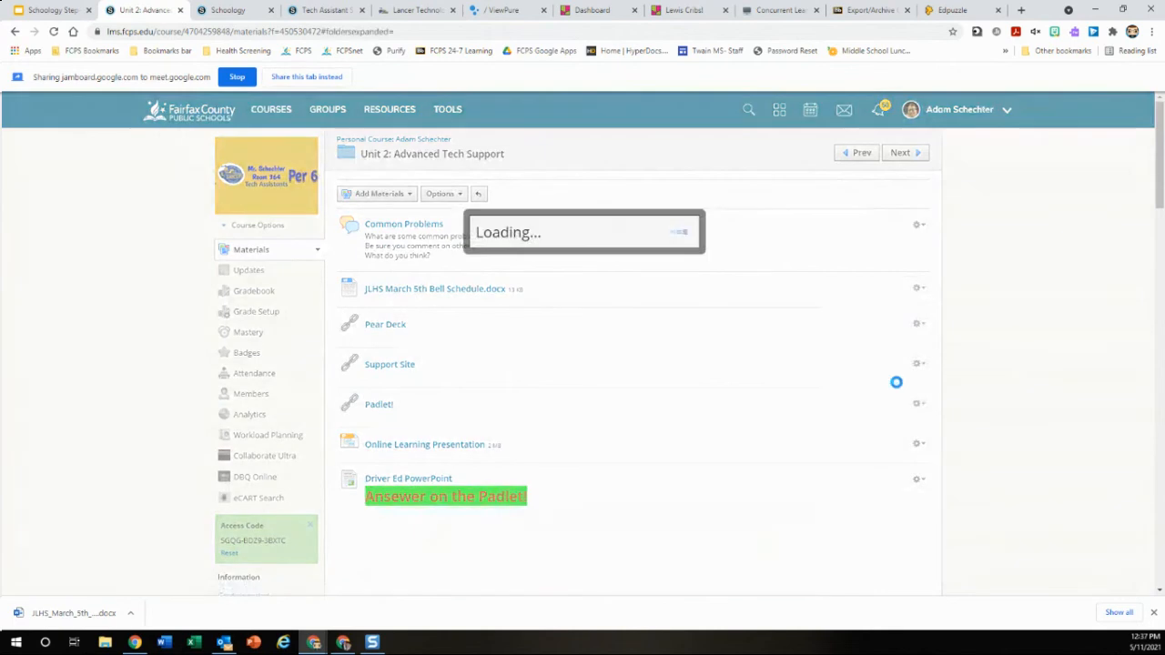
{"action": "left_click", "coordinate": [536, 221]}
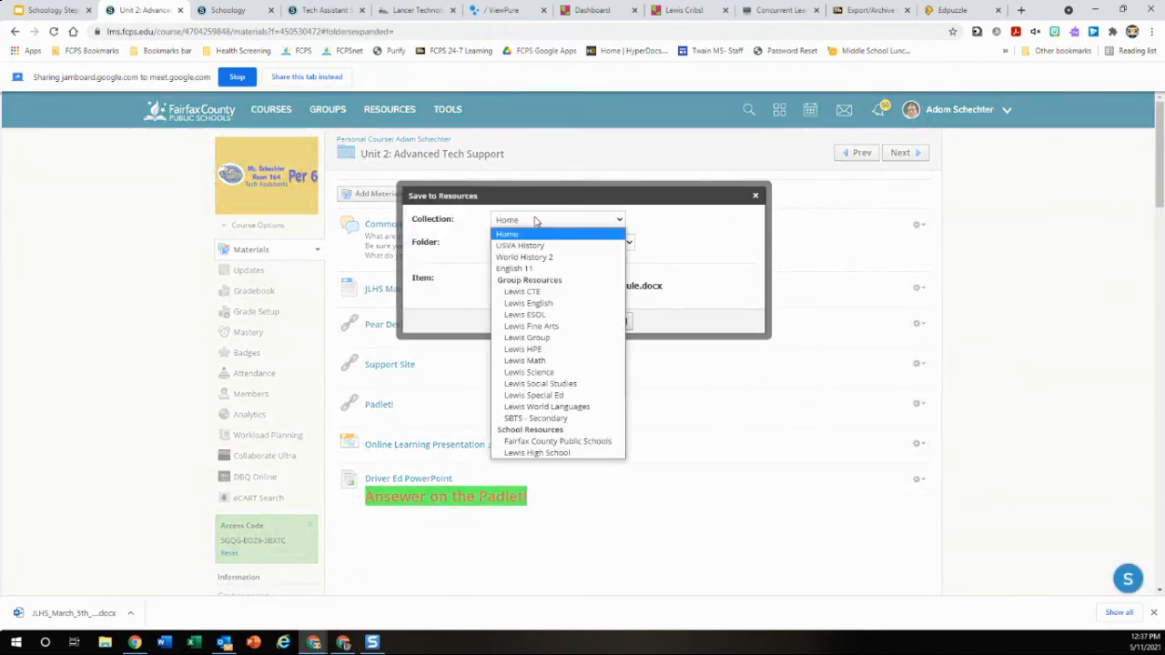
{"action": "left_click", "coordinate": [540, 258]}
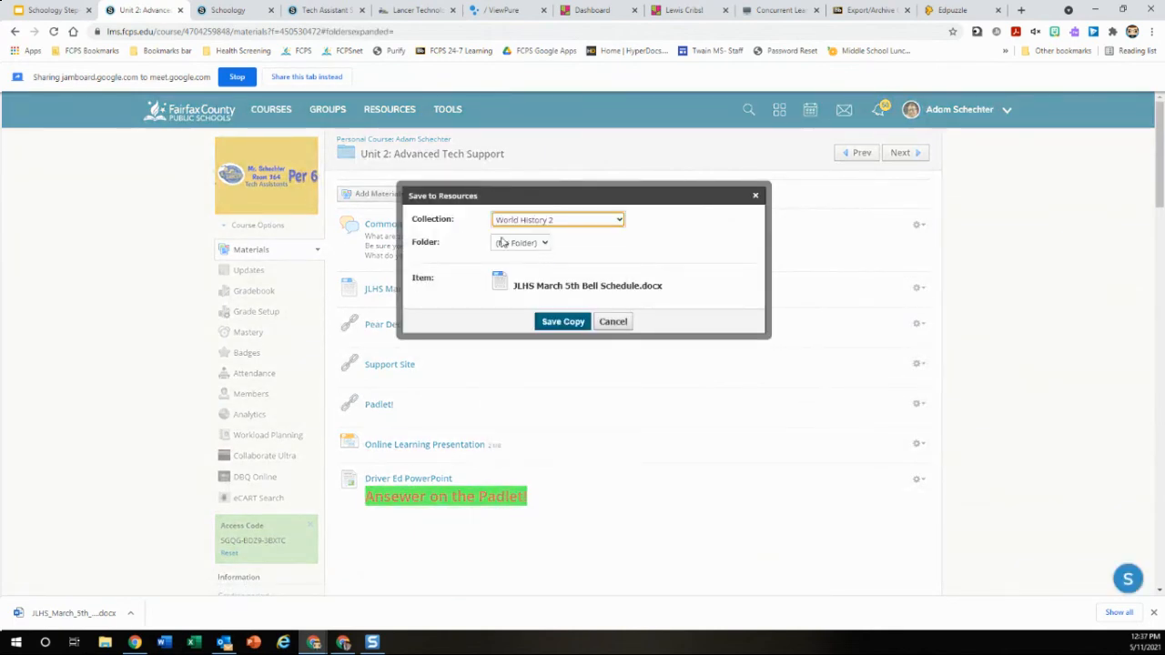
{"action": "left_click", "coordinate": [503, 243]}
{"action": "left_click", "coordinate": [515, 256]}
{"action": "left_click", "coordinate": [575, 324]}
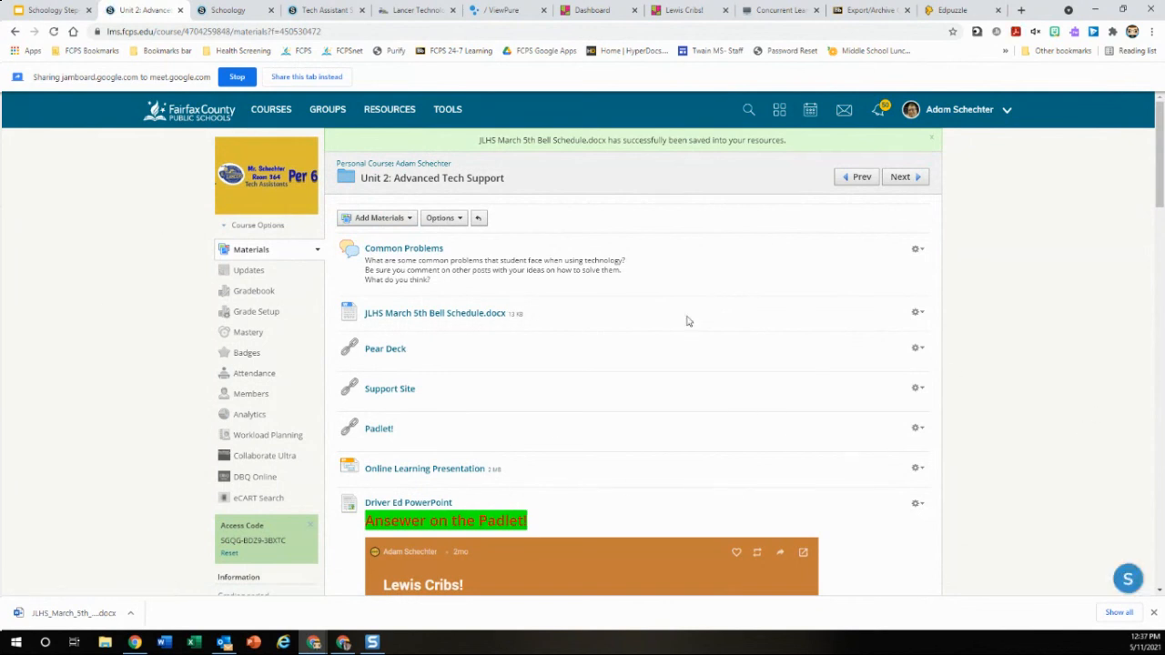
{"action": "left_click", "coordinate": [389, 109]}
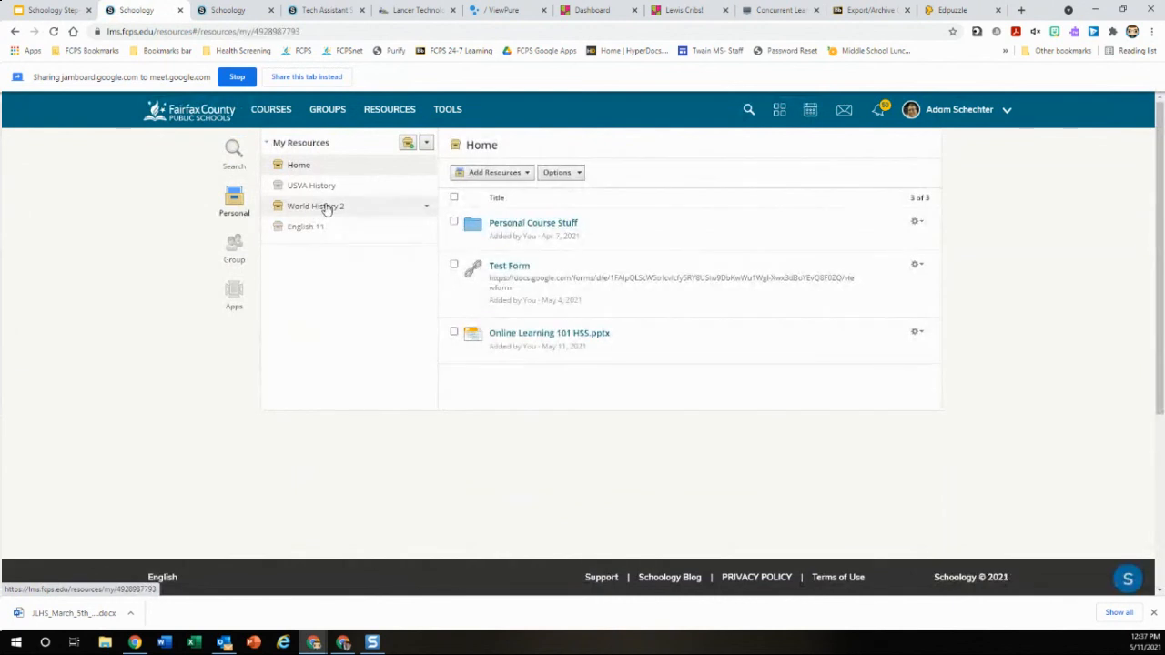
{"action": "left_click", "coordinate": [328, 207]}
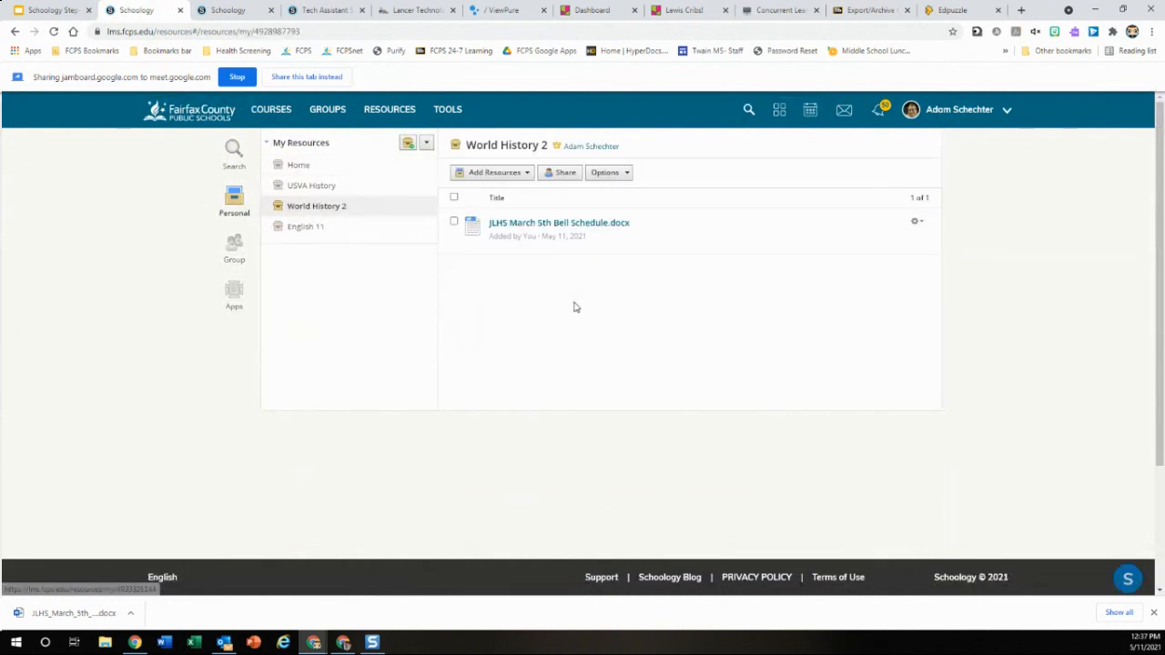
Open Unit 4 in the Tech Assistants personal course and start adding a file or link between Test and Google Forms
{"action": "left_click", "coordinate": [271, 109]}
{"action": "left_click", "coordinate": [458, 211]}
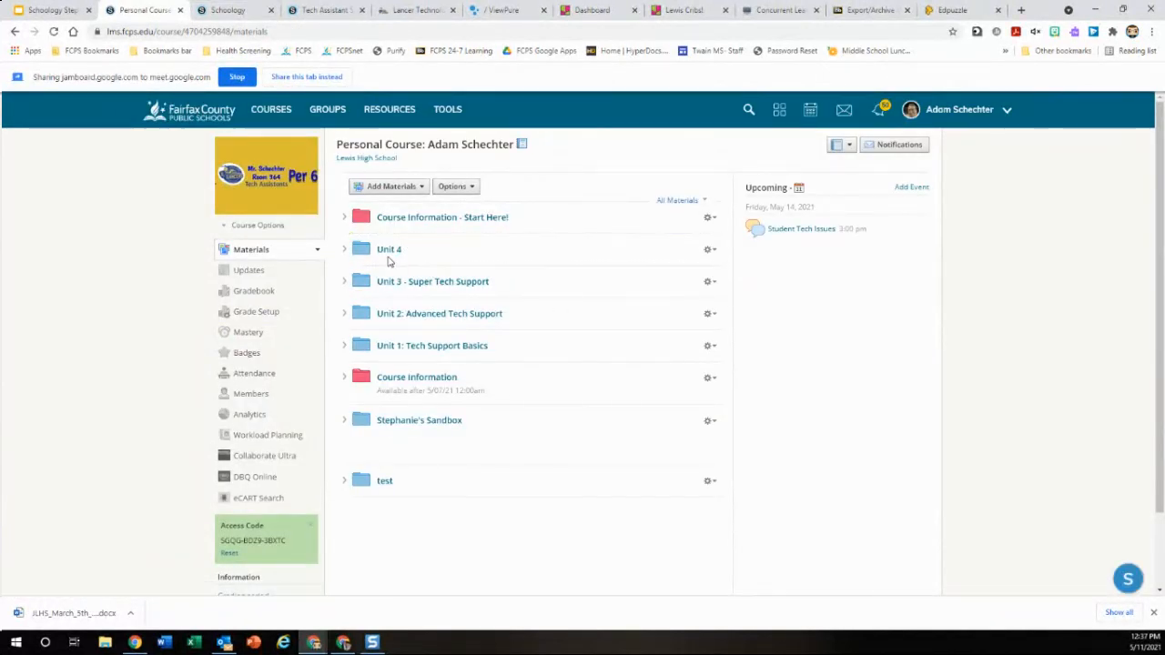
{"action": "left_click", "coordinate": [388, 251]}
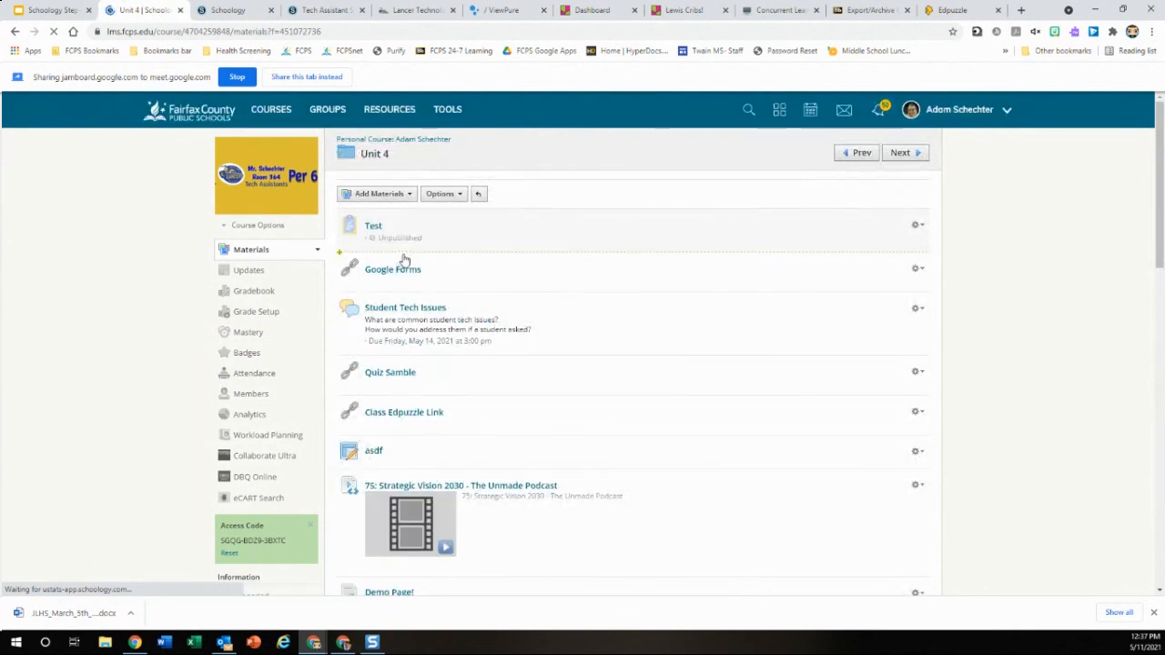
{"action": "left_click", "coordinate": [402, 257]}
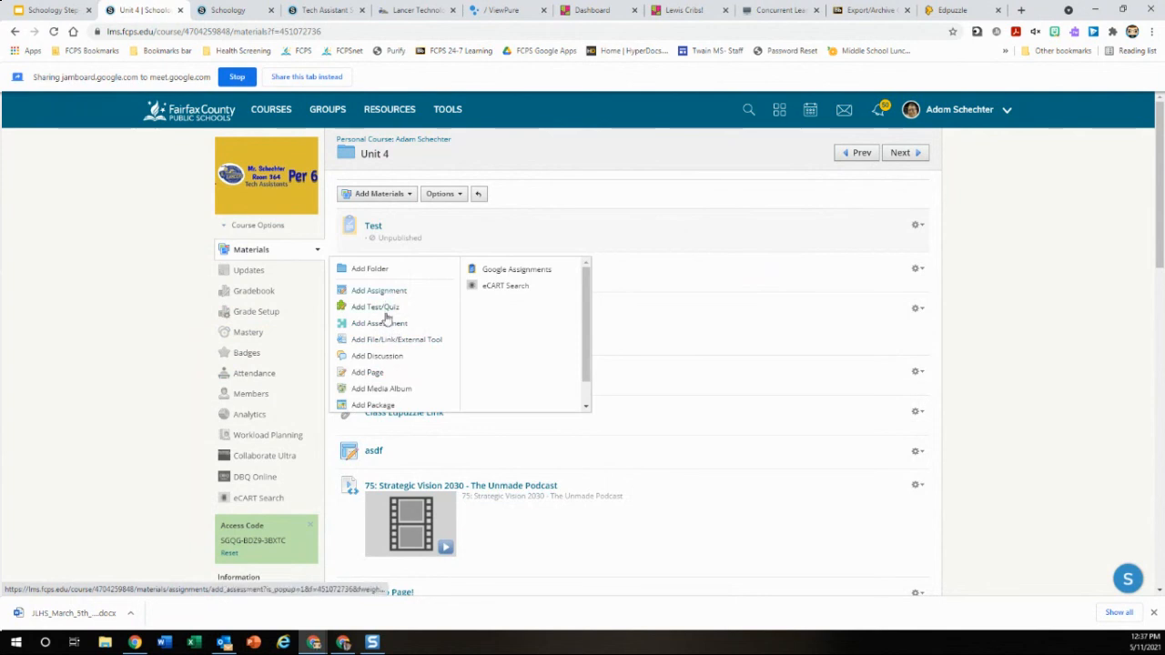
{"action": "left_click", "coordinate": [378, 344]}
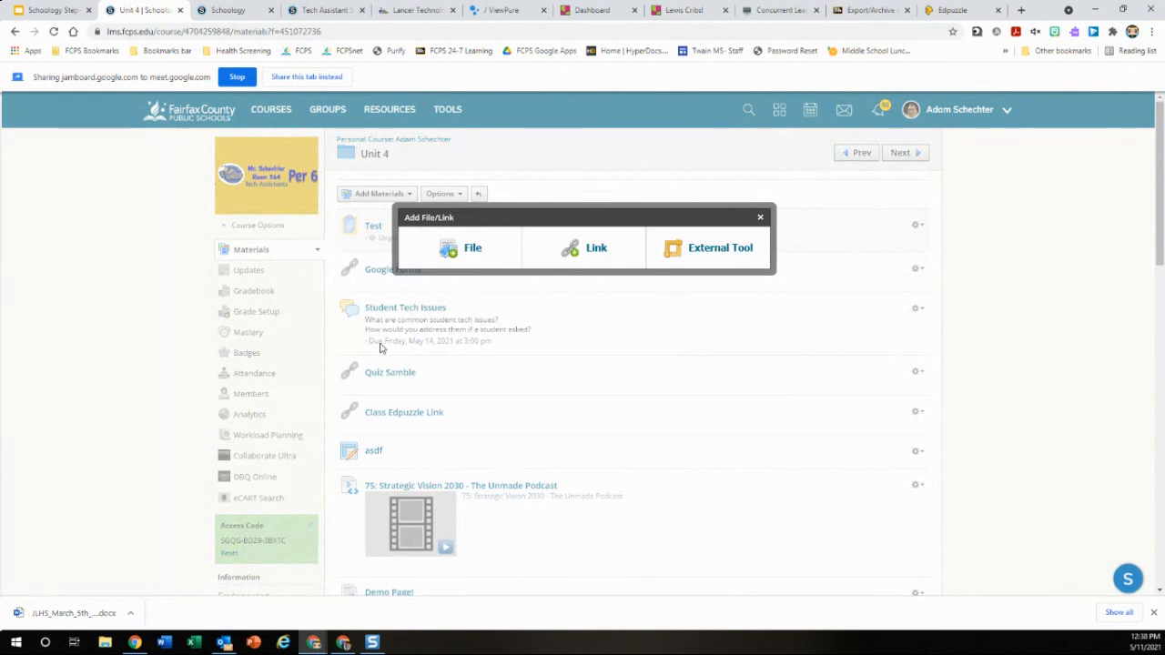
{"action": "left_click", "coordinate": [469, 251]}
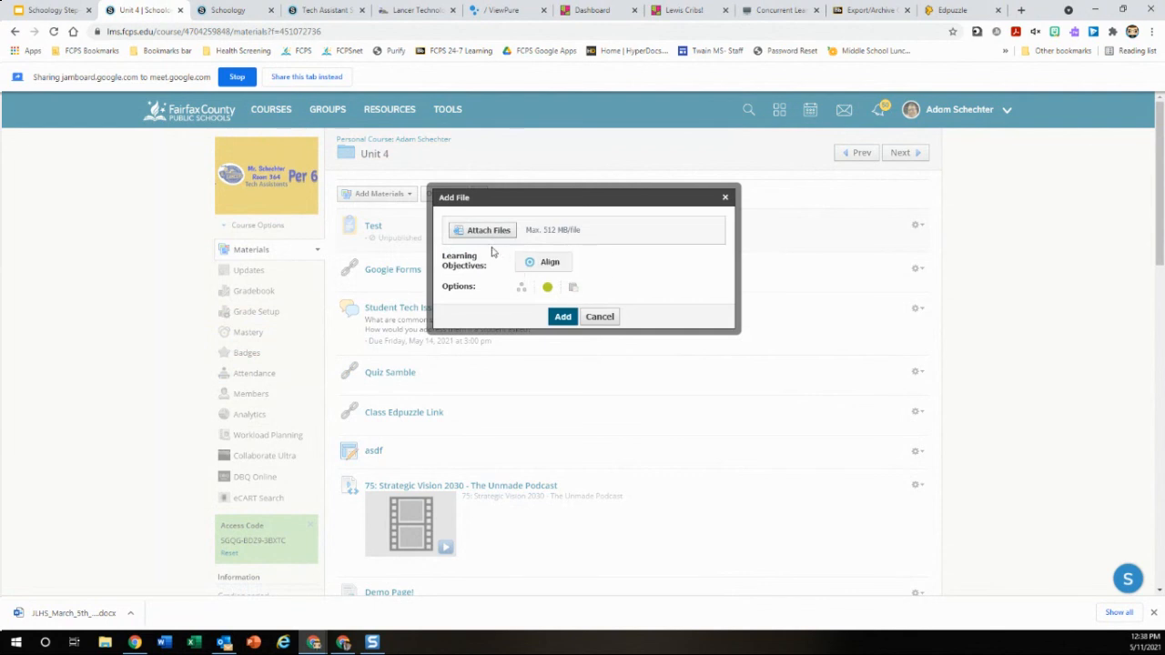
{"action": "left_click", "coordinate": [590, 317]}
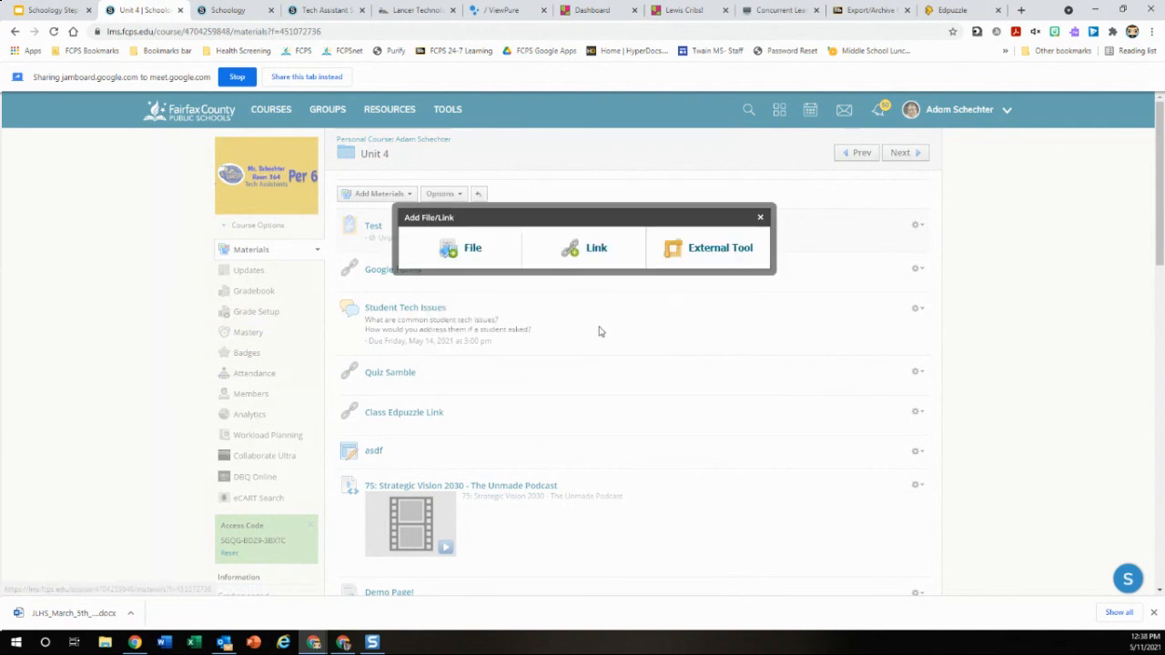
Add a link titled "Pear Deck Quiz" with the saved app.peardeck.com student URL, showing the copy-to-courses choices before adding it
{"action": "left_click", "coordinate": [575, 250]}
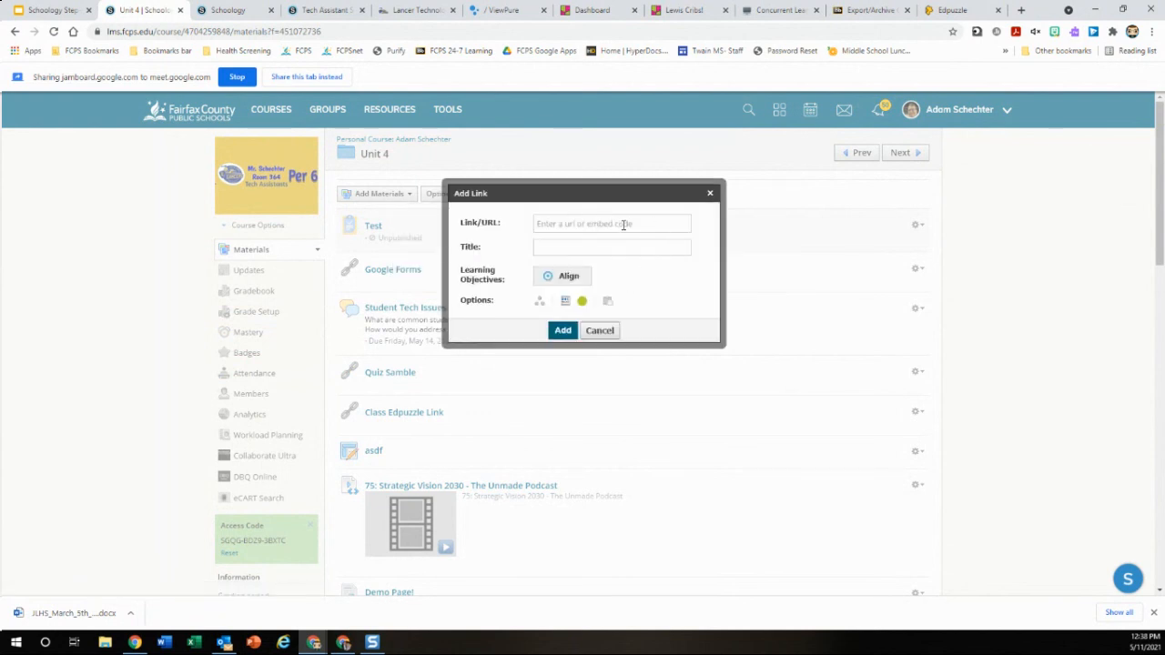
{"action": "left_click", "coordinate": [624, 227]}
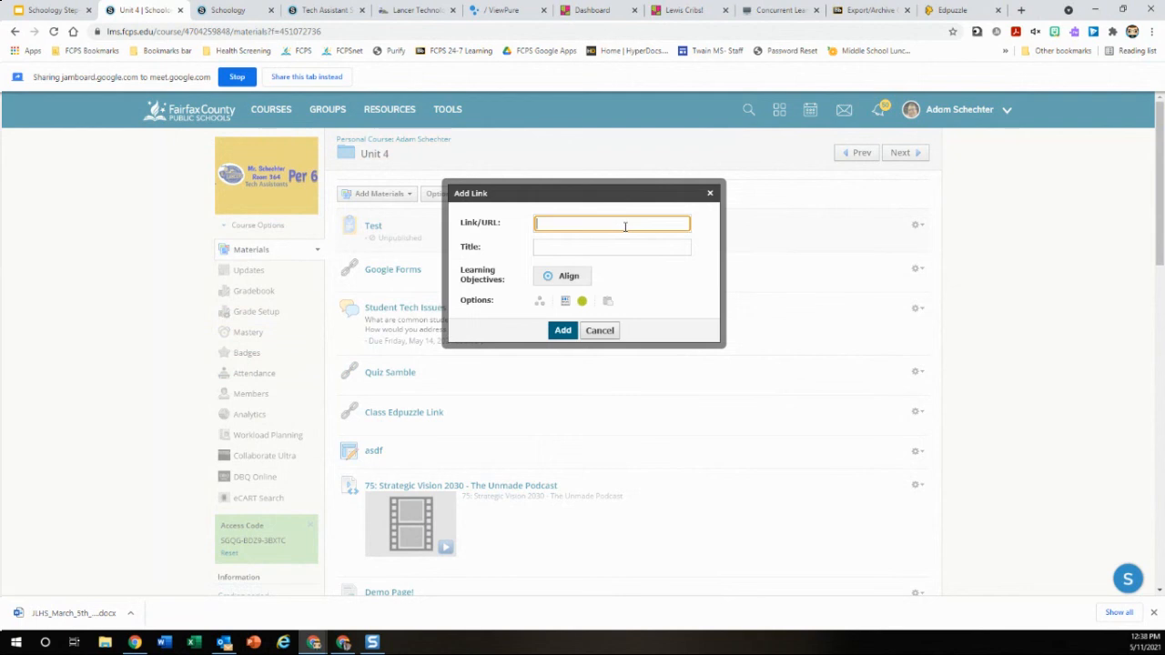
{"action": "key", "text": "ctrl+grave"}
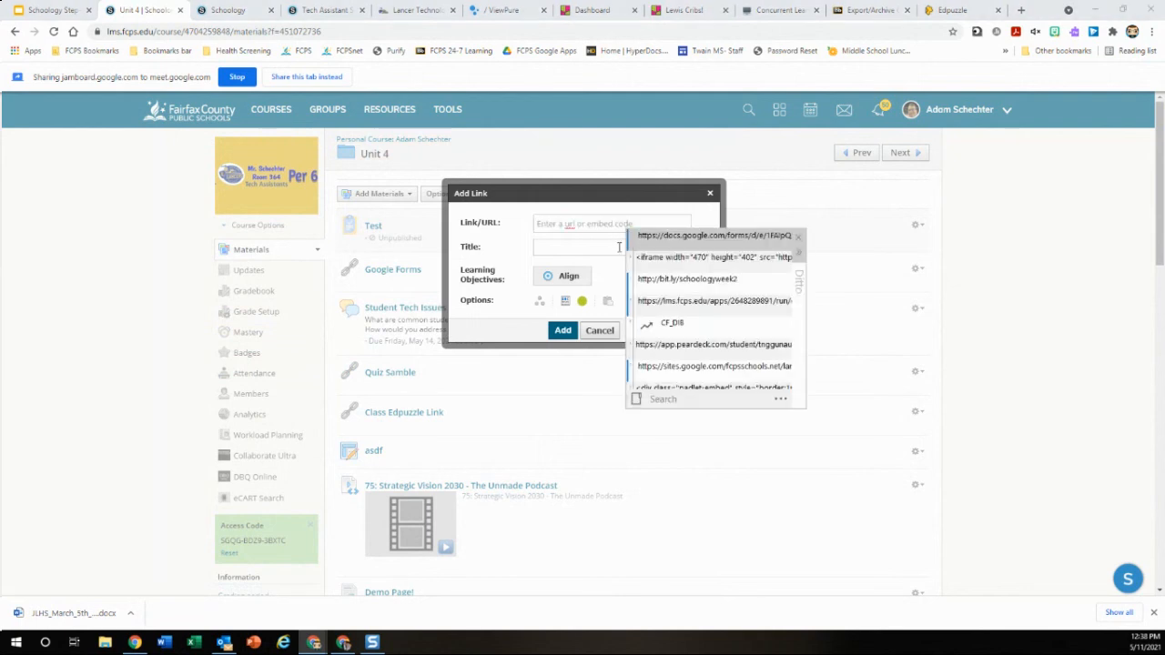
{"action": "double_click", "coordinate": [725, 349]}
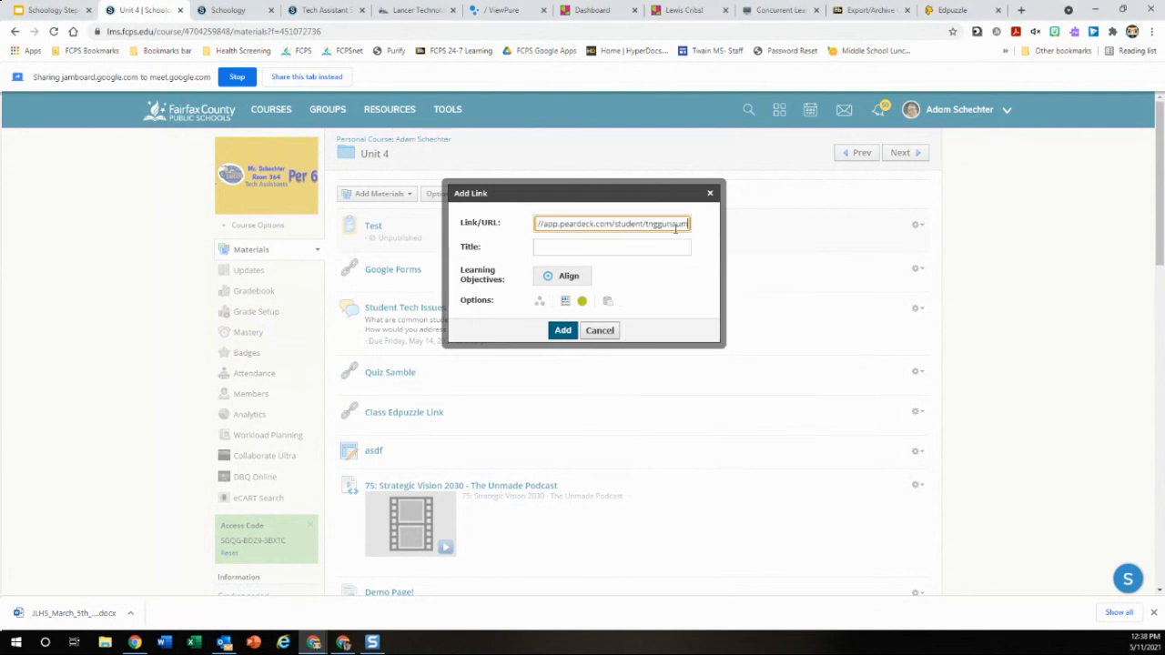
{"action": "left_click", "coordinate": [582, 252]}
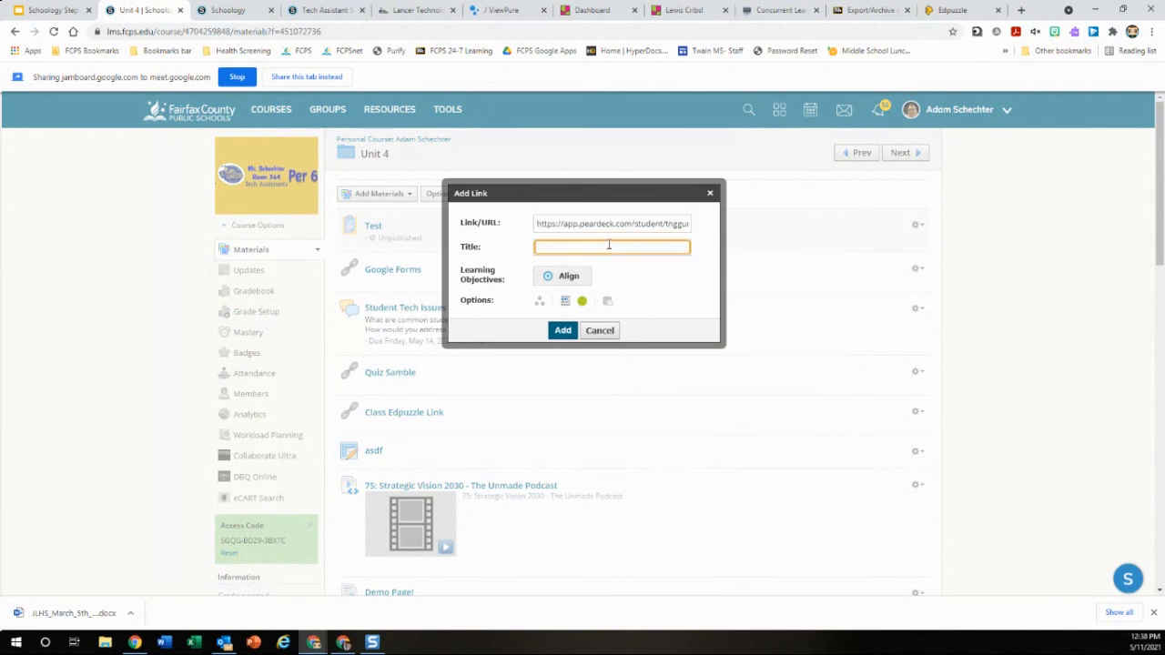
{"action": "type", "text": "Pear Deck Quiz"}
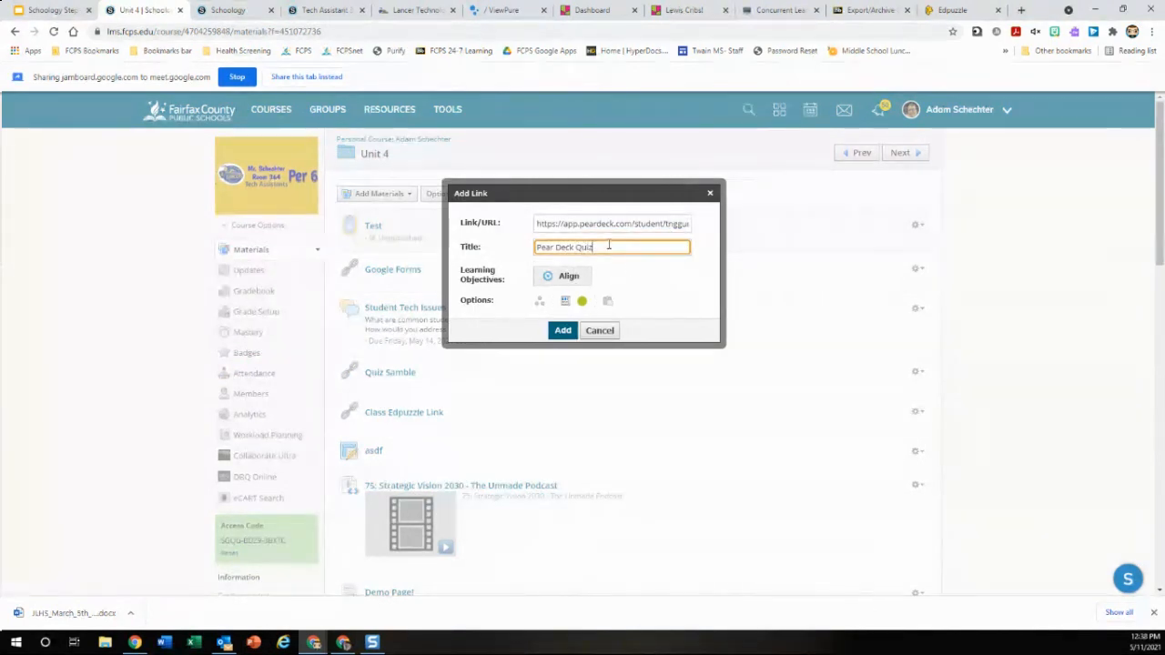
{"action": "left_click", "coordinate": [564, 304]}
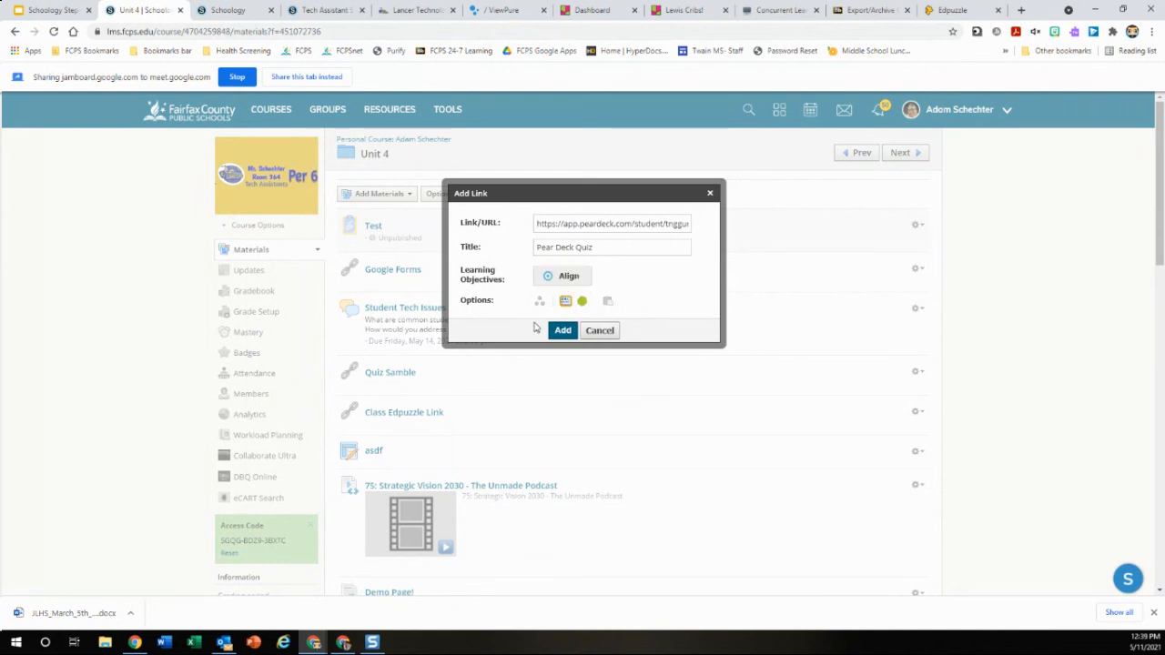
{"action": "left_click", "coordinate": [608, 302]}
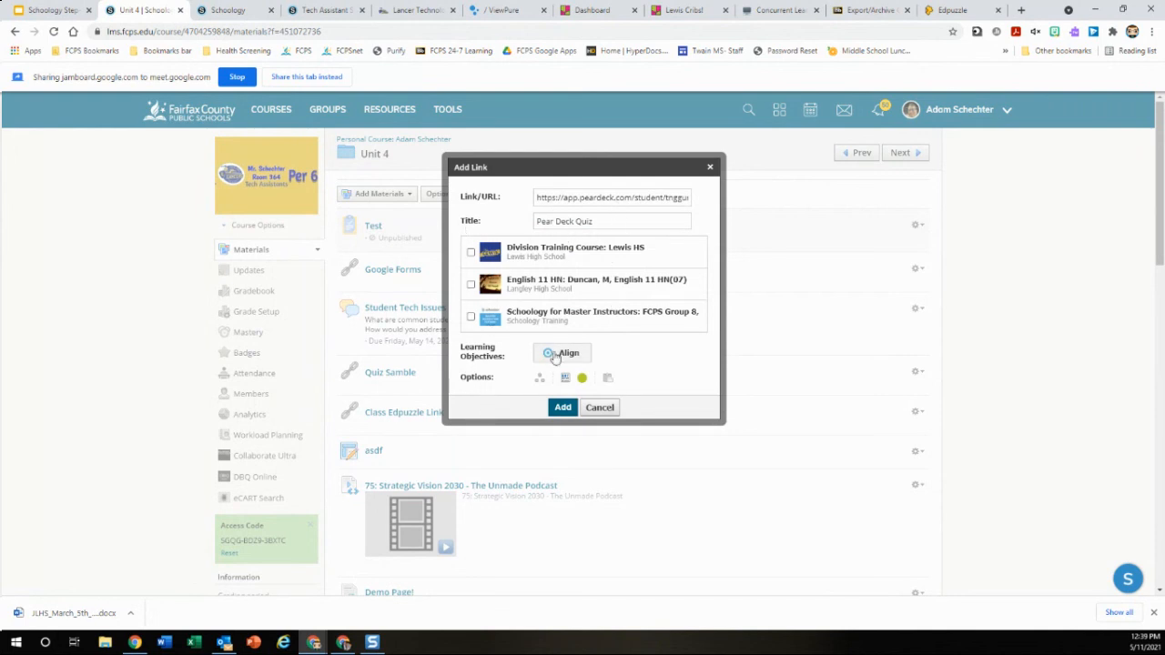
{"action": "left_click", "coordinate": [560, 408]}
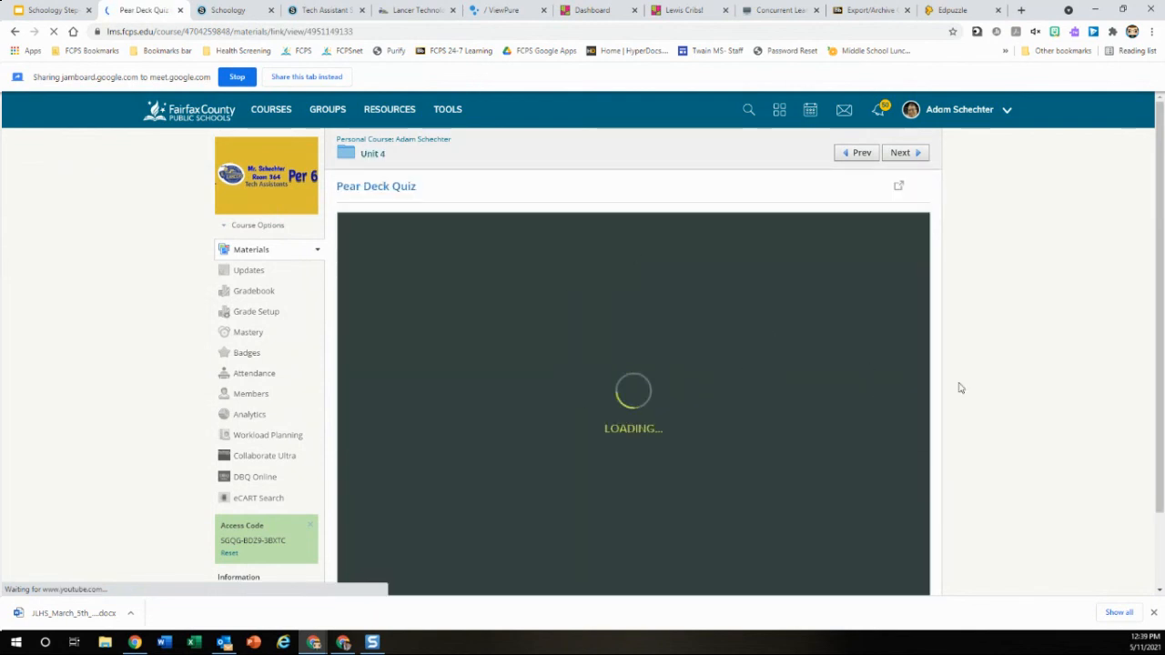
Preview the embedded Pear Deck Quiz, answer the check-in with the happy face, and look through the Omaha Beach, question and Great Wall slides
{"action": "scroll", "coordinate": [1013, 391], "scroll_direction": "down", "scroll_amount": 1}
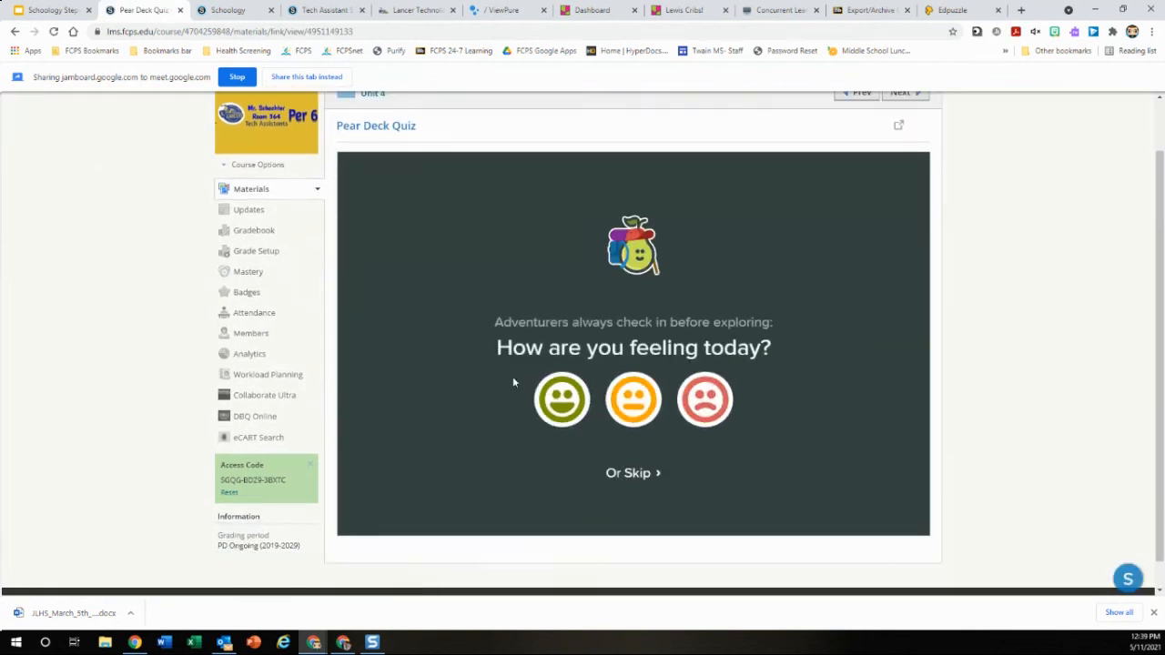
{"action": "left_click", "coordinate": [562, 401]}
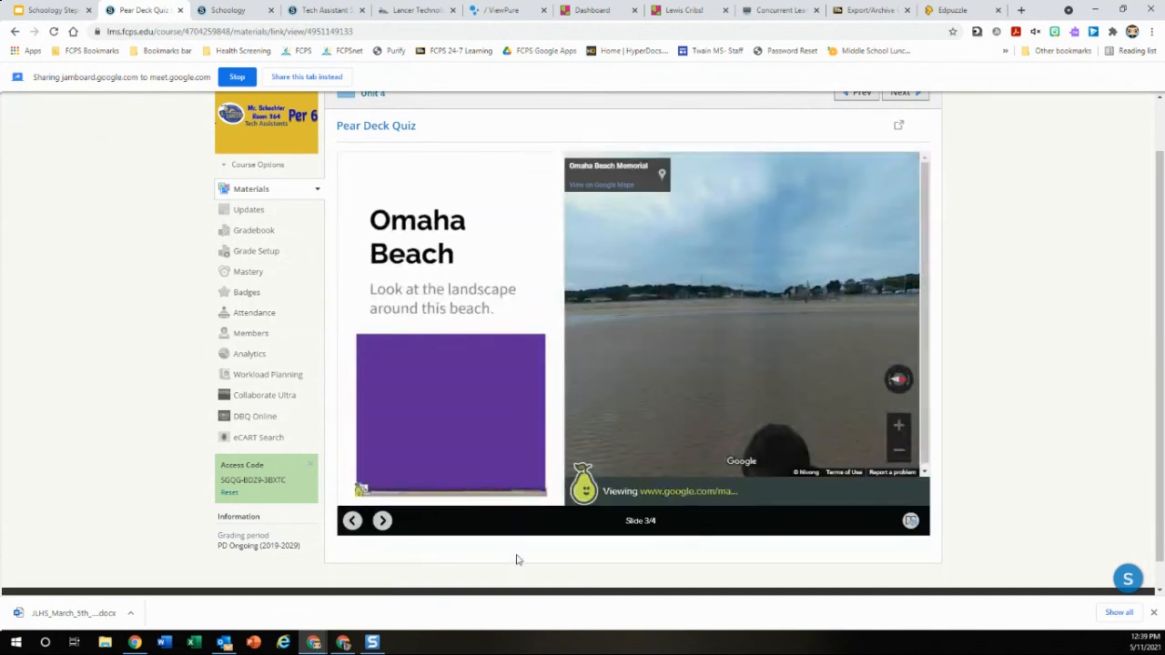
{"action": "left_click_drag", "start_coordinate": [737, 360], "coordinate": [761, 365]}
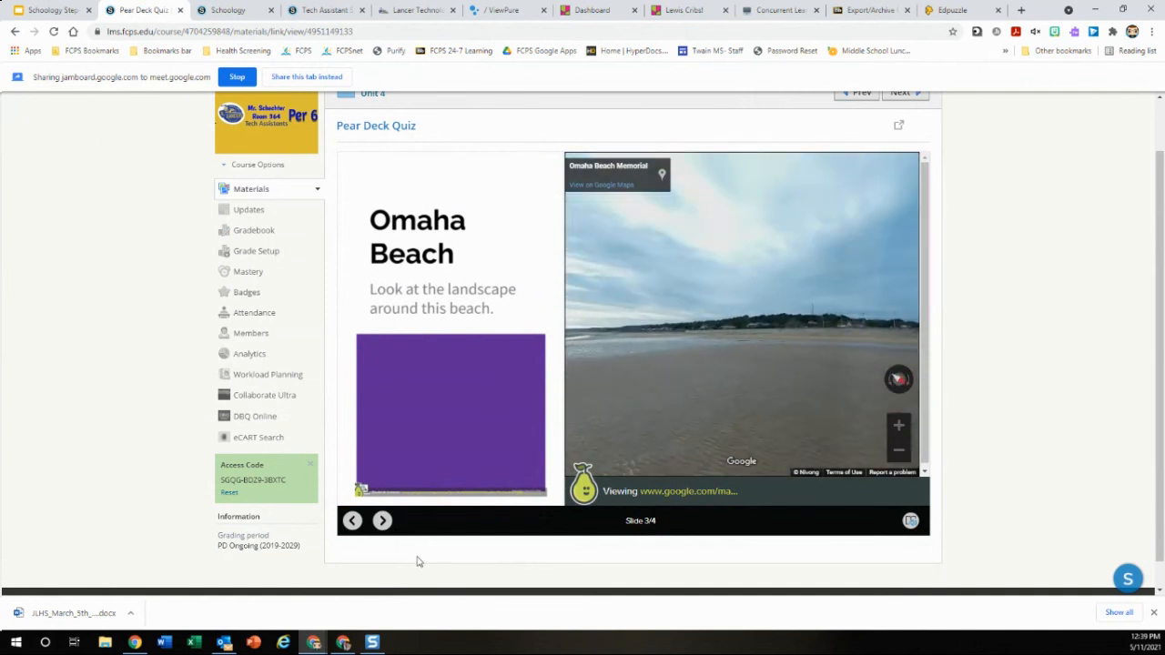
{"action": "left_click", "coordinate": [352, 520]}
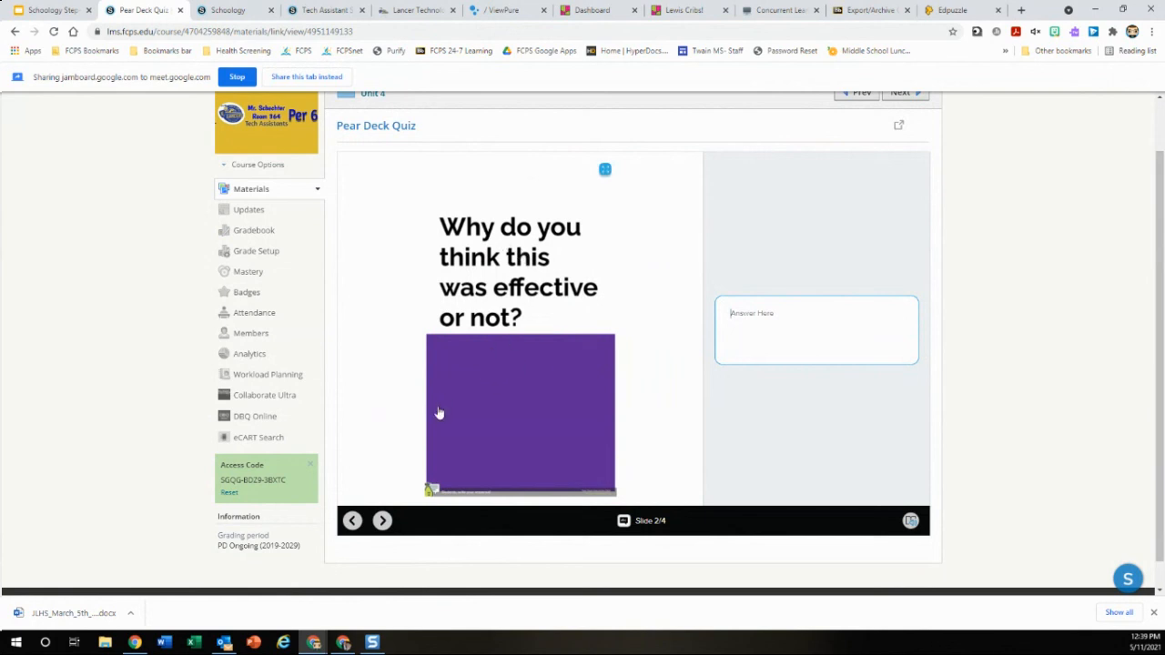
{"action": "left_click", "coordinate": [353, 521]}
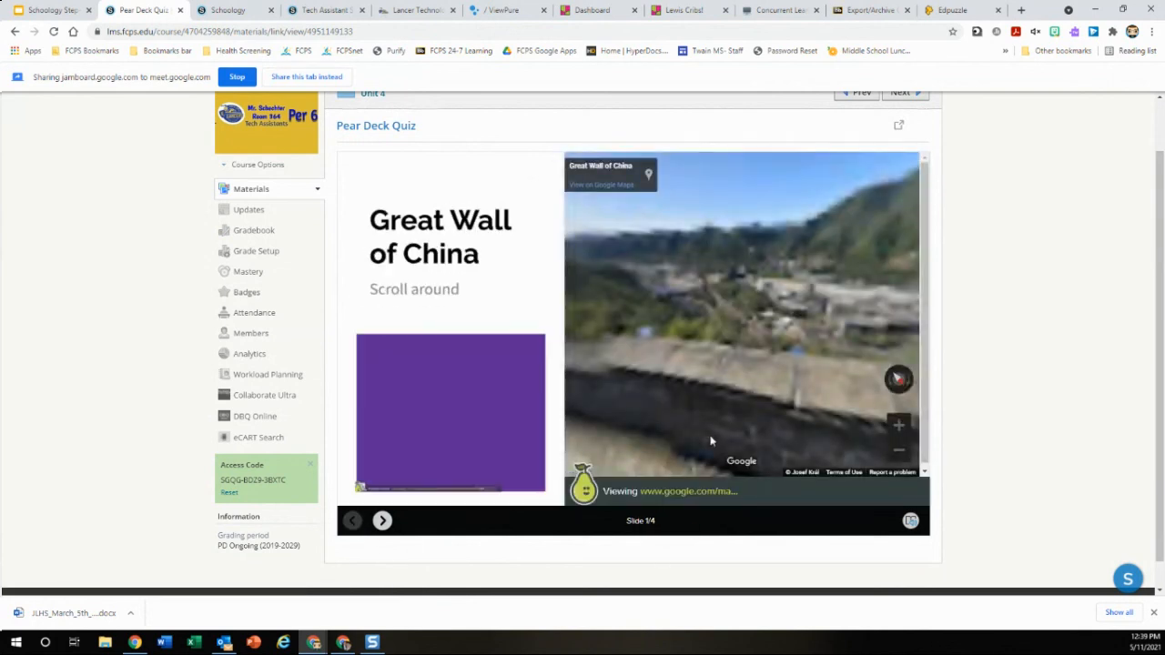
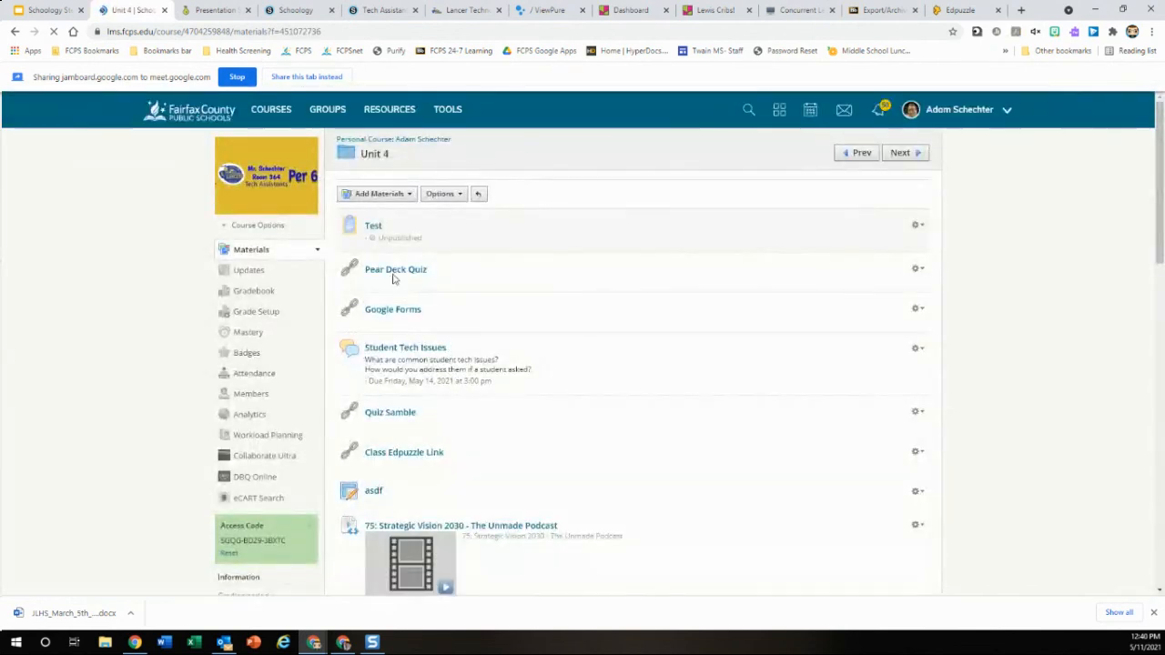
Start adding a Turnitin external tool below Test in Unit 4 and title it "Research Paper!"
{"action": "left_click", "coordinate": [415, 259]}
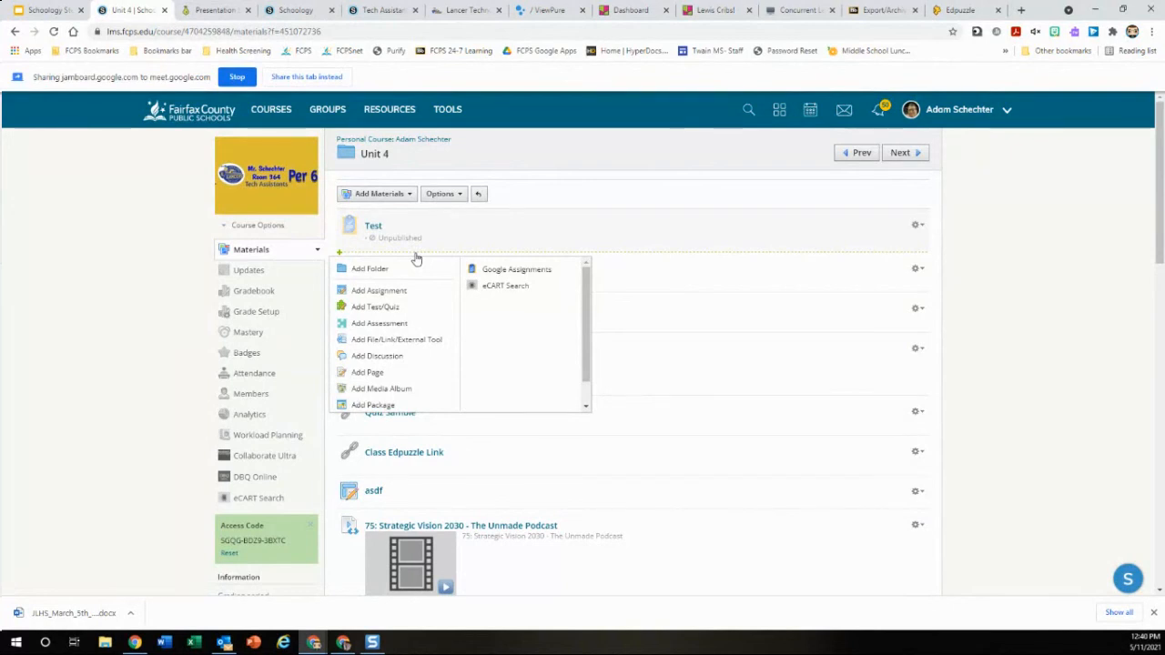
{"action": "left_click", "coordinate": [398, 344]}
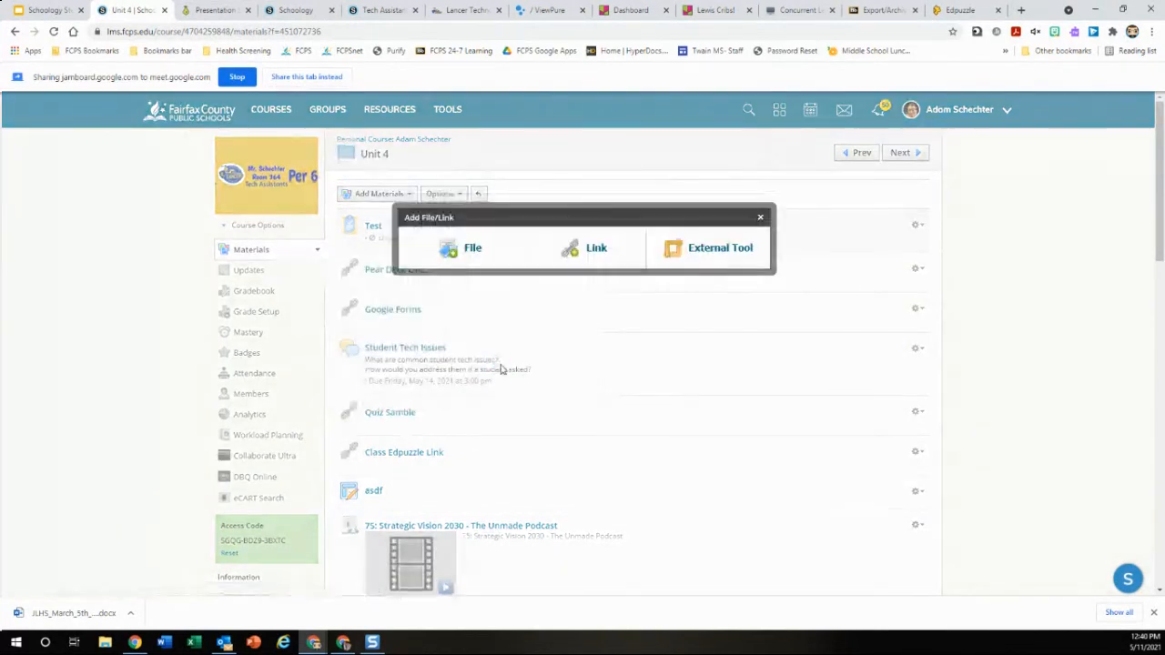
{"action": "left_click", "coordinate": [727, 252]}
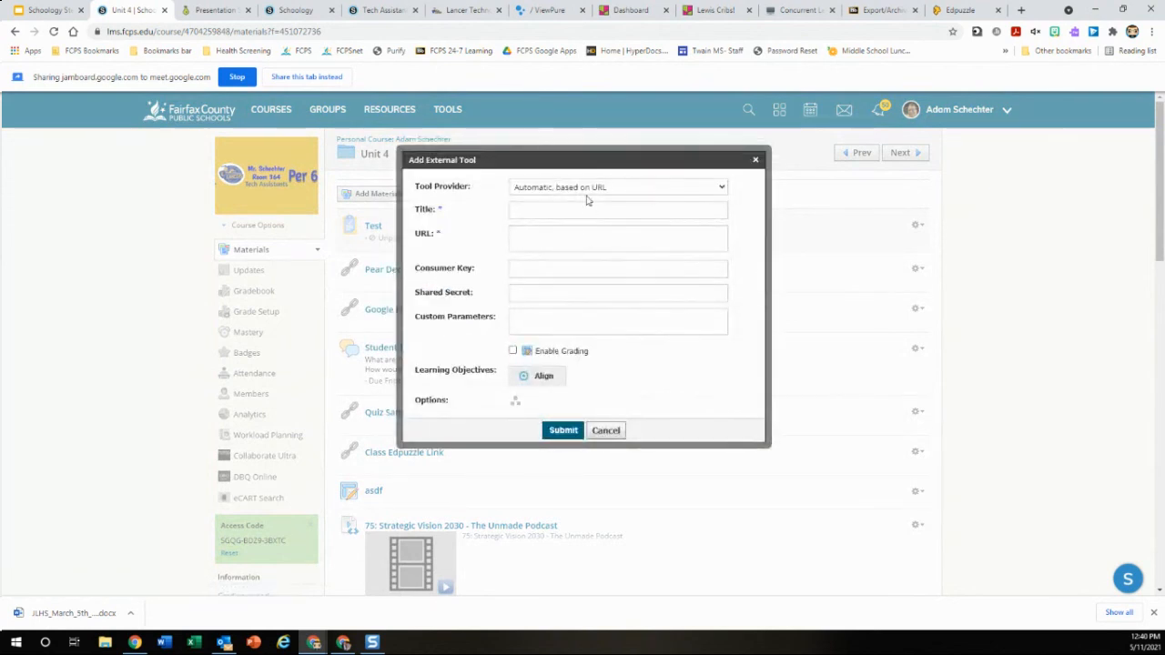
{"action": "left_click", "coordinate": [589, 188]}
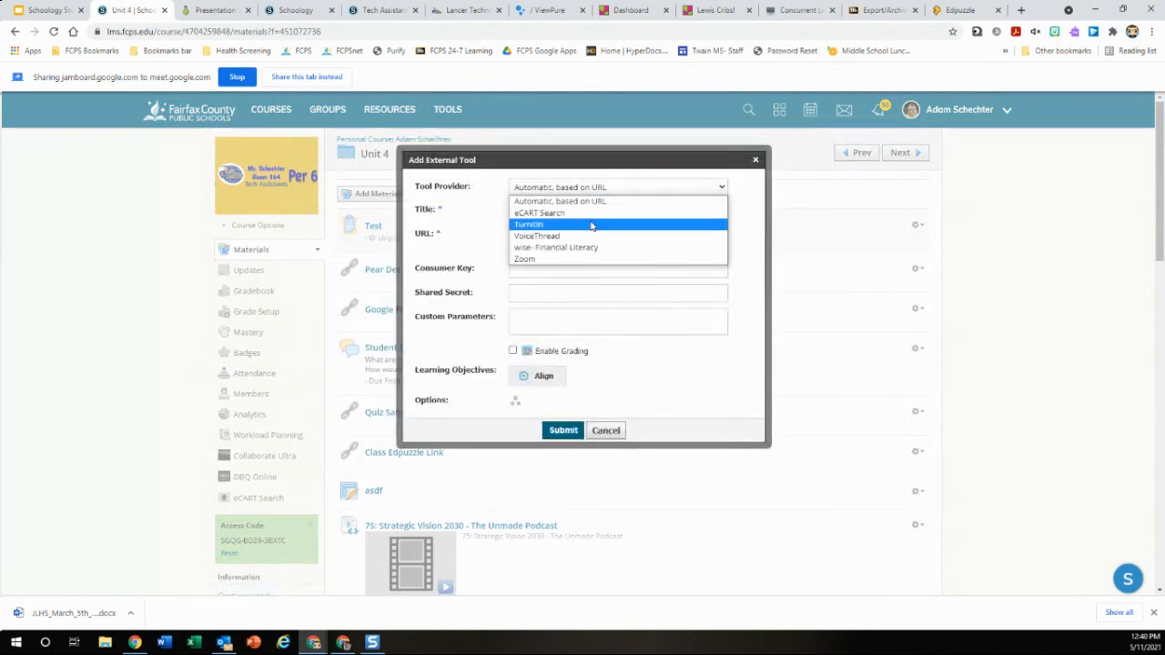
{"action": "left_click", "coordinate": [591, 224]}
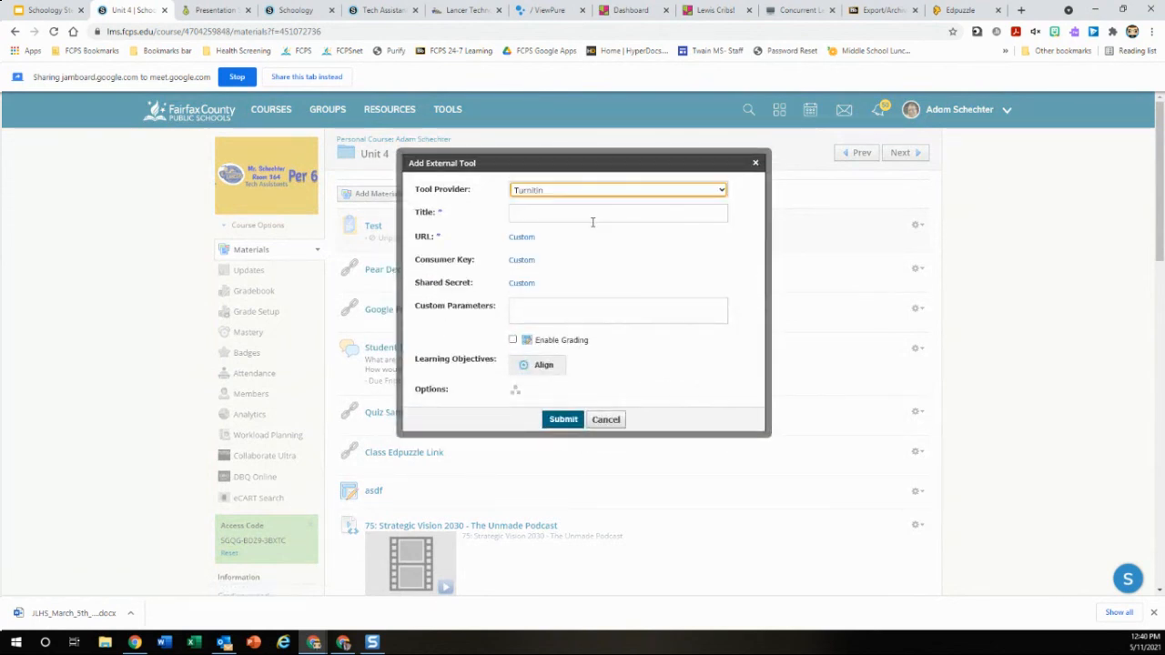
{"action": "left_click", "coordinate": [536, 211]}
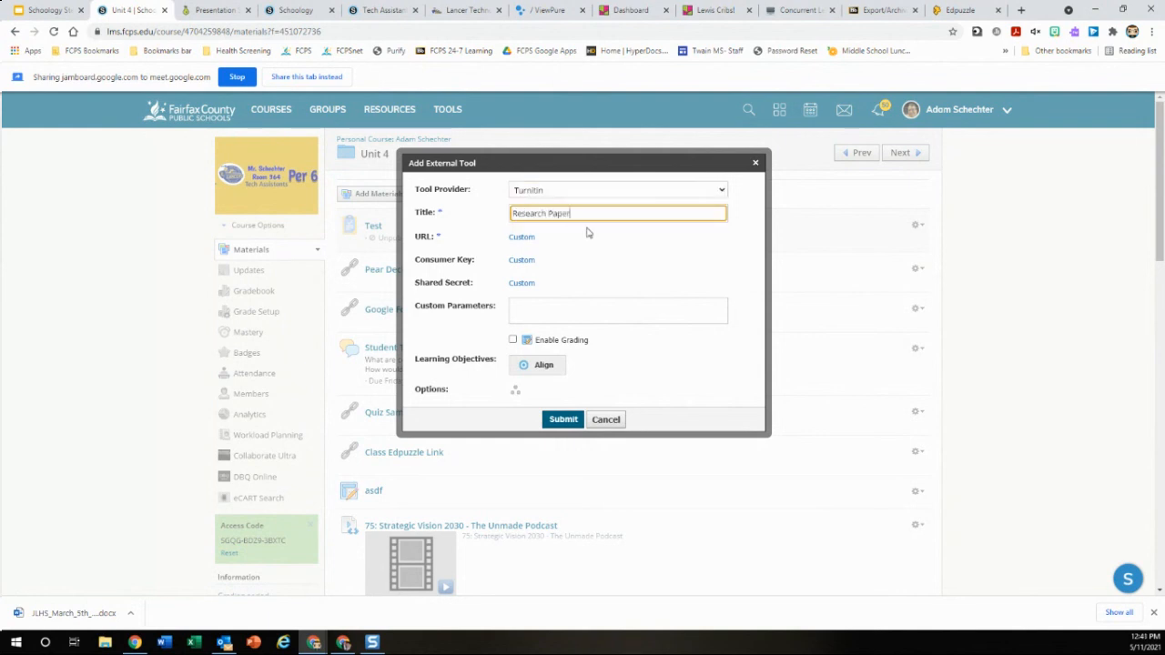
{"action": "type", "text": "Research Paper!"}
Enable grading for the Turnitin tool, look over its points, category, scale and period settings, and submit it
{"action": "left_click", "coordinate": [512, 341]}
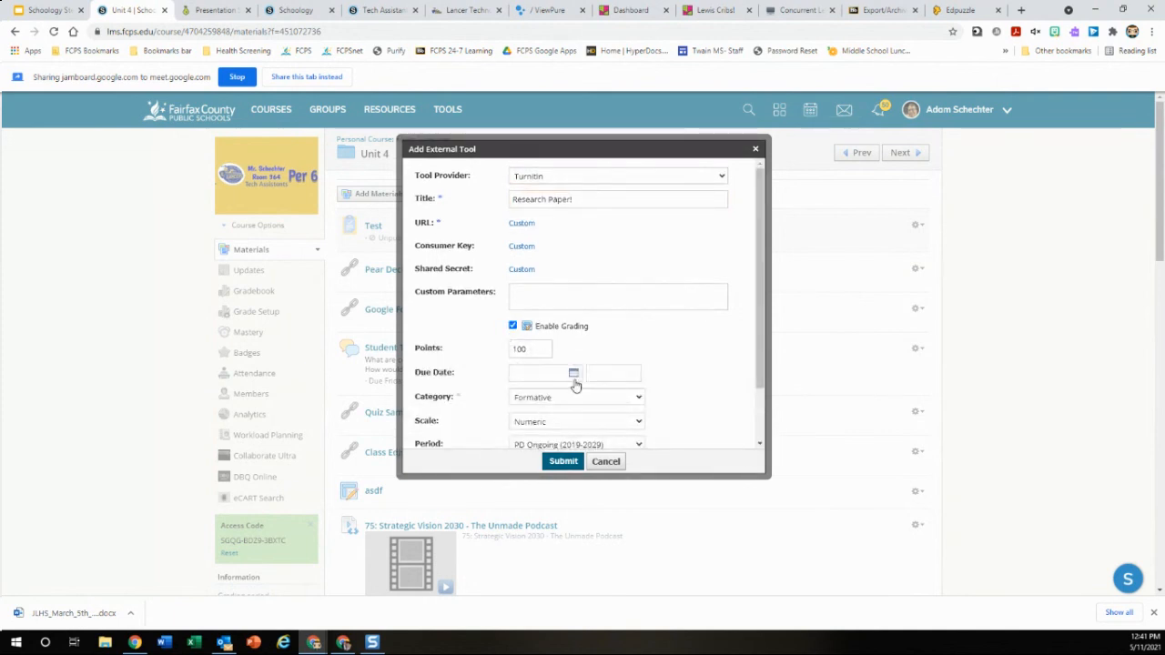
{"action": "scroll", "coordinate": [614, 380], "scroll_direction": "down", "scroll_amount": 2}
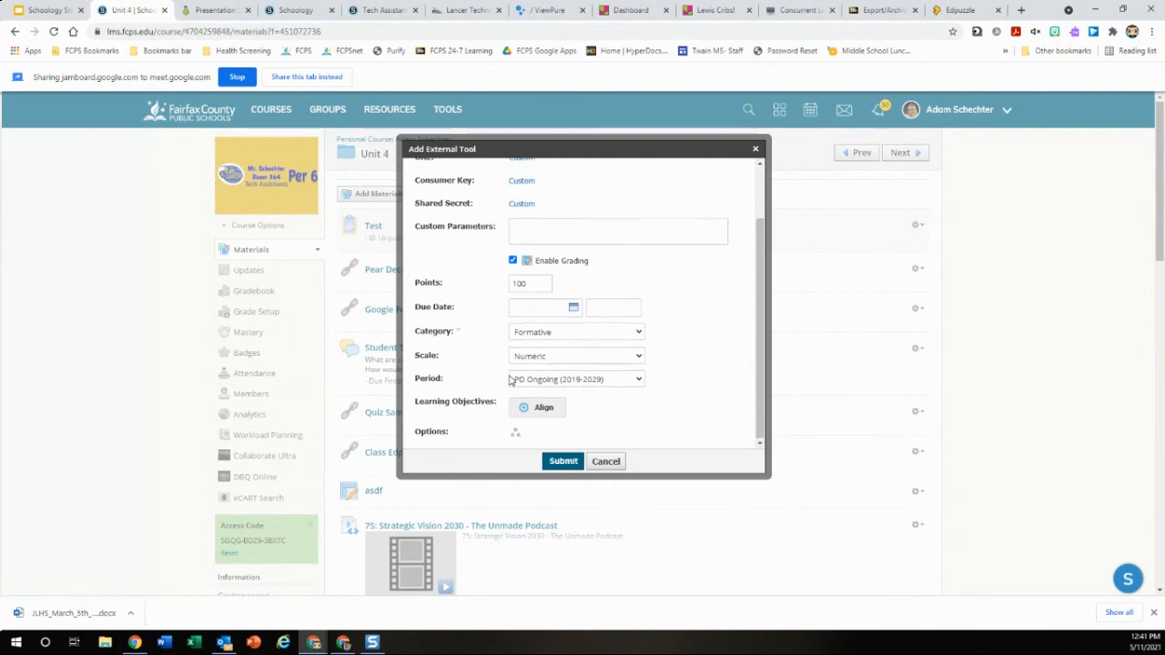
{"action": "scroll", "coordinate": [508, 382], "scroll_direction": "up", "scroll_amount": 2}
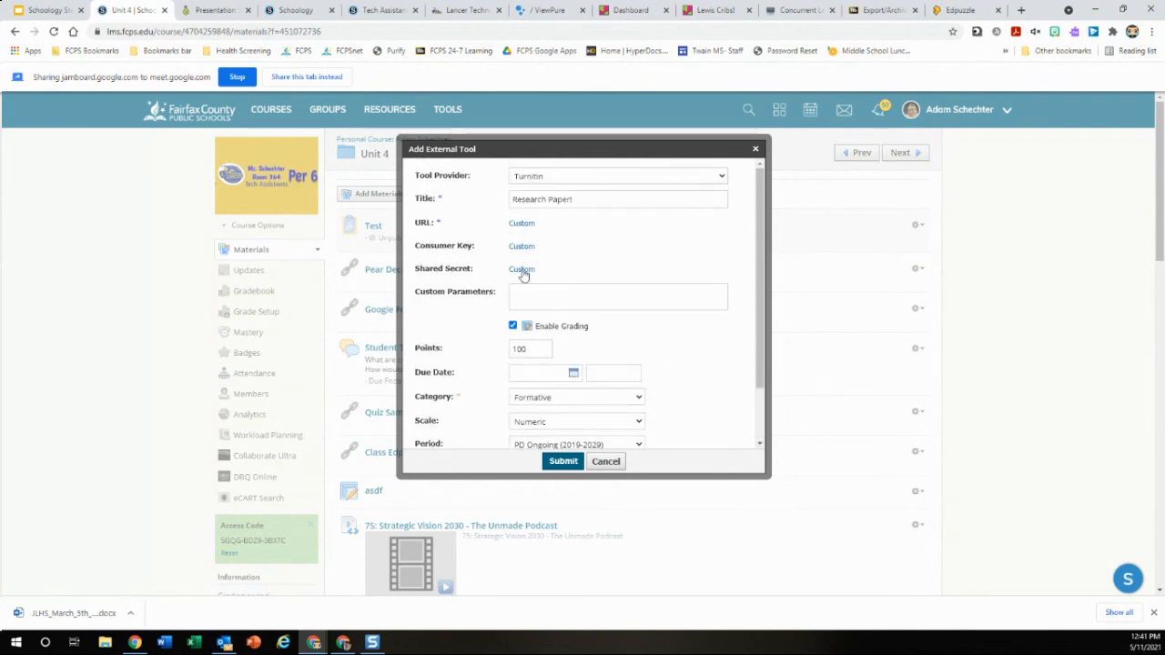
{"action": "scroll", "coordinate": [471, 414], "scroll_direction": "down", "scroll_amount": 2}
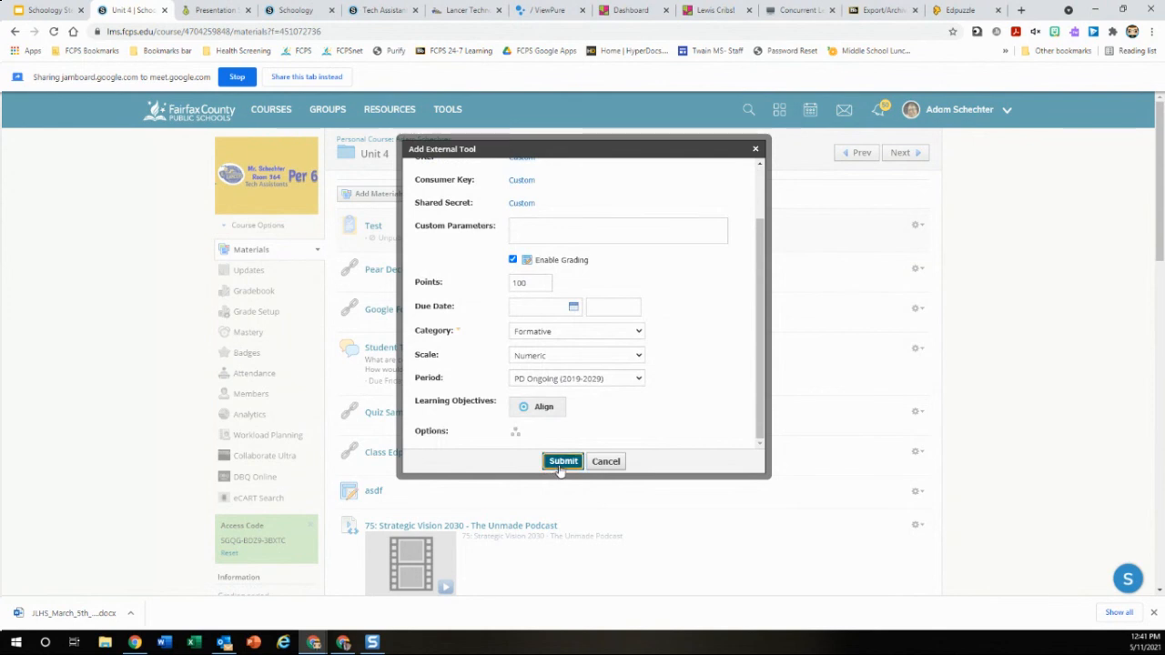
{"action": "left_click", "coordinate": [564, 461]}
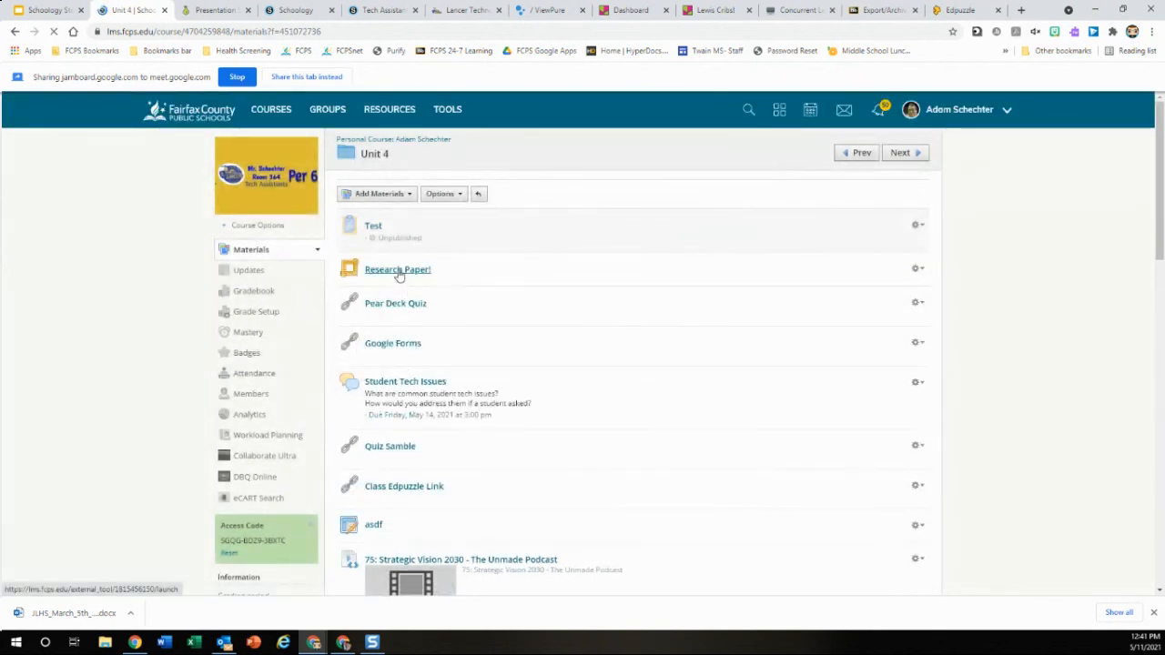
Open the Research Paper! material and look through its Turnitin assignment inbox and online grading report
{"action": "left_click_drag", "start_coordinate": [366, 274], "coordinate": [465, 294]}
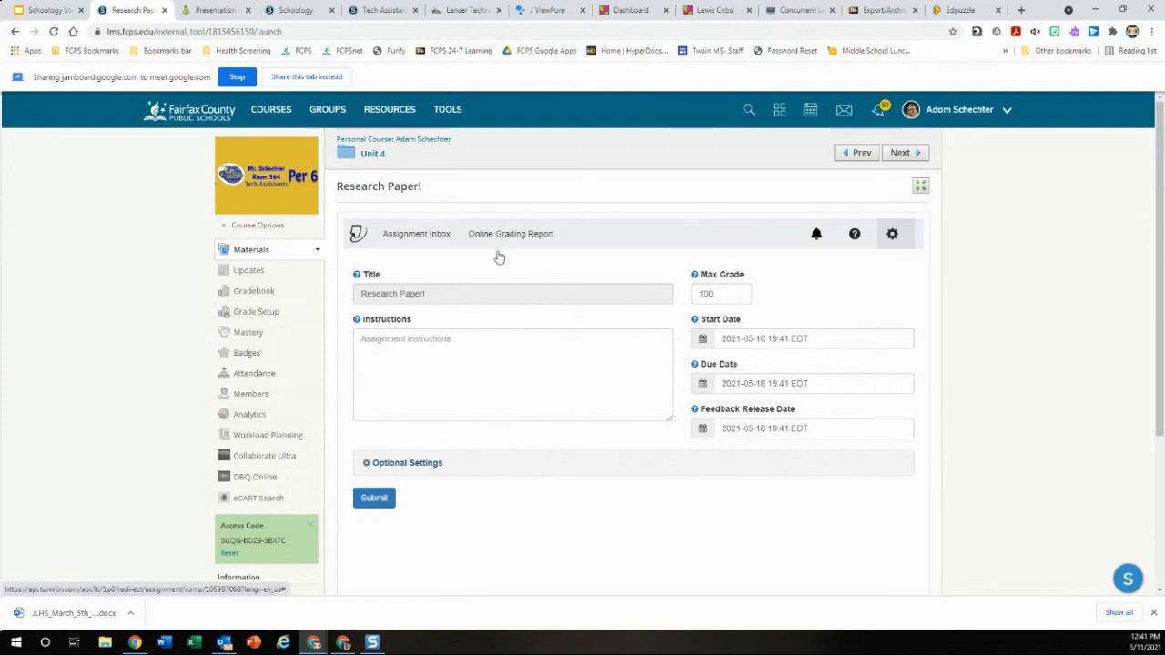
{"action": "left_click", "coordinate": [418, 239]}
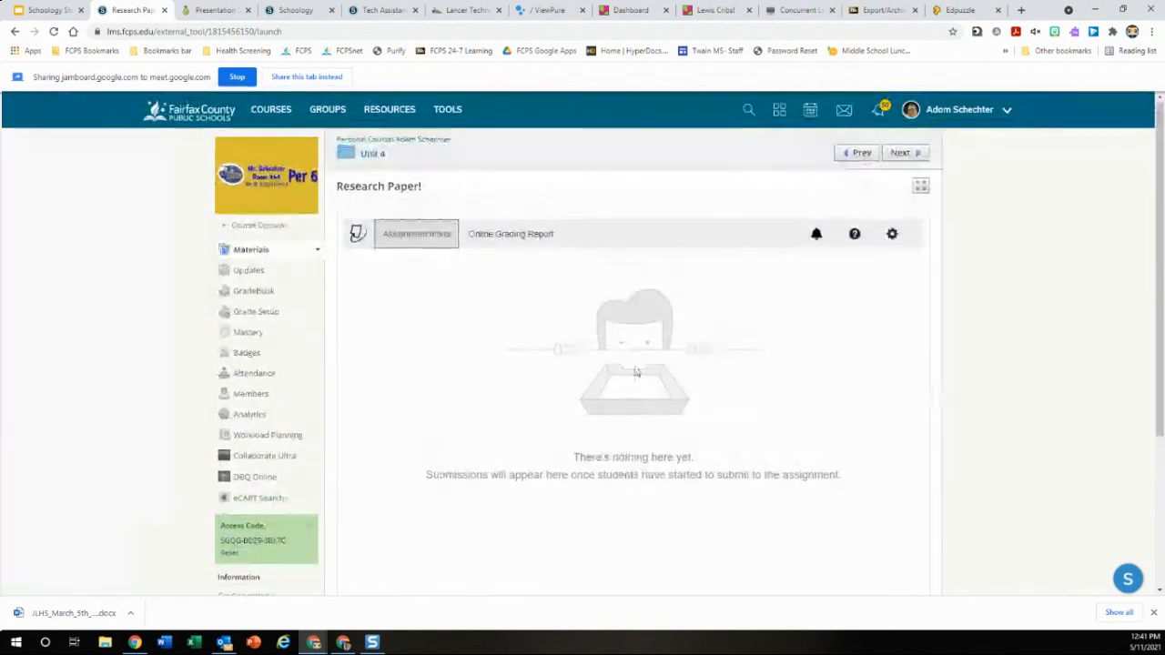
{"action": "left_click", "coordinate": [490, 239]}
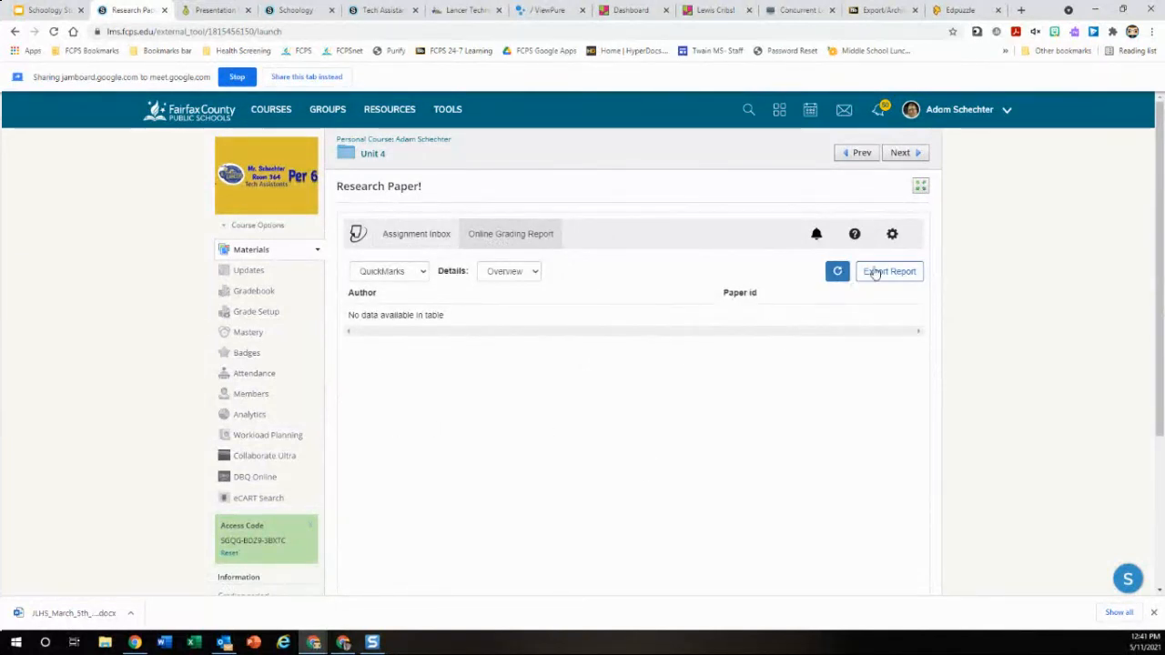
{"action": "left_click", "coordinate": [415, 235]}
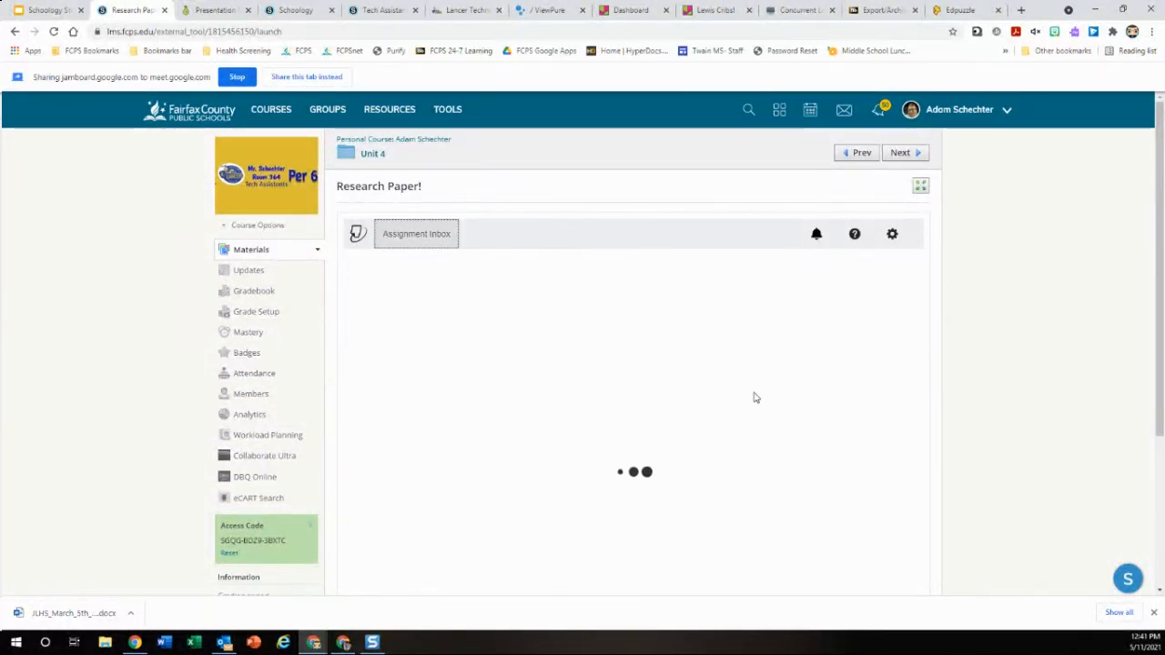
{"action": "scroll", "coordinate": [1060, 401], "scroll_direction": "down", "scroll_amount": 1}
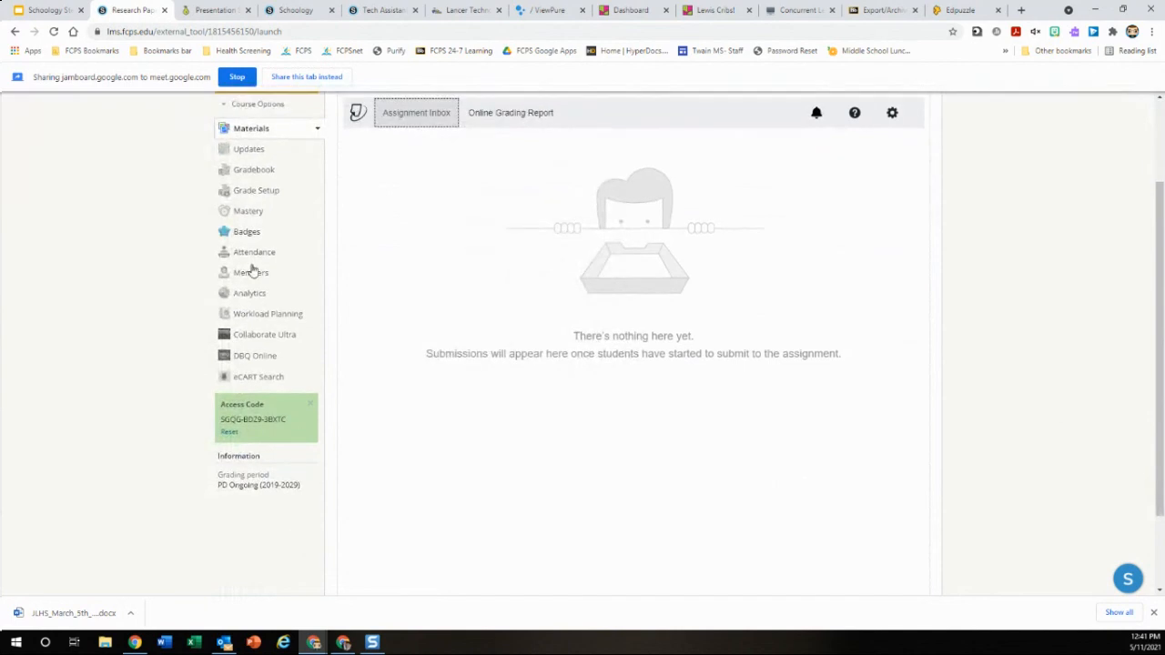
{"action": "scroll", "coordinate": [1047, 300], "scroll_direction": "up", "scroll_amount": 1}
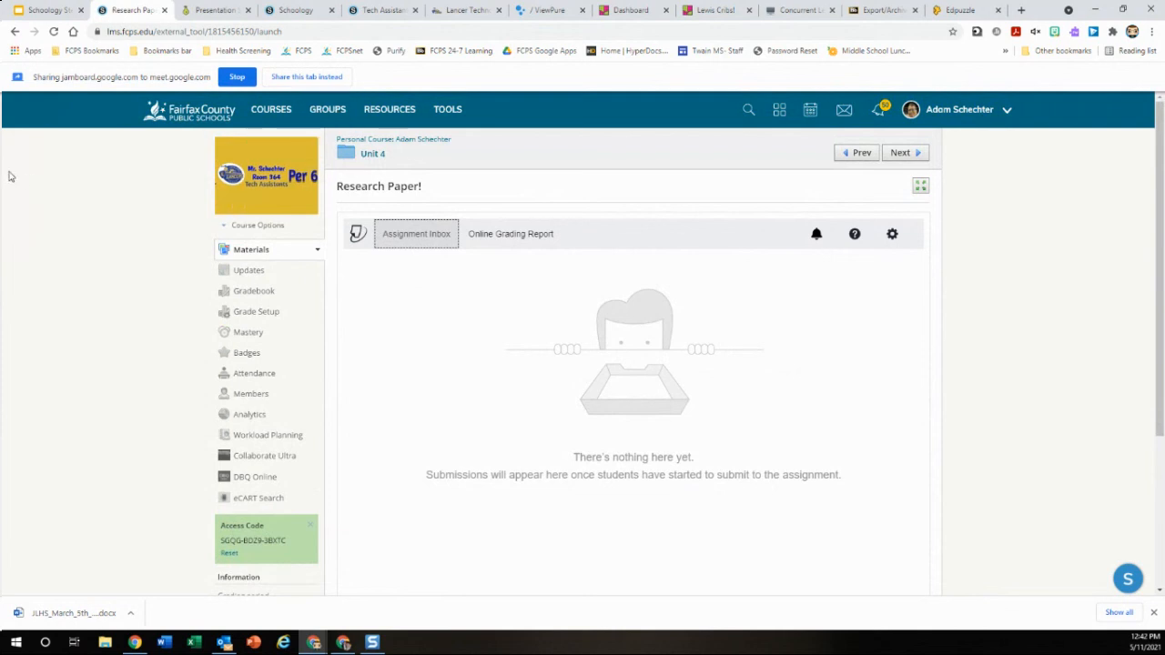
Check the Export Blackboard Zip File slide, switch to Blackboard, and open the Export/Archive Course page of the Comp Tech Assist(02) course
{"action": "left_click", "coordinate": [44, 8]}
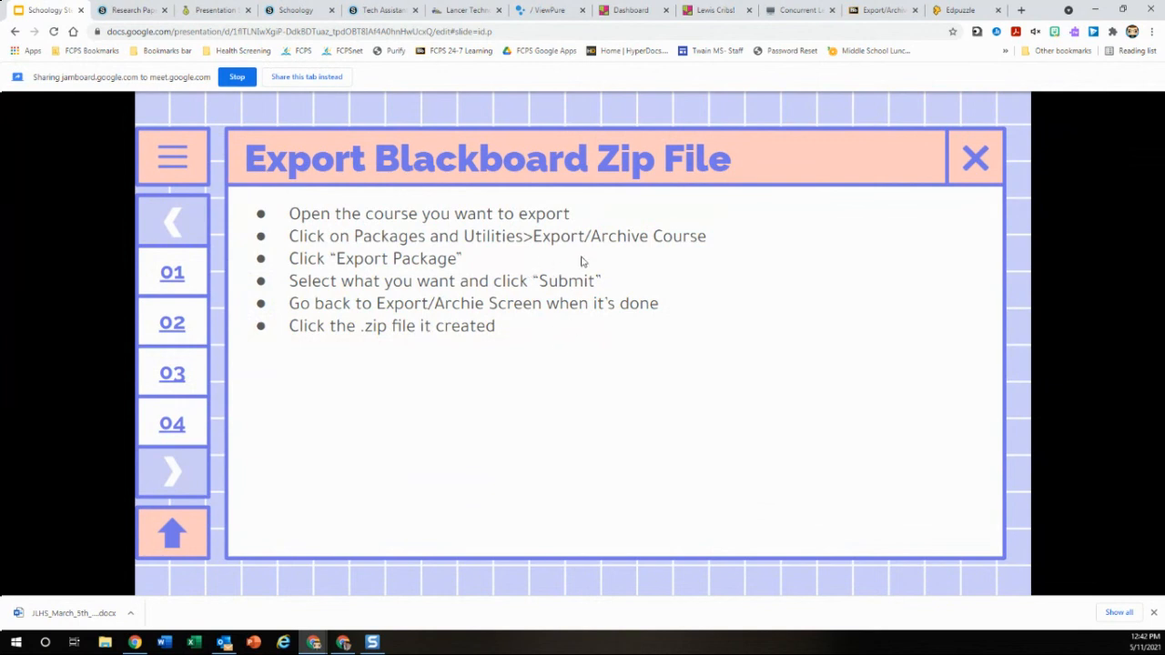
{"action": "left_click", "coordinate": [864, 11]}
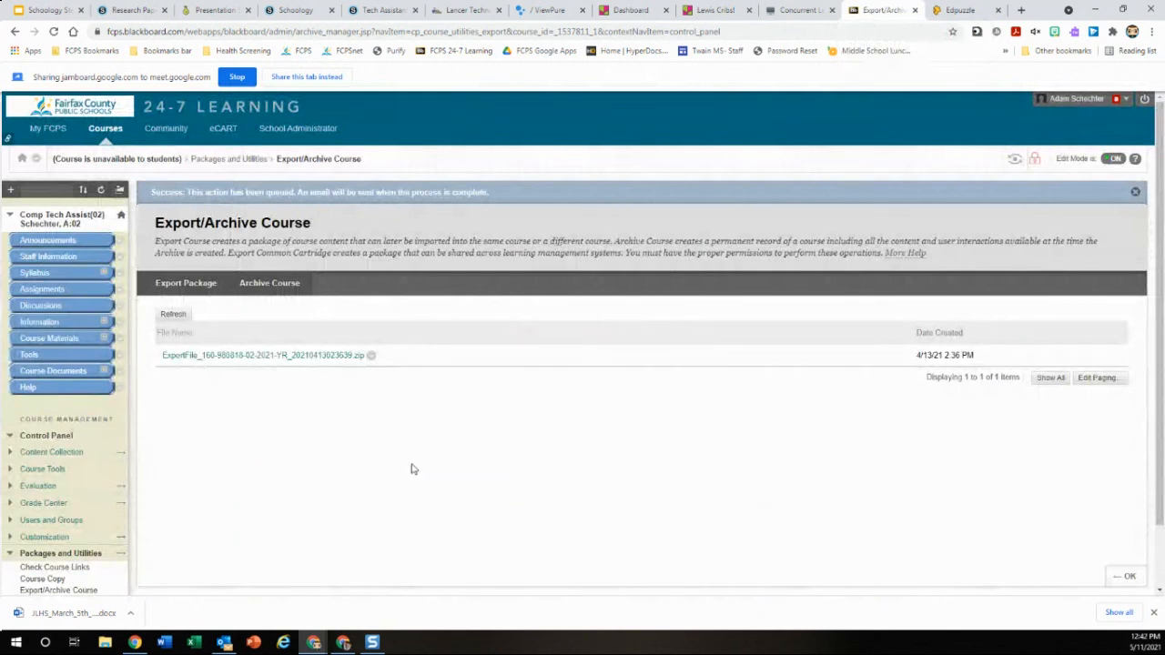
{"action": "left_click", "coordinate": [105, 128]}
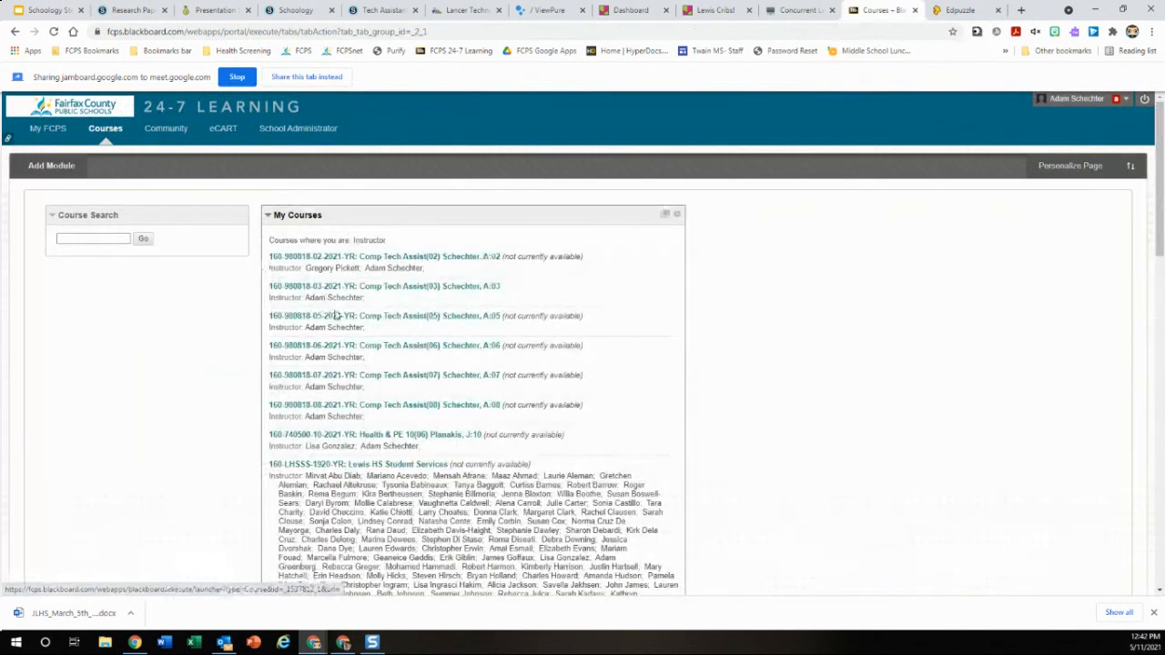
{"action": "left_click", "coordinate": [470, 261]}
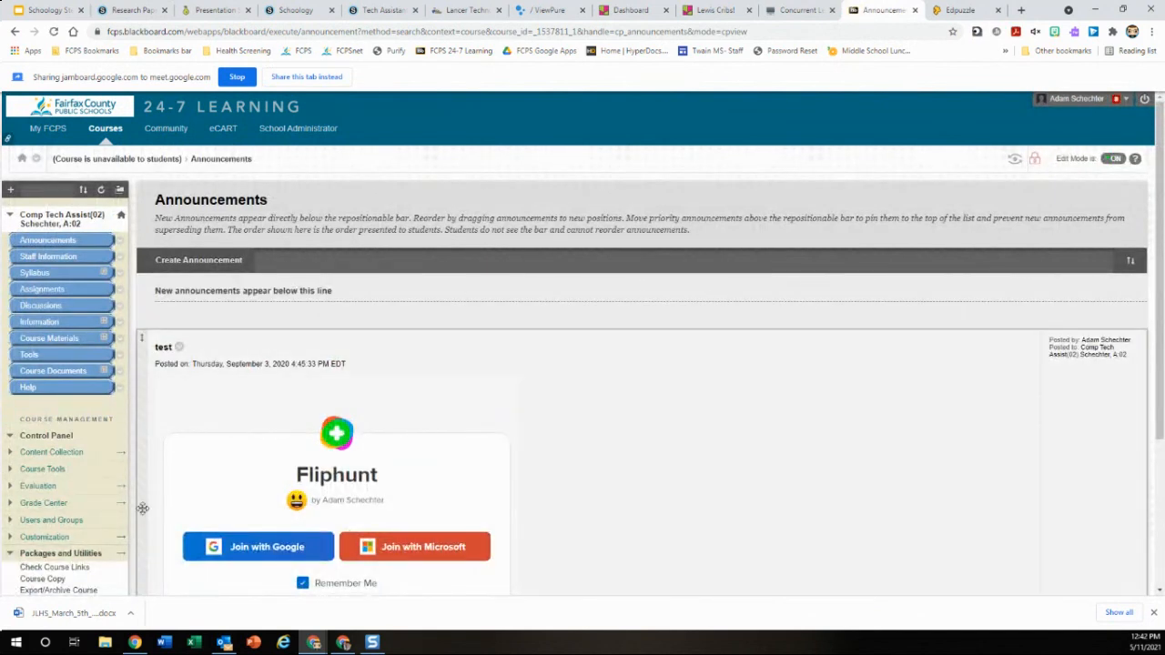
{"action": "scroll", "coordinate": [87, 514], "scroll_direction": "down", "scroll_amount": 1}
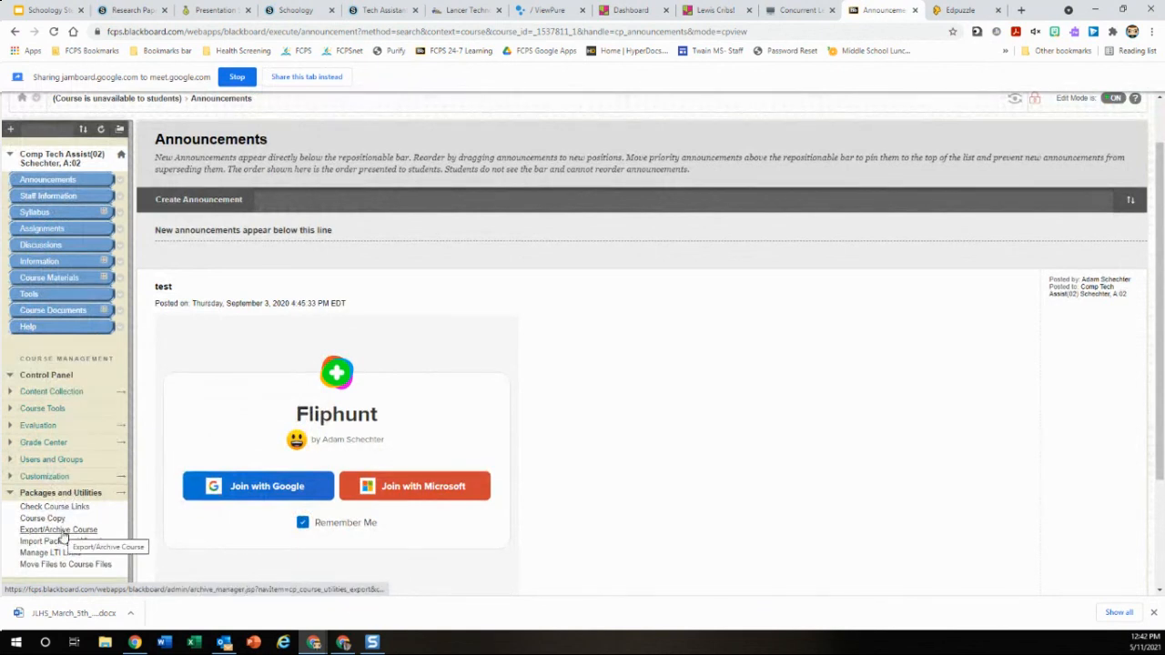
{"action": "left_click", "coordinate": [60, 531]}
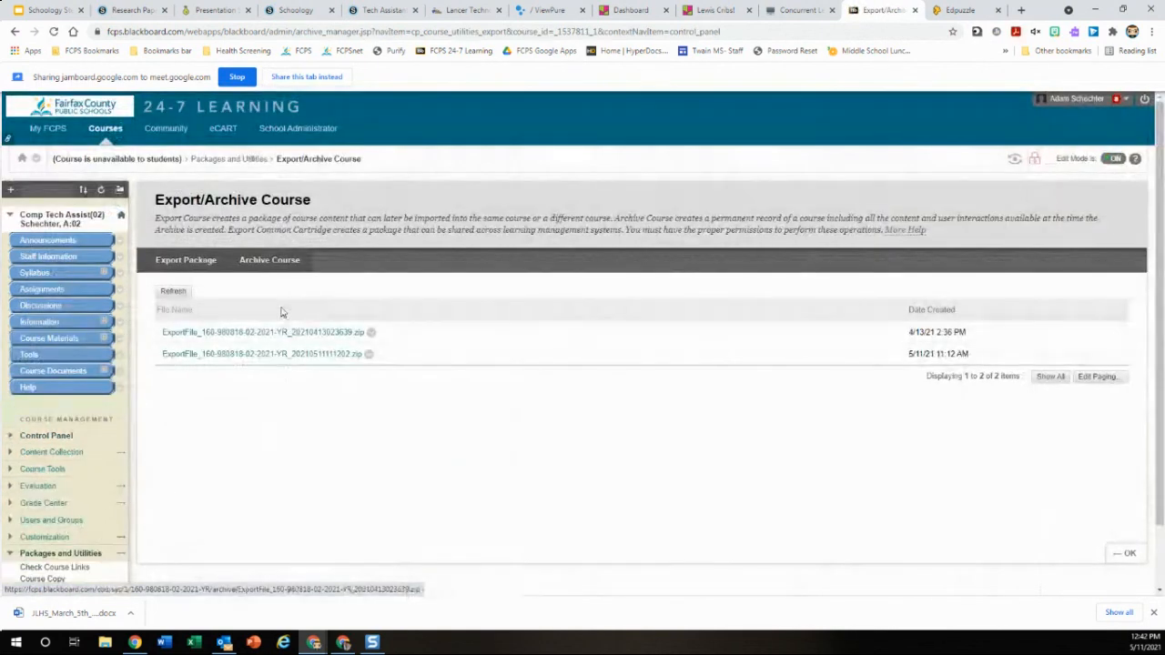
Review the export package options, select all course materials, and go back to the Export/Archive Course page without submitting
{"action": "left_click", "coordinate": [186, 260]}
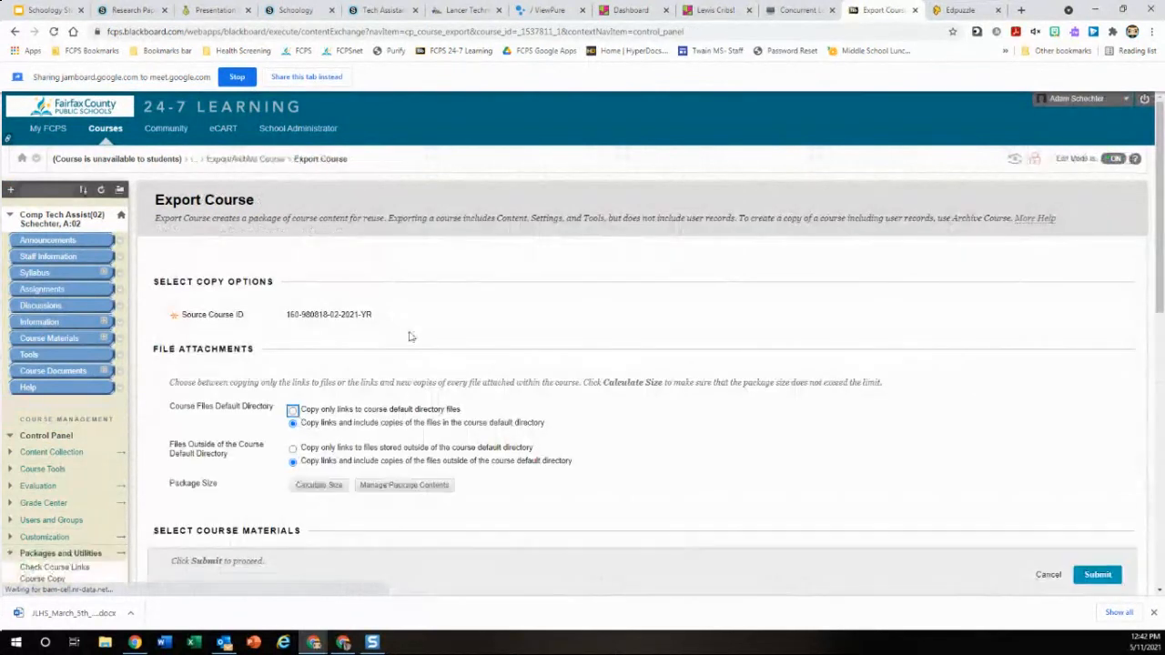
{"action": "scroll", "coordinate": [577, 404], "scroll_direction": "down", "scroll_amount": 2}
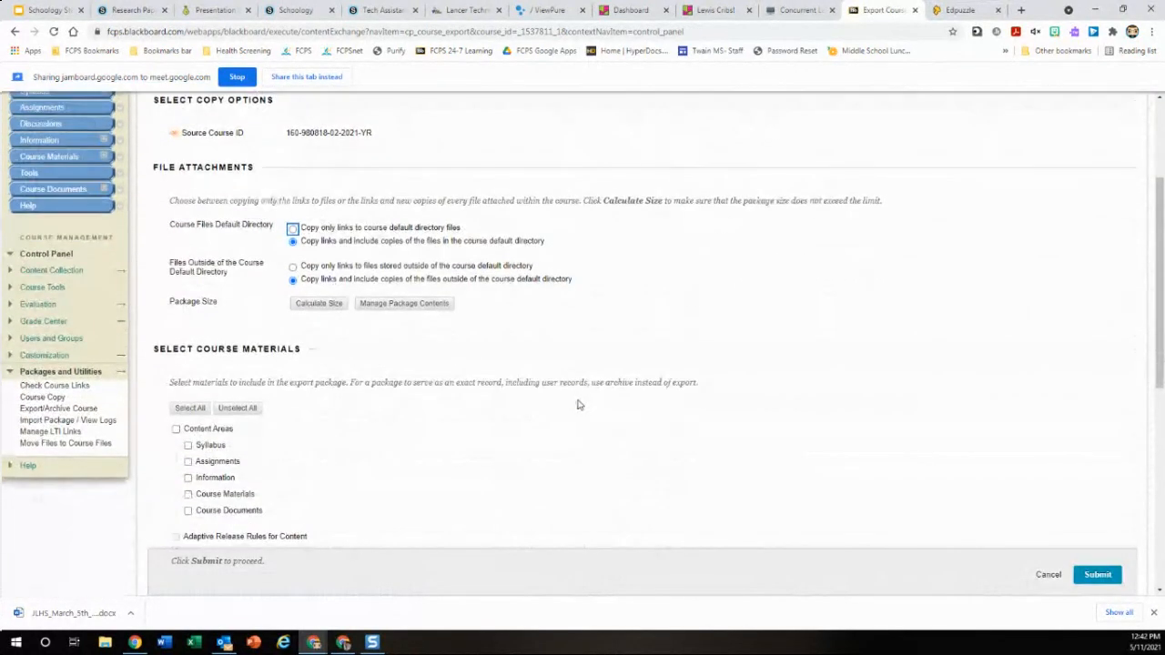
{"action": "scroll", "coordinate": [577, 404], "scroll_direction": "down", "scroll_amount": 2}
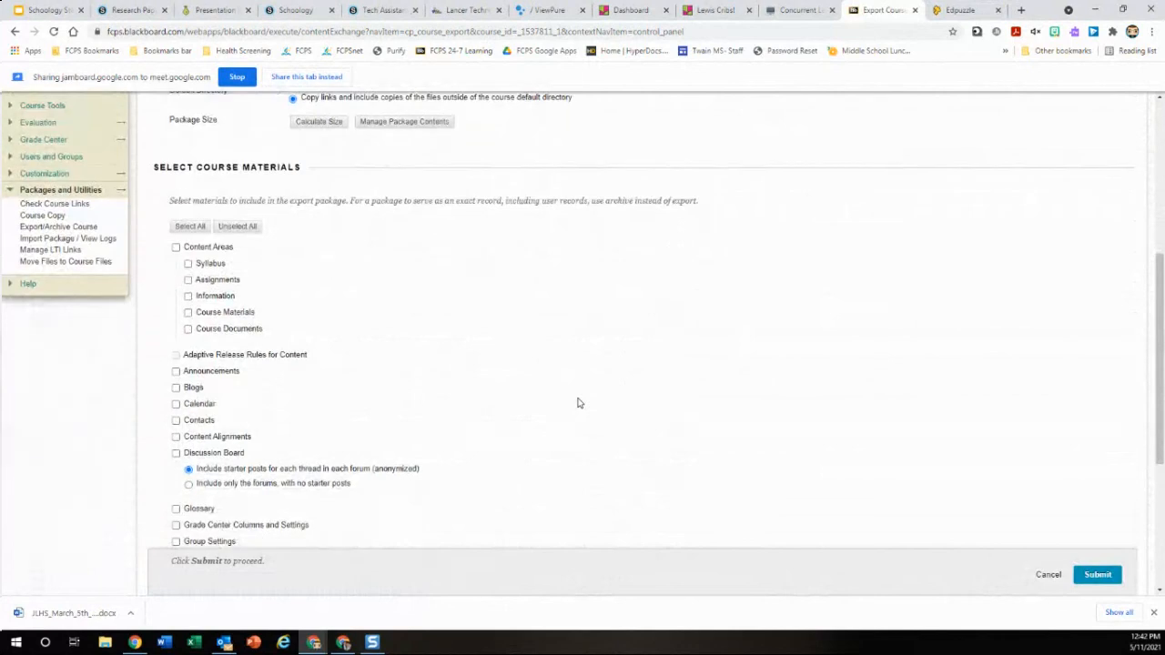
{"action": "scroll", "coordinate": [577, 403], "scroll_direction": "down", "scroll_amount": 3}
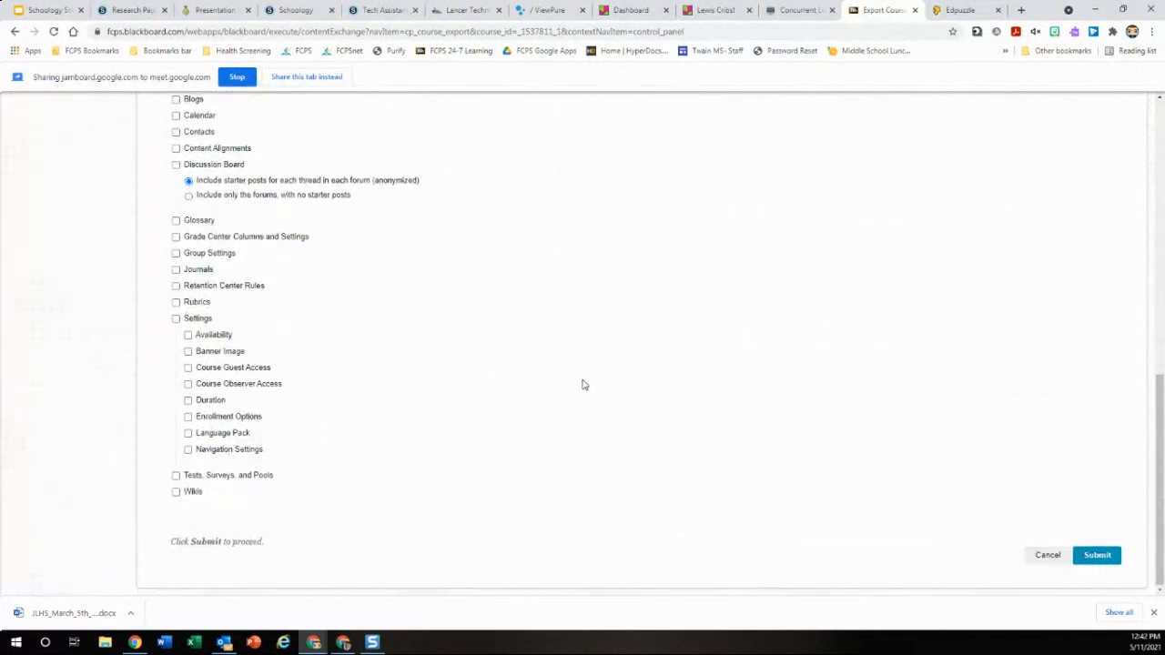
{"action": "scroll", "coordinate": [307, 482], "scroll_direction": "up", "scroll_amount": 4}
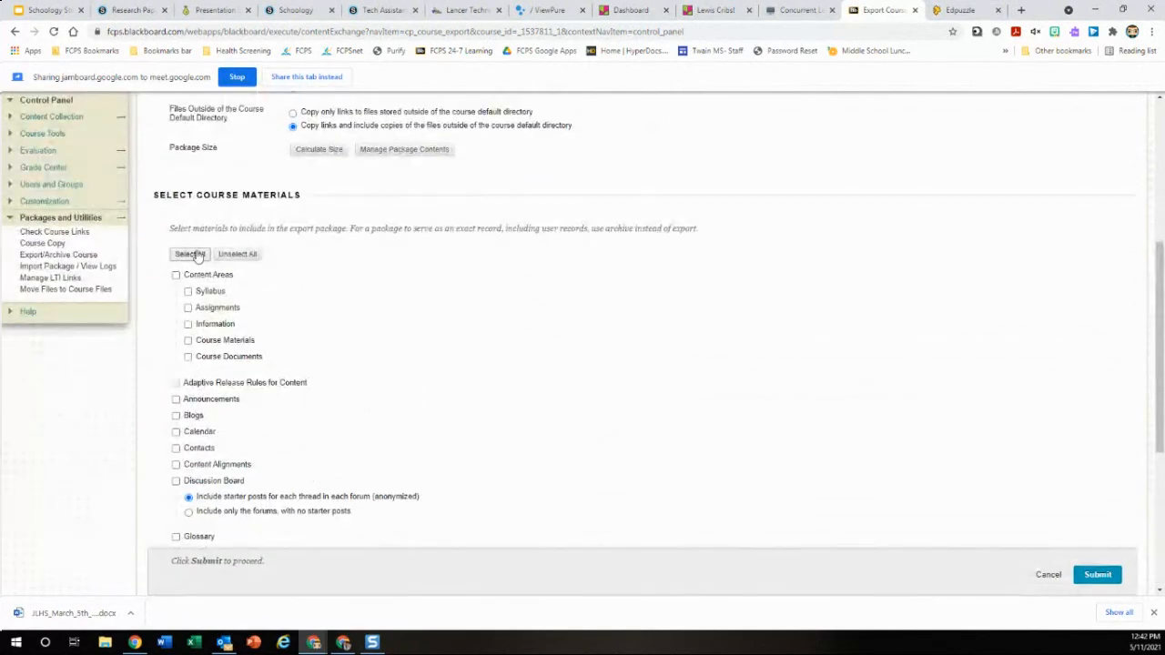
{"action": "left_click", "coordinate": [190, 254]}
{"action": "scroll", "coordinate": [457, 362], "scroll_direction": "down", "scroll_amount": 2}
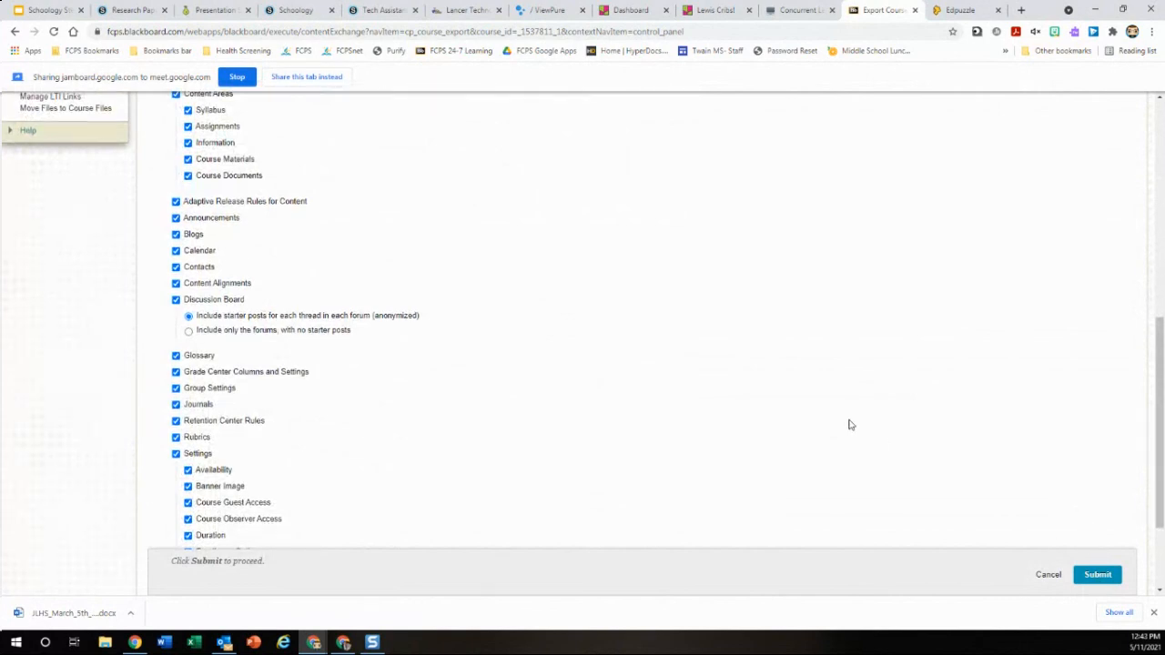
{"action": "scroll", "coordinate": [847, 421], "scroll_direction": "up", "scroll_amount": 6}
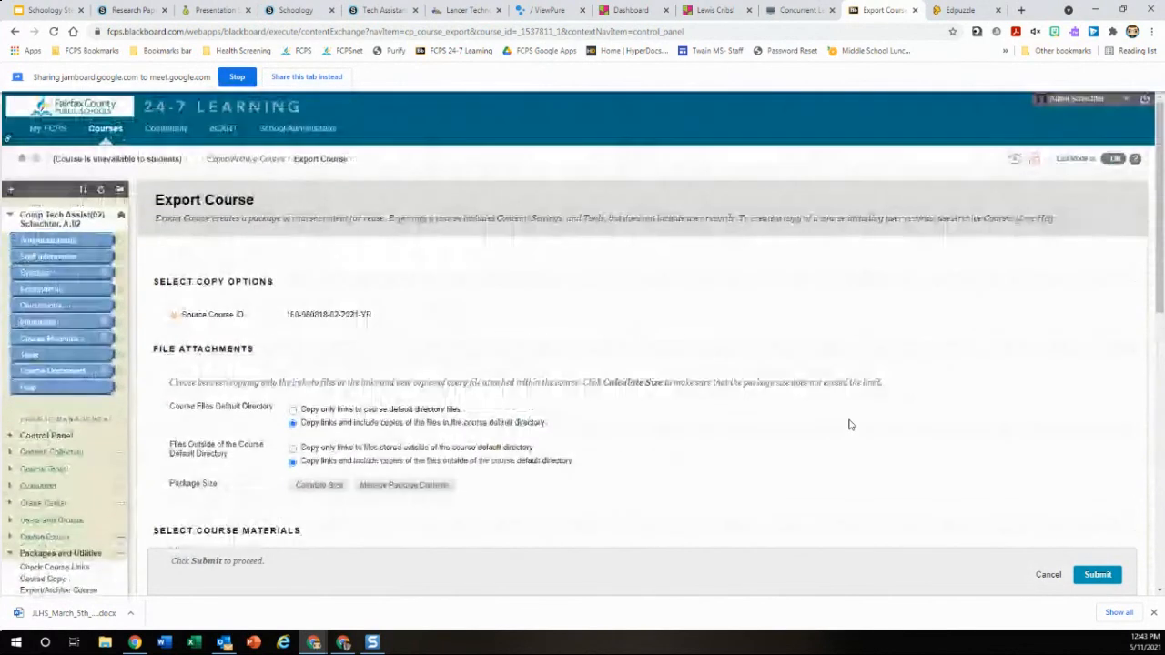
{"action": "left_click", "coordinate": [234, 160]}
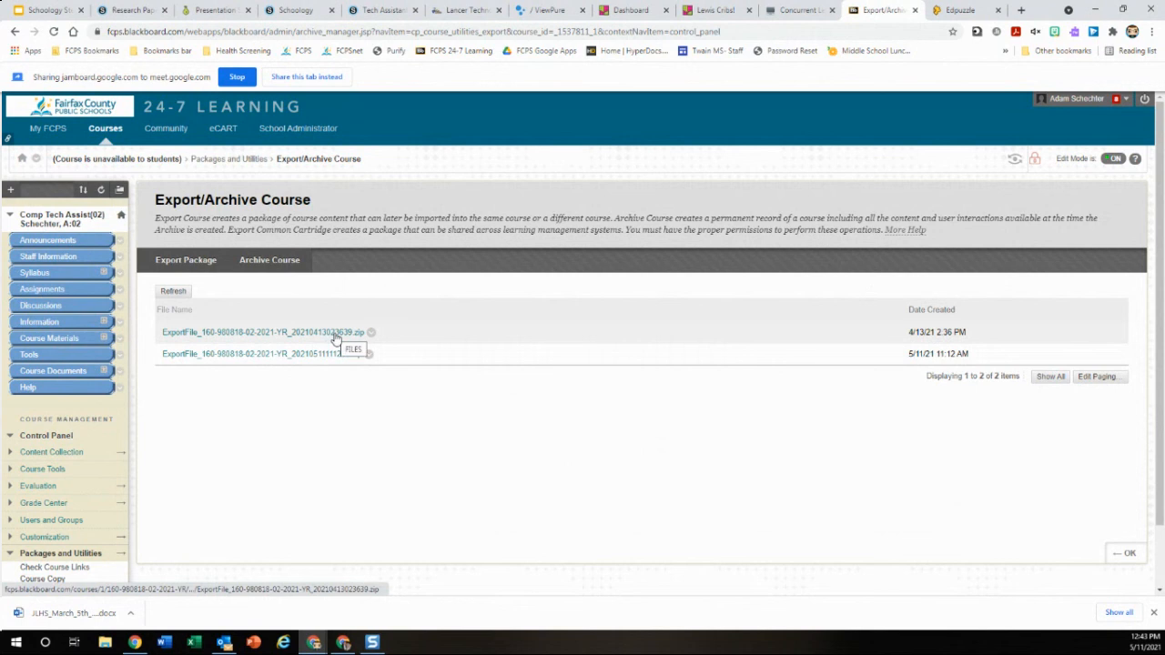
Switch to Schoology and open the personal resources
{"action": "left_click", "coordinate": [378, 11]}
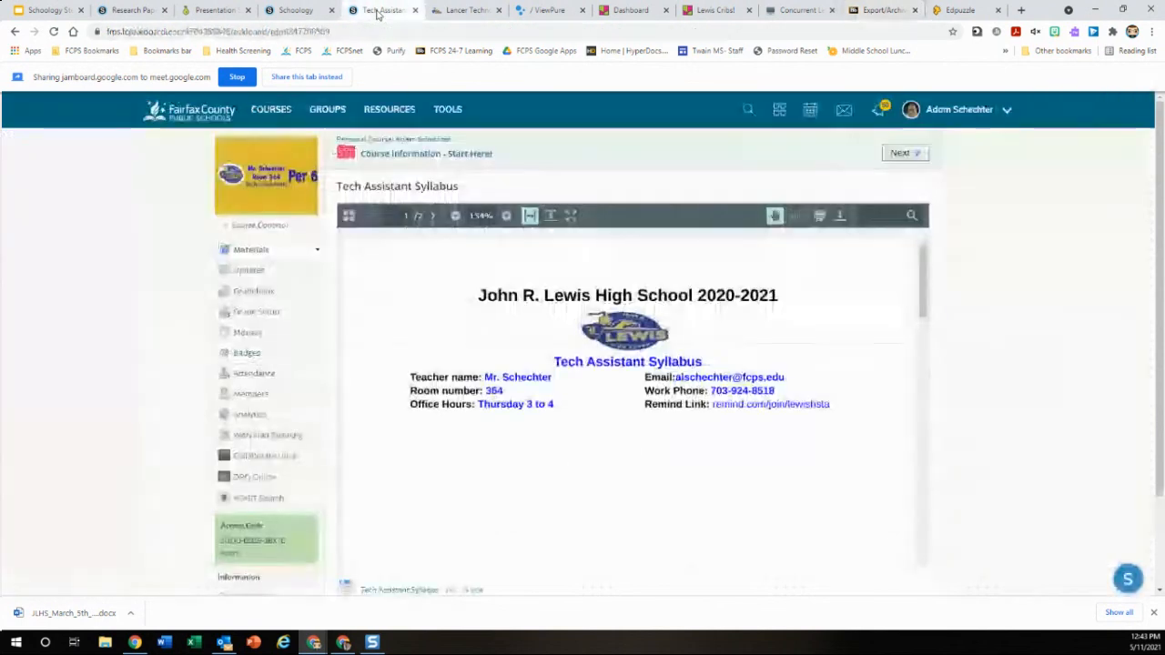
{"action": "left_click", "coordinate": [380, 116]}
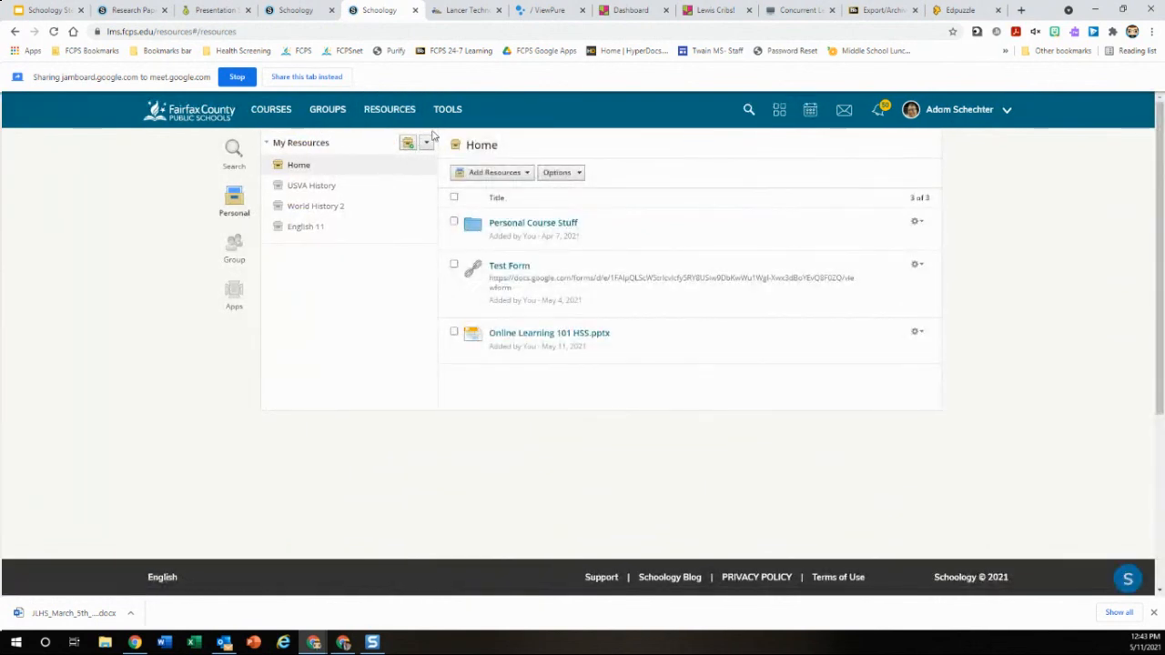
Start a Blackboard (ZIP) collection import into the existing USVA History collection and continue to the file attachment stage
{"action": "left_click", "coordinate": [427, 144]}
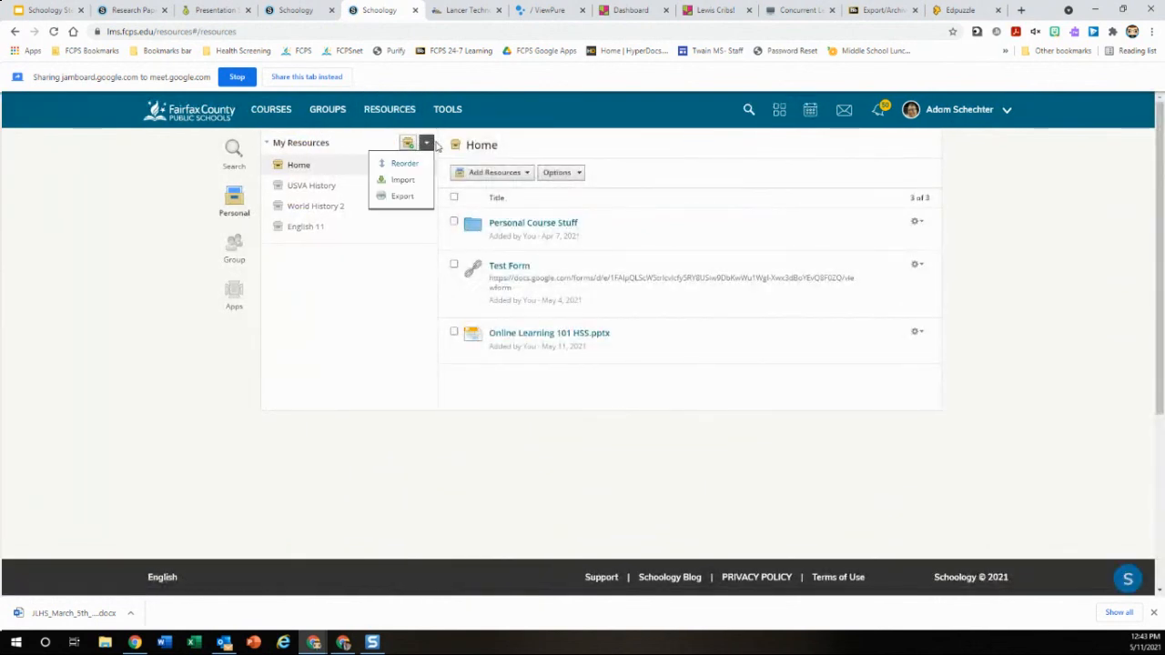
{"action": "left_click", "coordinate": [410, 179]}
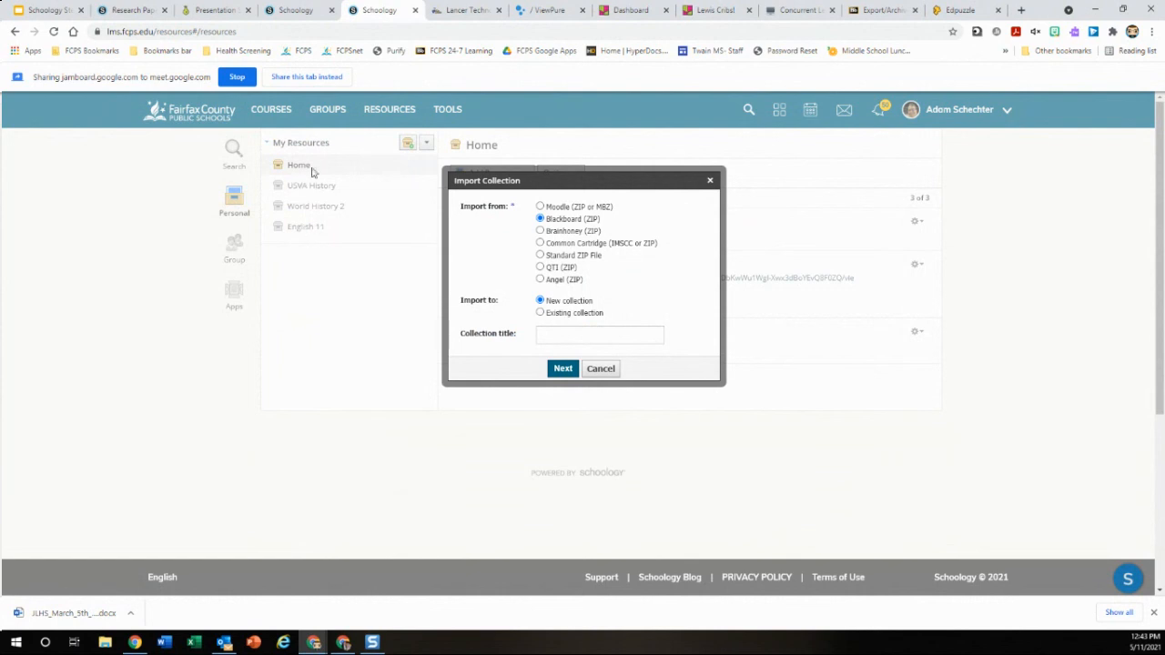
{"action": "left_click", "coordinate": [541, 312]}
{"action": "left_click", "coordinate": [565, 331]}
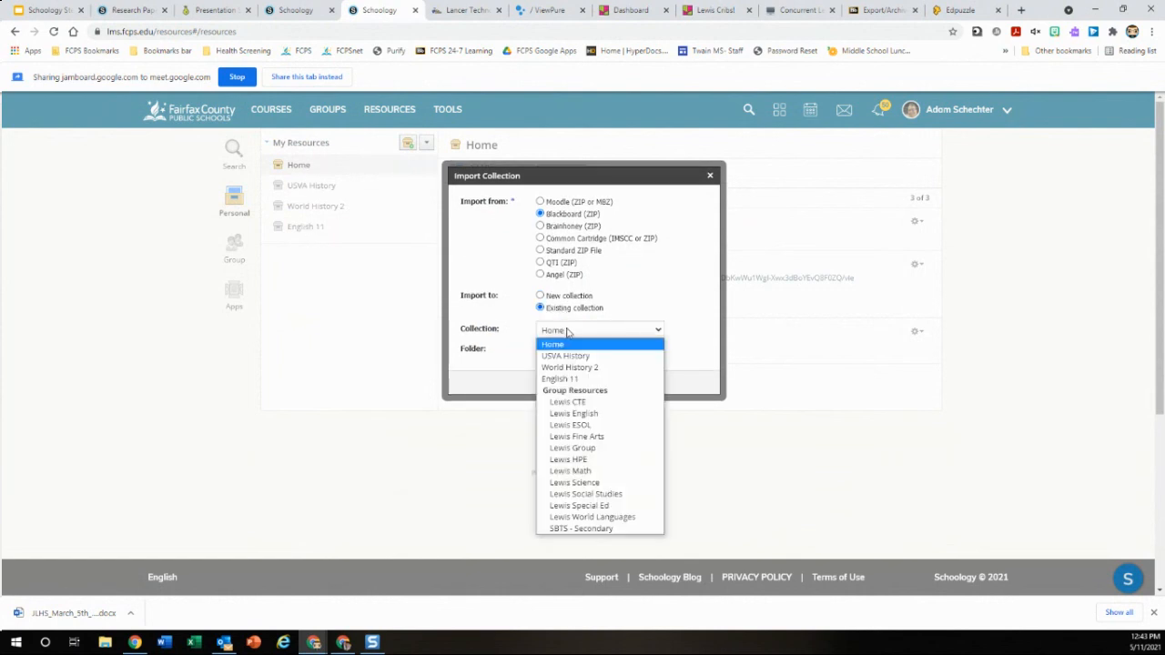
{"action": "left_click", "coordinate": [577, 356]}
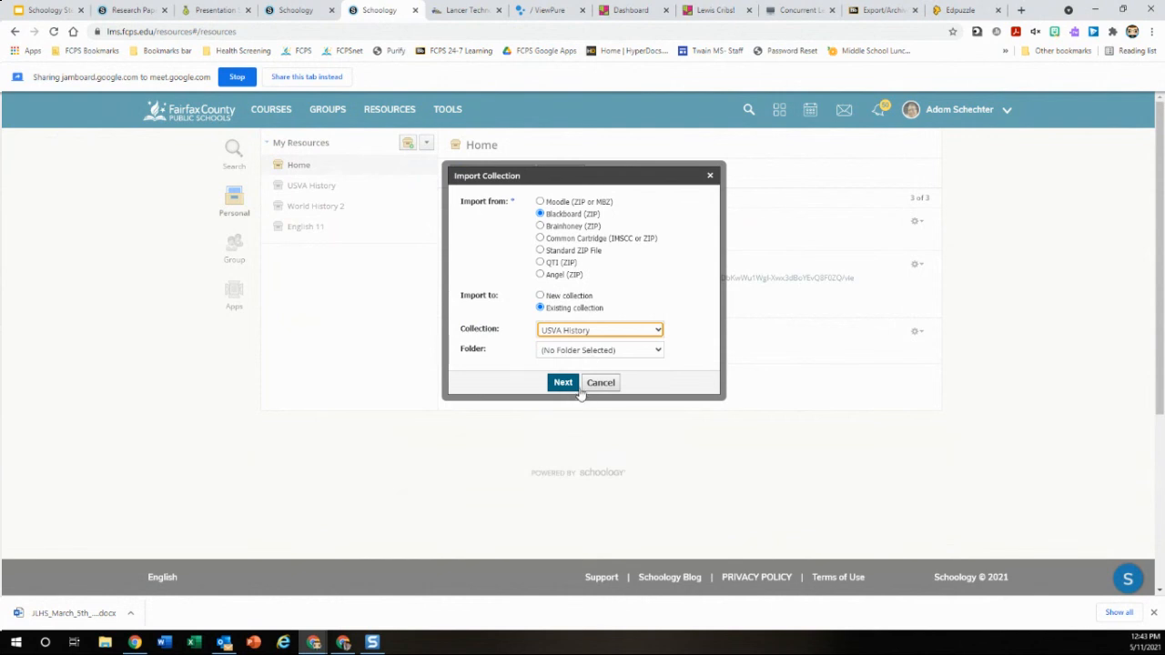
{"action": "left_click", "coordinate": [562, 382]}
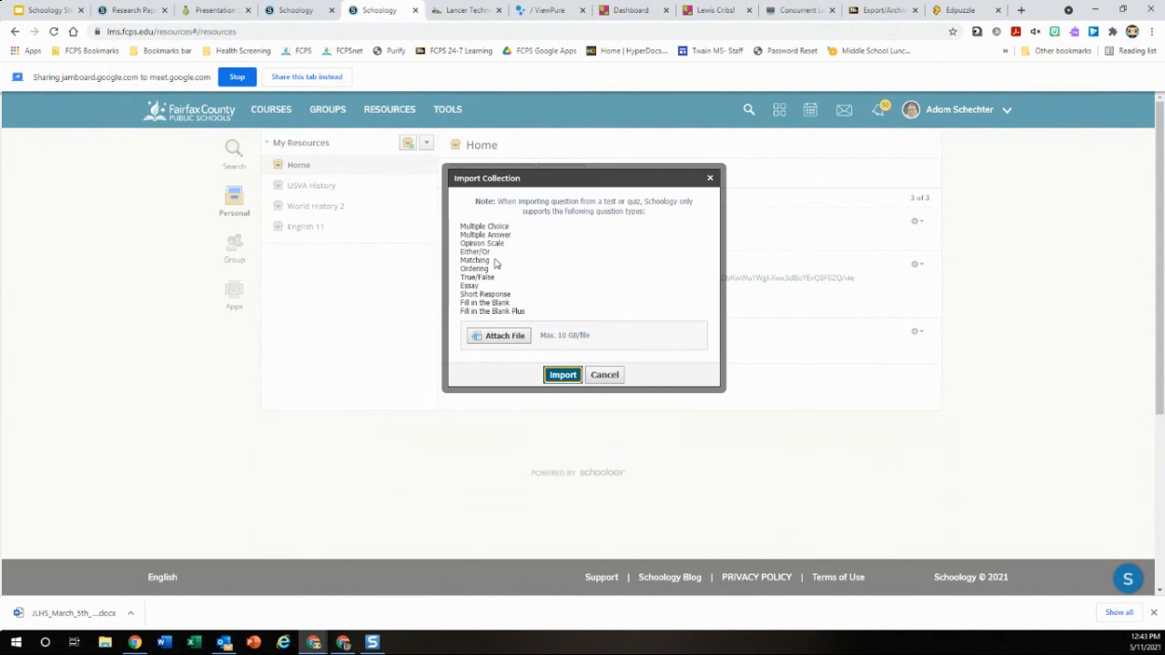
{"action": "left_click", "coordinate": [505, 336]}
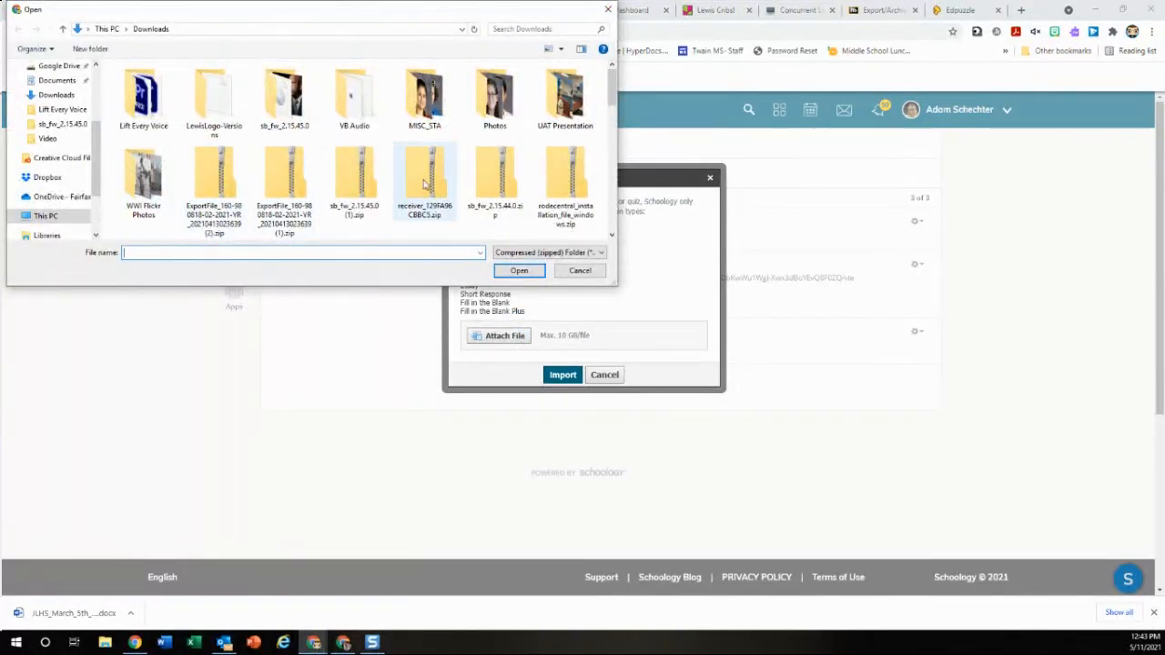
{"action": "scroll", "coordinate": [277, 198], "scroll_direction": "down", "scroll_amount": 1}
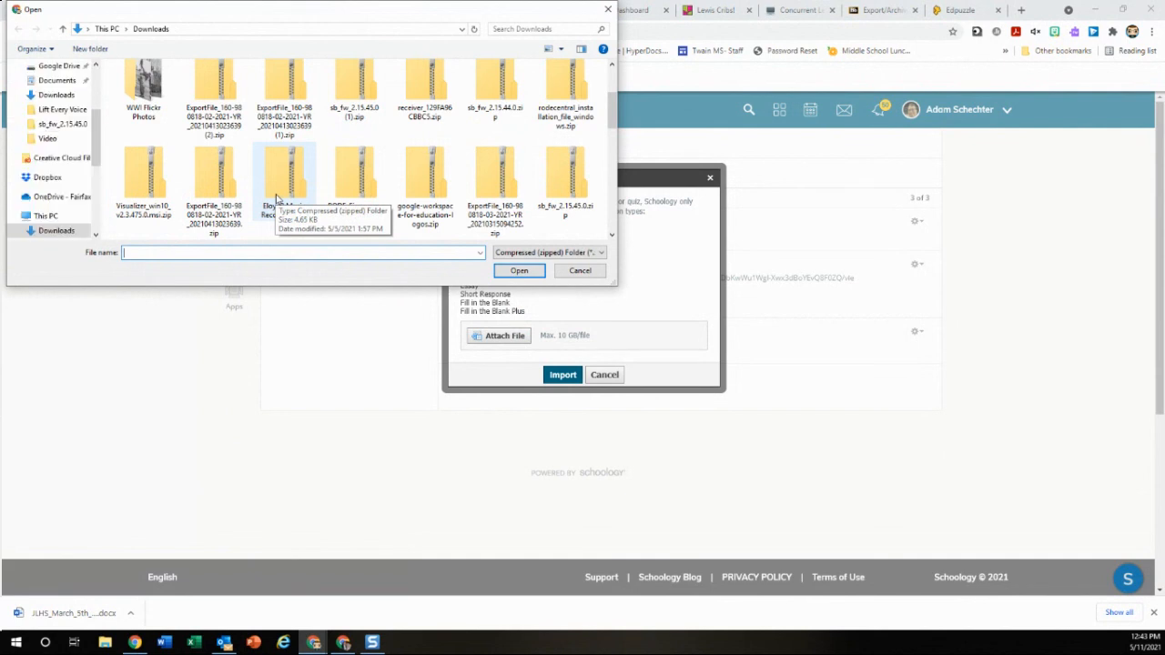
{"action": "left_click", "coordinate": [508, 186]}
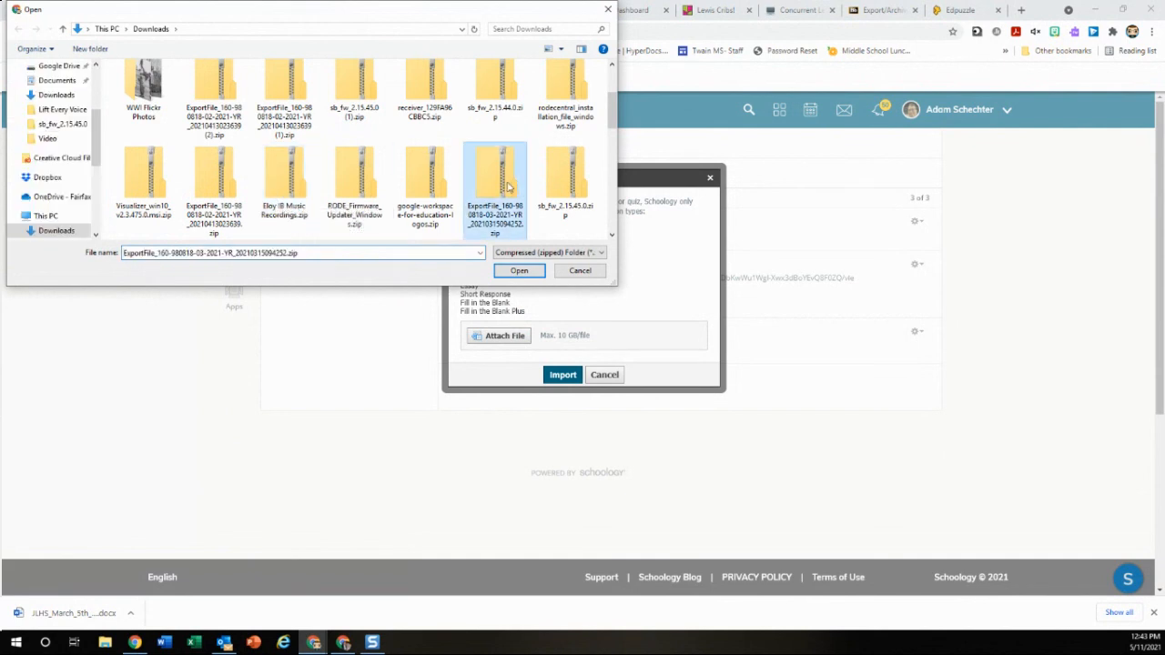
{"action": "left_click", "coordinate": [519, 270]}
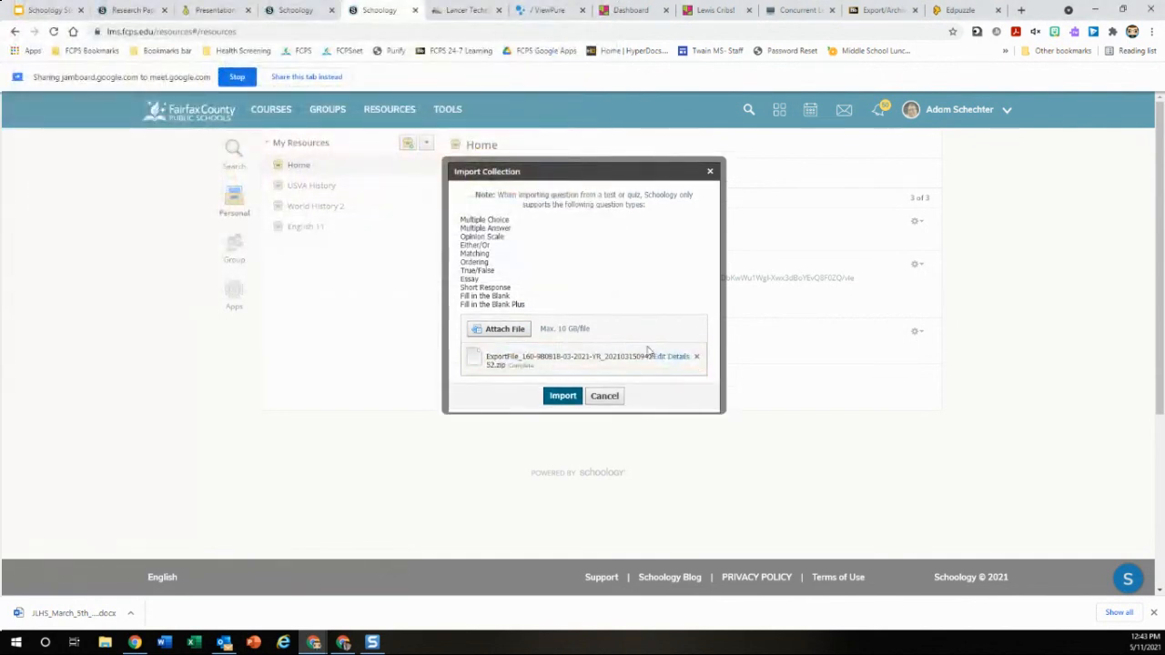
{"action": "left_click", "coordinate": [551, 403]}
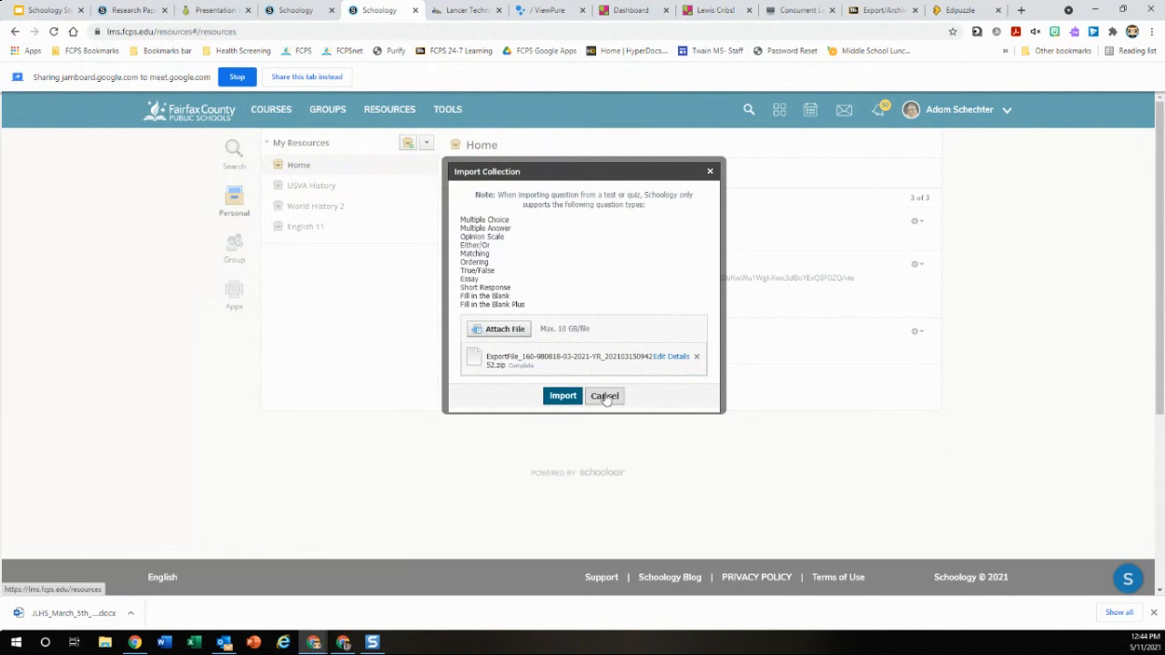
{"action": "left_click", "coordinate": [605, 395]}
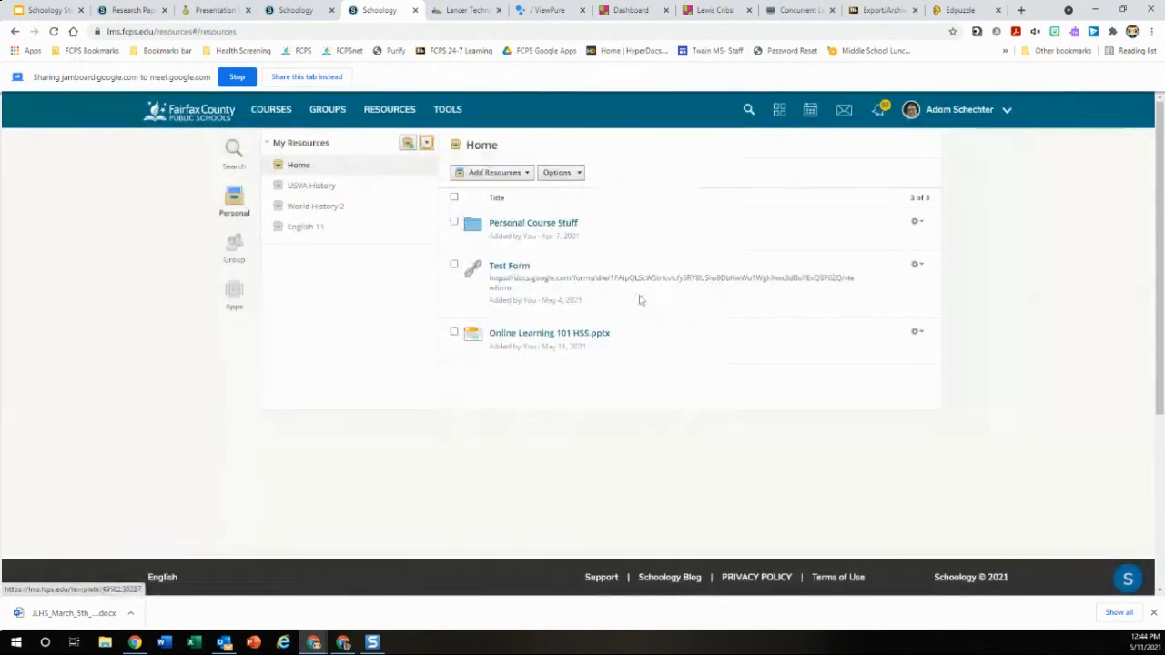
Open the English 11 collection and preview its Test MCU and Test 1 quizzes, closing each preview
{"action": "left_click", "coordinate": [302, 226]}
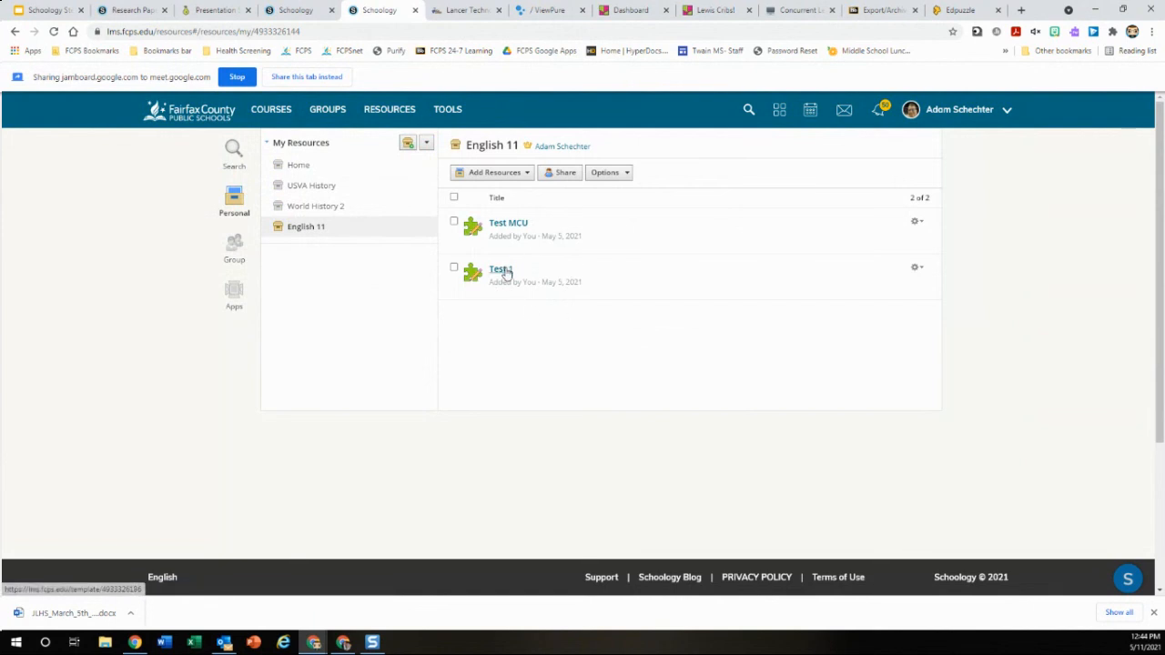
{"action": "left_click", "coordinate": [508, 224]}
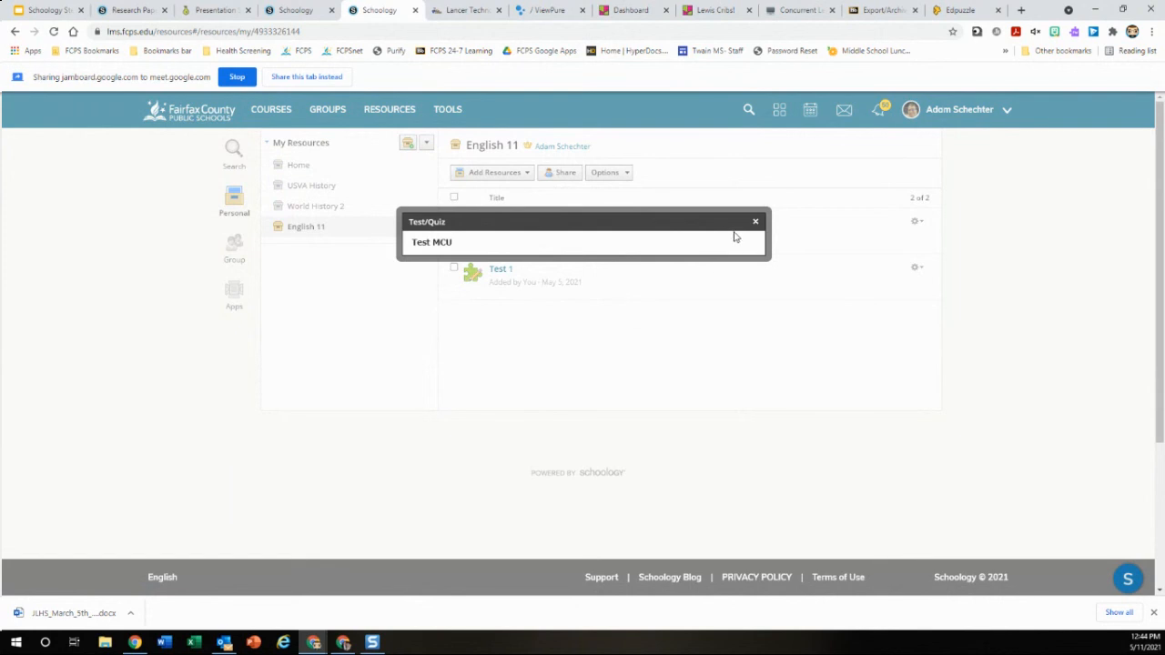
{"action": "left_click", "coordinate": [756, 221]}
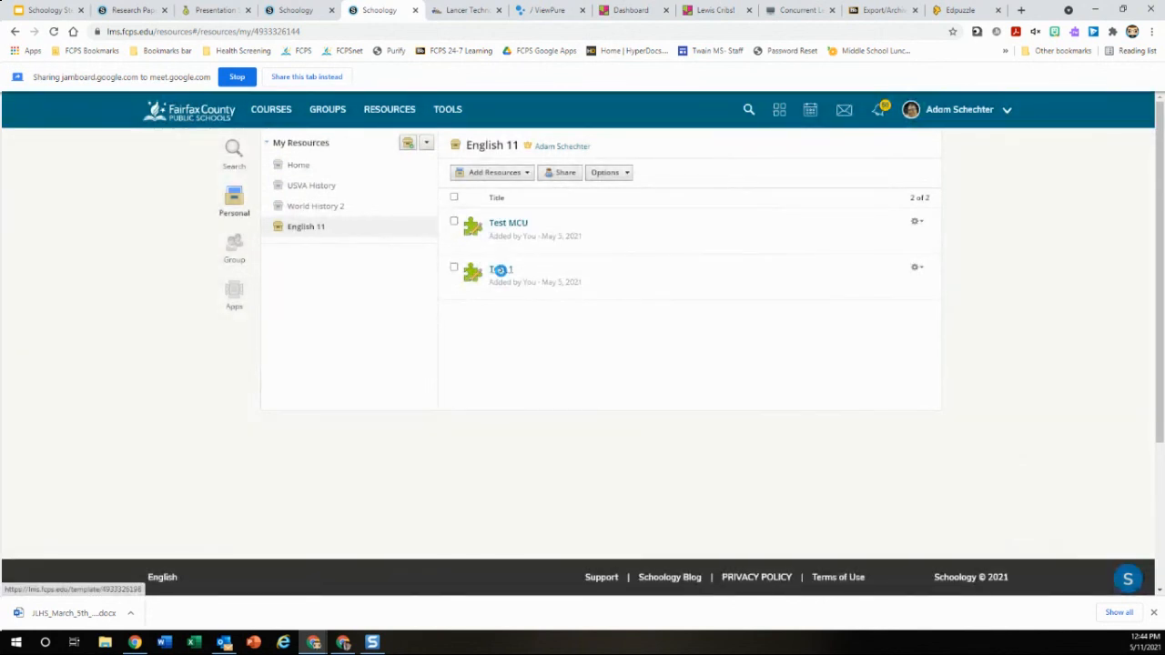
{"action": "left_click", "coordinate": [500, 270]}
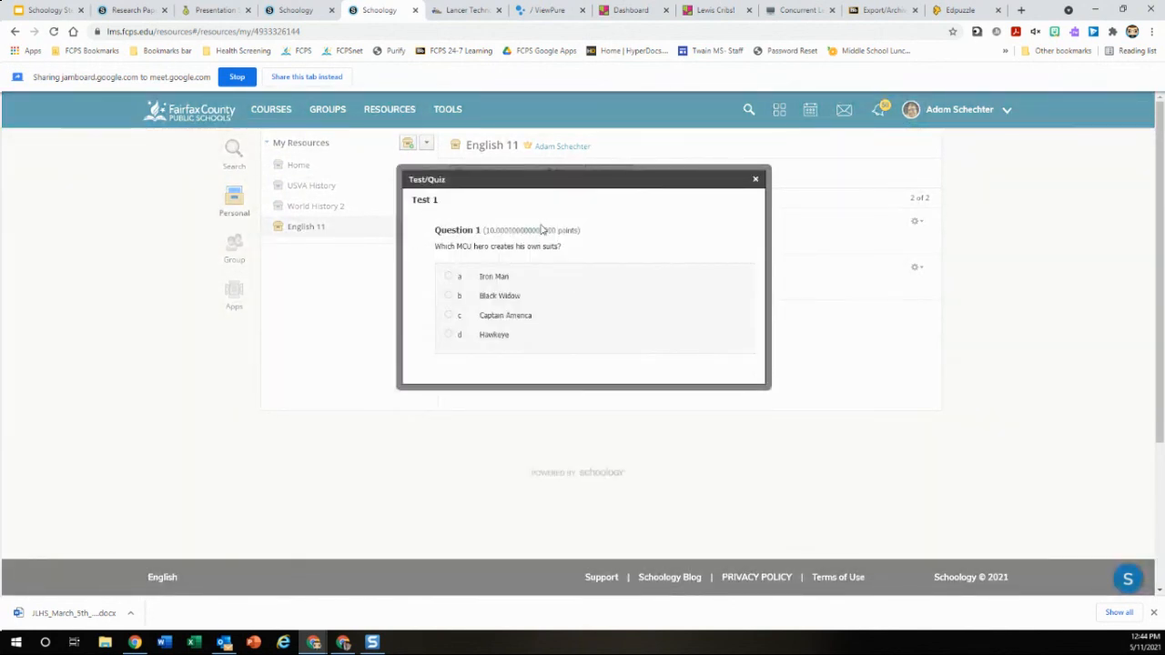
{"action": "left_click", "coordinate": [756, 182]}
Look at the question list of Test 1 and return to the Export Blackboard Zip File slide in Google Slides
{"action": "left_click", "coordinate": [916, 269]}
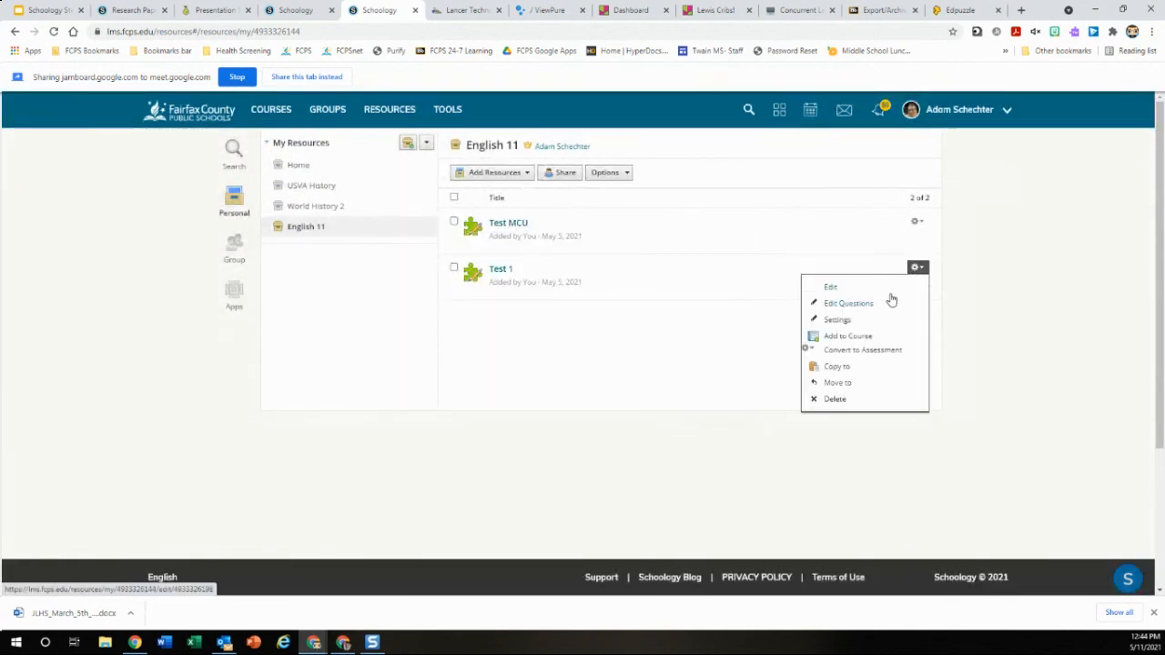
{"action": "left_click", "coordinate": [851, 304]}
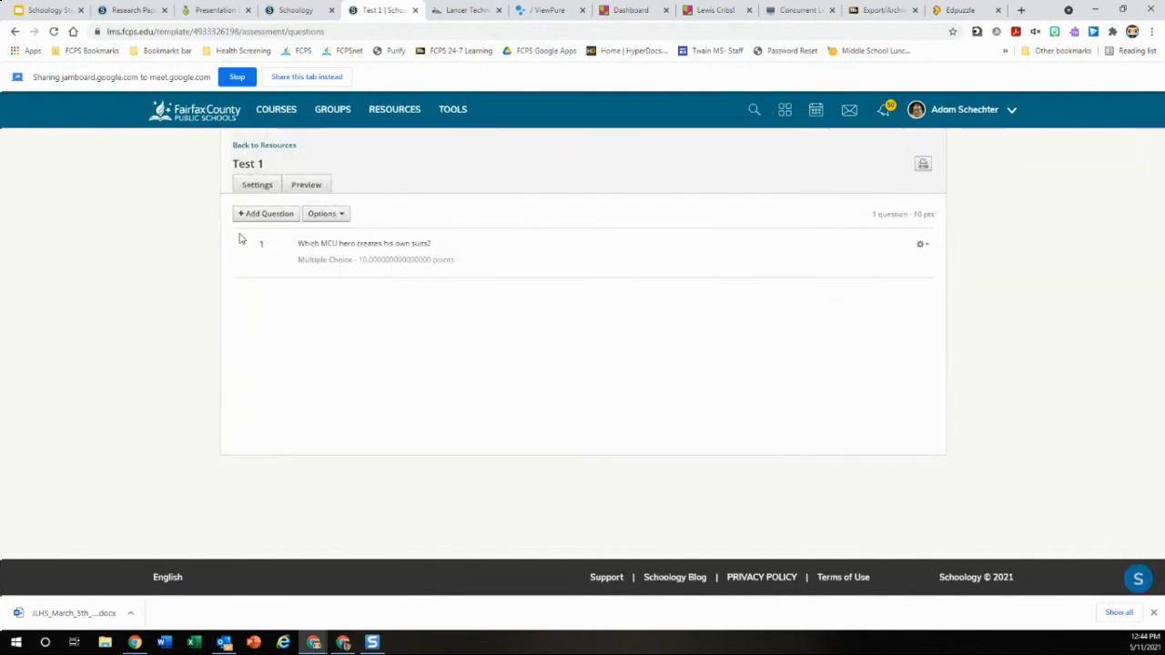
{"action": "left_click", "coordinate": [270, 147]}
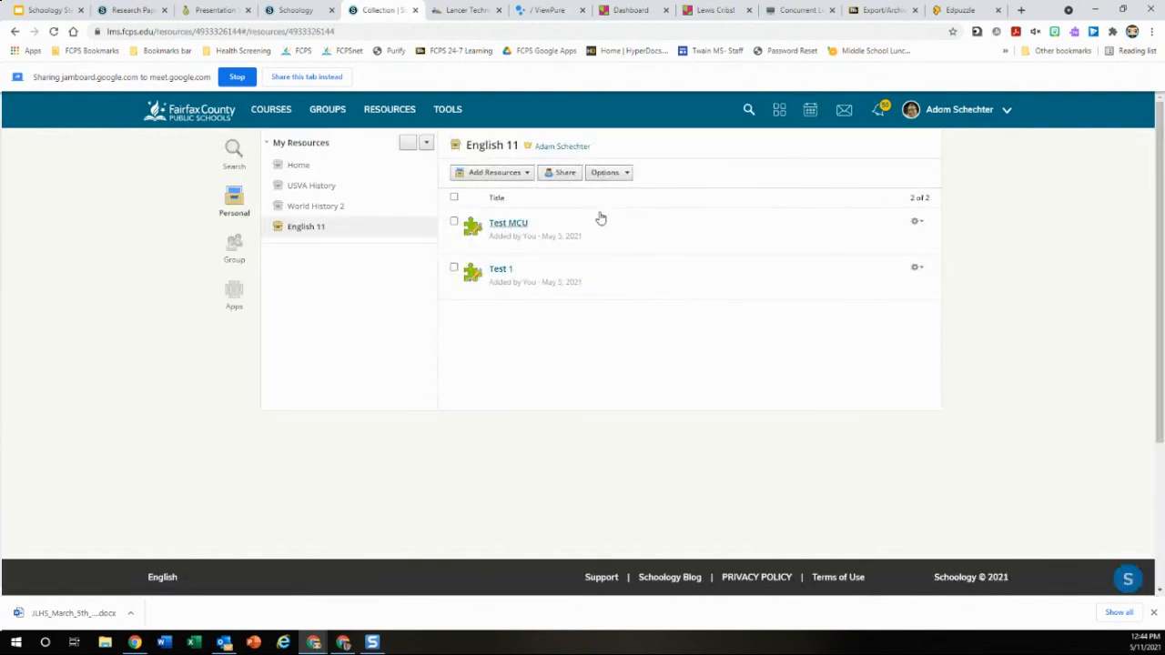
{"action": "left_click", "coordinate": [54, 15]}
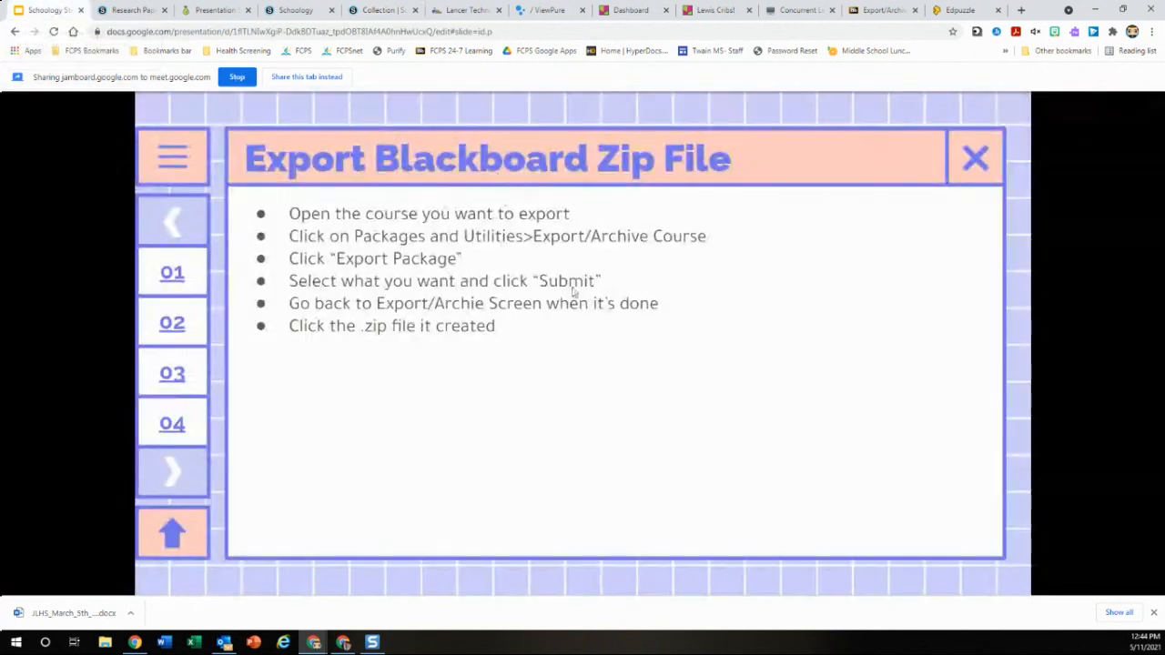